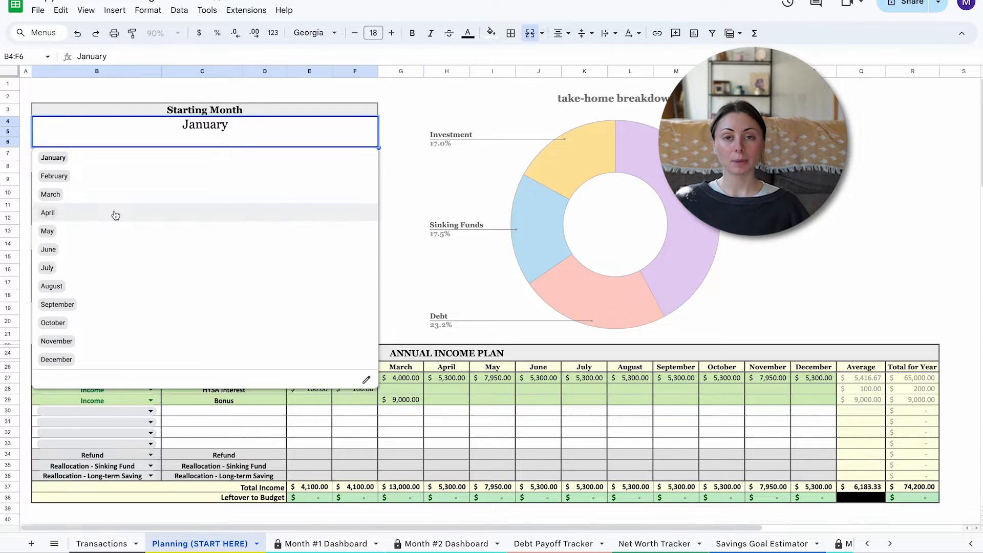
Set the starting month to October and check the month headers of the annual income and budgeting plans
{"action": "left_click", "coordinate": [93, 326]}
{"action": "left_click_drag", "start_coordinate": [309, 367], "coordinate": [824, 367]}
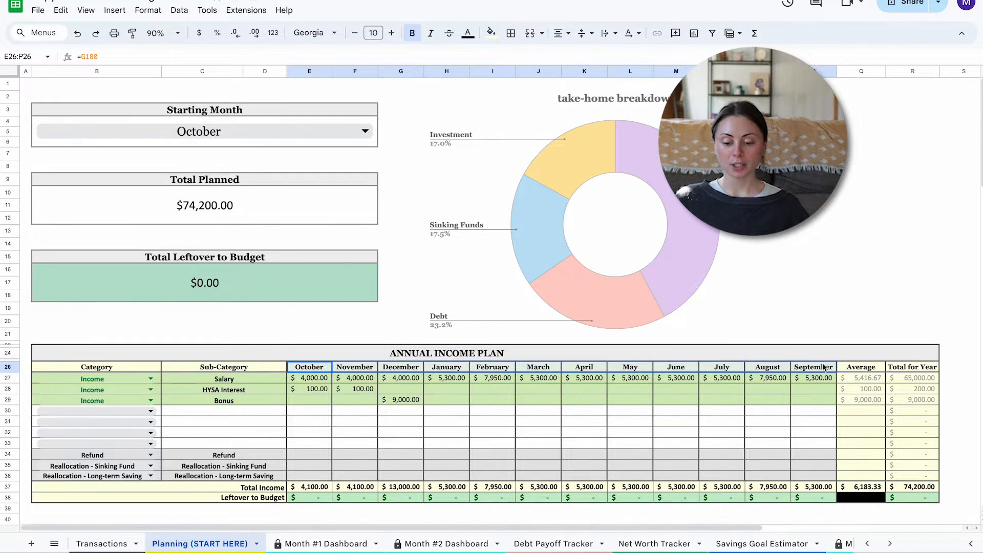
{"action": "scroll", "coordinate": [371, 420], "scroll_direction": "down", "scroll_amount": 5}
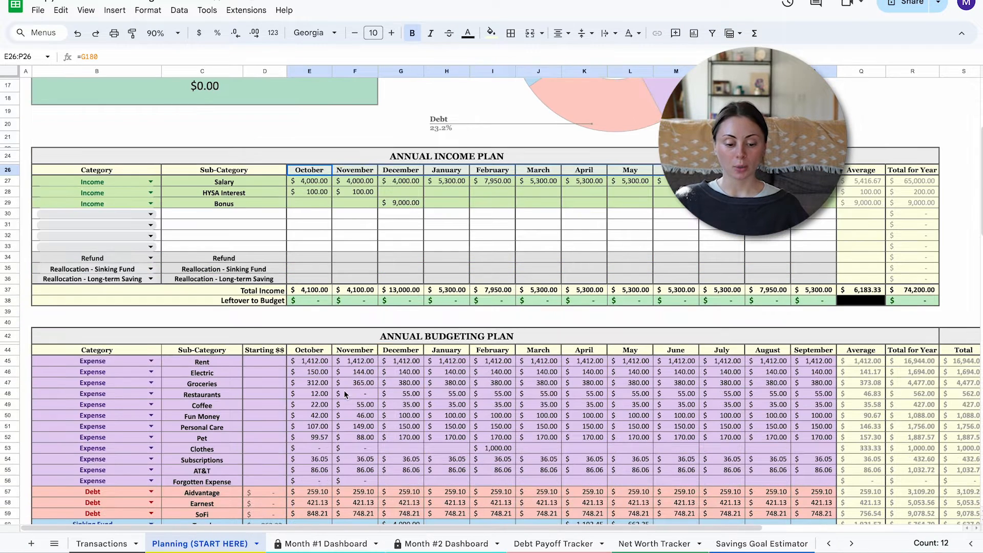
{"action": "left_click_drag", "start_coordinate": [316, 357], "coordinate": [827, 357]}
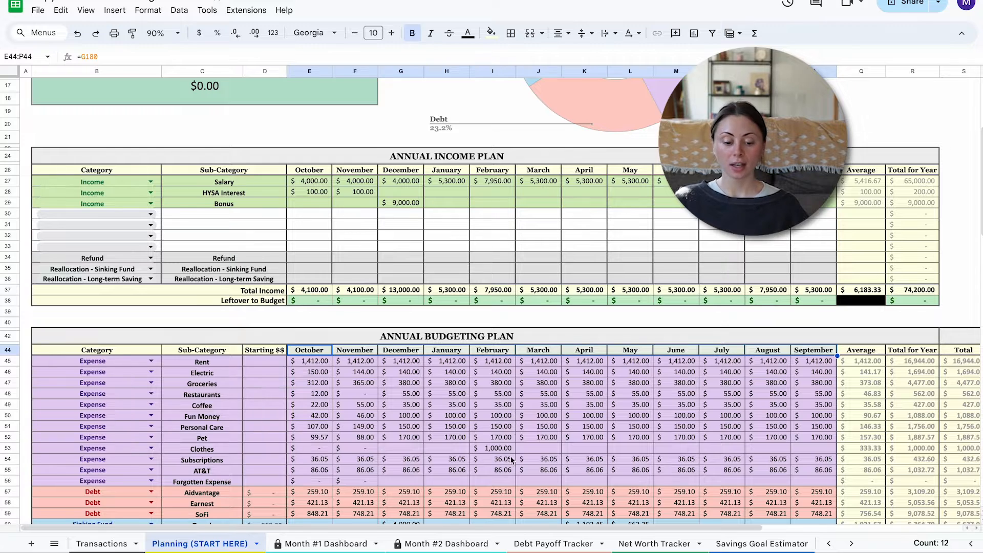
{"action": "scroll", "coordinate": [512, 441], "scroll_direction": "up", "scroll_amount": 5}
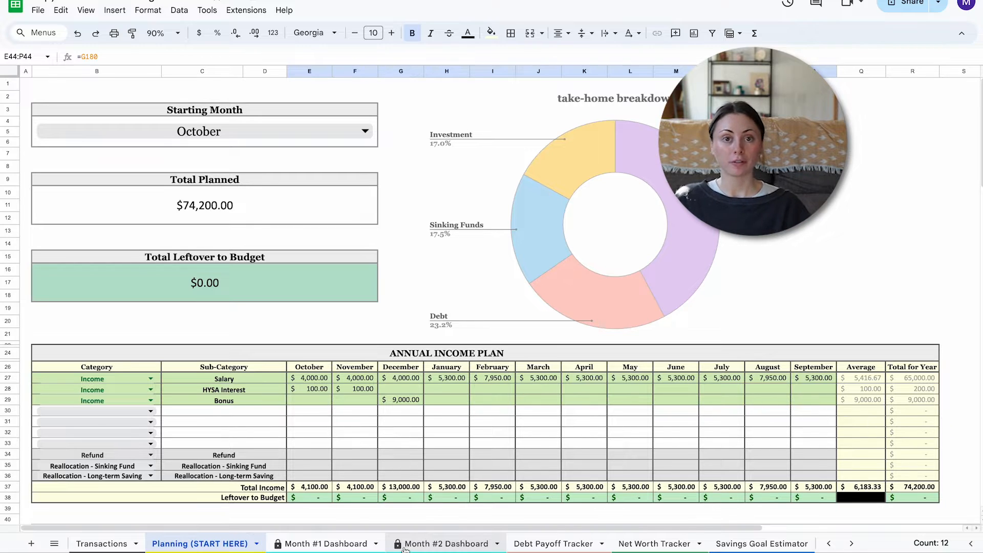
Review the Month #1 Dashboard, including its monthly summary, totals, charts and transaction log
{"action": "left_click", "coordinate": [328, 545]}
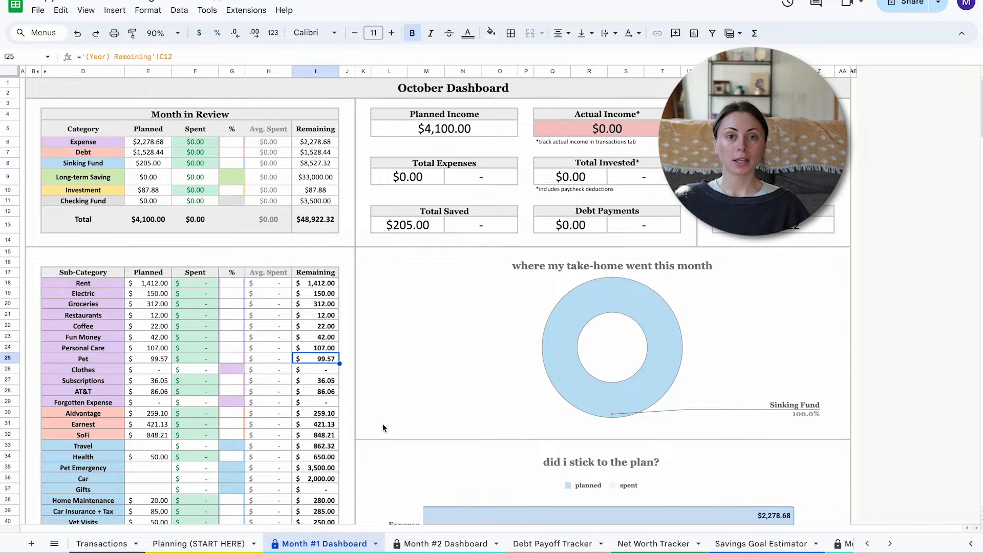
{"action": "left_click", "coordinate": [429, 92]}
{"action": "left_click", "coordinate": [487, 210]}
{"action": "scroll", "coordinate": [488, 272], "scroll_direction": "down", "scroll_amount": 10}
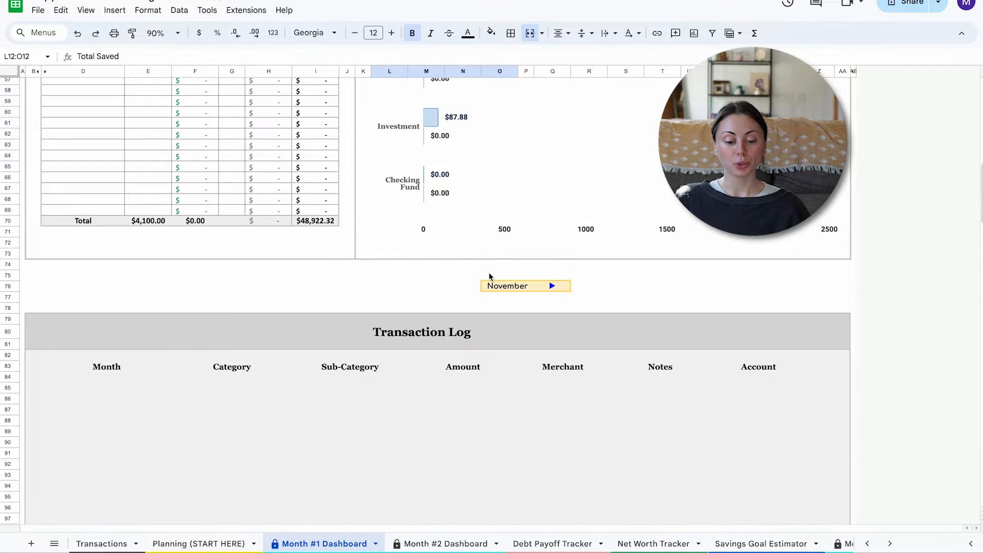
Follow the November link below the charts to the Month #2 Dashboard and look through that dashboard
{"action": "left_click", "coordinate": [500, 286]}
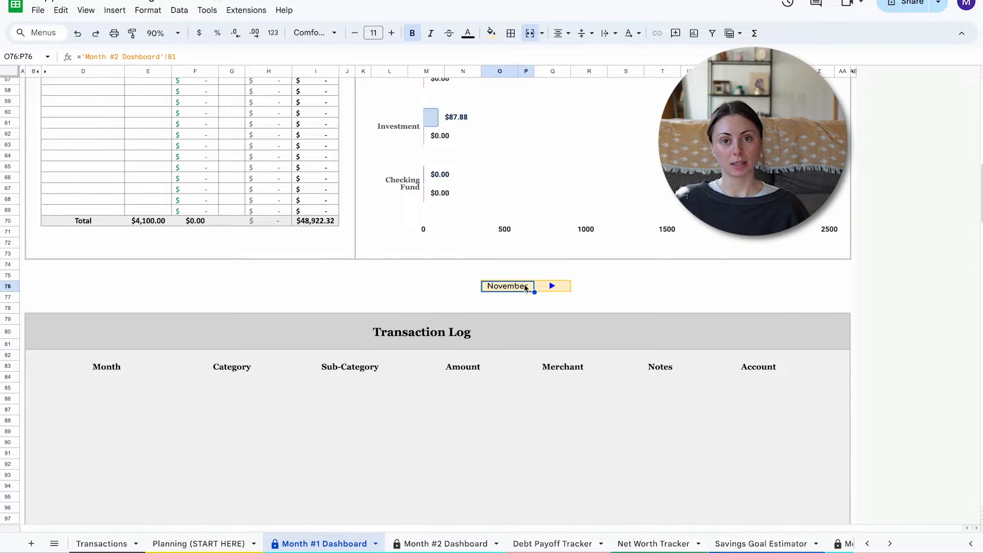
{"action": "left_click", "coordinate": [551, 287]}
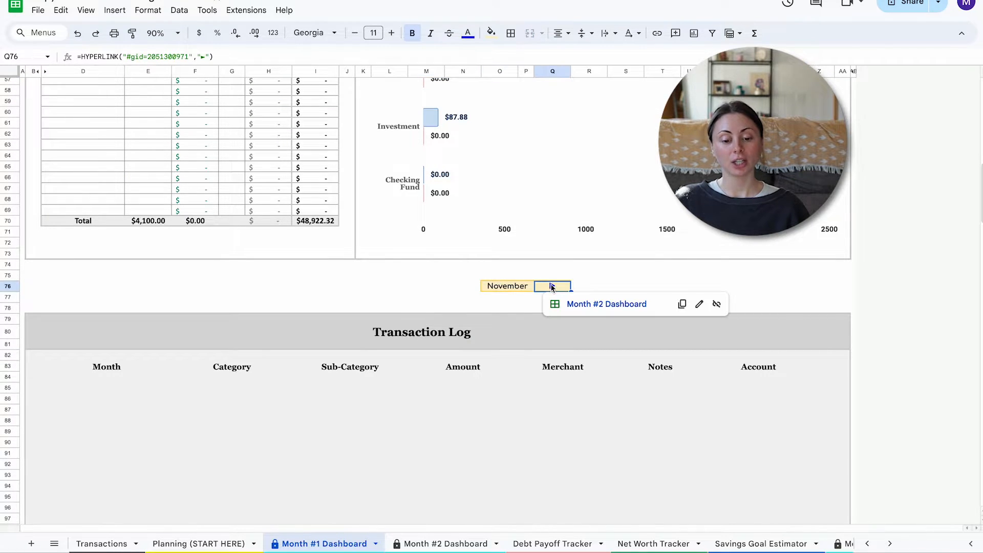
{"action": "left_click", "coordinate": [600, 305]}
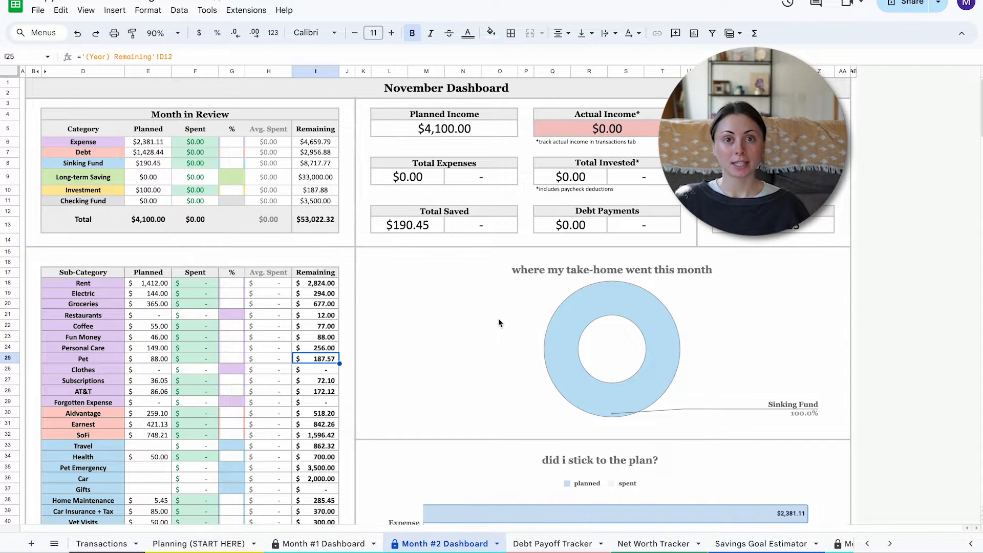
{"action": "scroll", "coordinate": [498, 317], "scroll_direction": "down", "scroll_amount": 10}
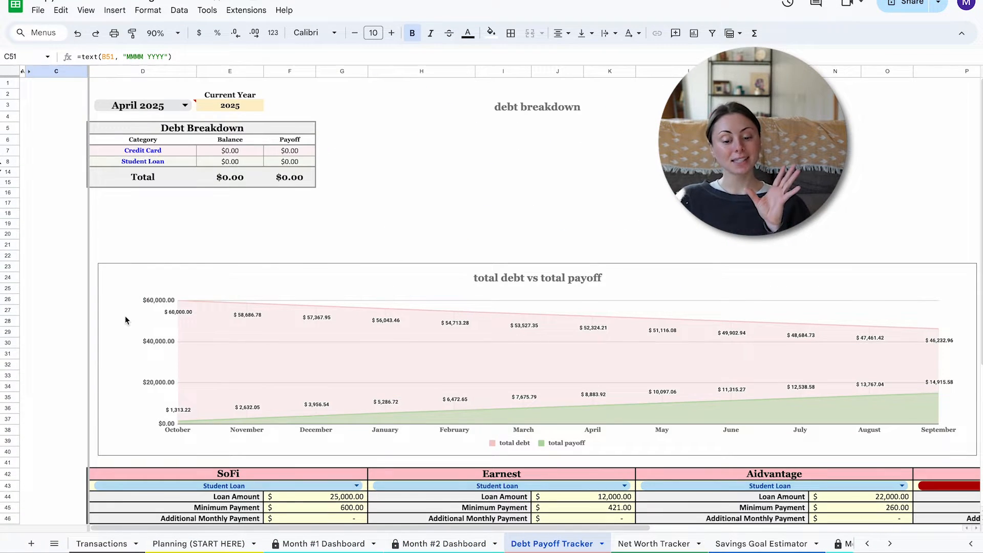
Look through the Debt Payoff Tracker, the Net Worth Tracker and the Annual Dashboard
{"action": "scroll", "coordinate": [125, 318], "scroll_direction": "down", "scroll_amount": 5}
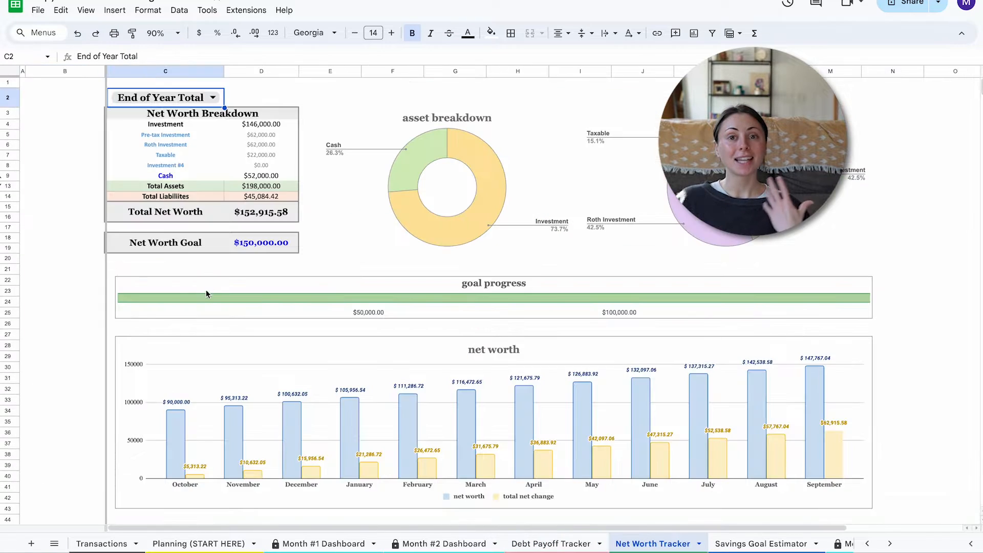
{"action": "scroll", "coordinate": [205, 293], "scroll_direction": "down", "scroll_amount": 6}
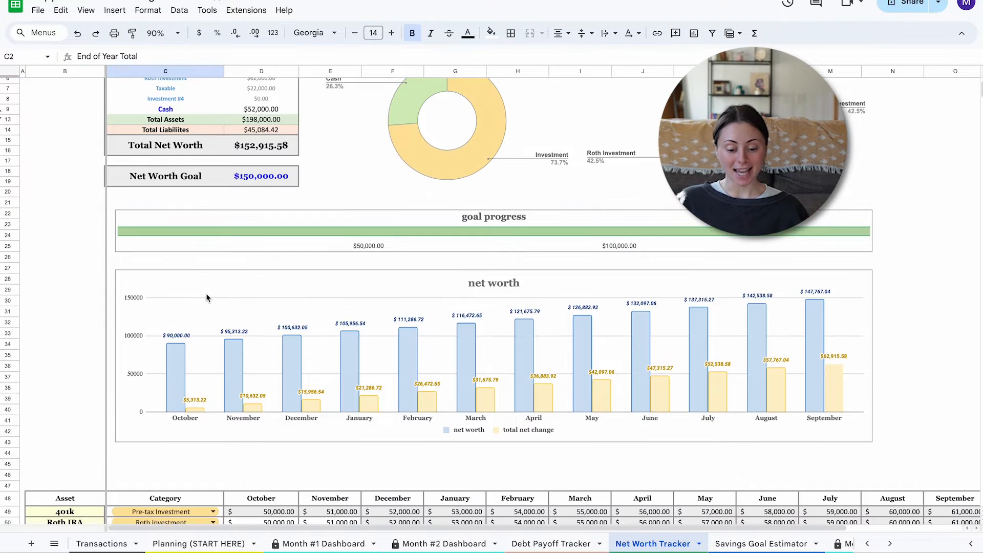
{"action": "left_click_drag", "start_coordinate": [269, 299], "coordinate": [967, 302]}
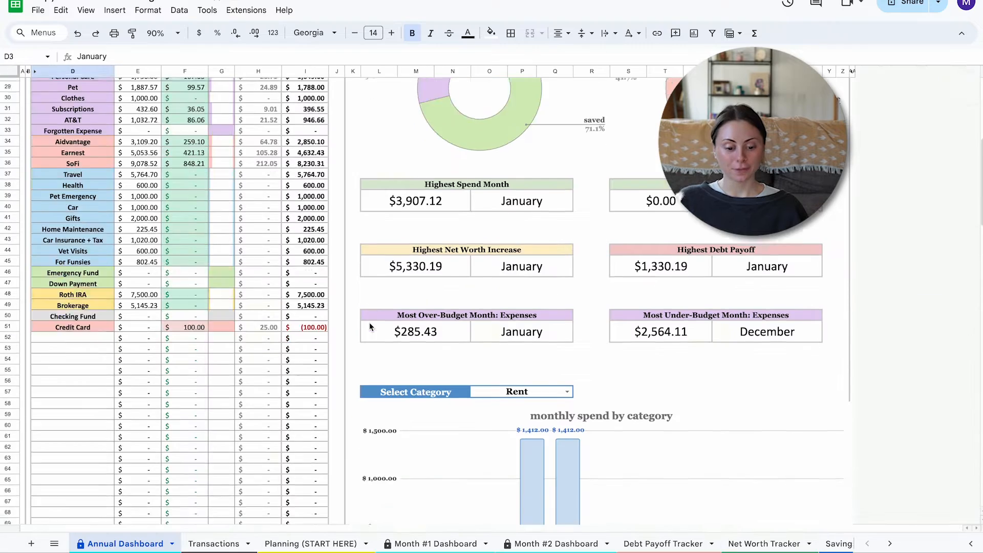
{"action": "scroll", "coordinate": [369, 323], "scroll_direction": "down", "scroll_amount": 6}
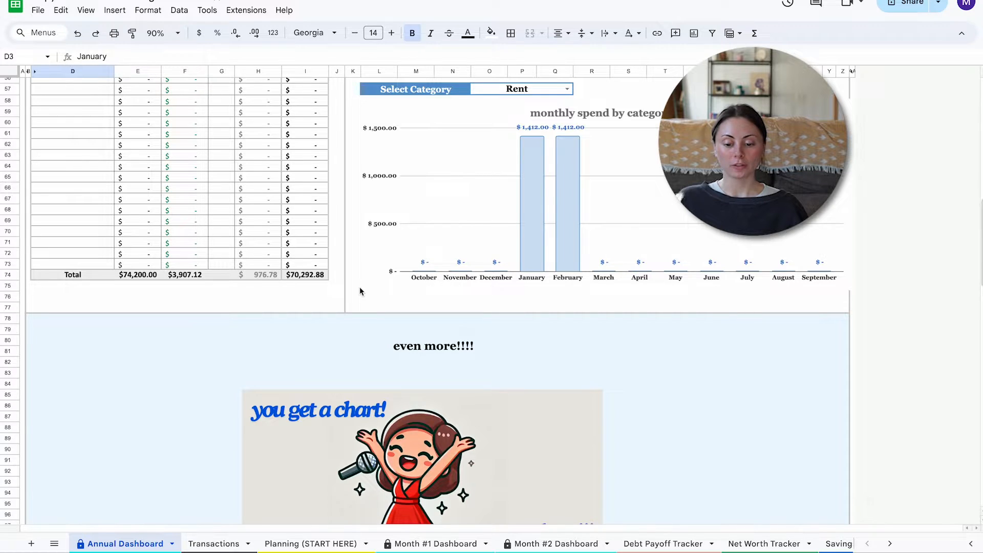
{"action": "scroll", "coordinate": [356, 286], "scroll_direction": "down", "scroll_amount": 10}
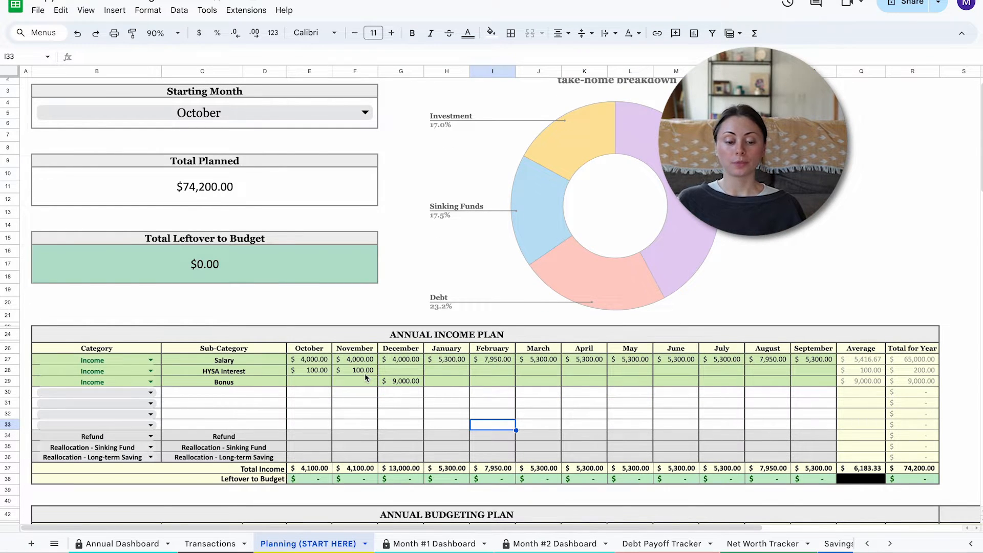
Examine the October column and the Roth IRA cells for October to December in the planning sheet's income and budgeting plans
{"action": "scroll", "coordinate": [364, 373], "scroll_direction": "down", "scroll_amount": 4}
{"action": "scroll", "coordinate": [370, 348], "scroll_direction": "down", "scroll_amount": 1}
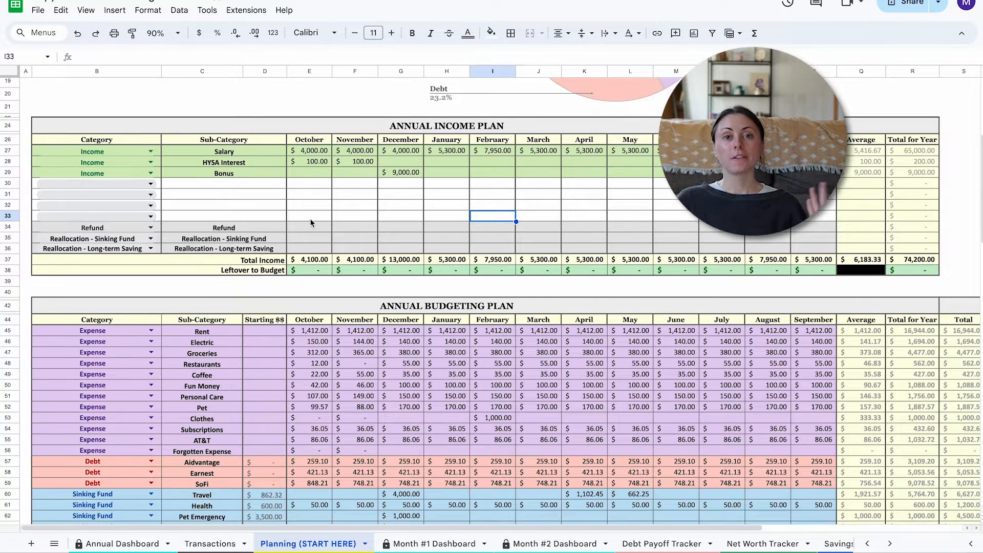
{"action": "left_click", "coordinate": [313, 145]}
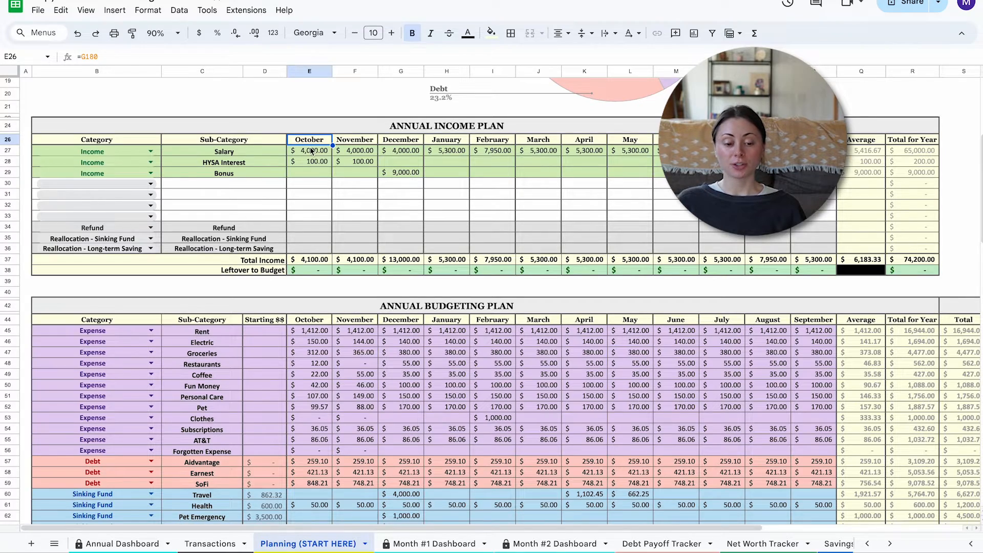
{"action": "scroll", "coordinate": [316, 199], "scroll_direction": "down", "scroll_amount": 10}
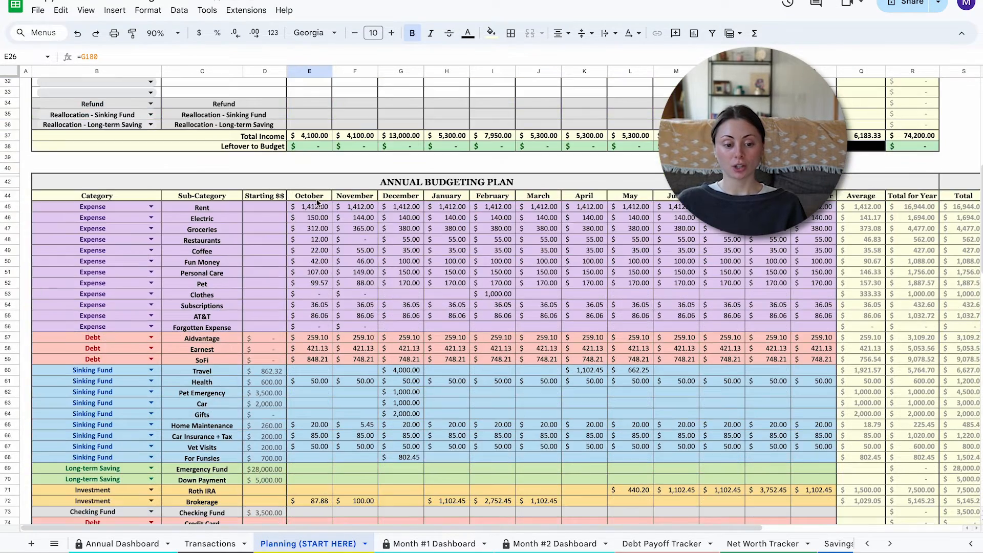
{"action": "scroll", "coordinate": [312, 282], "scroll_direction": "up", "scroll_amount": 4}
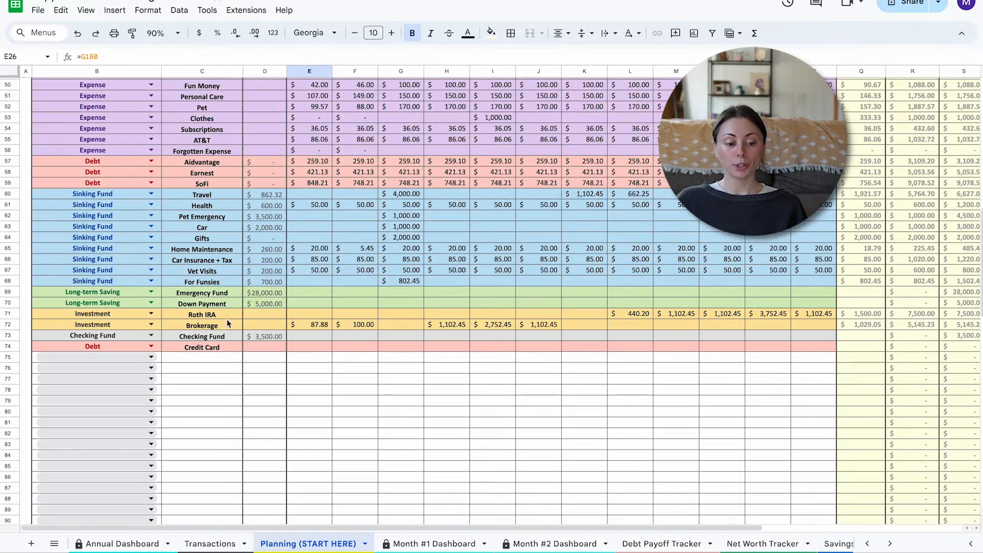
{"action": "left_click_drag", "start_coordinate": [302, 314], "coordinate": [394, 312]}
{"action": "scroll", "coordinate": [395, 312], "scroll_direction": "up", "scroll_amount": 10}
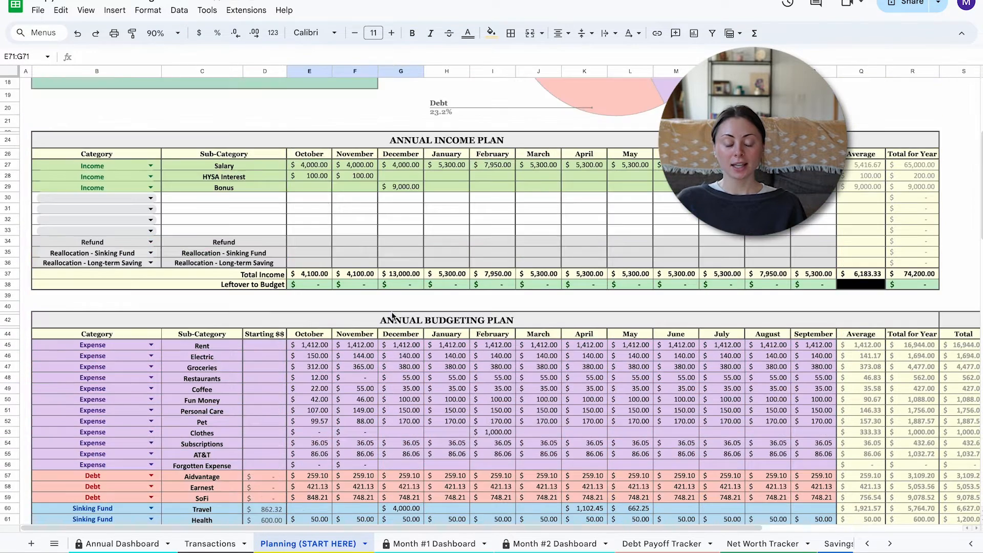
Examine the October to September 401k (me) row in the paycheck deductions table of the planning sheet
{"action": "scroll", "coordinate": [394, 312], "scroll_direction": "down", "scroll_amount": 5}
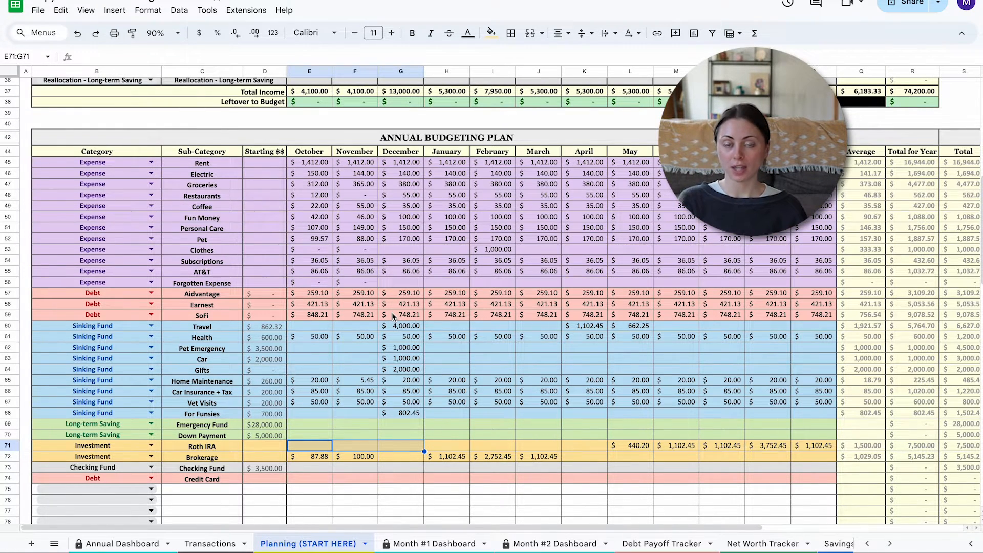
{"action": "scroll", "coordinate": [393, 316], "scroll_direction": "down", "scroll_amount": 10}
{"action": "left_click", "coordinate": [354, 336]}
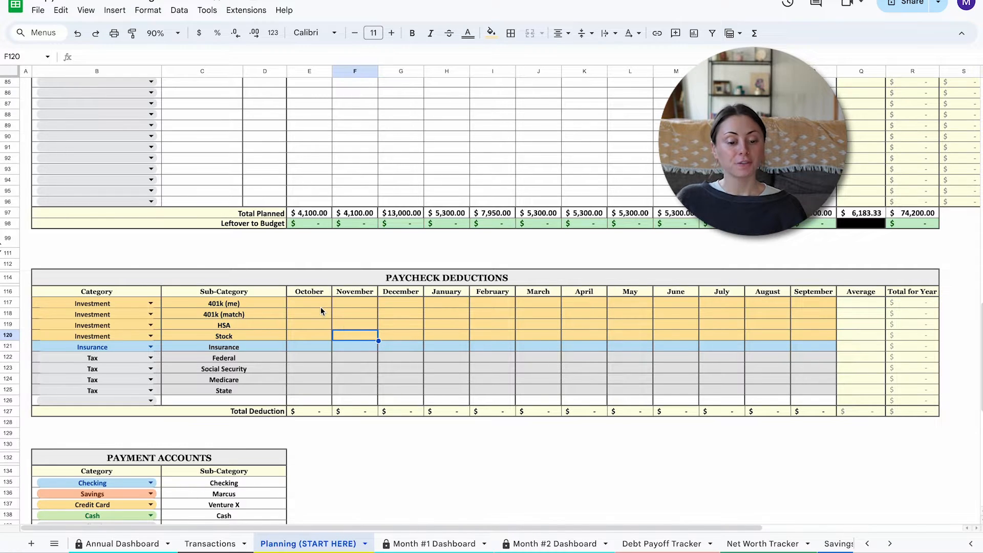
{"action": "left_click_drag", "start_coordinate": [311, 302], "coordinate": [814, 305]}
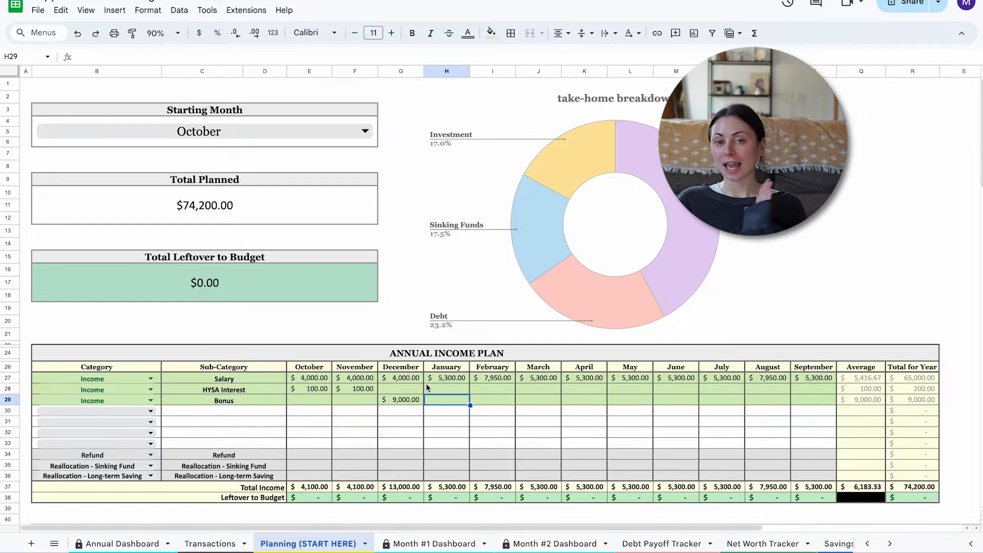
Hide the January through September columns (H to P) on the planning sheet and check the shortened plan tables
{"action": "left_click_drag", "start_coordinate": [447, 72], "coordinate": [811, 72]}
{"action": "left_click_drag", "start_coordinate": [442, 379], "coordinate": [817, 416]}
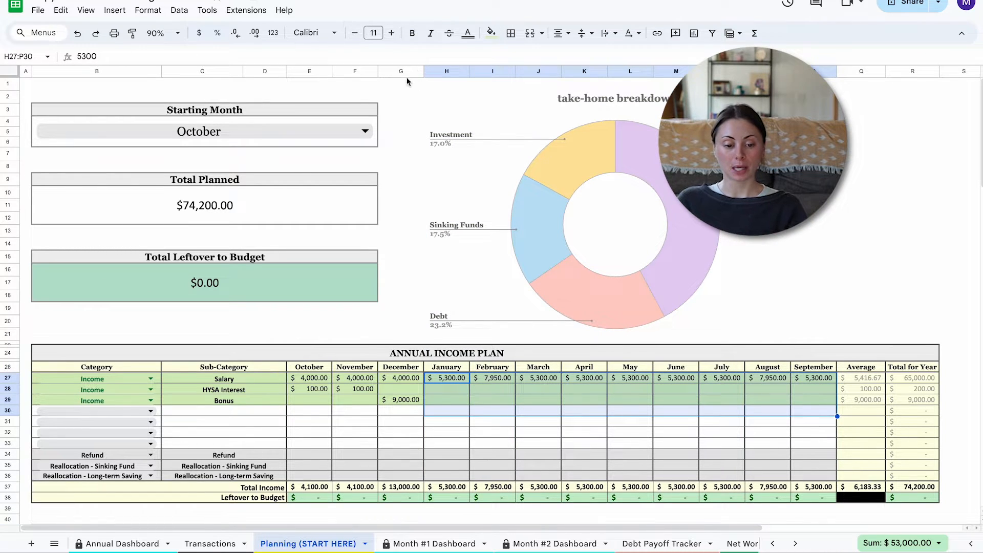
{"action": "left_click_drag", "start_coordinate": [439, 70], "coordinate": [810, 71]}
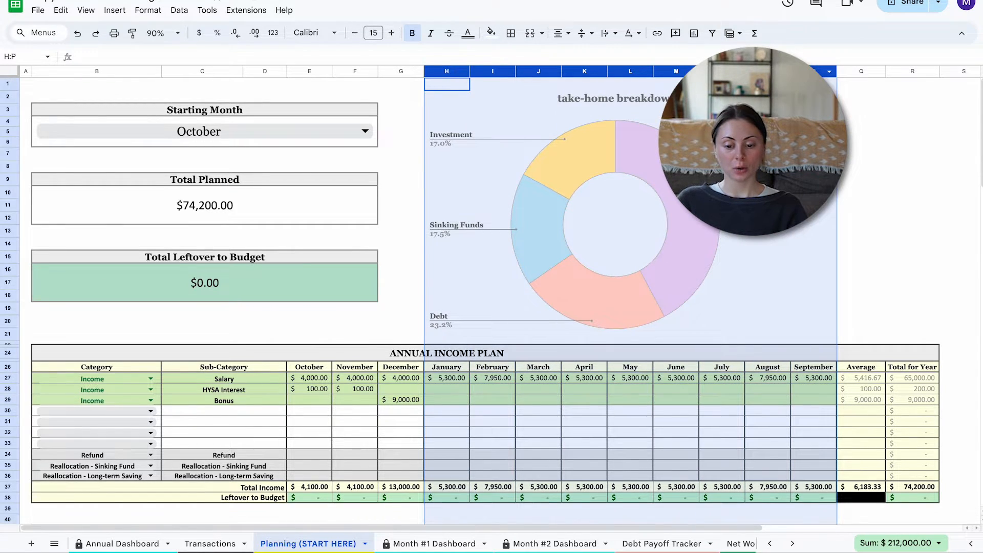
{"action": "right_click", "coordinate": [809, 71]}
{"action": "left_click", "coordinate": [681, 240]}
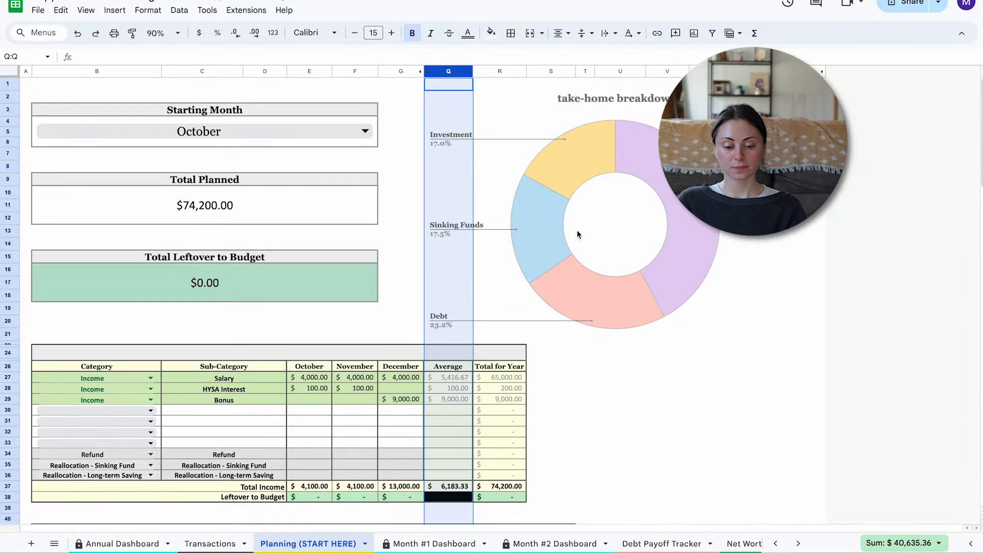
{"action": "scroll", "coordinate": [328, 242], "scroll_direction": "down", "scroll_amount": 5}
{"action": "scroll", "coordinate": [327, 241], "scroll_direction": "up", "scroll_amount": 3}
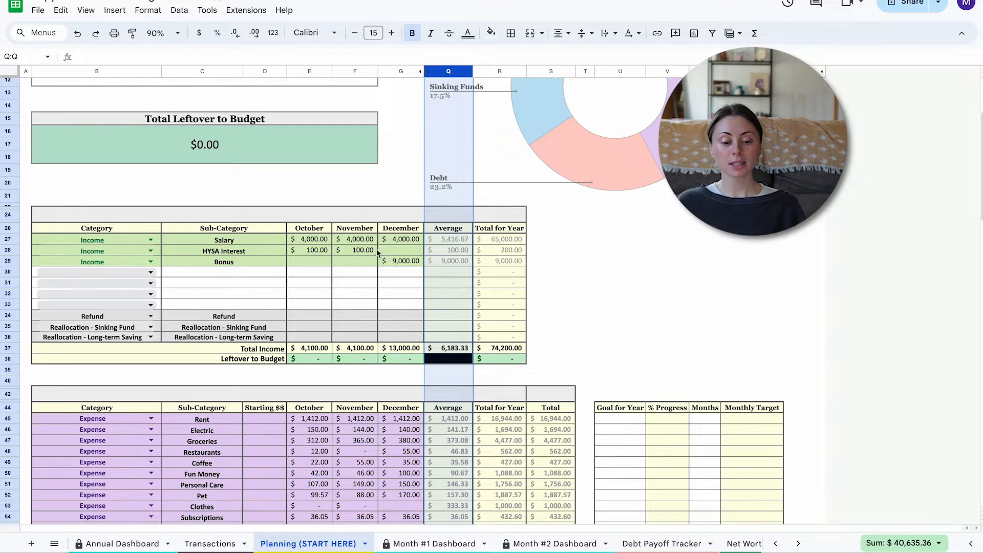
{"action": "scroll", "coordinate": [450, 259], "scroll_direction": "down", "scroll_amount": 5}
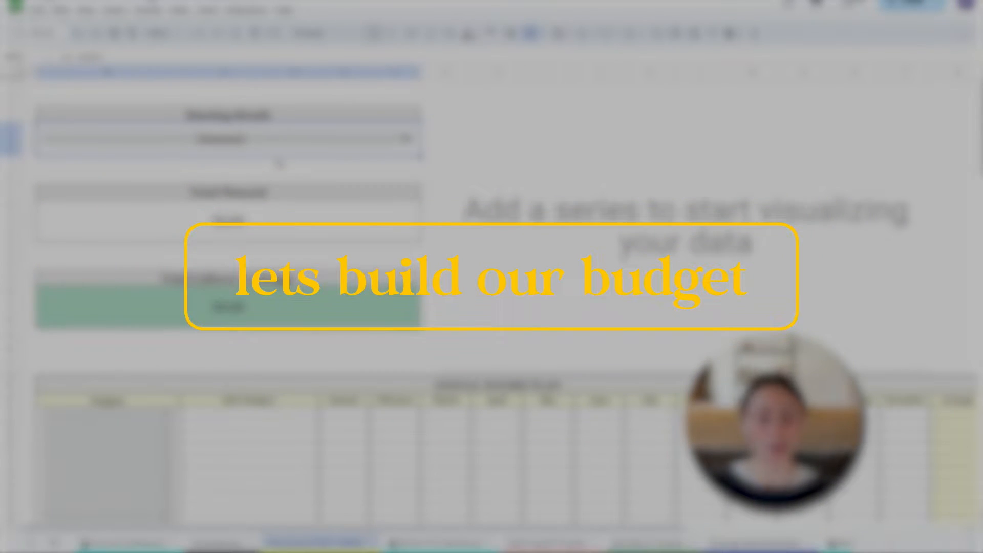
Fill the first two rows of the blank annual income plan with category Income and sub-categories Salary and HYSA Interest
{"action": "scroll", "coordinate": [278, 162], "scroll_direction": "down", "scroll_amount": 5}
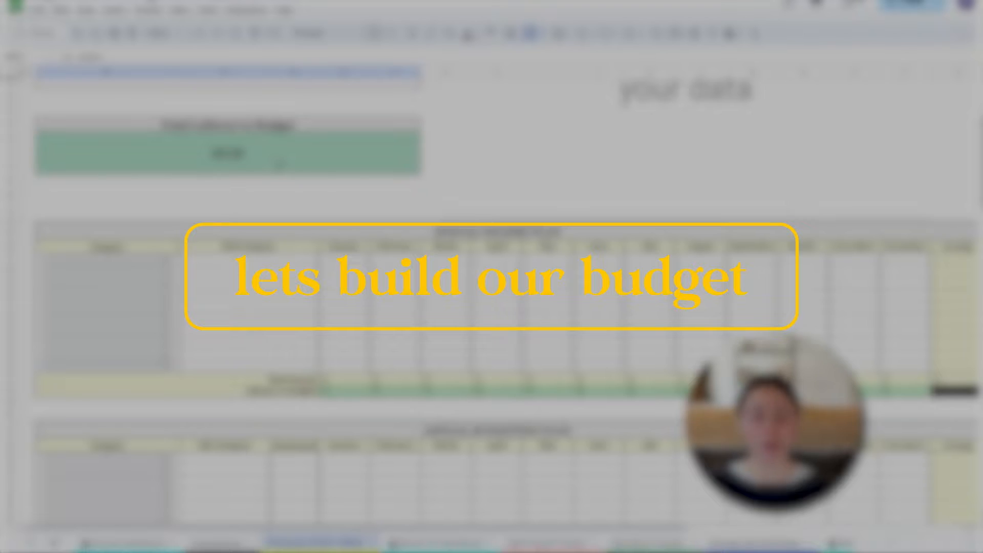
{"action": "scroll", "coordinate": [279, 163], "scroll_direction": "down", "scroll_amount": 3}
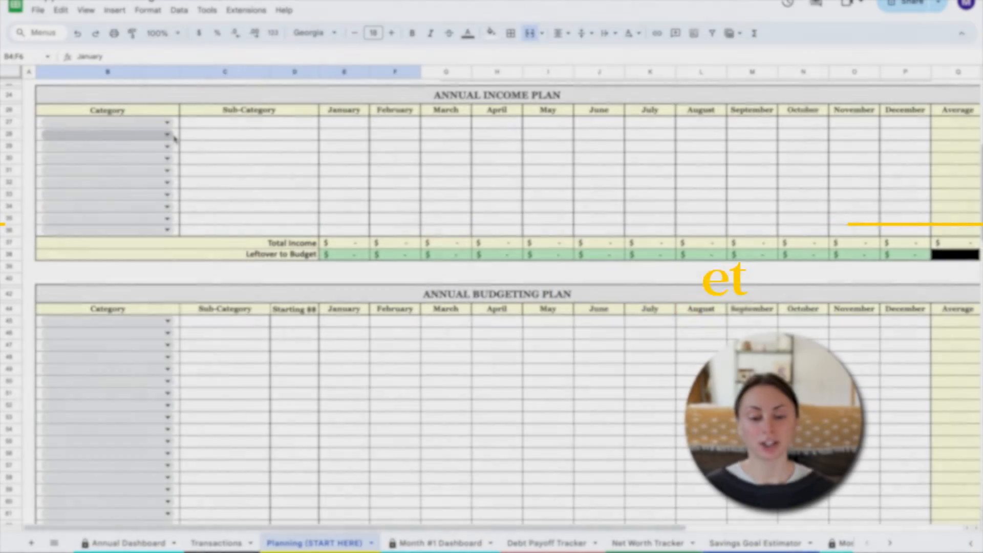
{"action": "left_click", "coordinate": [134, 123]}
{"action": "left_click", "coordinate": [131, 138]}
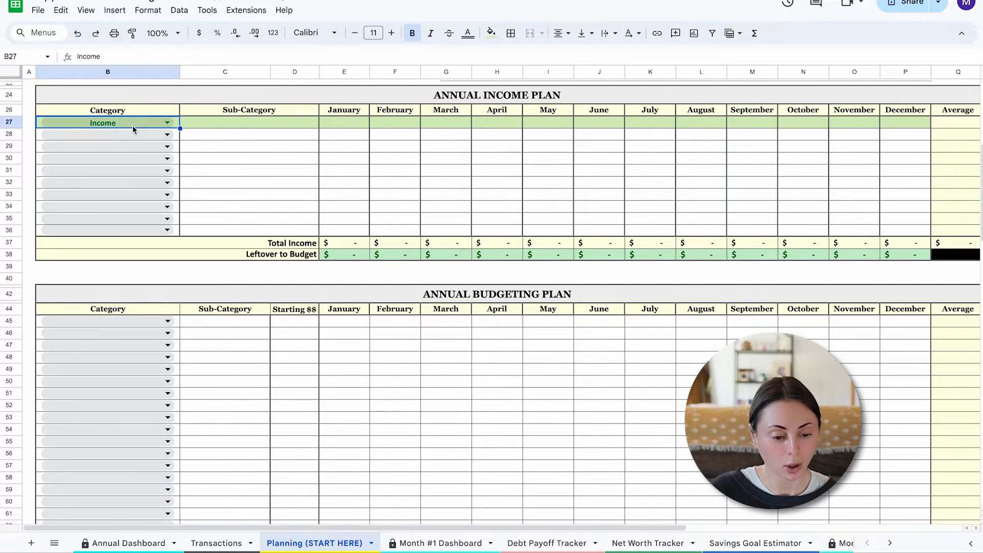
{"action": "left_click", "coordinate": [198, 125]}
{"action": "type", "text": "Sala"}
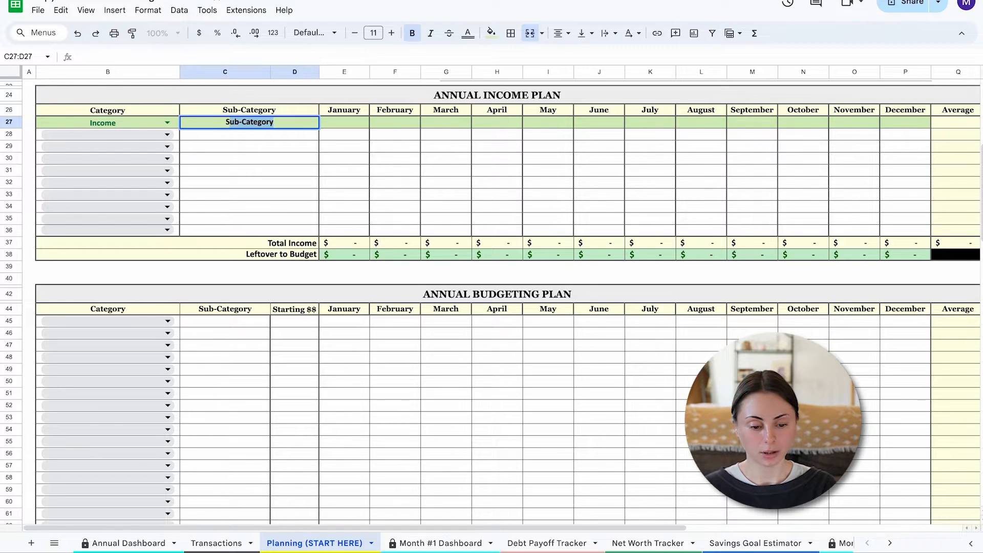
{"action": "type", "text": "ry"}
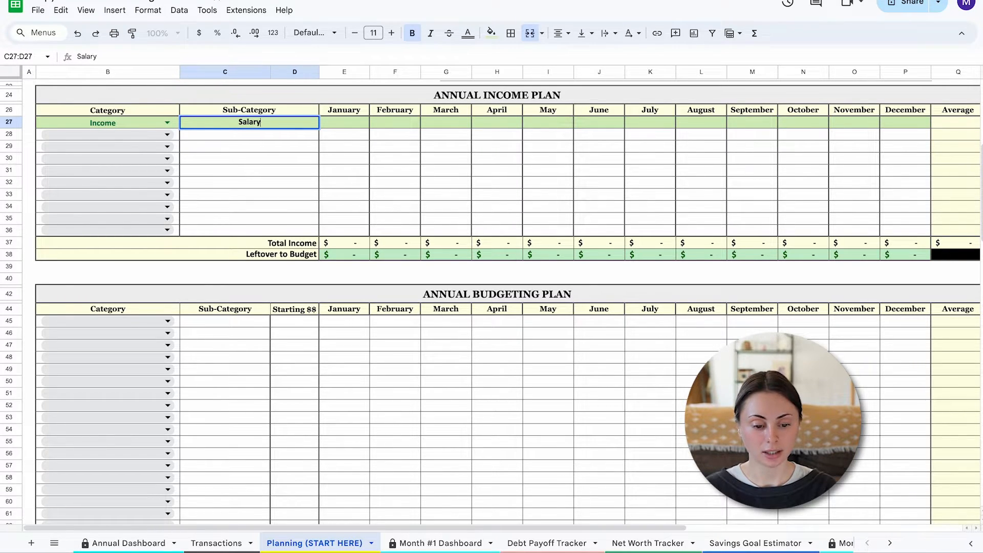
{"action": "key", "text": "Return"}
{"action": "type", "text": "HYSA Interest"}
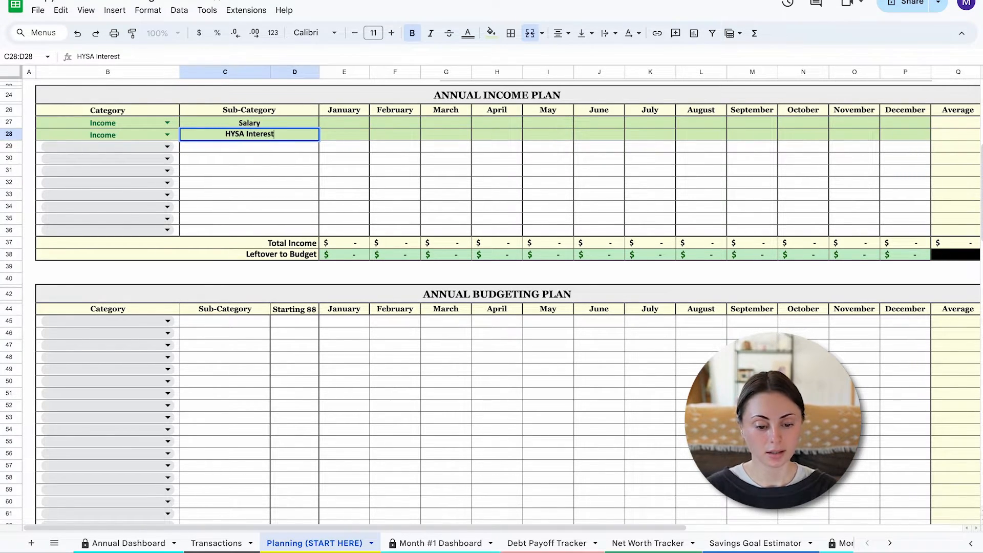
{"action": "key", "text": "Return"}
{"action": "type", "text": "Nobu"}
{"action": "key", "text": "BackSpace"}
{"action": "key", "text": "BackSpace"}
{"action": "key", "text": "BackSpace"}
{"action": "key", "text": "BackSpace"}
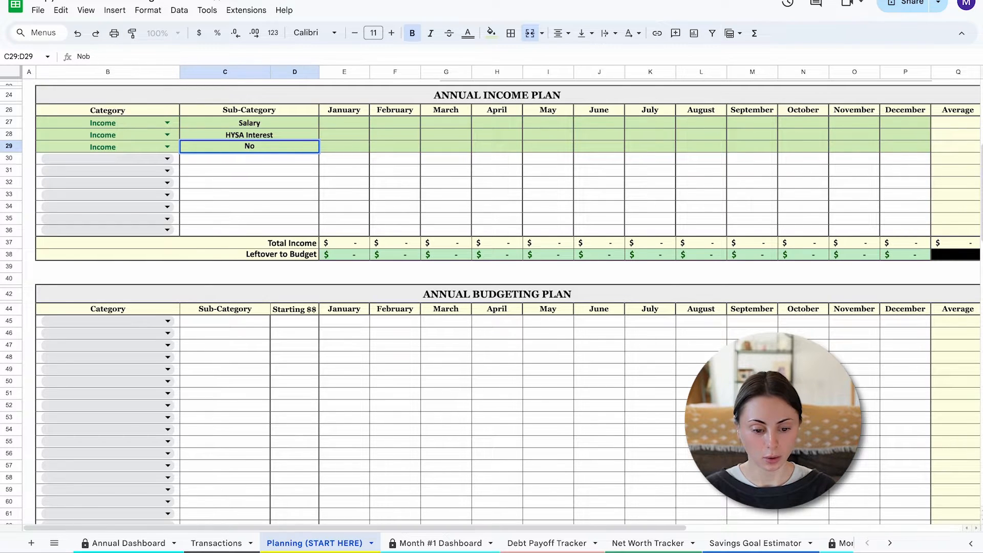
Name the third income sub-category Bonus and fill the income plan's last three rows with Refund, Reallocation - Sinking Fund and Reallocation - Long-term Saving
{"action": "type", "text": "Bonus"}
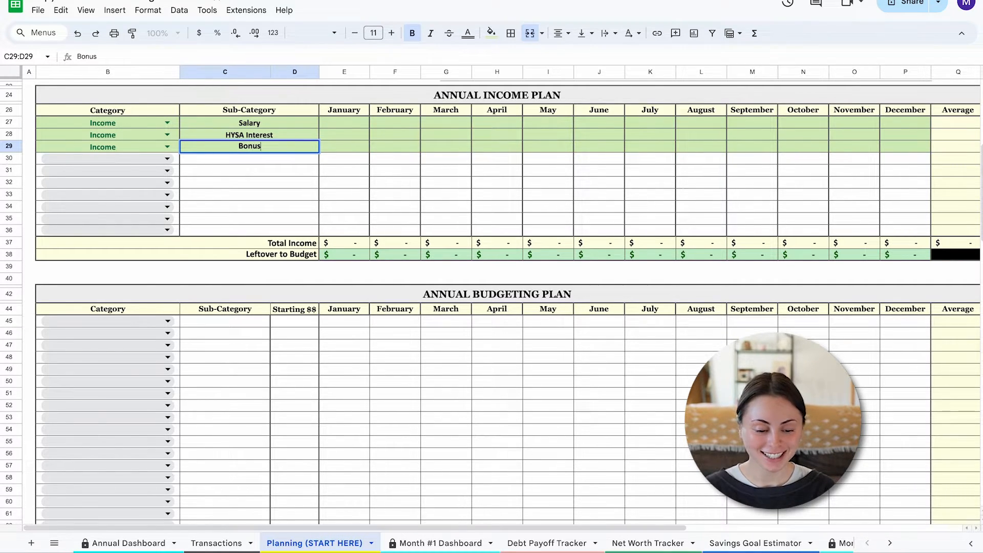
{"action": "left_click", "coordinate": [107, 206]}
{"action": "left_click", "coordinate": [118, 243]}
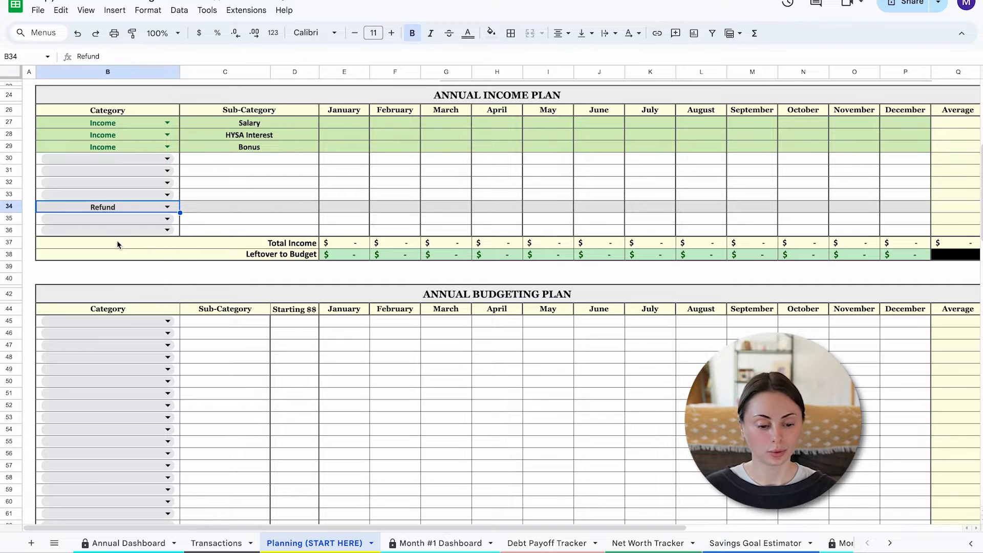
{"action": "left_click", "coordinate": [118, 221]}
{"action": "left_click", "coordinate": [108, 266]}
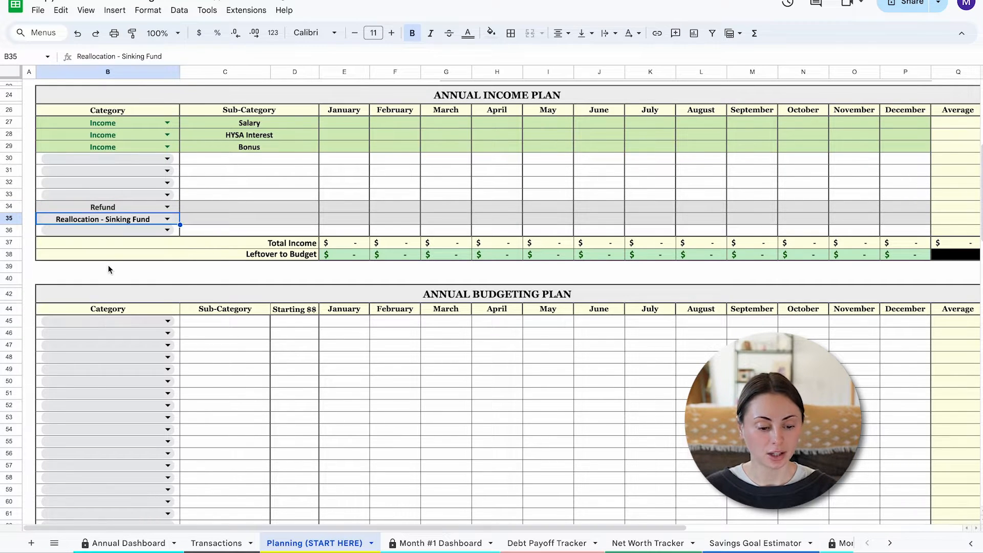
{"action": "left_click", "coordinate": [132, 228]}
{"action": "left_click", "coordinate": [134, 300]}
{"action": "left_click", "coordinate": [235, 205]}
{"action": "type", "text": "Refund"}
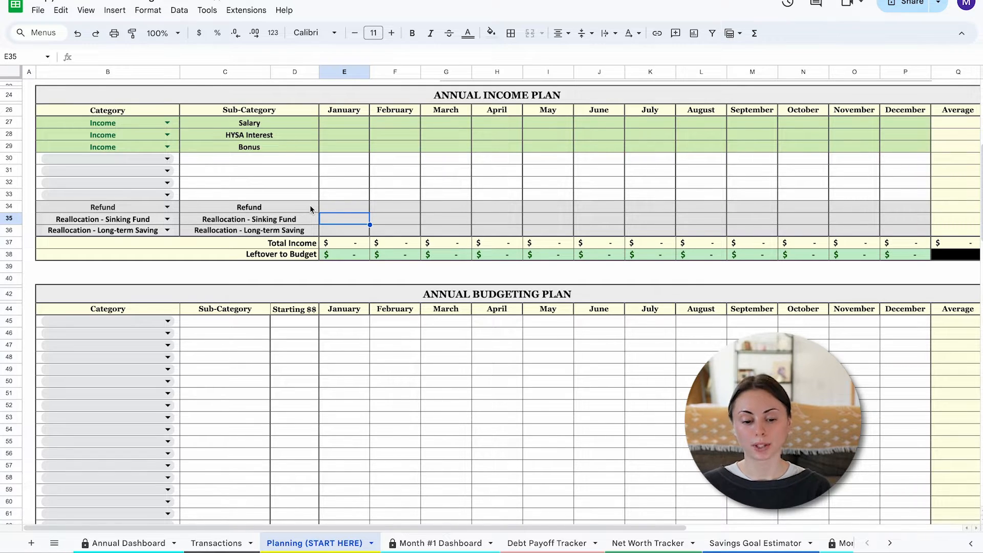
Fill the Salary row with 4000 for January through March and 5300 for April through December
{"action": "left_click", "coordinate": [344, 125]}
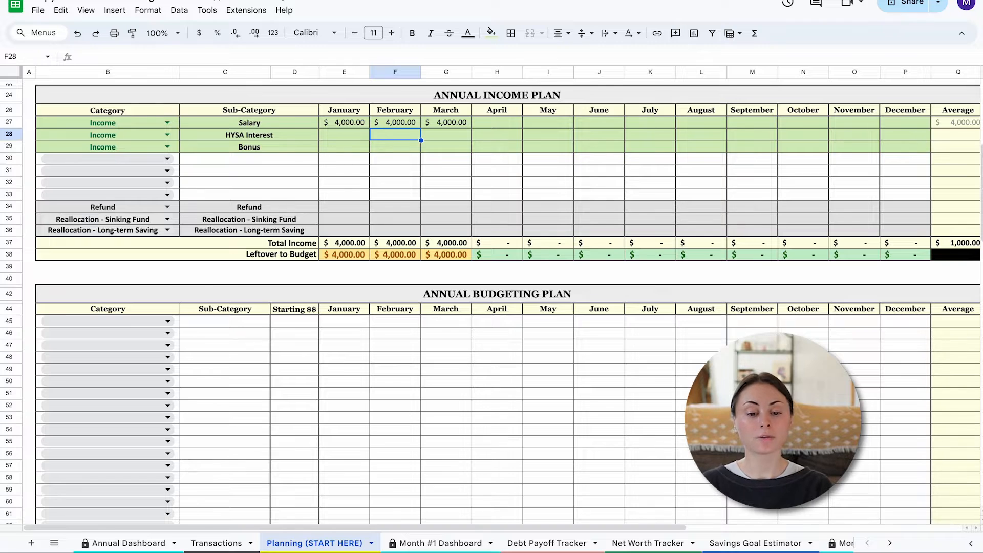
{"action": "left_click", "coordinate": [505, 124]}
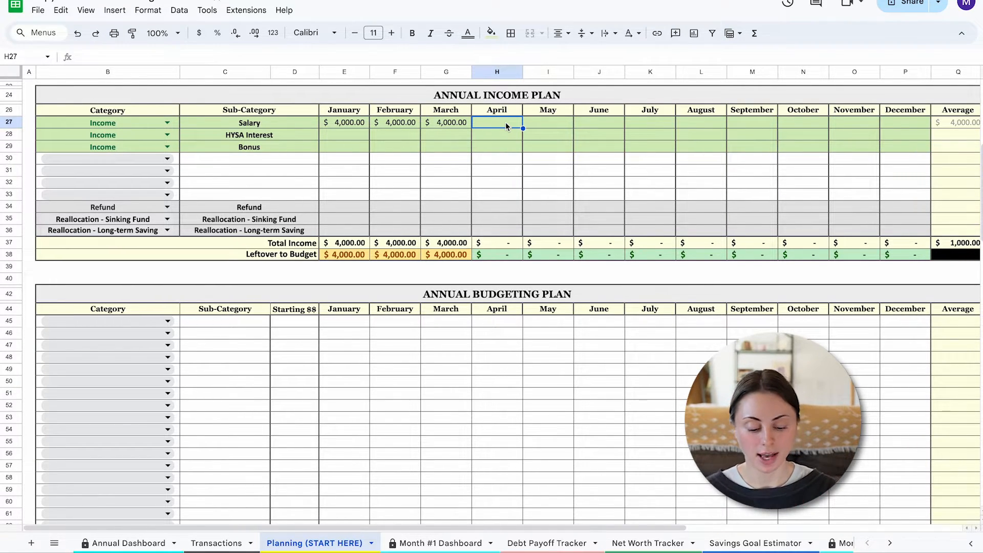
{"action": "type", "text": "5300"}
{"action": "key", "text": "Return"}
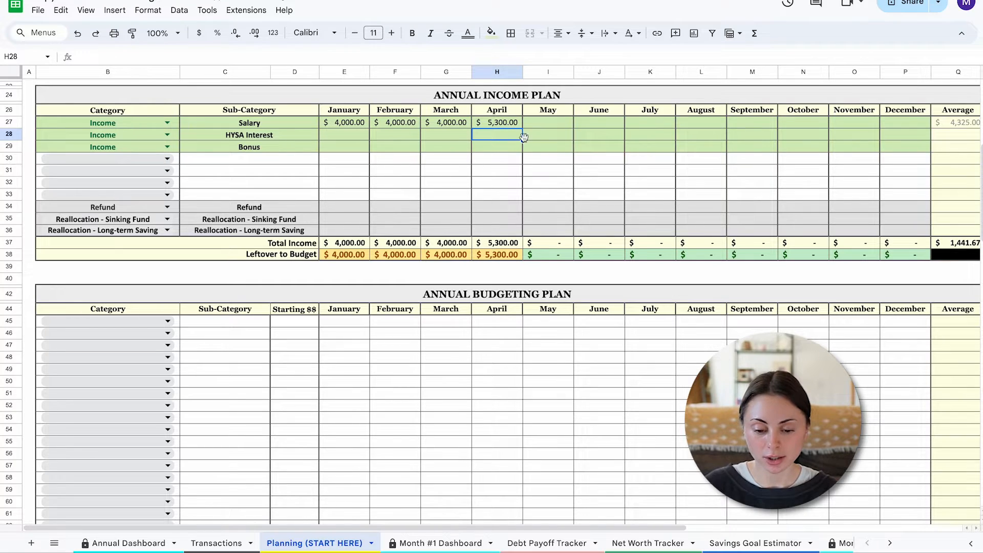
{"action": "key", "text": "Up"}
{"action": "left_click_drag", "start_coordinate": [522, 128], "coordinate": [906, 127]}
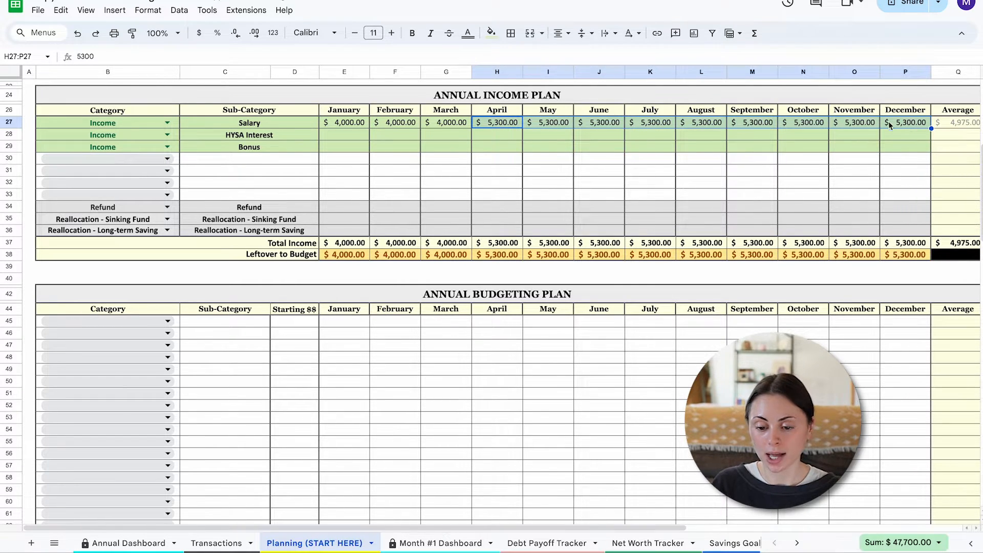
Set the Salary amounts for May and November to 7950 each
{"action": "left_click", "coordinate": [561, 126]}
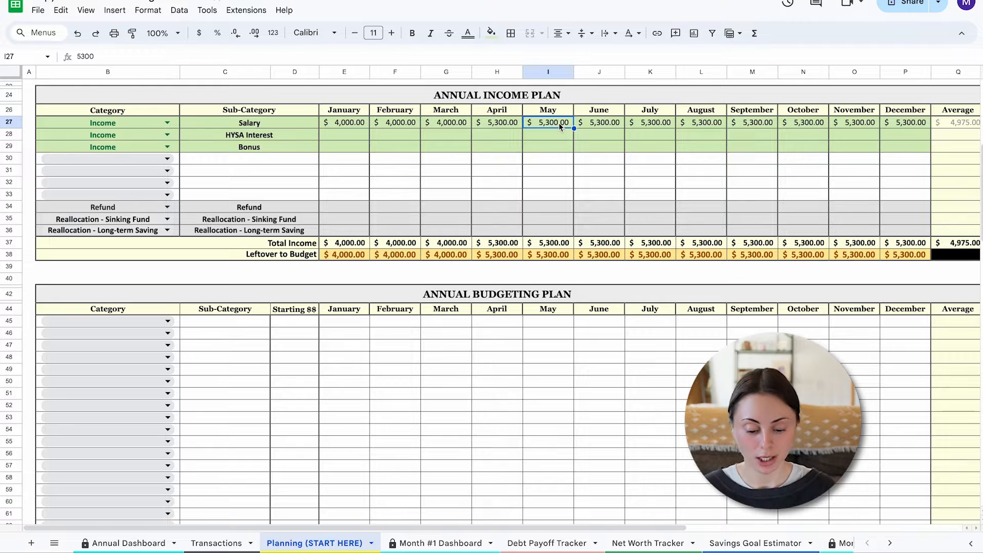
{"action": "type", "text": "7950"}
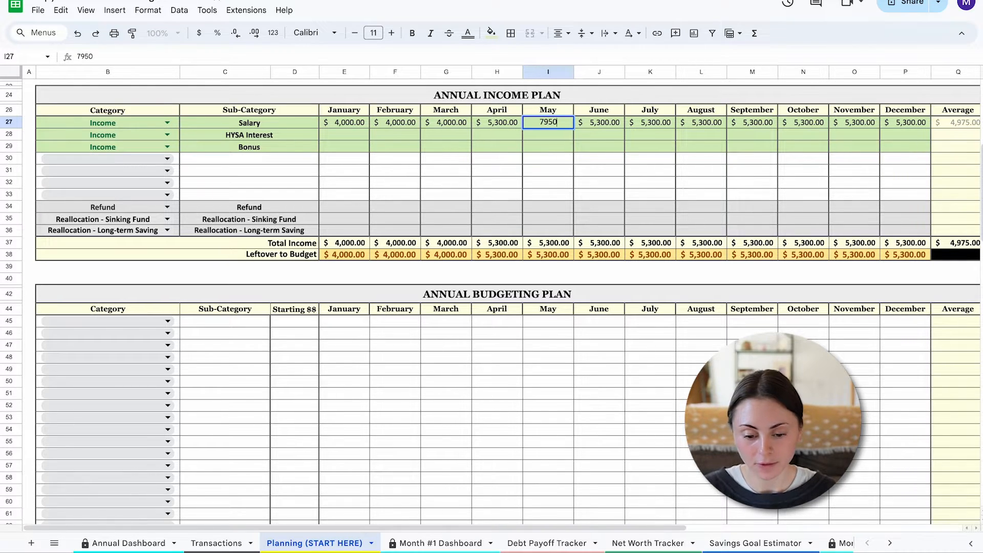
{"action": "left_click", "coordinate": [869, 123]}
{"action": "type", "text": "7,950"}
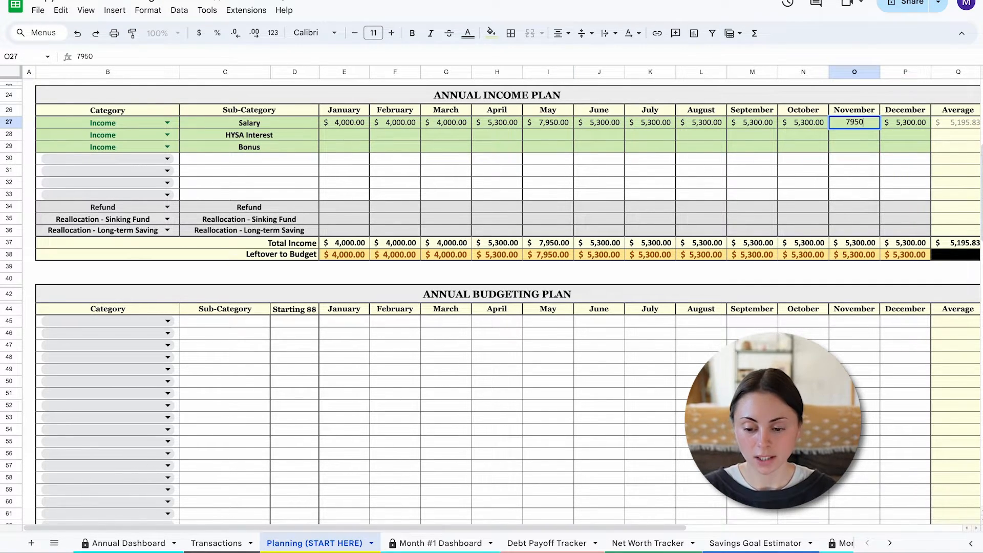
{"action": "key", "text": "Return"}
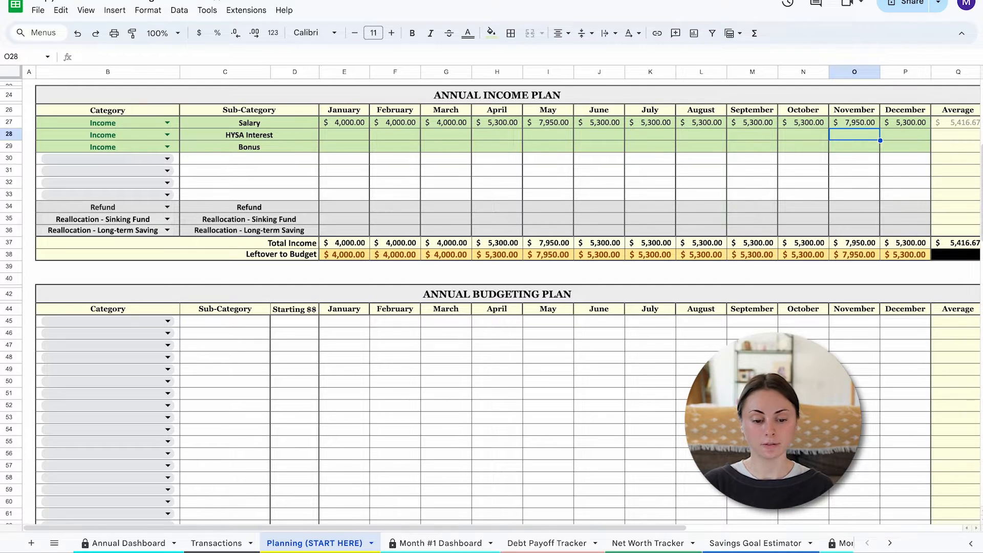
Enter a 9000 bonus for March in the annual income plan
{"action": "left_click", "coordinate": [434, 143]}
{"action": "type", "text": "9000"}
{"action": "key", "text": "Return"}
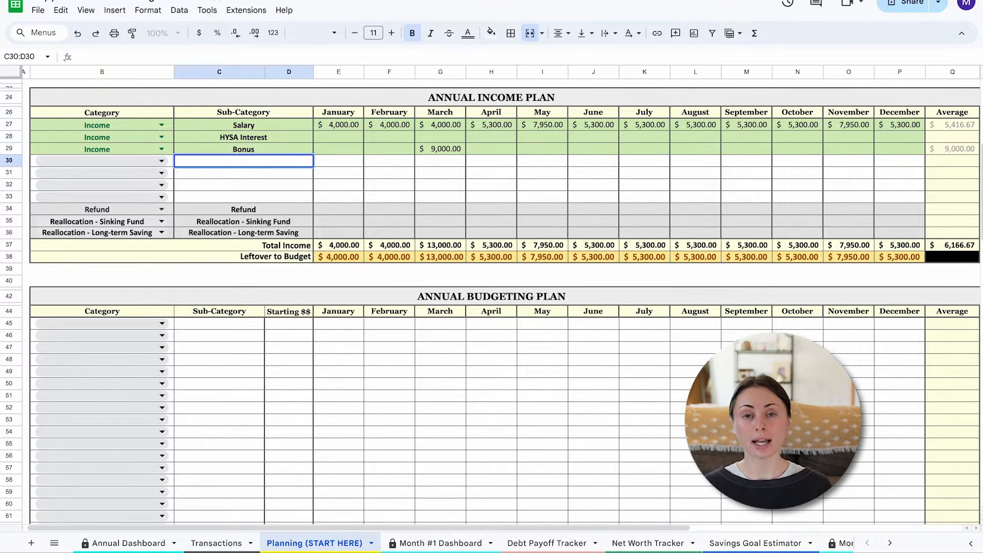
Add a second Income row with the sub-category Bonus below the first Bonus row
{"action": "type", "text": "Bonus"}
{"action": "left_click", "coordinate": [161, 160]}
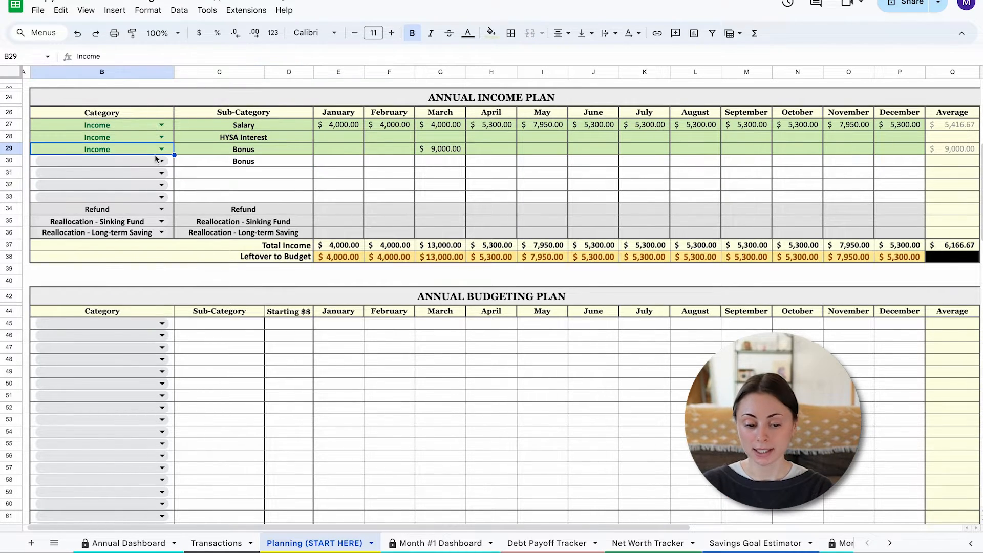
{"action": "left_click", "coordinate": [138, 180]}
{"action": "left_click", "coordinate": [355, 177]}
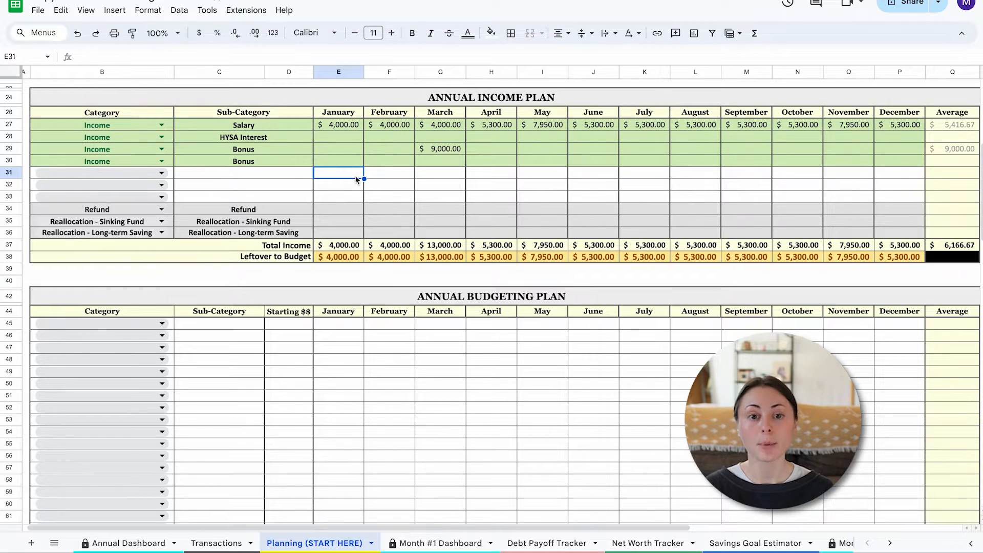
Rename the two duplicate bonus sub-categories as Bonus 1 and Bonus 2
{"action": "double_click", "coordinate": [244, 149]}
{"action": "type", "text": "1"}
{"action": "key", "text": "Return"}
{"action": "key", "text": "Return"}
{"action": "type", "text": "2"}
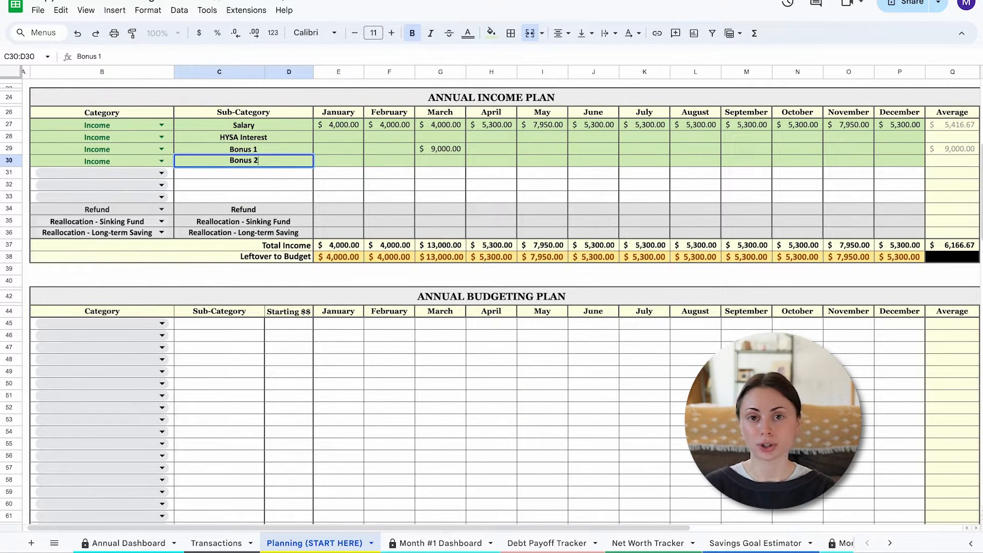
{"action": "left_click", "coordinate": [300, 180]}
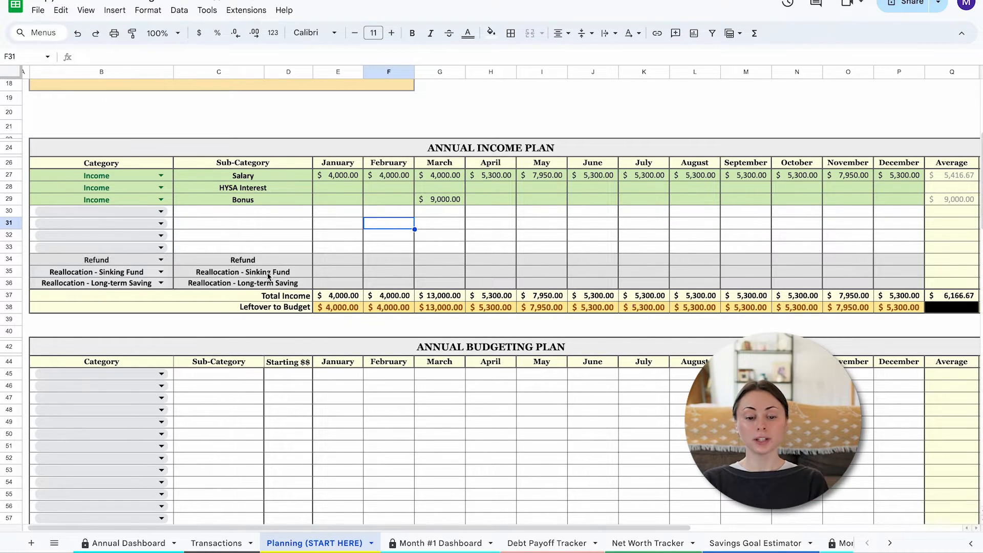
Enter a 50 refund for January in the annual income plan
{"action": "left_click", "coordinate": [332, 263]}
{"action": "type", "text": "50"}
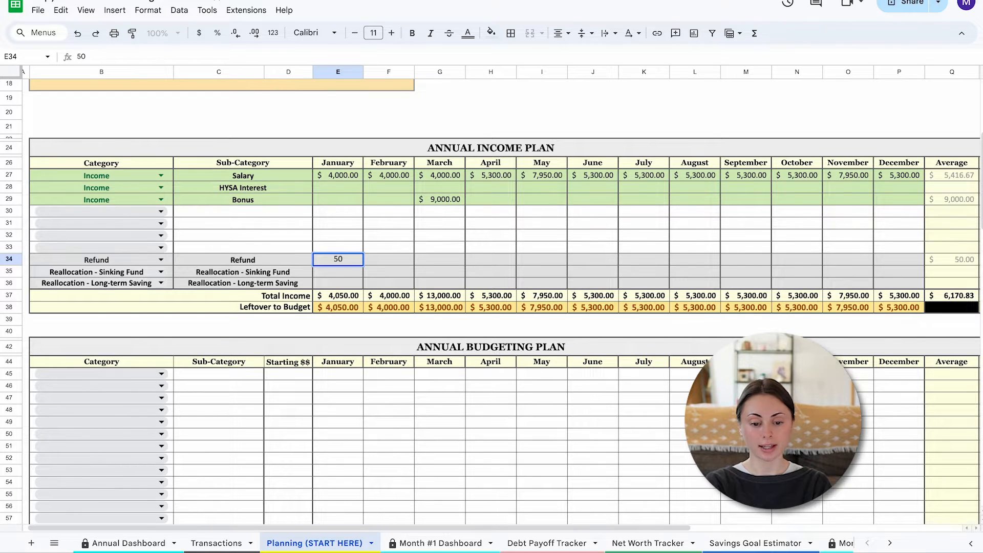
{"action": "key", "text": "Return"}
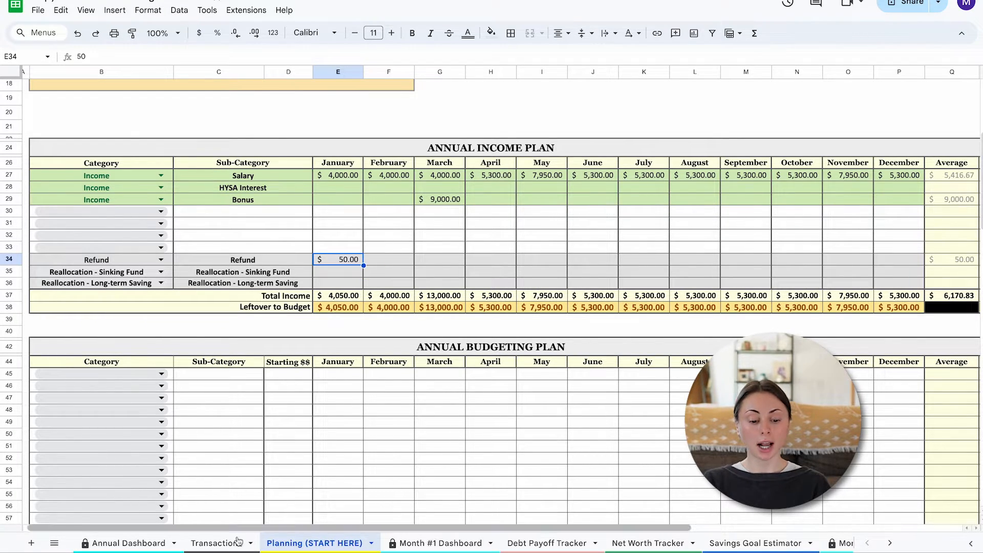
Log a January Refund of 50 with merchant Amazon Return as the first entry in the Transactions sheet
{"action": "left_click", "coordinate": [219, 542]}
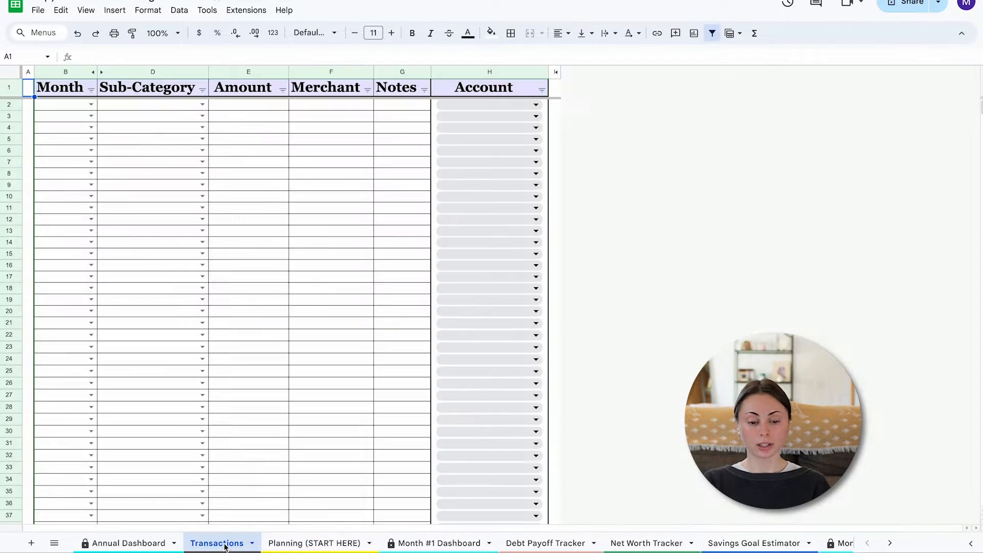
{"action": "left_click", "coordinate": [91, 105]}
{"action": "left_click", "coordinate": [54, 118]}
{"action": "left_click", "coordinate": [159, 104]}
{"action": "left_click", "coordinate": [158, 105]}
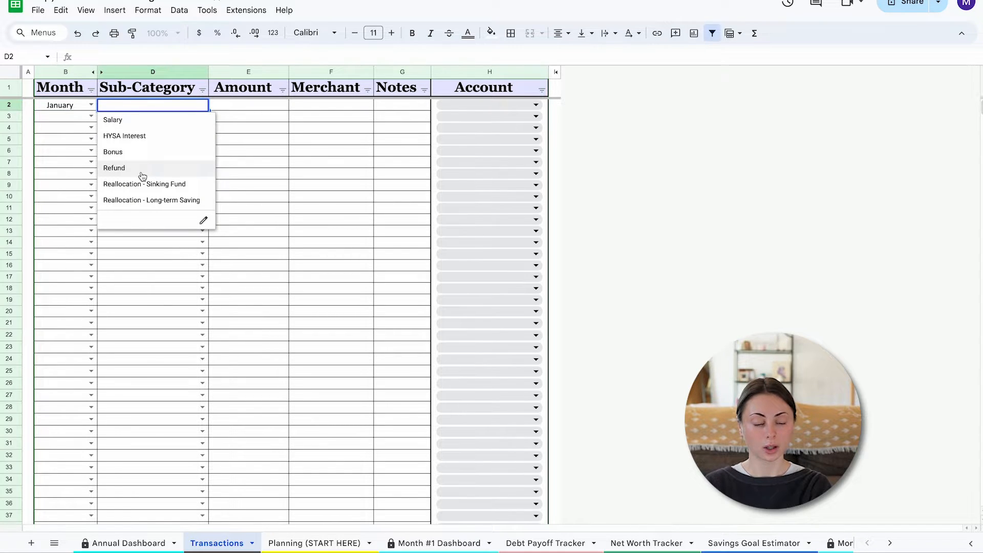
{"action": "left_click", "coordinate": [143, 167]}
{"action": "left_click", "coordinate": [236, 104]}
{"action": "type", "text": "50"}
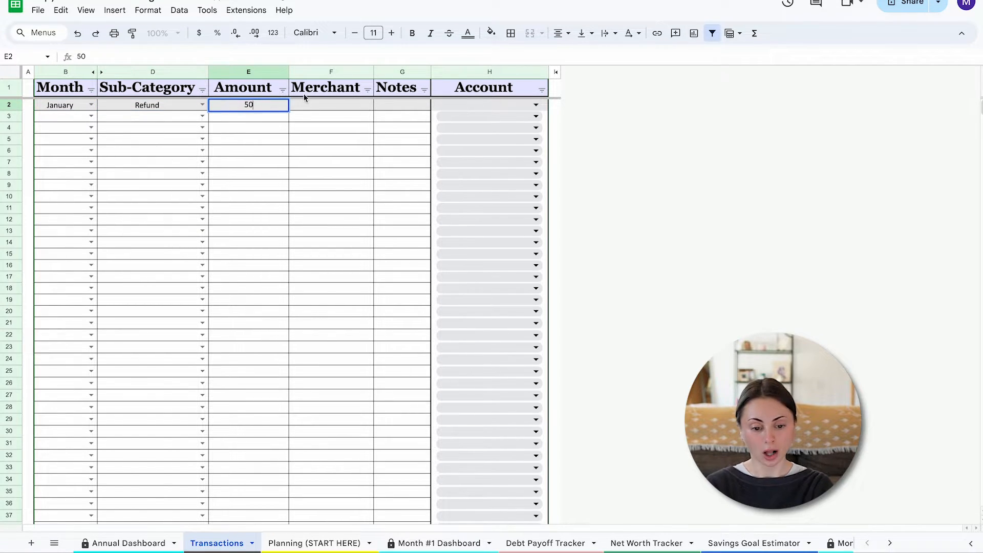
{"action": "left_click", "coordinate": [310, 105]}
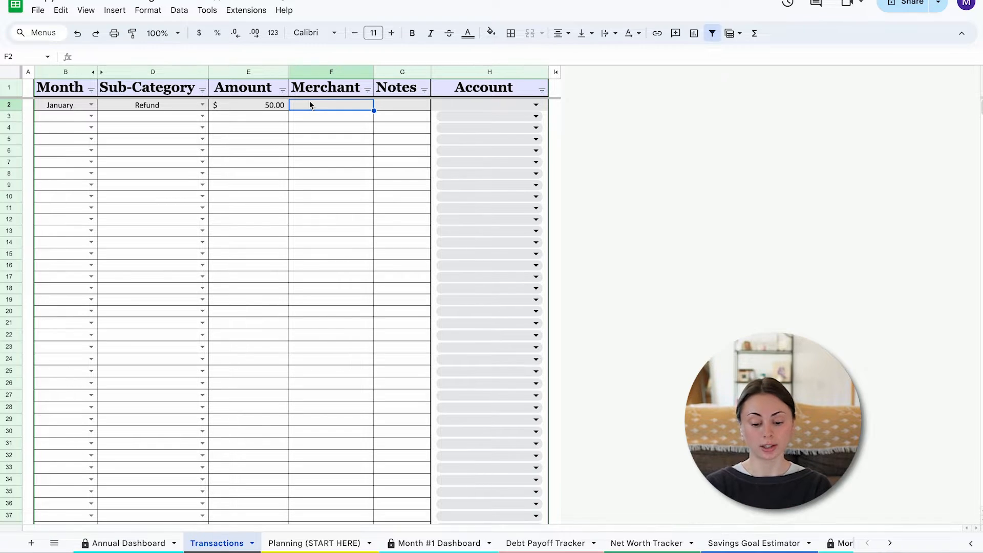
{"action": "type", "text": "Amazon Return"}
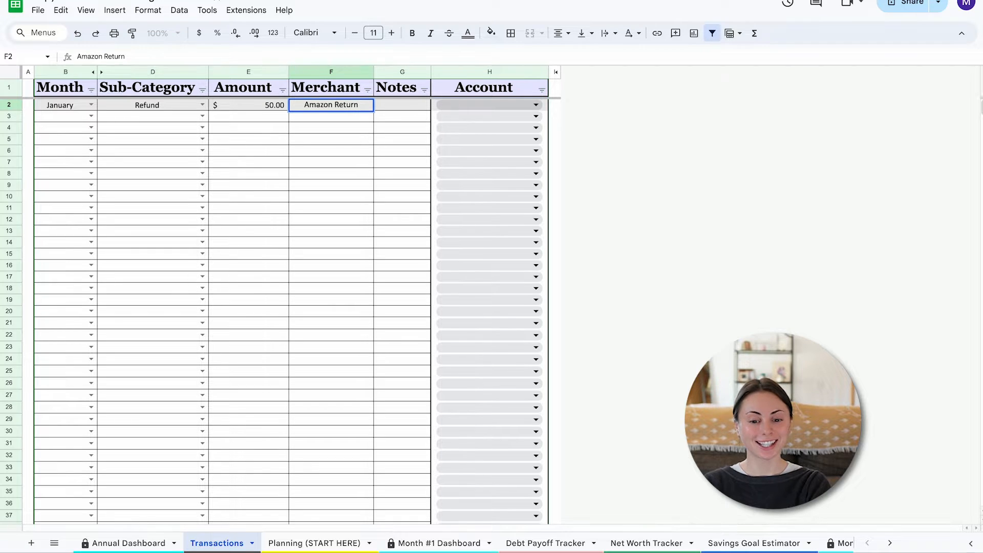
{"action": "left_click", "coordinate": [456, 104]}
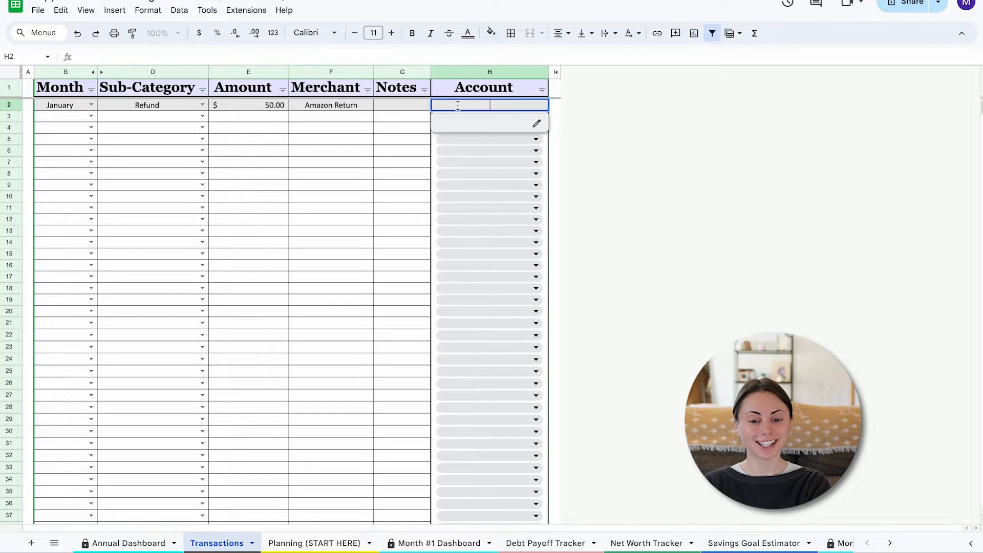
{"action": "left_click", "coordinate": [554, 116]}
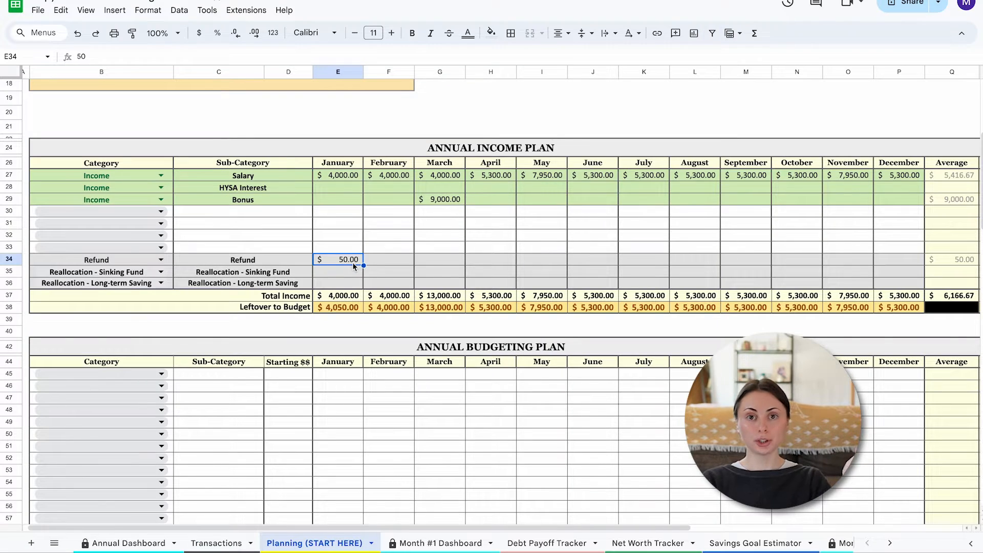
Check January's Total Income and Leftover to Budget formulas in the planning sheet and enter 3000 for January's Reallocation - Sinking Fund
{"action": "left_click", "coordinate": [349, 301]}
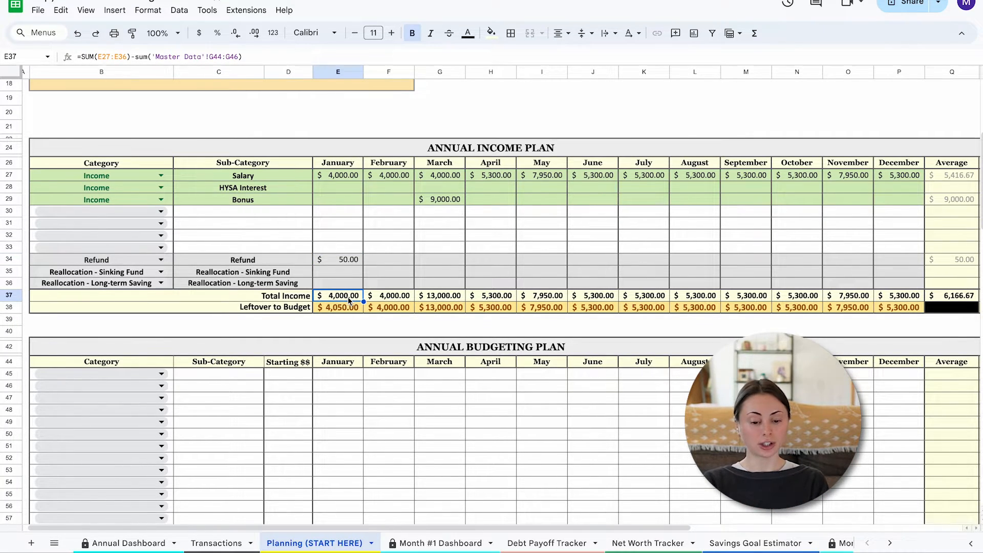
{"action": "left_click", "coordinate": [347, 312]}
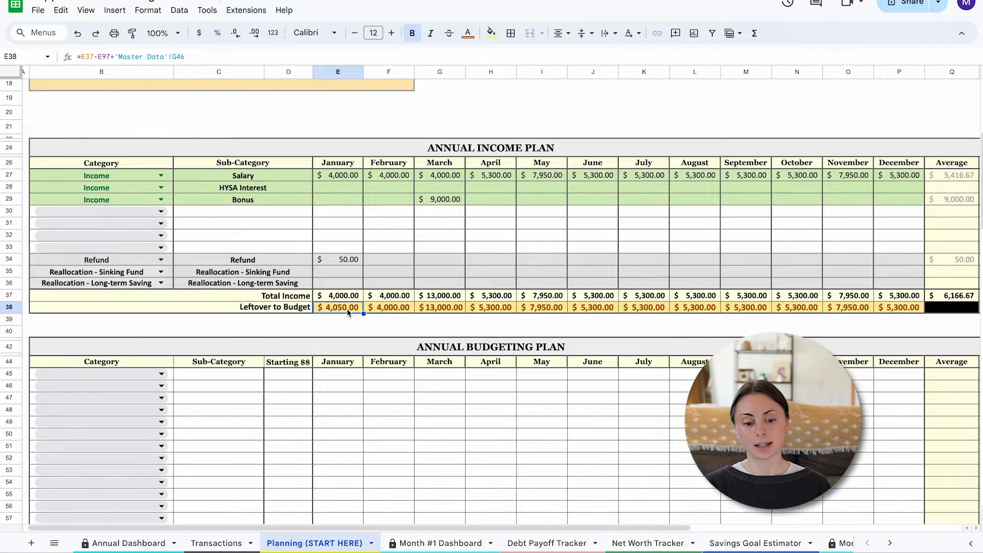
{"action": "left_click", "coordinate": [348, 272]}
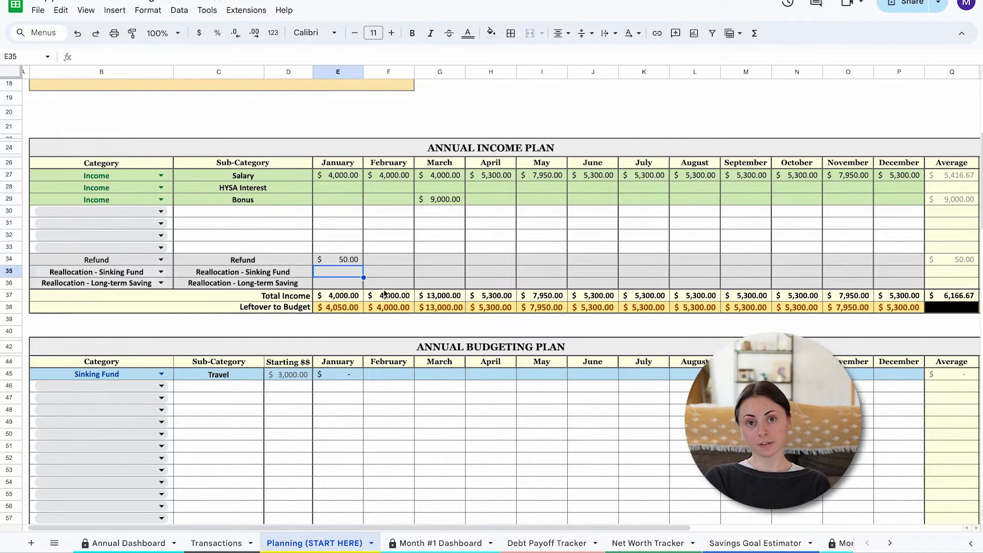
{"action": "type", "text": "3000"}
{"action": "key", "text": "Return"}
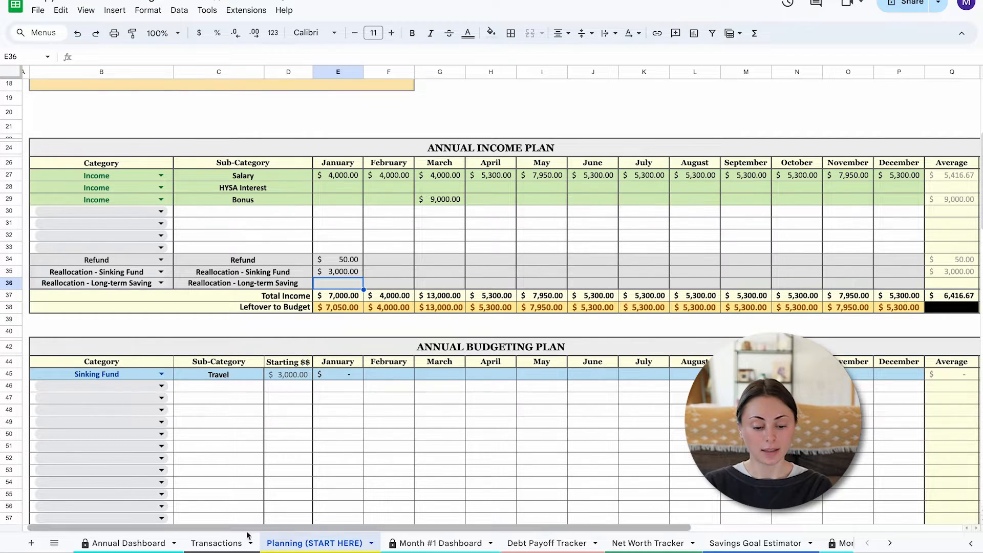
Log a January Reallocation - Sinking Fund amount of 3000 as the second entry in the Transactions sheet
{"action": "left_click", "coordinate": [246, 540]}
{"action": "left_click", "coordinate": [74, 119]}
{"action": "type", "text": "jan"}
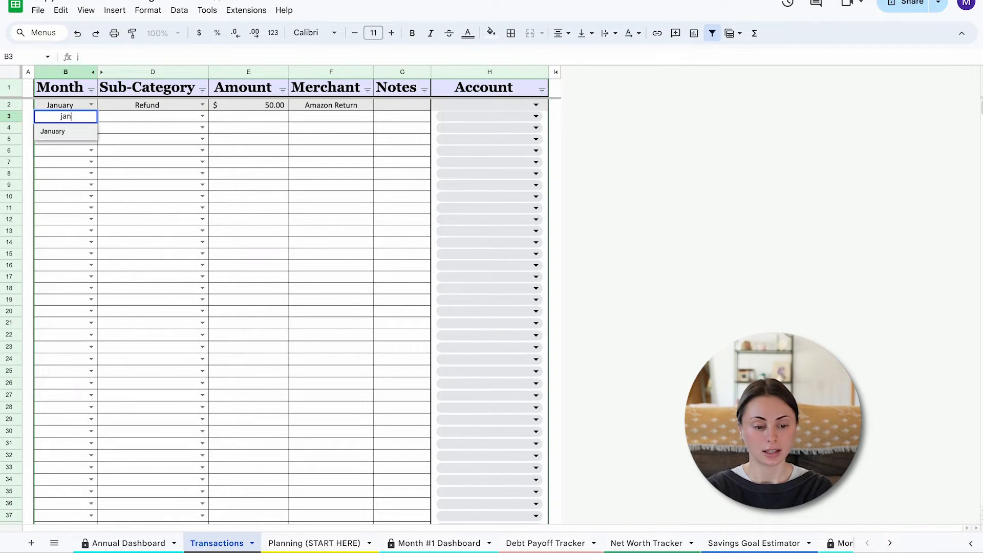
{"action": "left_click", "coordinate": [66, 134]}
{"action": "left_click", "coordinate": [199, 117]}
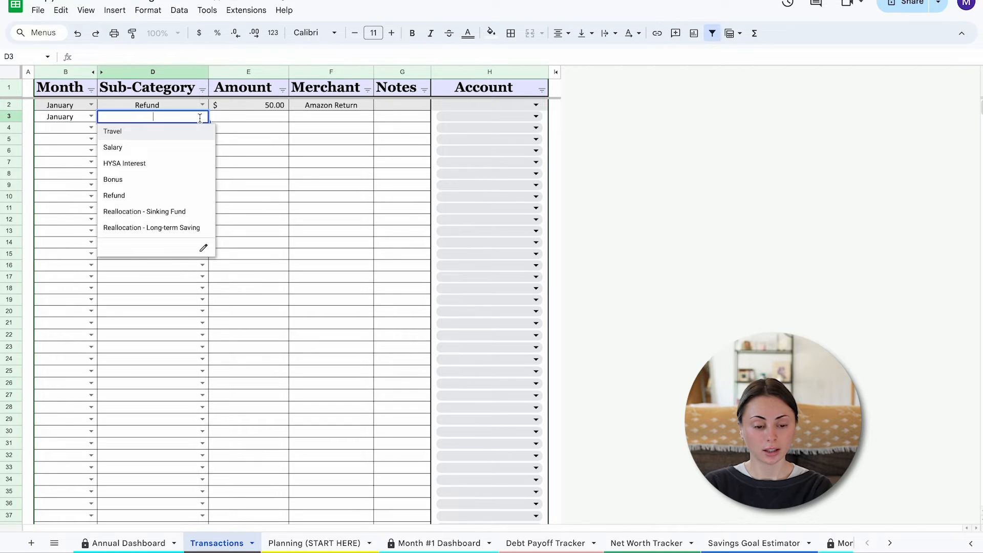
{"action": "left_click", "coordinate": [194, 214]}
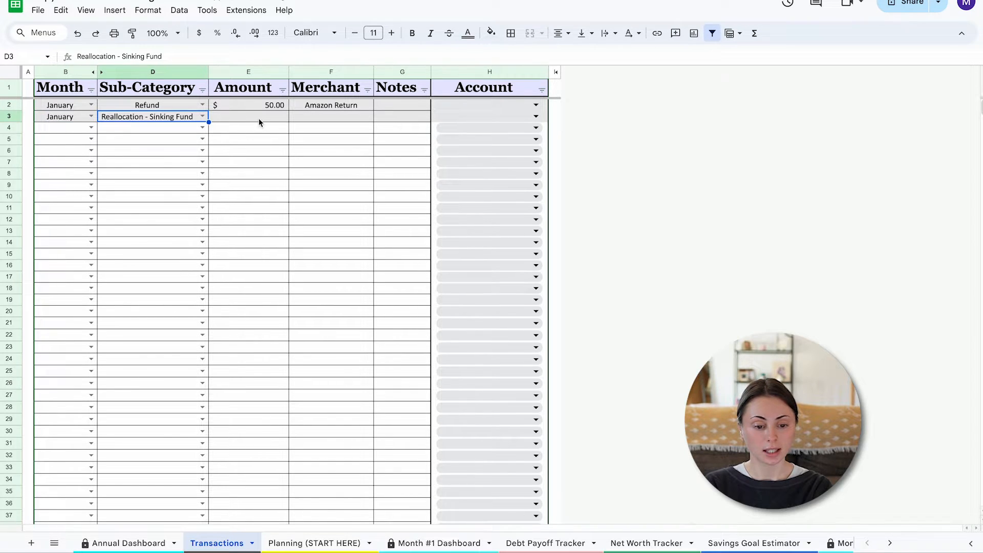
{"action": "left_click", "coordinate": [260, 121]}
{"action": "type", "text": "3000"}
{"action": "key", "text": "Return"}
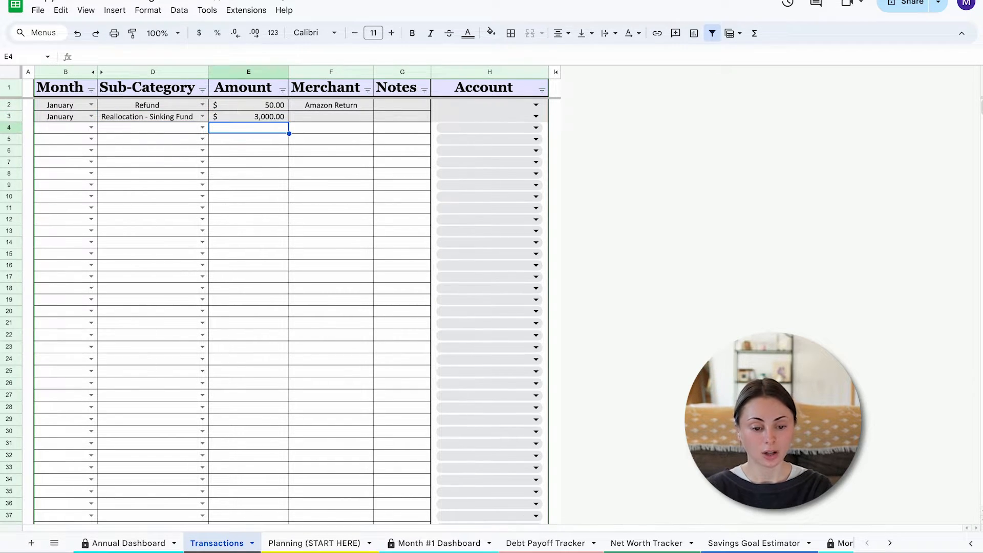
Log a January Travel amount of 3000 as the third entry in the Transactions sheet
{"action": "left_click", "coordinate": [91, 128]}
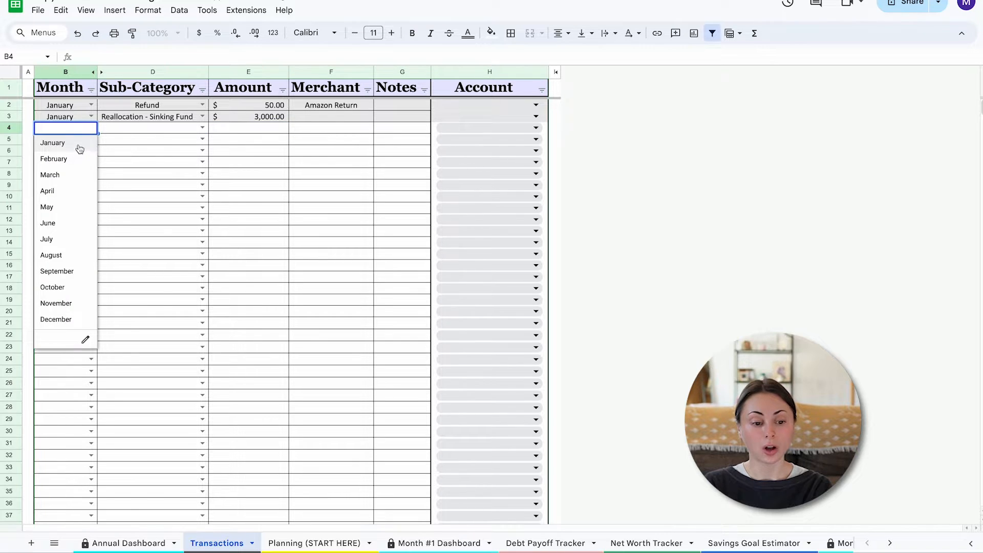
{"action": "left_click", "coordinate": [78, 144]}
{"action": "left_click", "coordinate": [193, 132]}
{"action": "type", "text": "travel"}
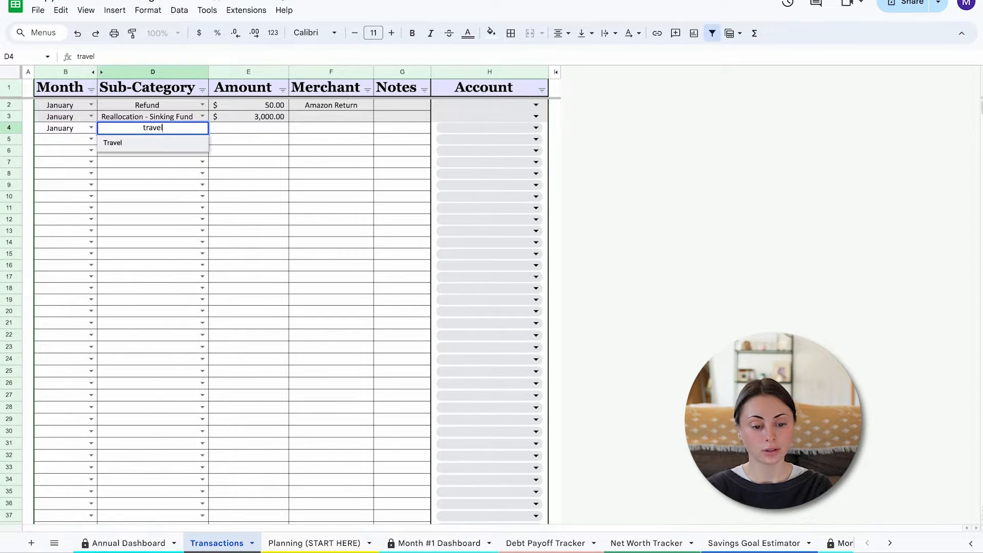
{"action": "left_click", "coordinate": [186, 144]}
{"action": "left_click", "coordinate": [233, 132]}
{"action": "type", "text": "3000"}
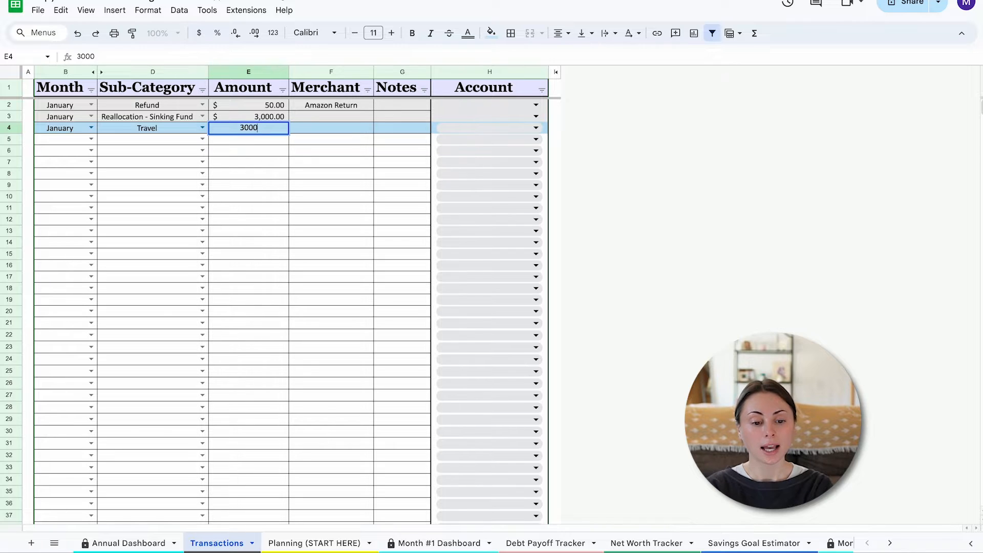
{"action": "key", "text": "Return"}
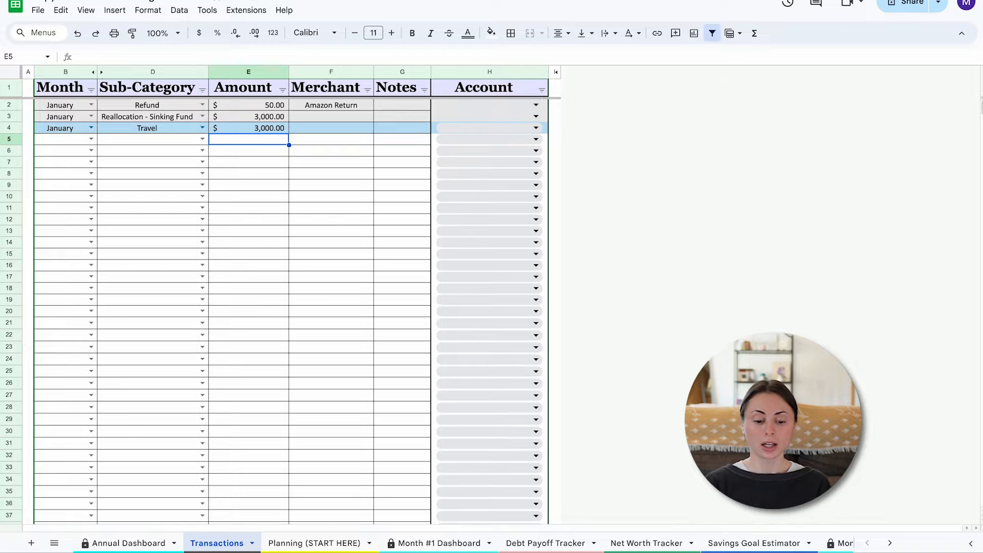
In the planning sheet's Annual Budgeting Plan, add an Expense with the sub-category Rent as the first row
{"action": "left_click", "coordinate": [317, 543]}
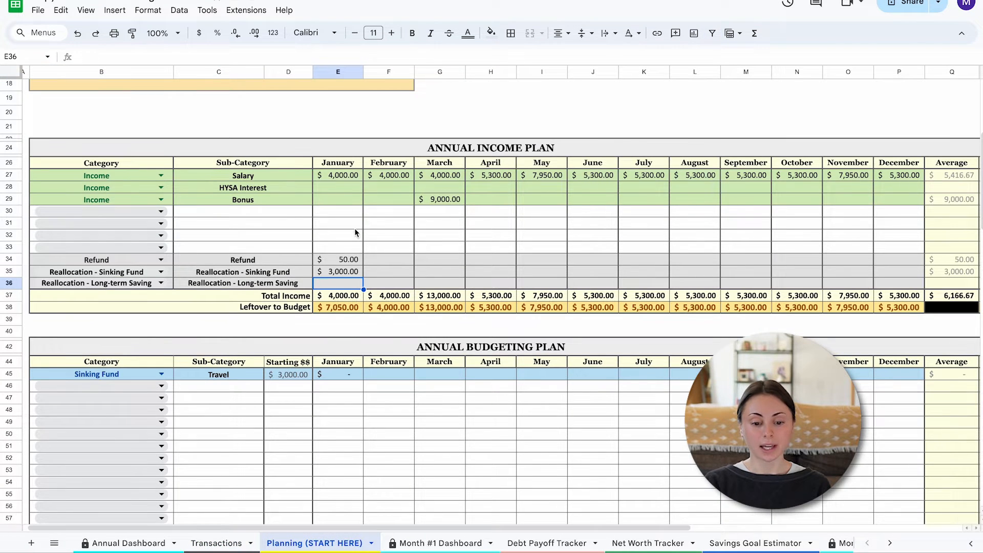
{"action": "scroll", "coordinate": [355, 279], "scroll_direction": "down", "scroll_amount": 1}
{"action": "left_click", "coordinate": [342, 281]}
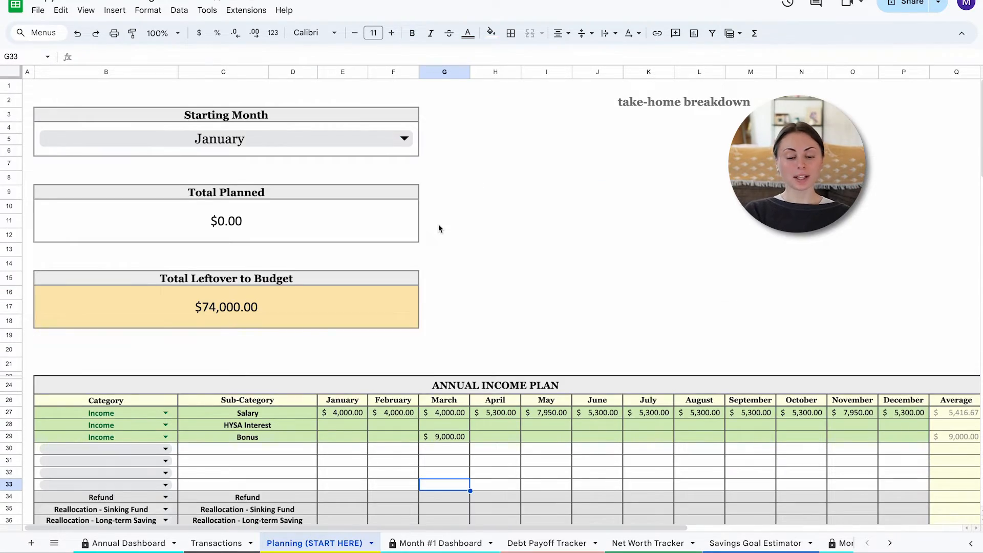
{"action": "scroll", "coordinate": [438, 227], "scroll_direction": "down", "scroll_amount": 5}
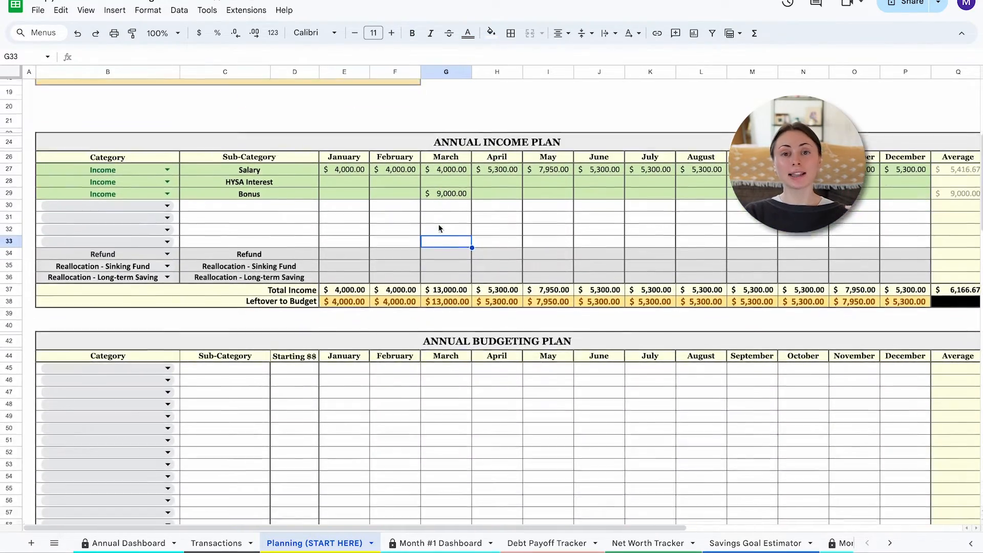
{"action": "scroll", "coordinate": [438, 223], "scroll_direction": "down", "scroll_amount": 6}
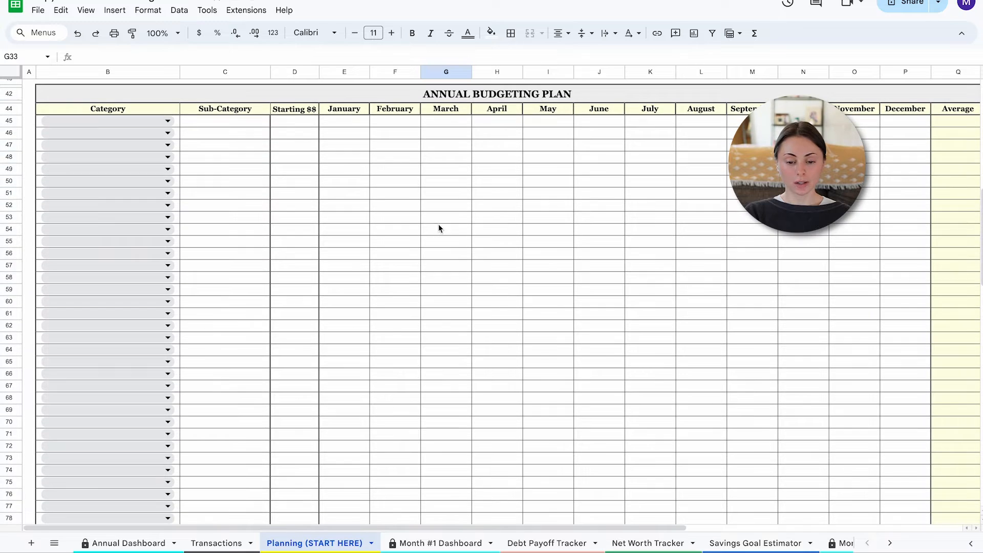
{"action": "left_click", "coordinate": [143, 122]}
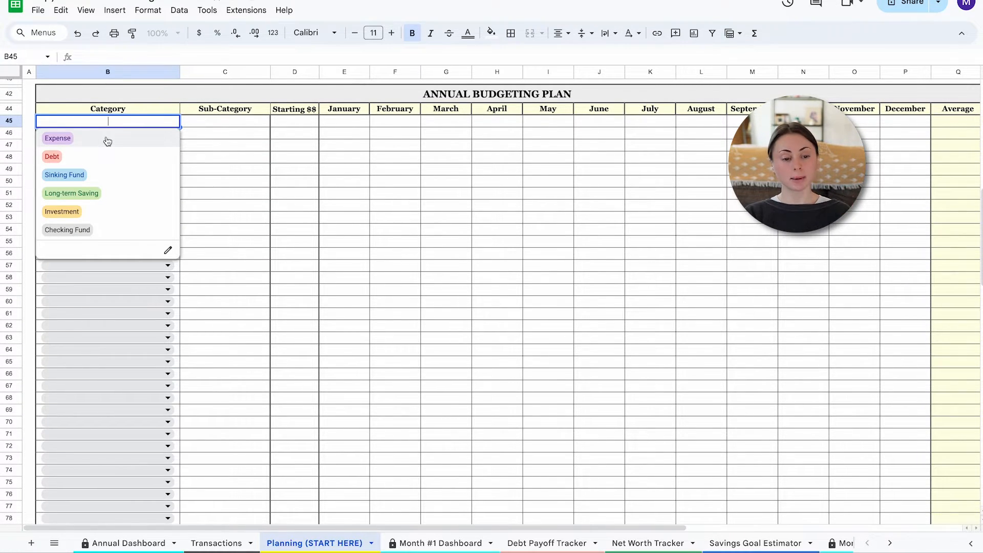
{"action": "left_click", "coordinate": [107, 141]}
{"action": "left_click", "coordinate": [234, 121]}
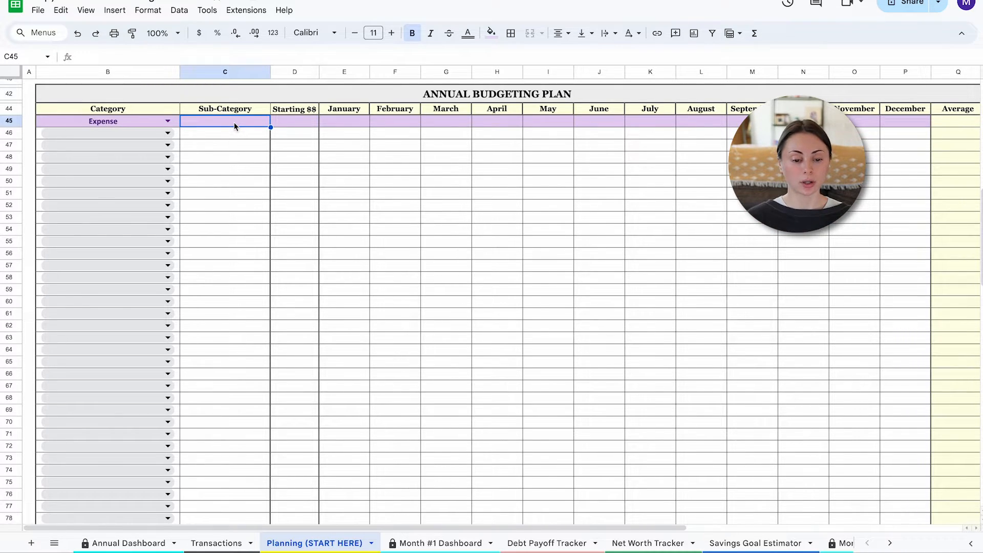
{"action": "type", "text": "Rent"}
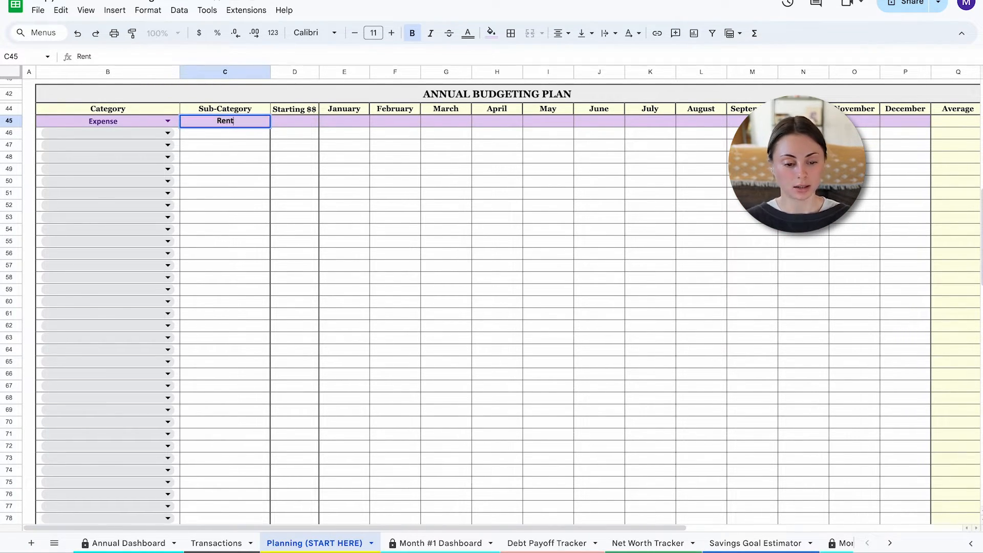
{"action": "key", "text": "Return"}
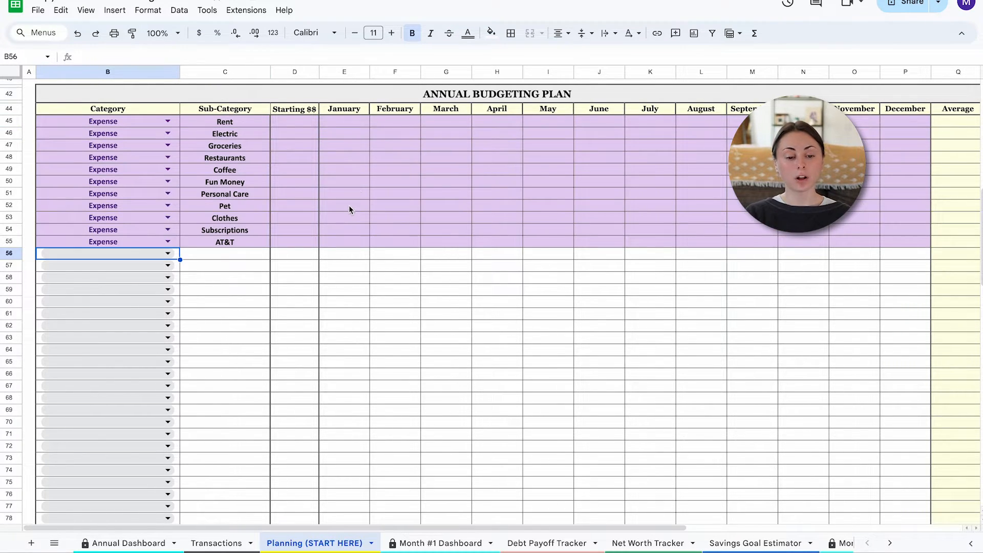
Enter starting balances of 0 for Rent, 15.88 for Electric, 4.51 for Groceries, 2.08 for Restaurants, 35.94 for Coffee and 7.19 for Fun Money
{"action": "scroll", "coordinate": [363, 180], "scroll_direction": "up", "scroll_amount": 1}
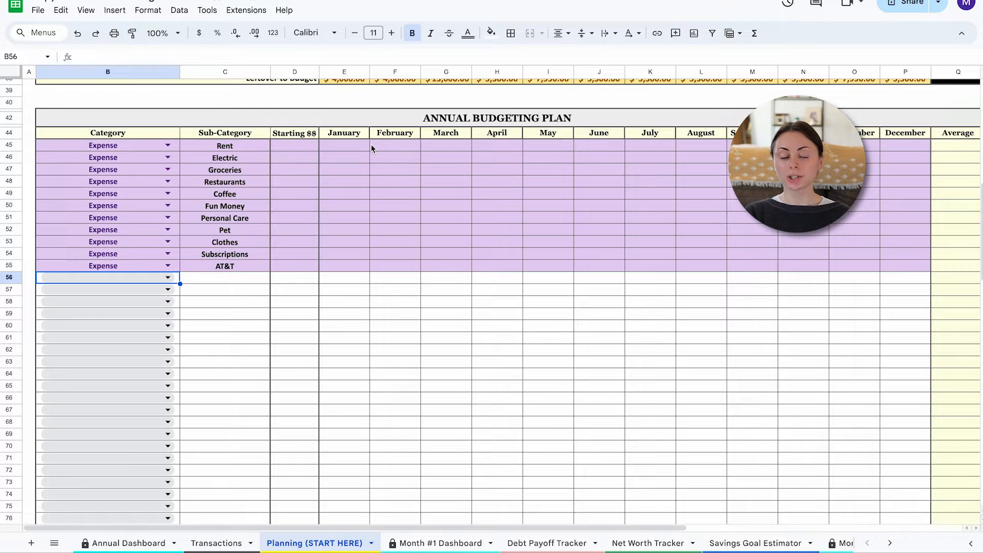
{"action": "left_click_drag", "start_coordinate": [302, 146], "coordinate": [284, 265]}
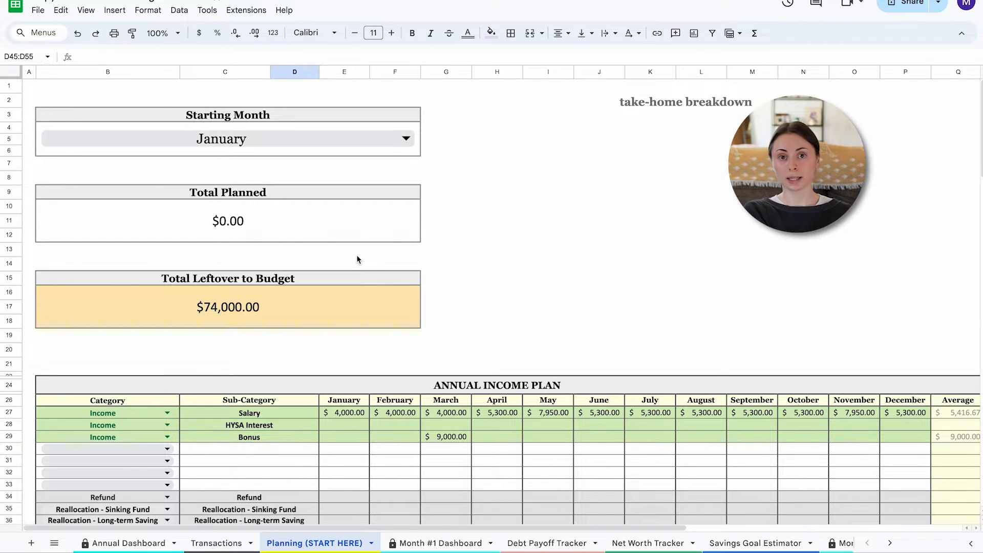
{"action": "scroll", "coordinate": [356, 259], "scroll_direction": "down", "scroll_amount": 5}
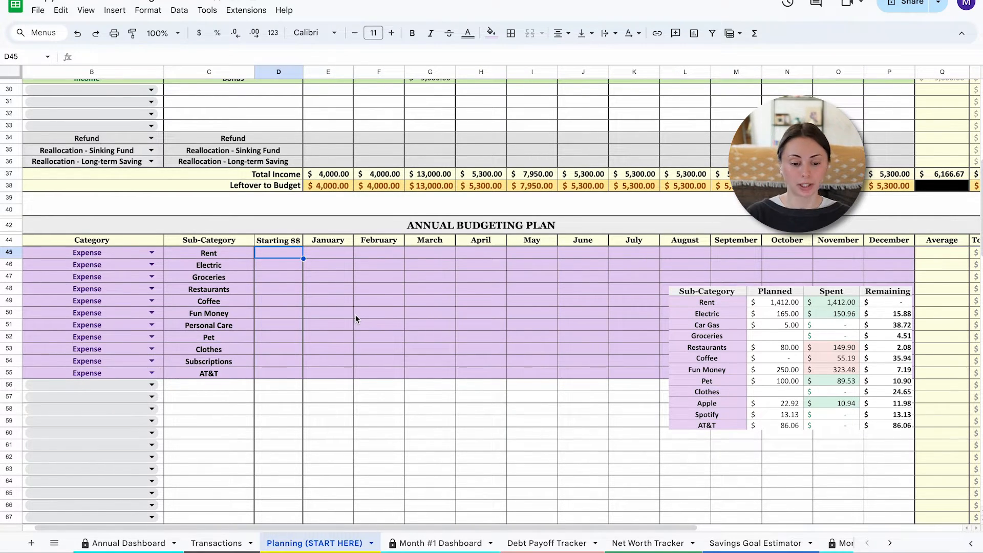
{"action": "type", "text": "0"}
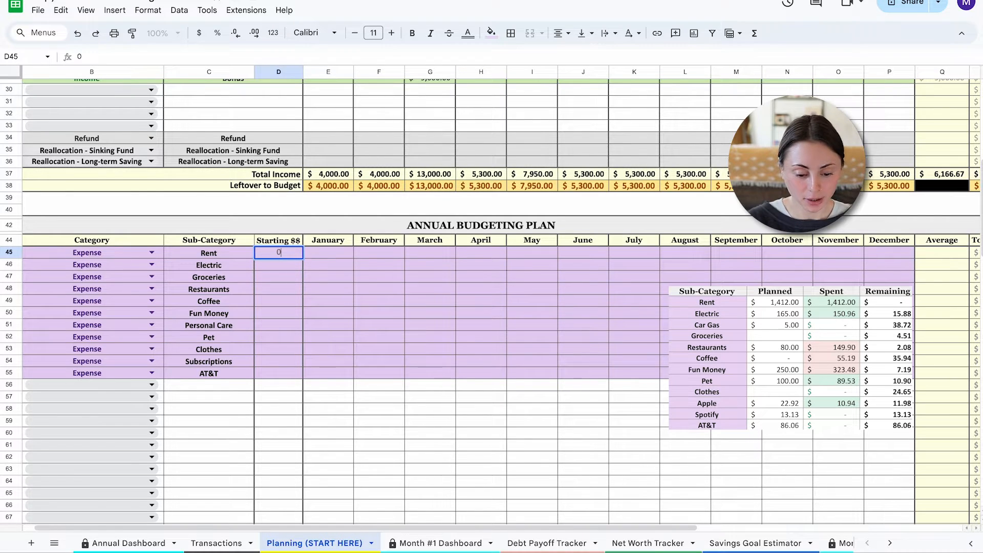
{"action": "key", "text": "Return"}
{"action": "type", "text": "15.88"}
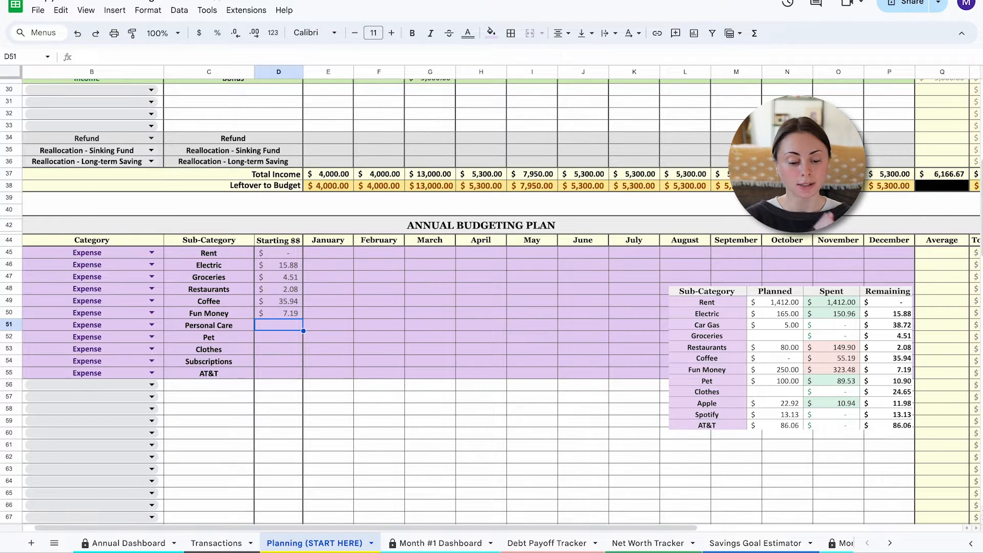
Enter starting balances of 0 for Personal Care, 10.90 for Pet, 24.65 for Clothes, 25.11 for Subscriptions and 86.06 for AT&T
{"action": "type", "text": "0"}
{"action": "key", "text": "Return"}
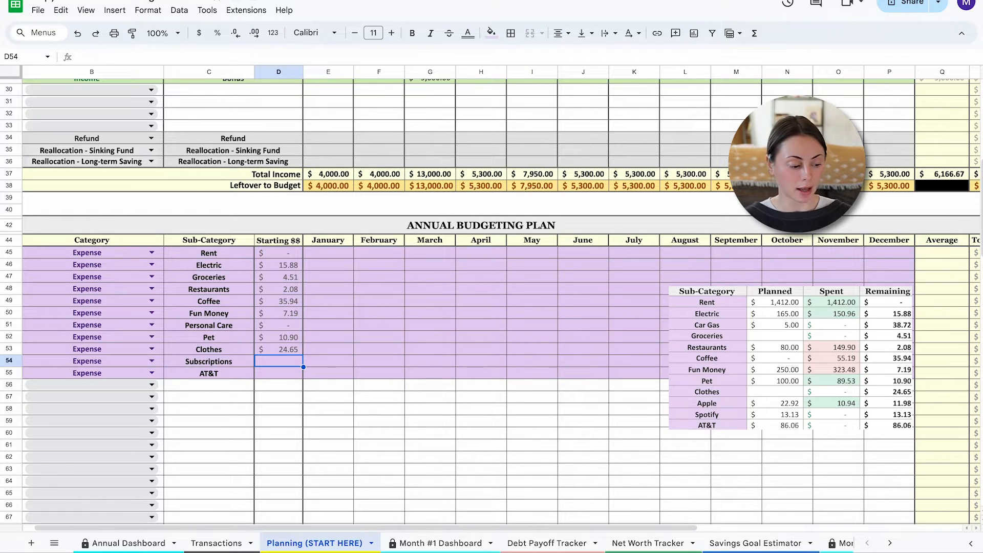
{"action": "type", "text": "25."}
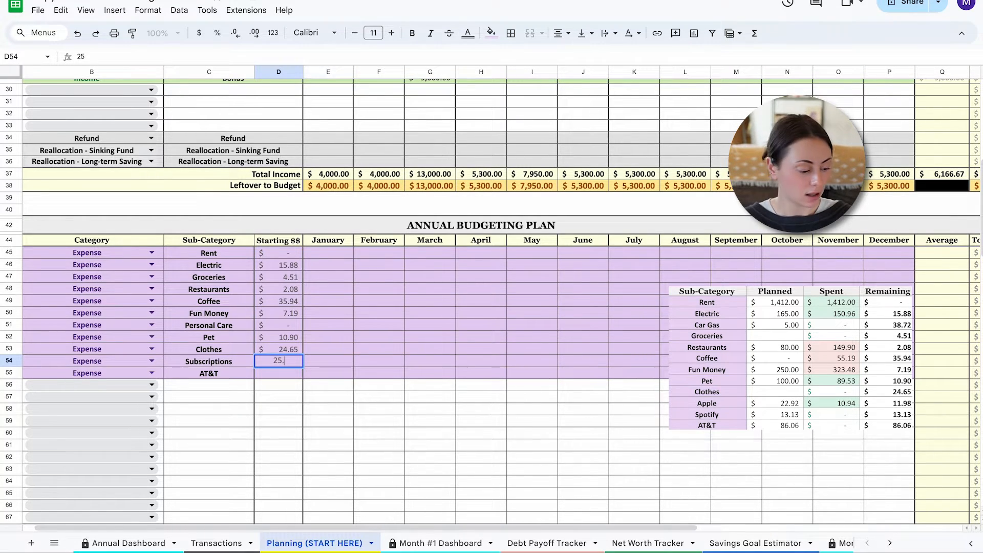
{"action": "type", "text": "11"}
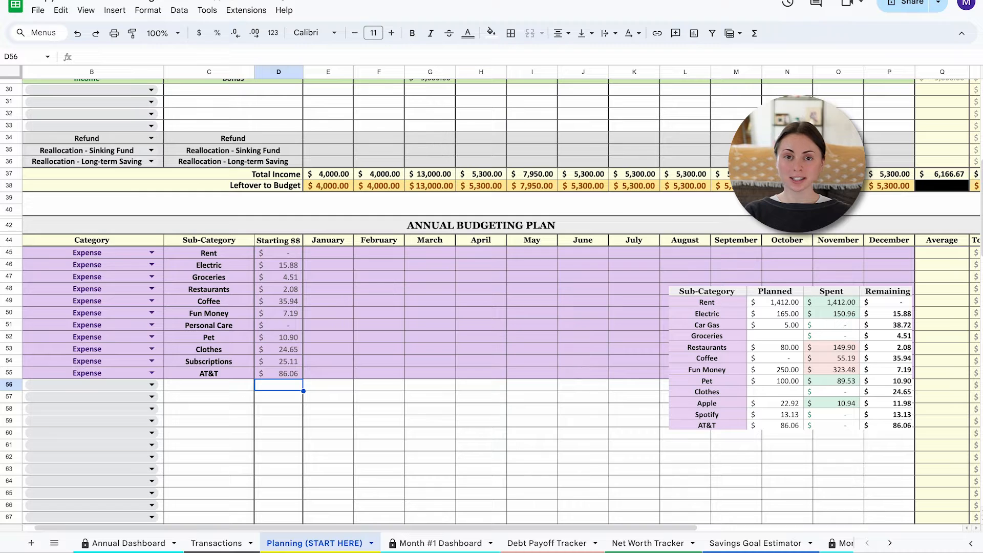
Enter January planned amounts of 1412 for Rent, 140 for Electric, 380 for Groceries, 55 for Restaurants and 35 for Coffee
{"action": "left_click", "coordinate": [328, 252]}
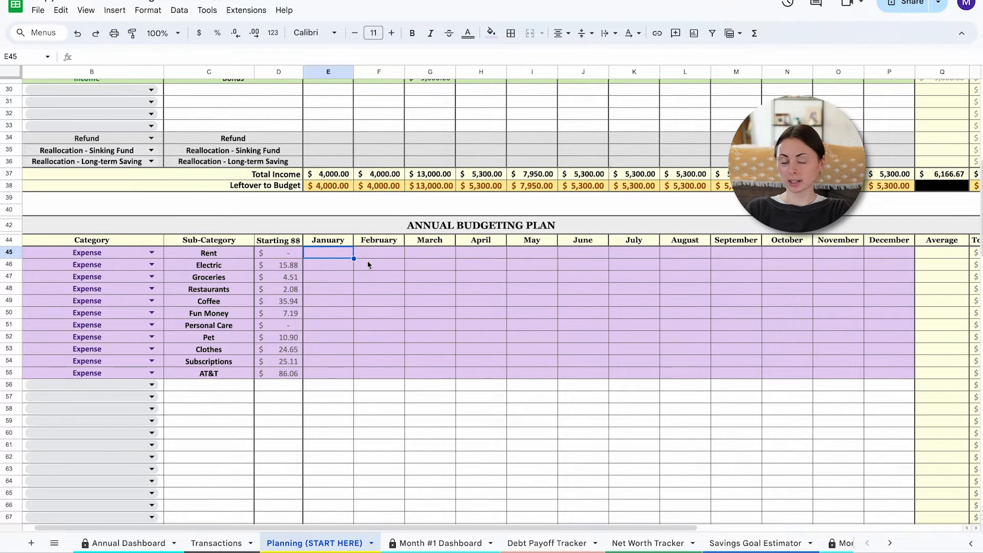
{"action": "type", "text": "1412"}
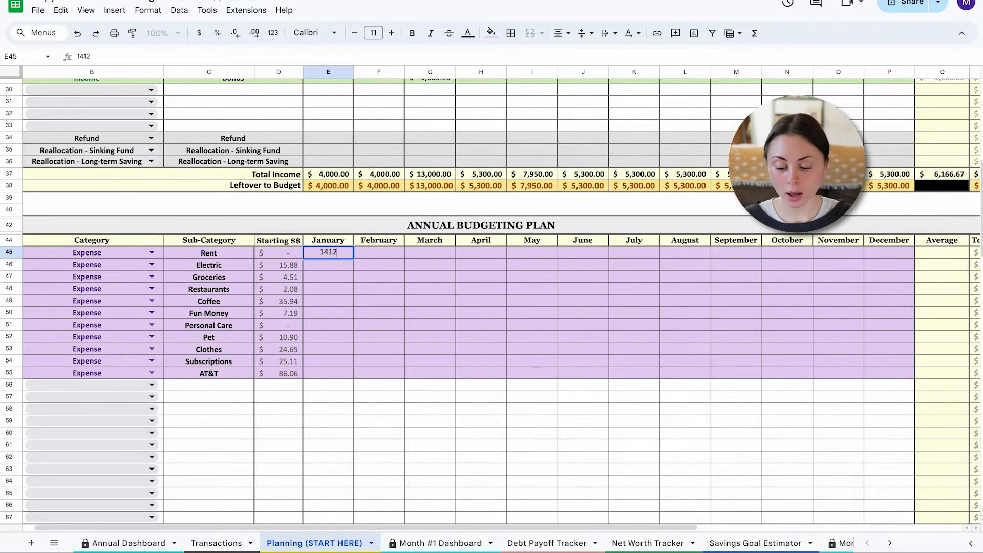
{"action": "key", "text": "Return"}
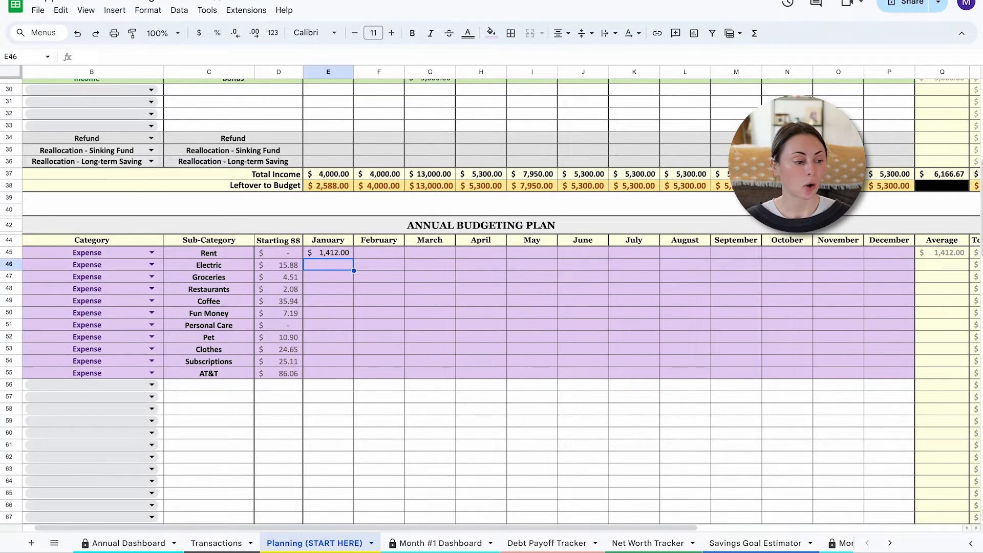
{"action": "type", "text": "140"}
{"action": "key", "text": "Return"}
{"action": "type", "text": "380"}
{"action": "key", "text": "Return"}
{"action": "type", "text": "55"}
{"action": "key", "text": "Return"}
{"action": "type", "text": "35"}
{"action": "key", "text": "Return"}
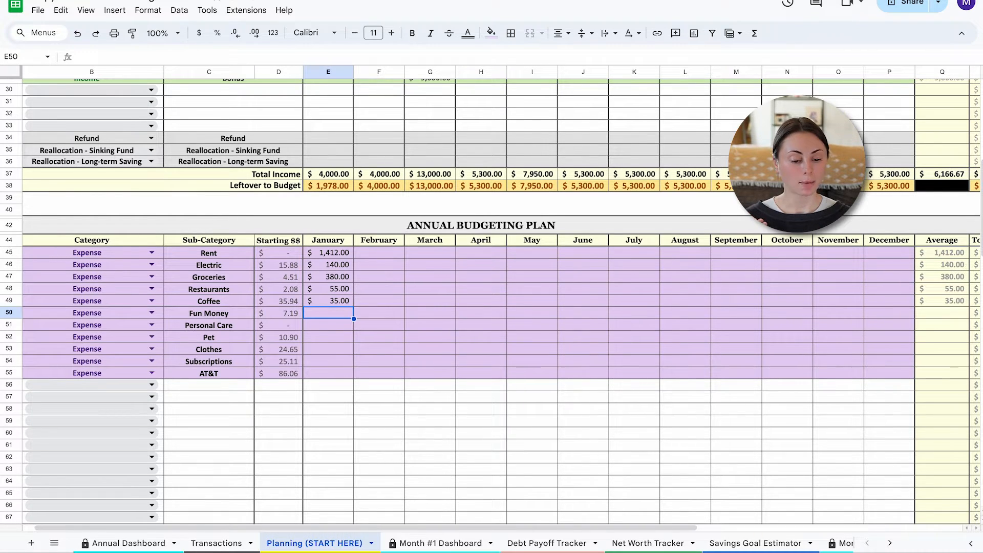
Plan January amounts of 100 for Fun Money, 150 for Personal Care, 170 for Pet, 36.05 for Subscriptions and 86.06 for AT&T, leaving Clothes blank
{"action": "type", "text": "100"}
{"action": "key", "text": "Return"}
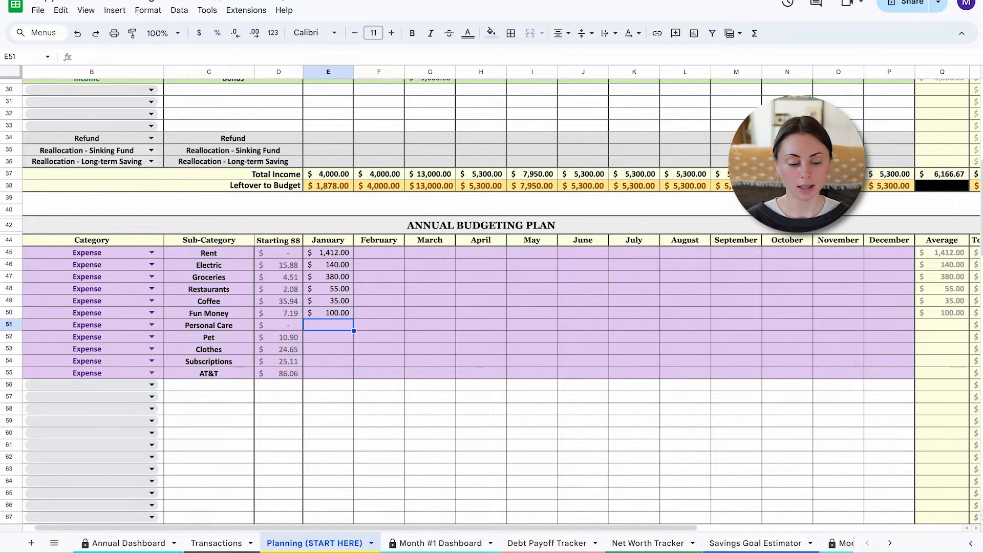
{"action": "type", "text": "150"}
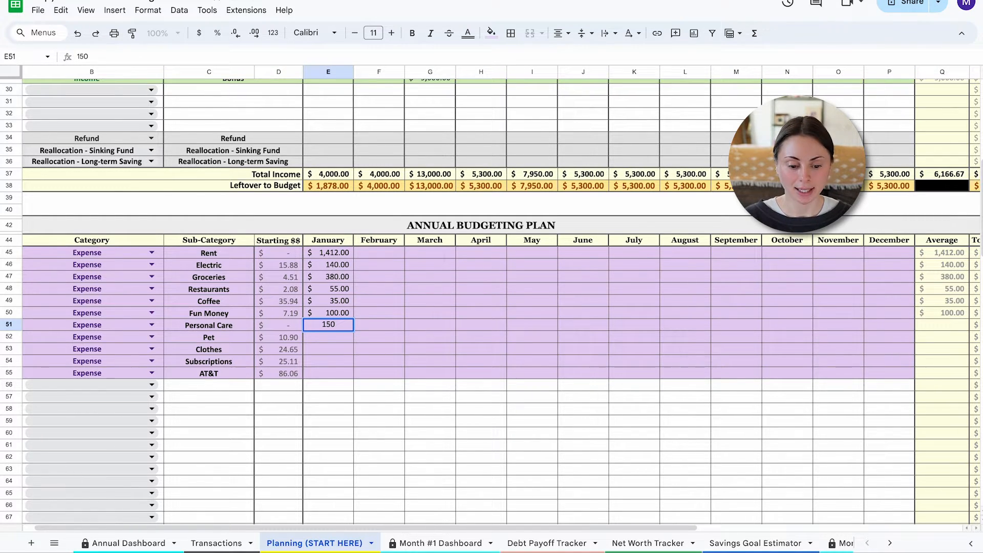
{"action": "key", "text": "Return"}
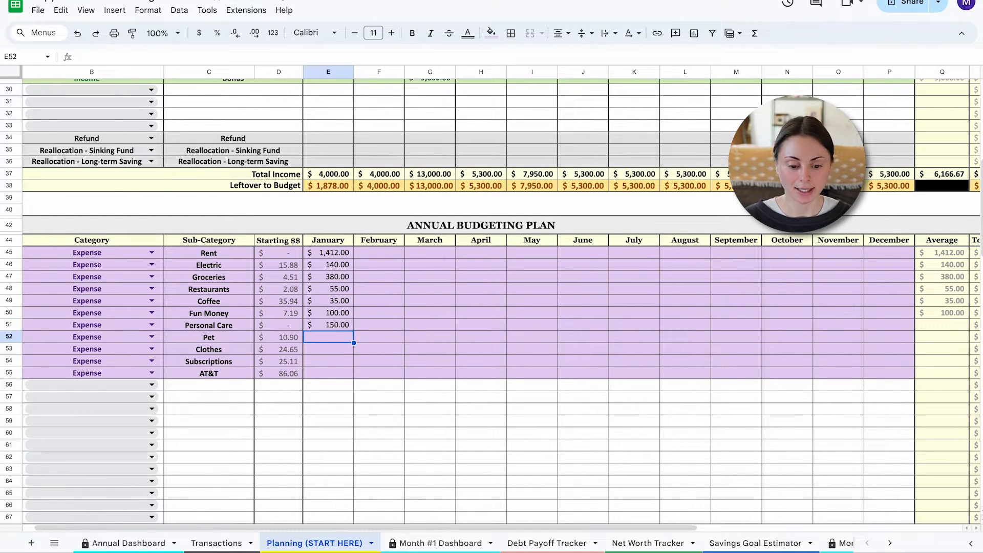
{"action": "type", "text": "170"}
{"action": "key", "text": "Return"}
{"action": "double_click", "coordinate": [337, 349]}
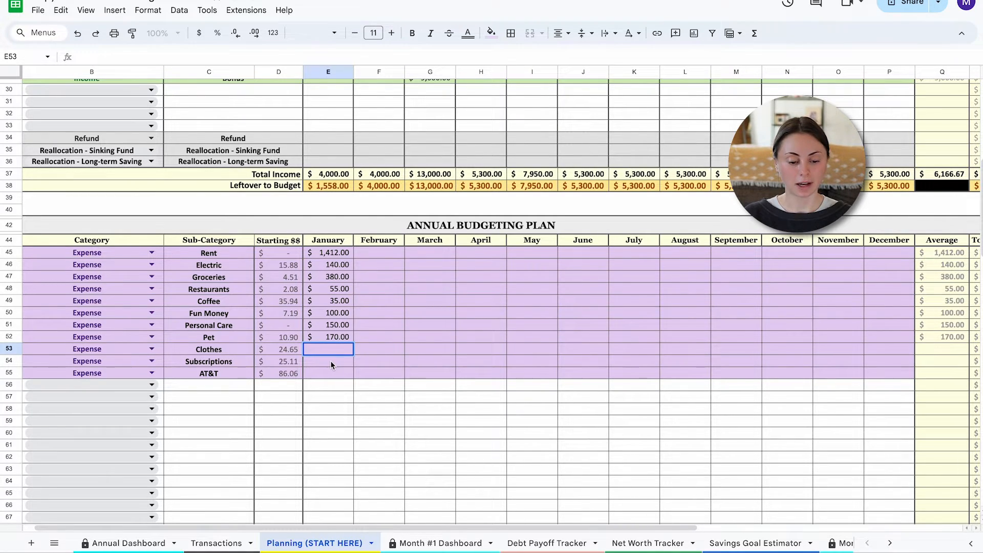
{"action": "left_click", "coordinate": [331, 365]}
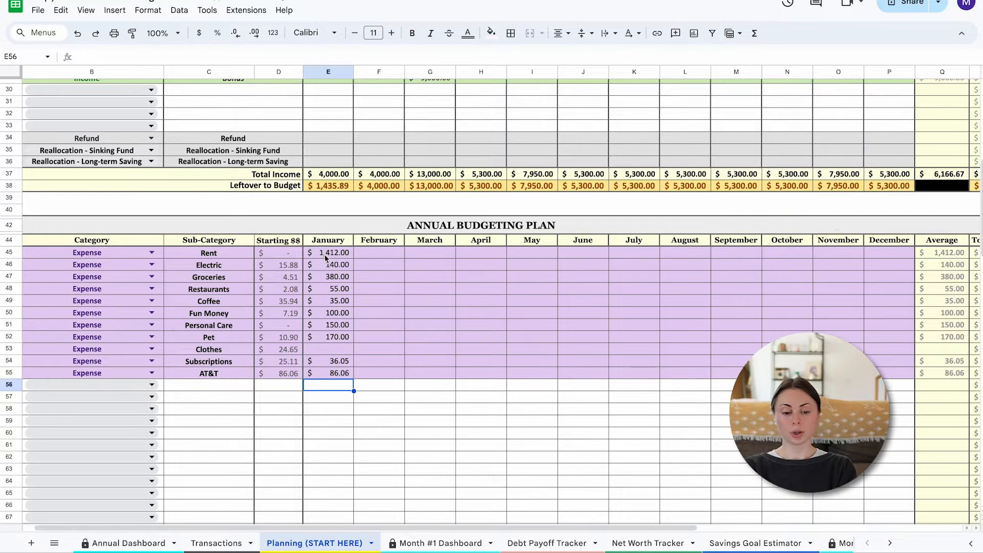
Copy January's planned amounts for all expense rows, from Rent to AT&T, across February through December
{"action": "left_click_drag", "start_coordinate": [329, 253], "coordinate": [328, 373]}
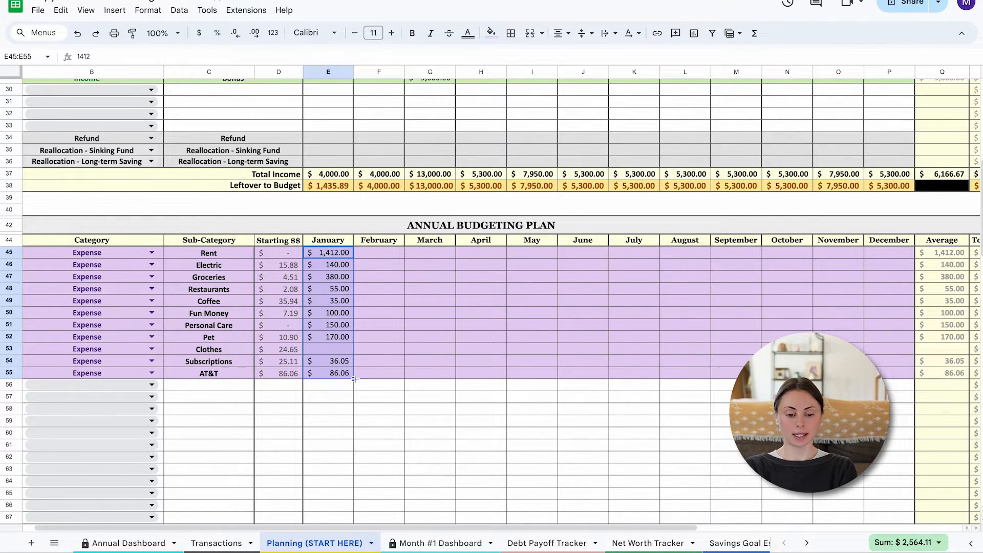
{"action": "left_click_drag", "start_coordinate": [354, 379], "coordinate": [883, 375]}
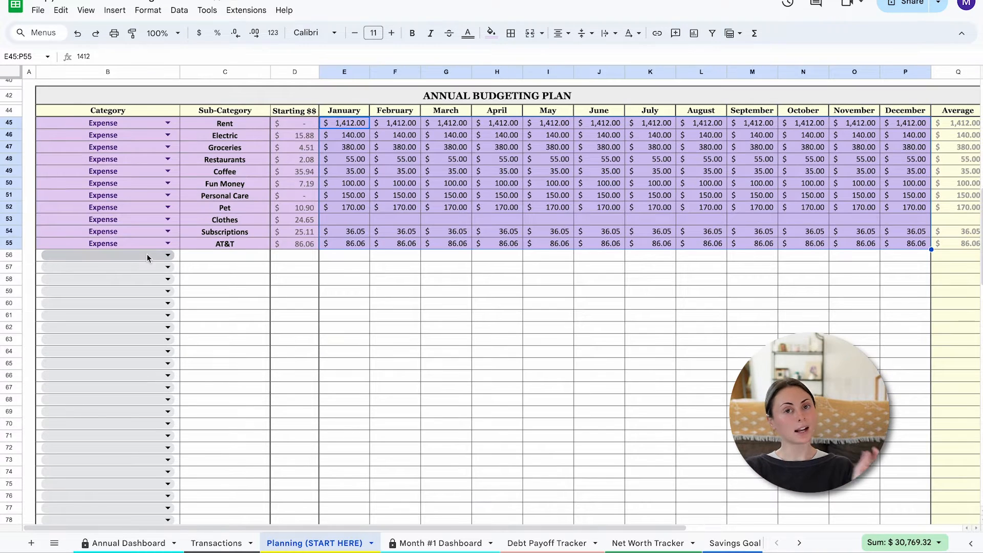
Add Debt rows Aidvantage, Earnest and SoFi with 0 starting balances and January amounts 259.10, 421.13 and 748.21, and copy the amounts through December
{"action": "left_click", "coordinate": [147, 255]}
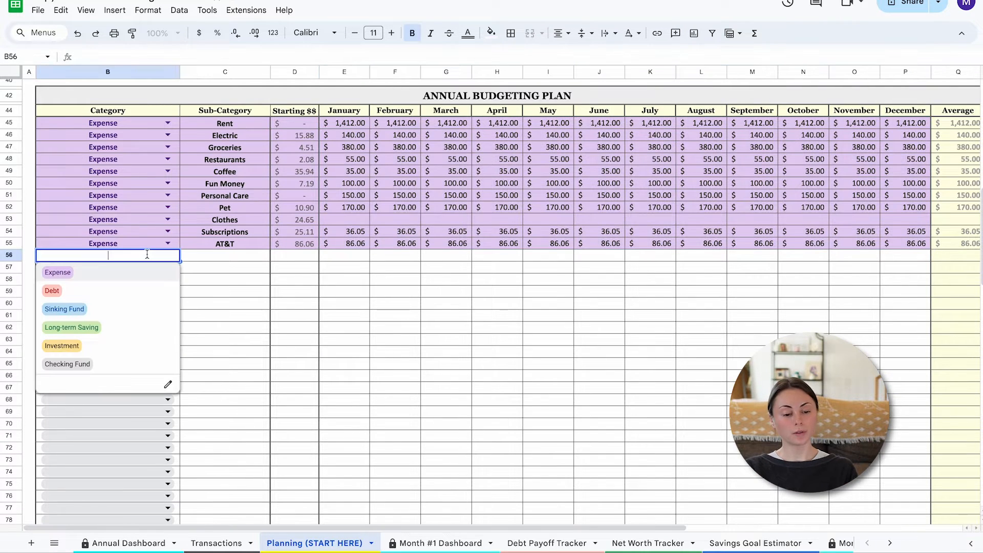
{"action": "left_click", "coordinate": [149, 289]}
{"action": "left_click", "coordinate": [215, 260]}
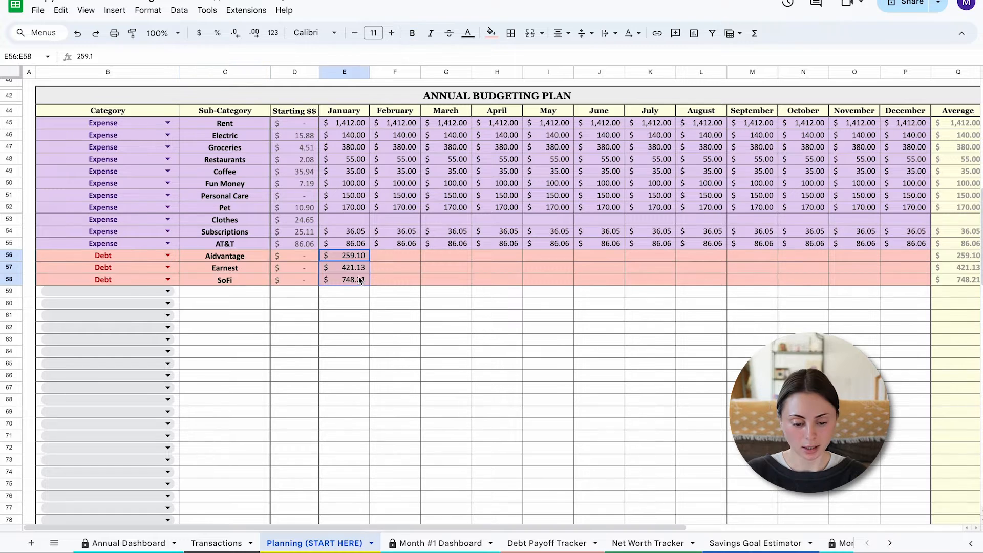
{"action": "left_click_drag", "start_coordinate": [348, 255], "coordinate": [358, 279]}
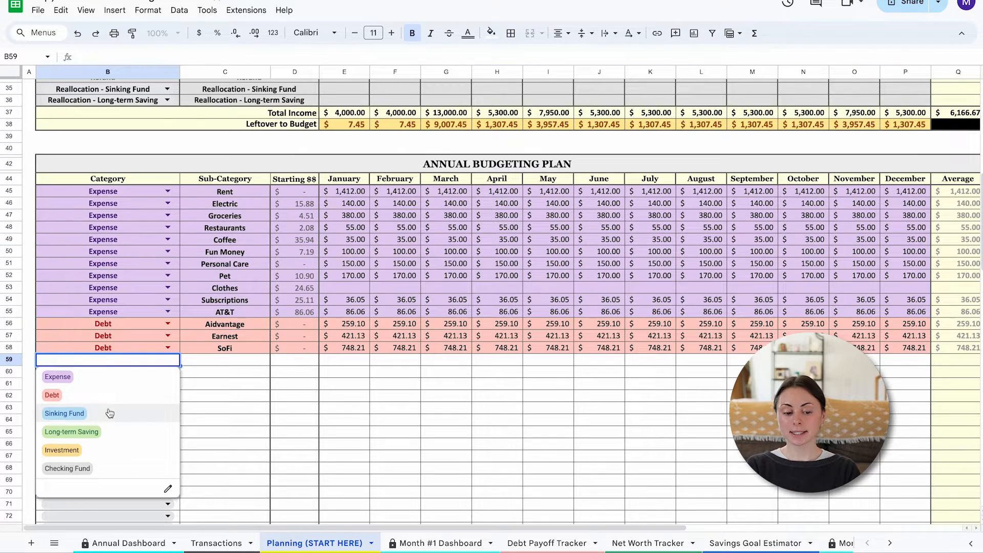
Add Sinking Fund rows named Travel, Health, Pet Emergency, Car, Gifts, Home Maintenance, Car Insurance + Tax, Vet Visits and For Funsies
{"action": "left_click", "coordinate": [64, 413]}
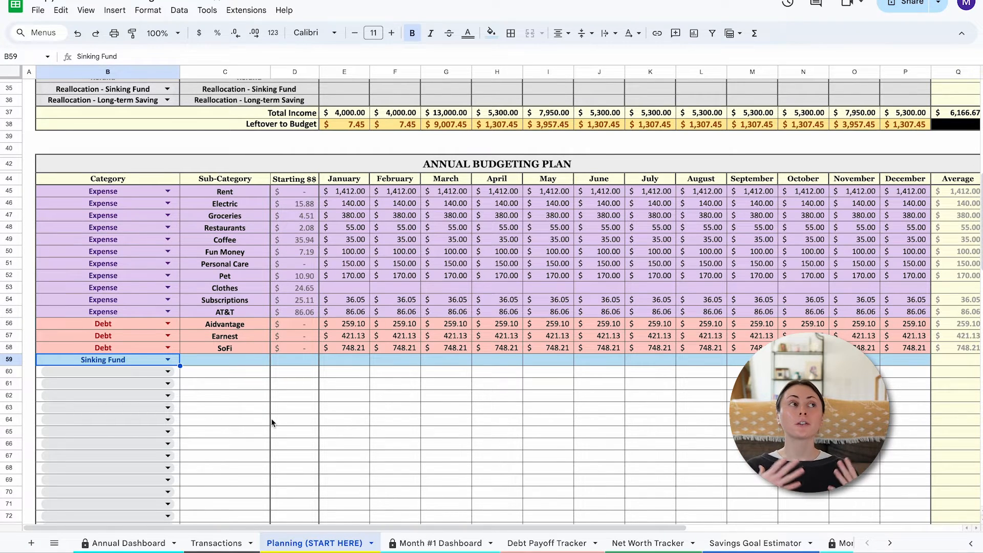
{"action": "left_click", "coordinate": [236, 365]}
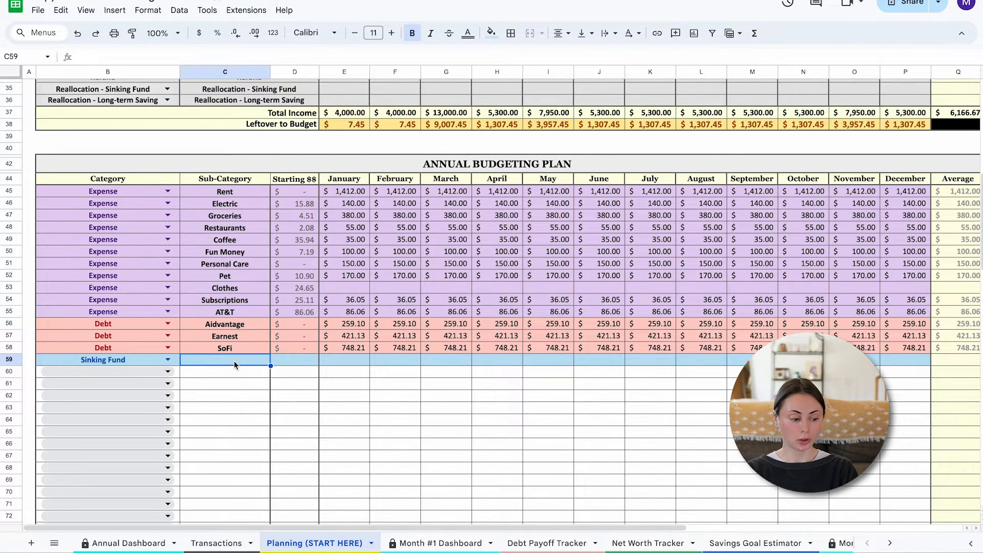
{"action": "type", "text": "Travel"}
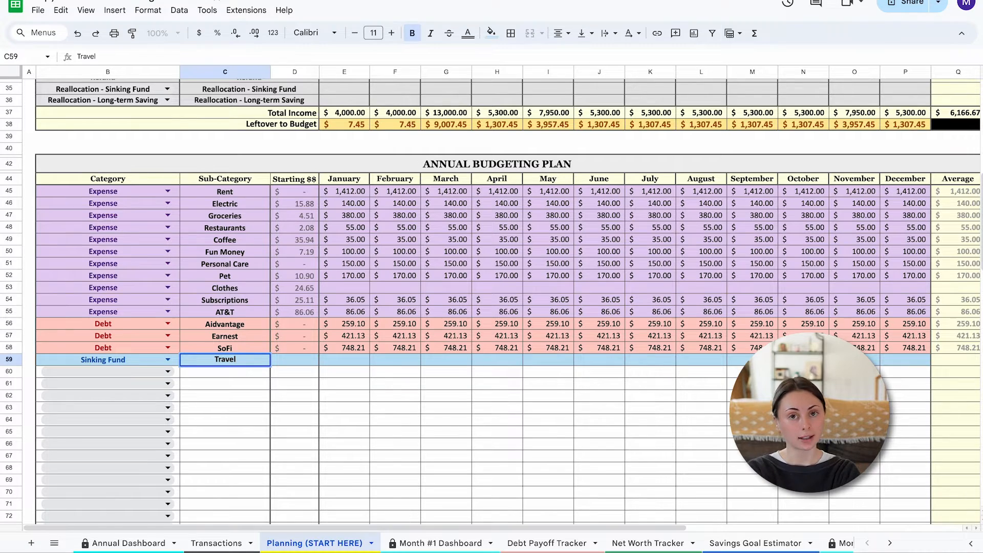
{"action": "key", "text": "Return"}
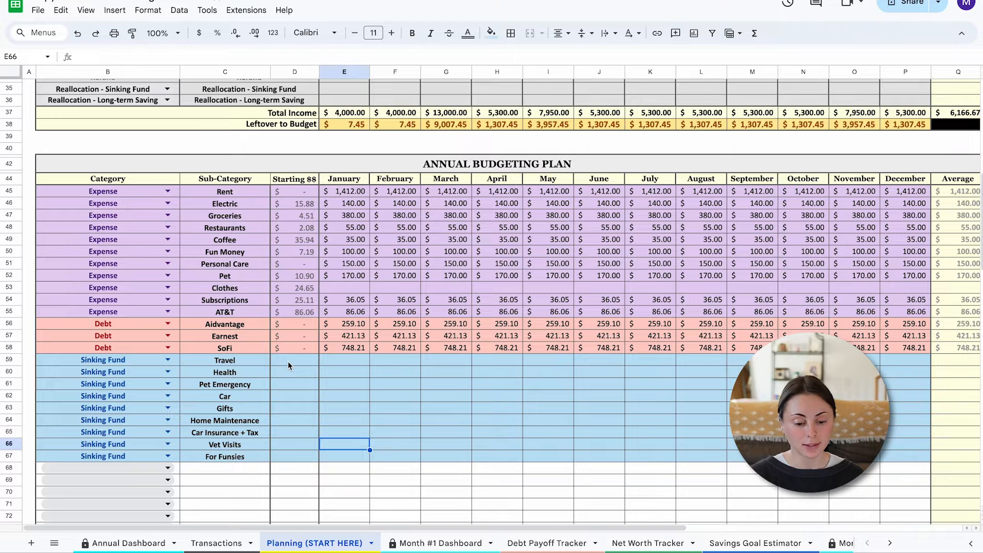
Enter sinking fund starting balances of 650, 600, 3500, 2000, 0, 260, 200, 200 and 700, from Travel down to For Funsies
{"action": "left_click", "coordinate": [290, 361]}
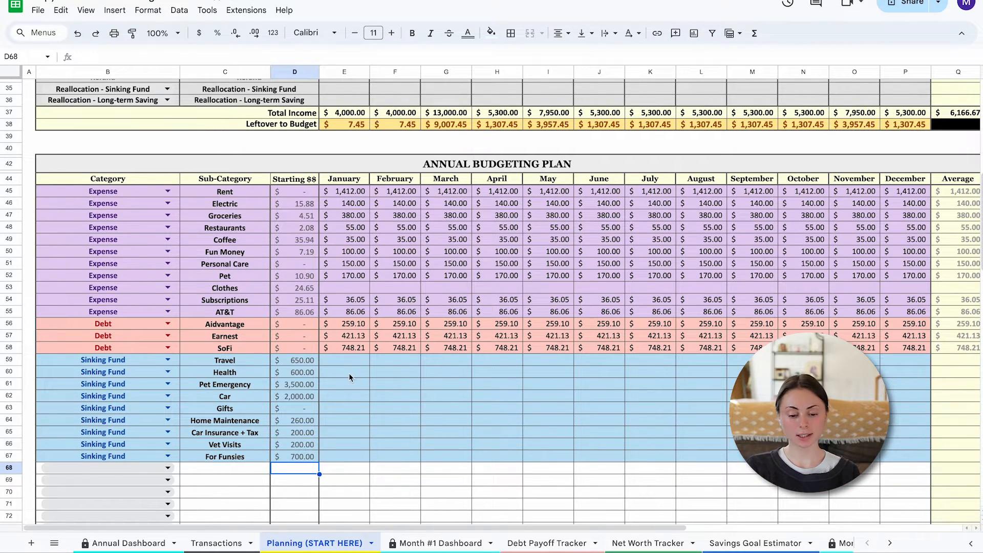
Plan January sinking fund amounts of 50 for Health, 20 for Home Maintenance, 85 for Car Insurance + Tax and 50 for Vet Visits, copied through December
{"action": "left_click", "coordinate": [355, 363]}
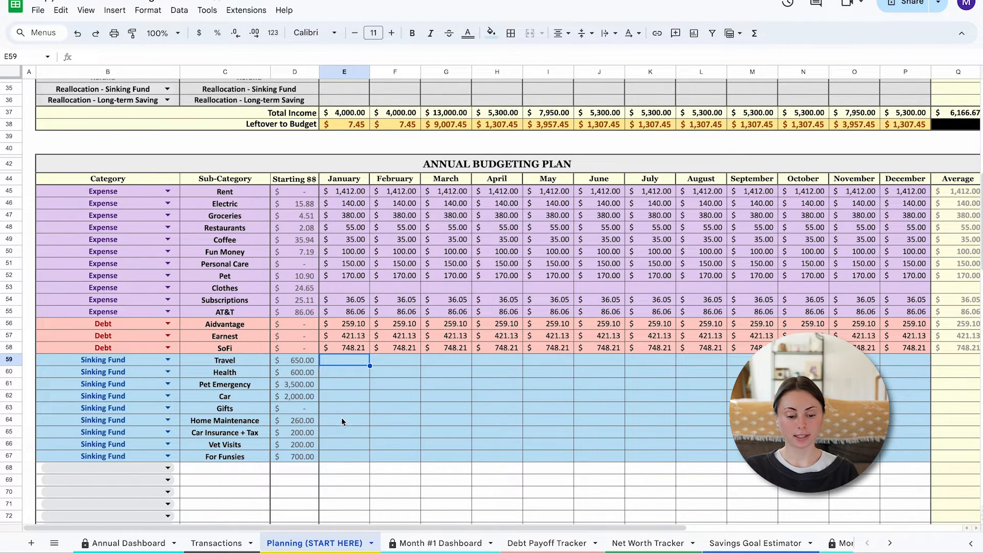
{"action": "left_click", "coordinate": [339, 430]}
{"action": "type", "text": "85"}
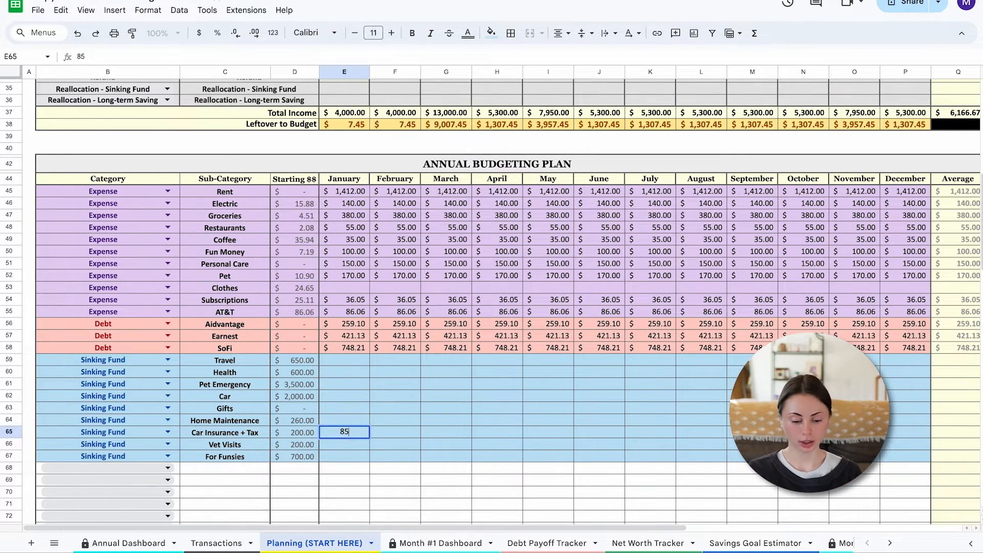
{"action": "key", "text": "Return"}
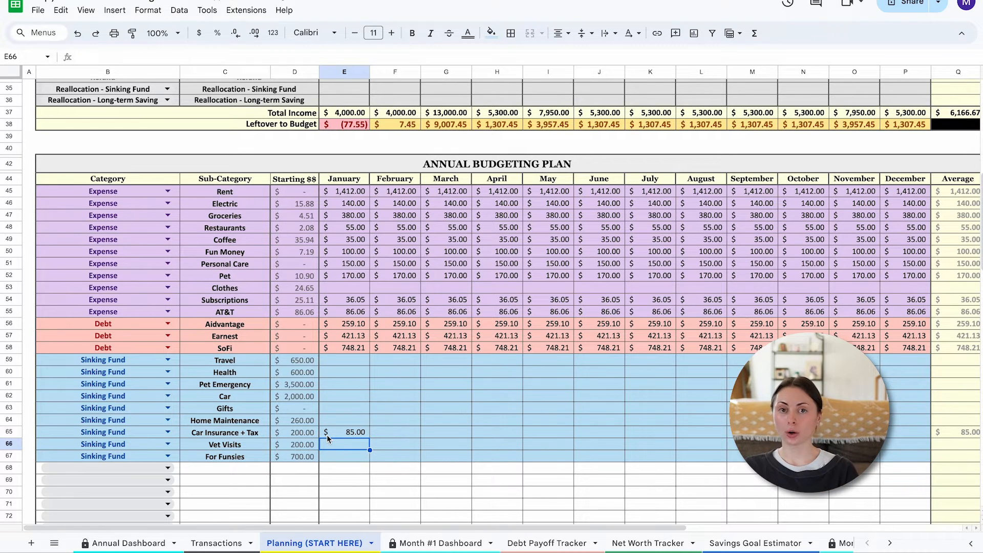
{"action": "type", "text": "50"}
{"action": "key", "text": "Return"}
{"action": "left_click", "coordinate": [339, 419]}
{"action": "type", "text": "20"}
{"action": "key", "text": "Return"}
{"action": "left_click", "coordinate": [341, 373]}
{"action": "type", "text": "50"}
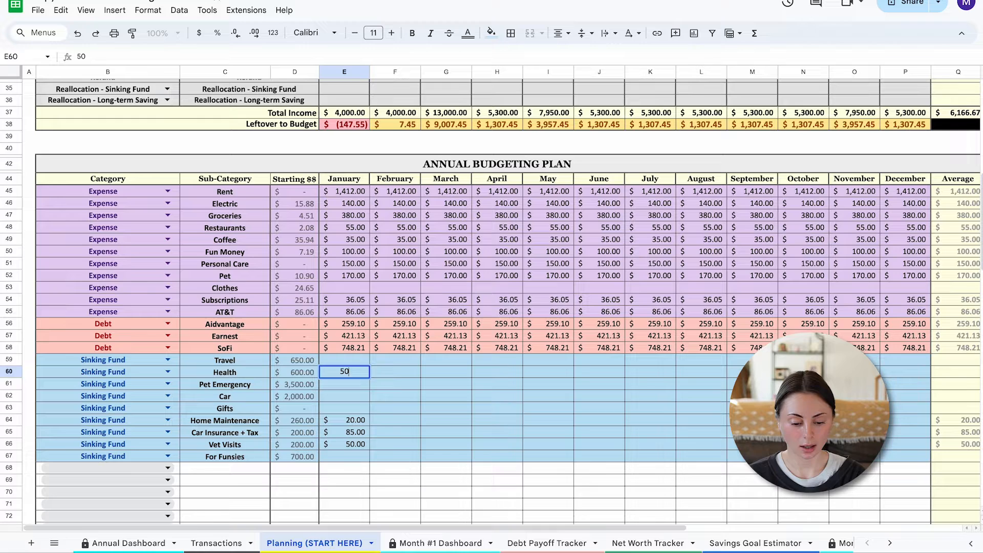
{"action": "key", "text": "Return"}
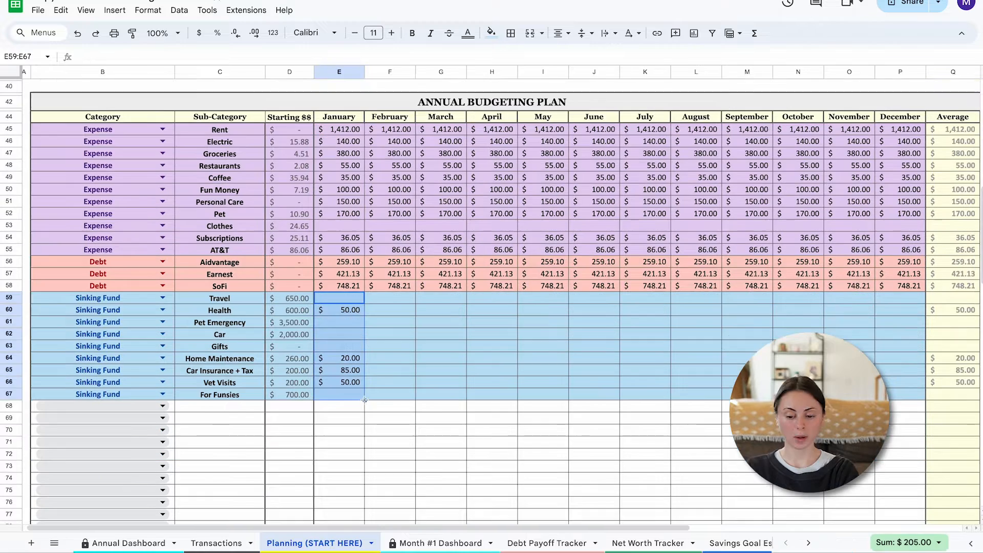
{"action": "left_click_drag", "start_coordinate": [365, 401], "coordinate": [901, 400]}
Add two Long-term Saving rows named Emergency Fund and Down Payment below the sinking funds
{"action": "scroll", "coordinate": [358, 307], "scroll_direction": "down", "scroll_amount": 3}
{"action": "left_click", "coordinate": [103, 328]}
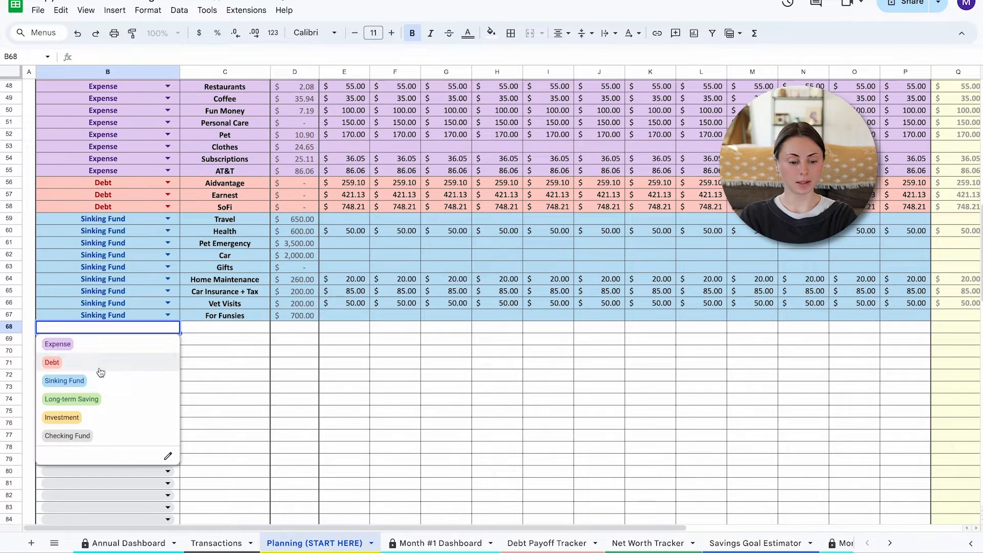
{"action": "left_click", "coordinate": [94, 401]}
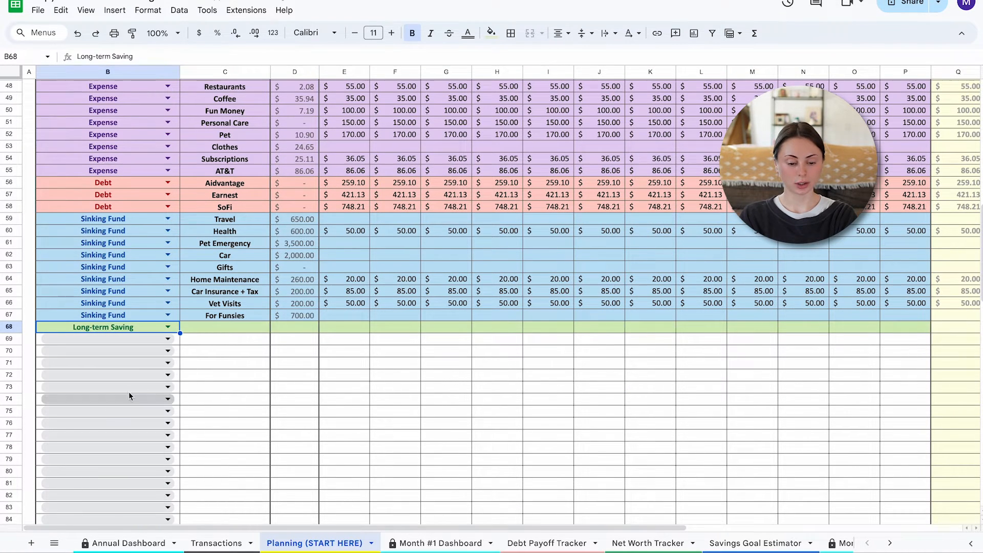
{"action": "left_click", "coordinate": [232, 328]}
{"action": "type", "text": "Emergency Fund"}
{"action": "key", "text": "Return"}
{"action": "type", "text": "Down Payment"}
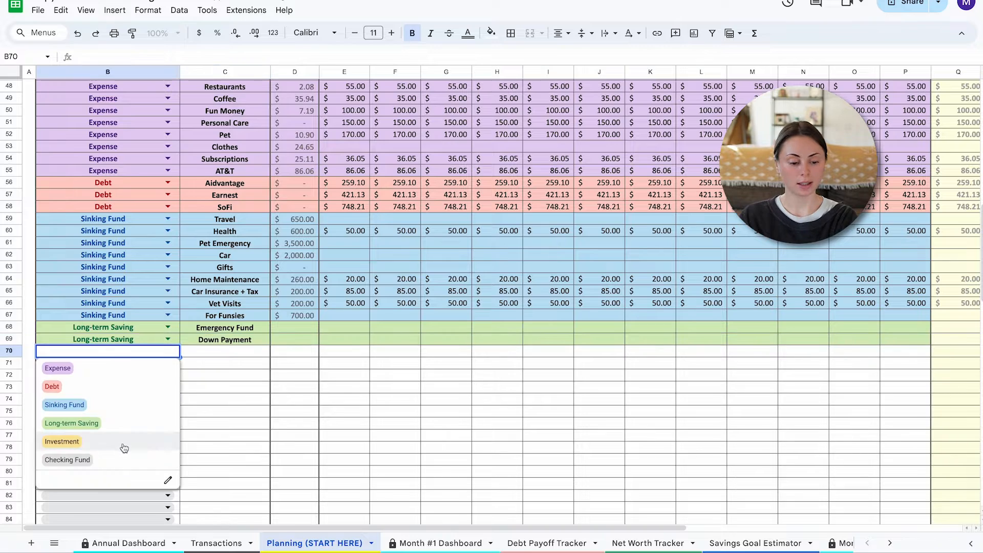
Add two Investment rows named Roth IRA and Brokerage below the long-term savings
{"action": "left_click", "coordinate": [123, 446]}
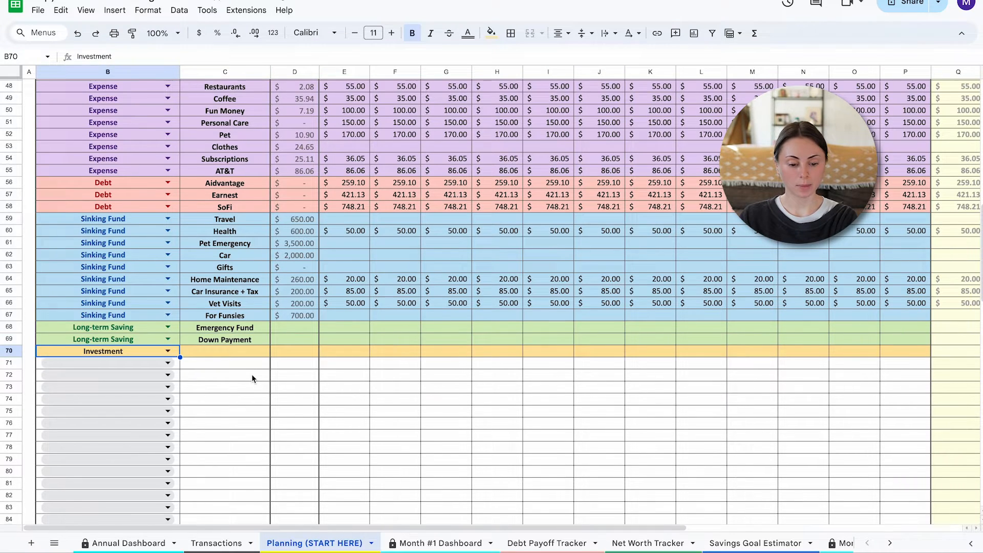
{"action": "left_click", "coordinate": [246, 353]}
{"action": "type", "text": "Roth IRA"}
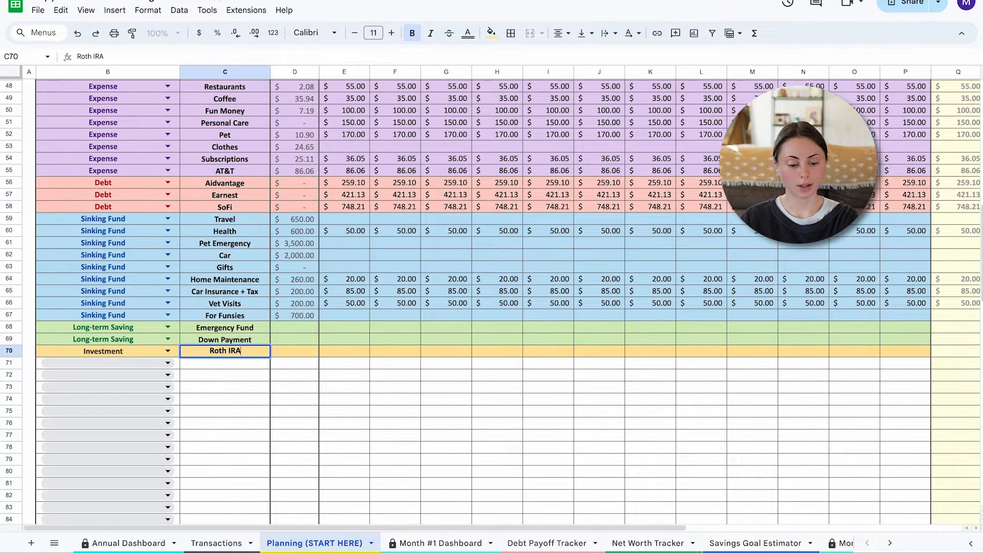
{"action": "key", "text": "Return"}
{"action": "type", "text": "Brokerage"}
{"action": "key", "text": "Return"}
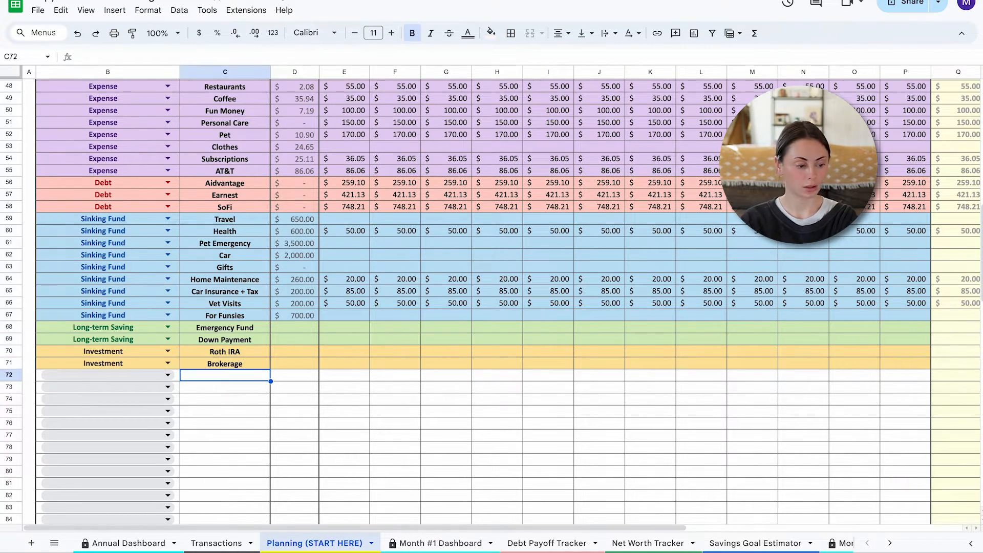
Add a Checking Fund row with the sub-category Checking Fund and a starting balance of 3500, leaving its monthly amounts blank
{"action": "left_click", "coordinate": [168, 375]}
{"action": "left_click", "coordinate": [113, 485]}
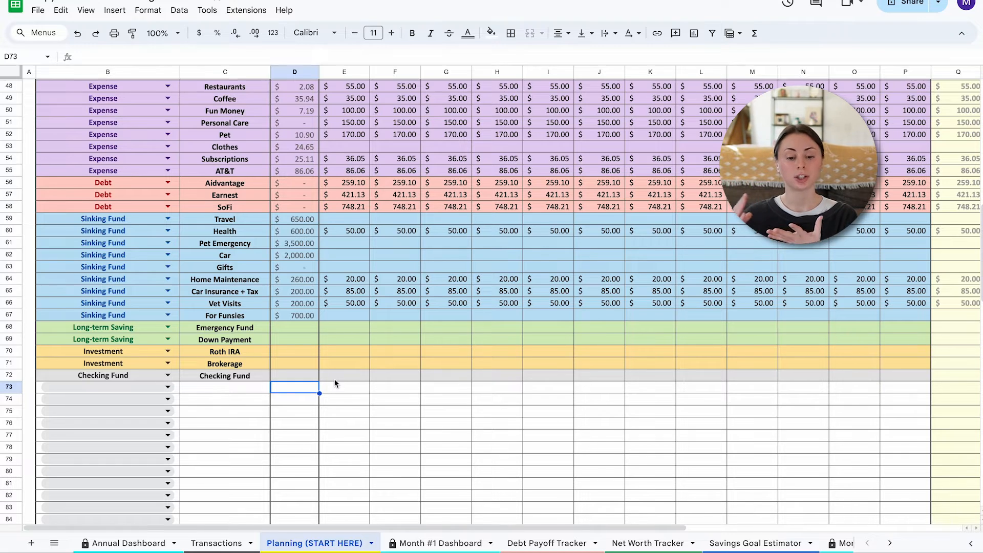
{"action": "left_click", "coordinate": [314, 379]}
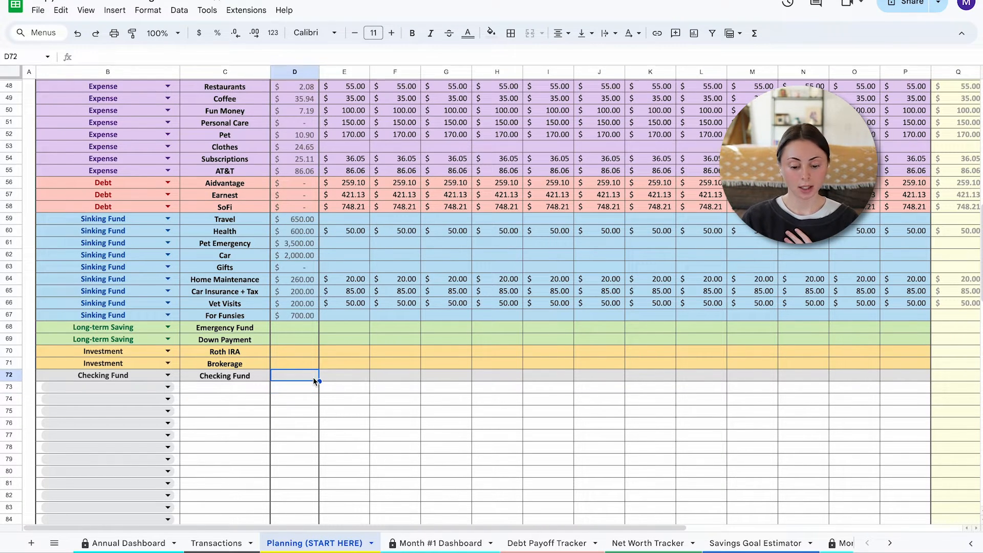
{"action": "type", "text": "3500"}
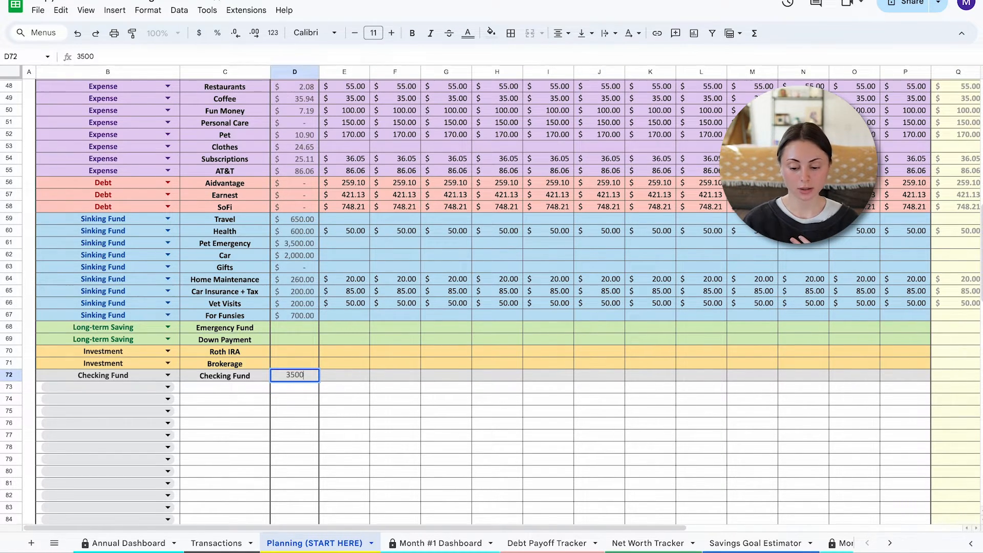
{"action": "left_click_drag", "start_coordinate": [345, 378], "coordinate": [863, 384]}
{"action": "left_click", "coordinate": [479, 353]}
Hide the unused rows 73 to 96 between the Checking Fund row and Total Planned
{"action": "scroll", "coordinate": [479, 355], "scroll_direction": "up", "scroll_amount": 3}
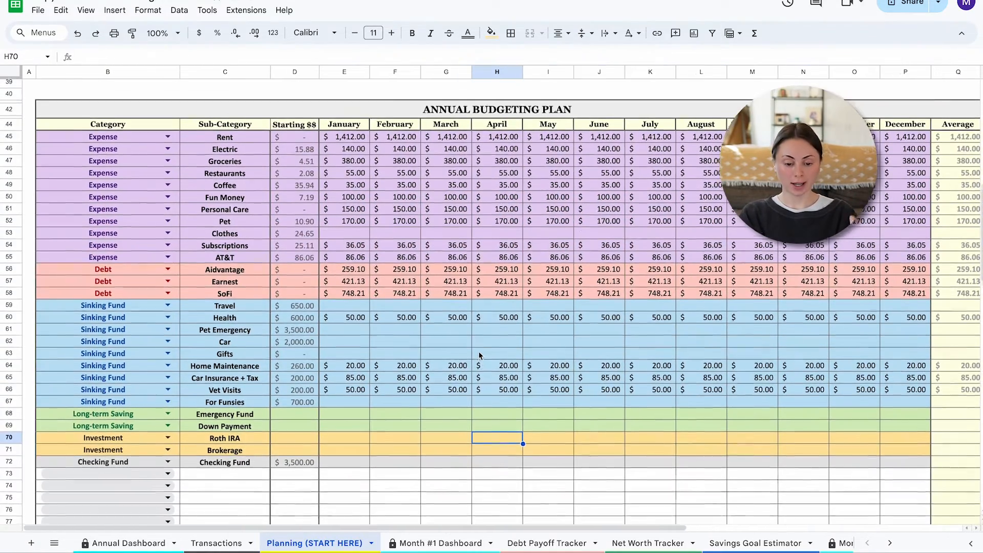
{"action": "scroll", "coordinate": [480, 355], "scroll_direction": "down", "scroll_amount": 5}
{"action": "scroll", "coordinate": [479, 354], "scroll_direction": "down", "scroll_amount": 1}
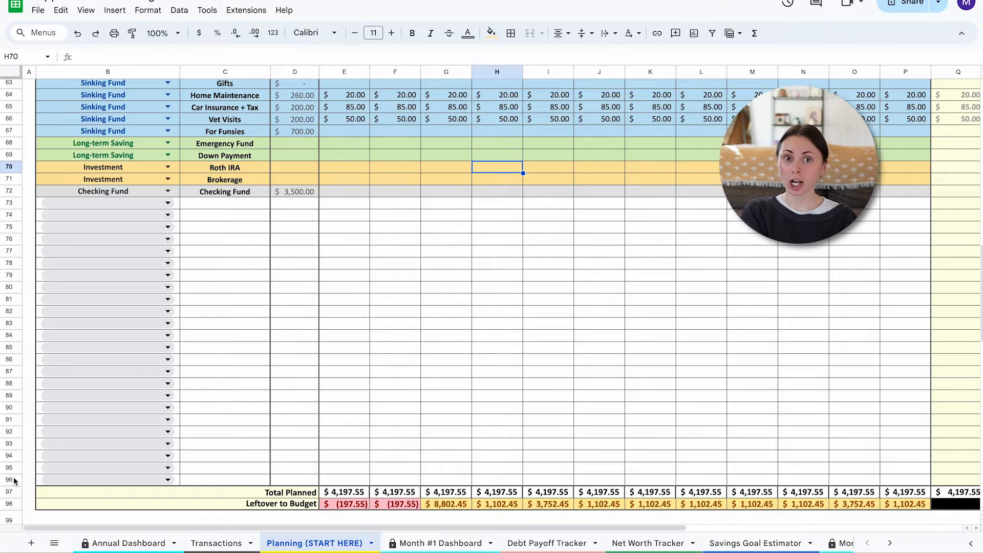
{"action": "left_click_drag", "start_coordinate": [14, 480], "coordinate": [17, 210]}
{"action": "right_click", "coordinate": [16, 210]}
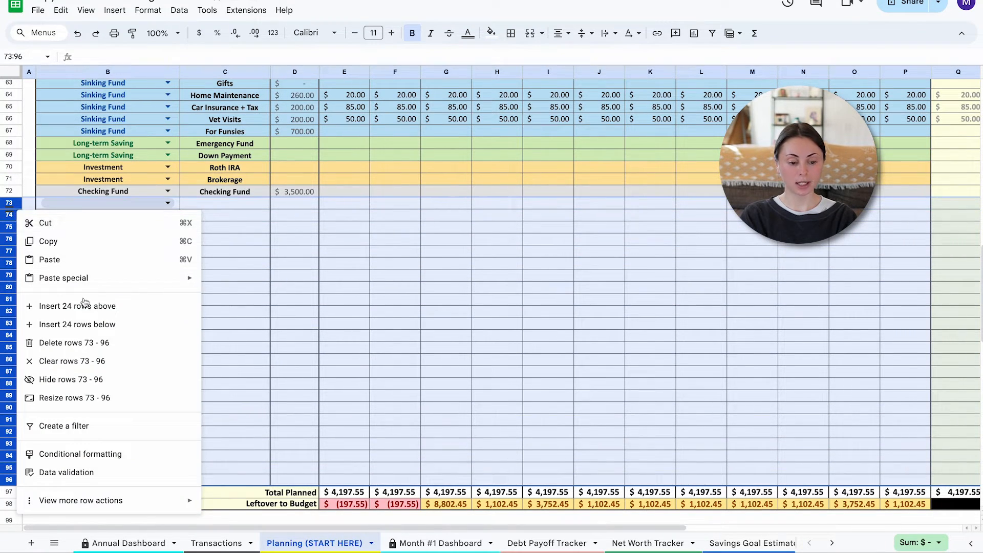
{"action": "left_click", "coordinate": [72, 379]}
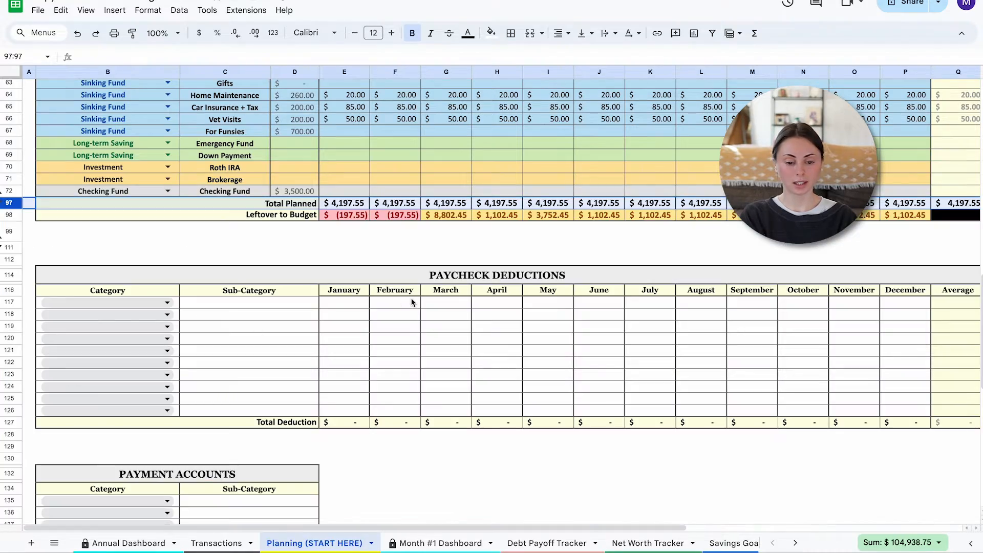
Set the planned Groceries amounts for January and February to 350
{"action": "scroll", "coordinate": [412, 302], "scroll_direction": "up", "scroll_amount": 5}
{"action": "left_click", "coordinate": [411, 307]}
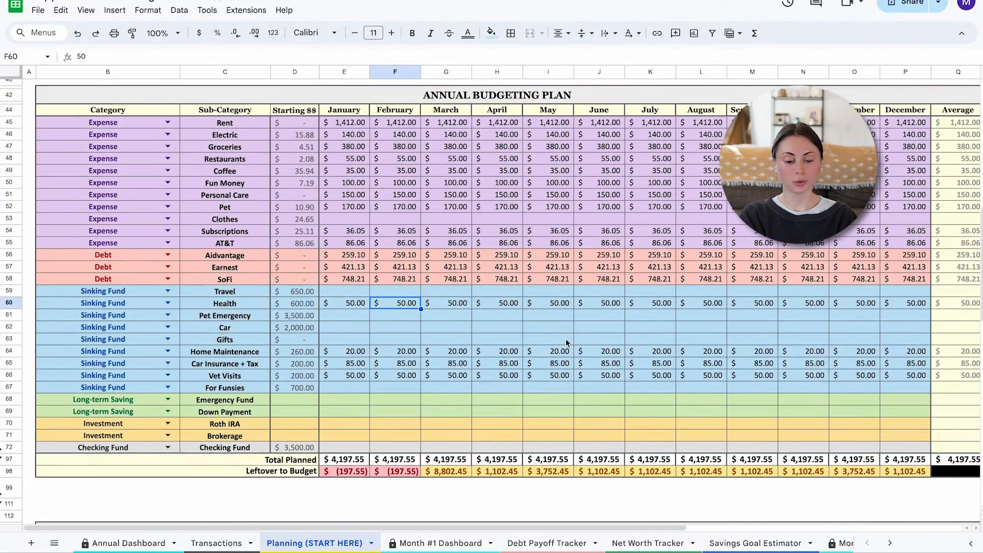
{"action": "scroll", "coordinate": [565, 339], "scroll_direction": "down", "scroll_amount": 2}
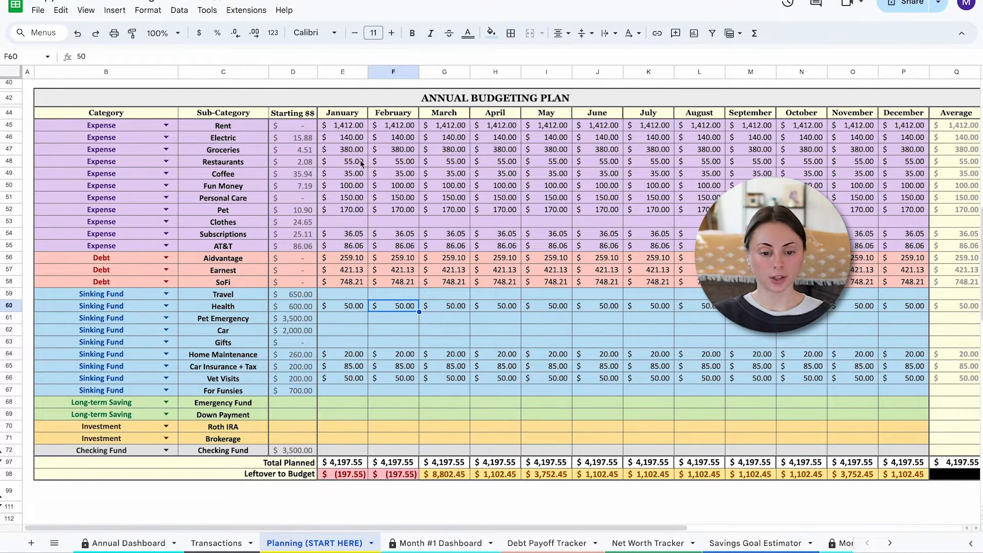
{"action": "left_click", "coordinate": [353, 151]}
{"action": "type", "text": "350"}
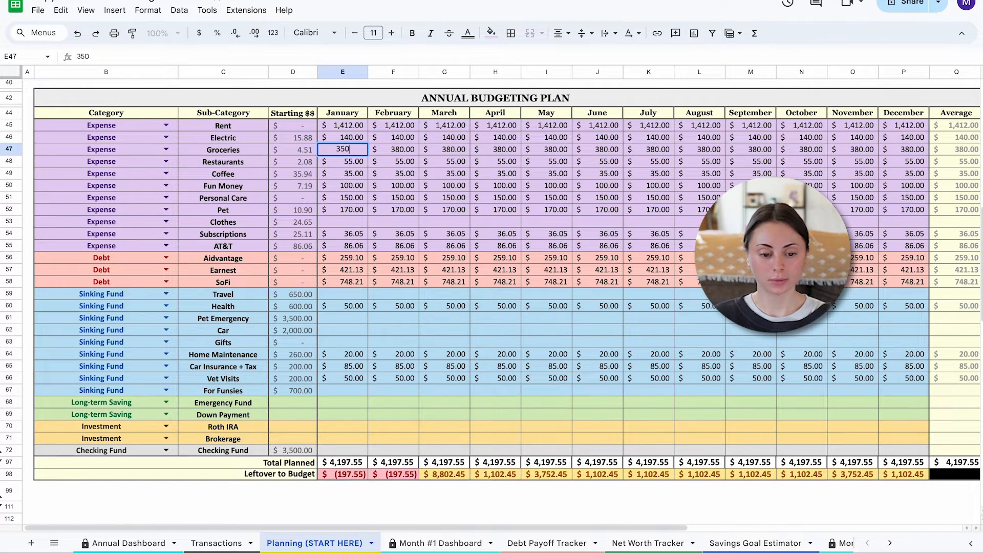
{"action": "key", "text": "Tab"}
{"action": "type", "text": "350"}
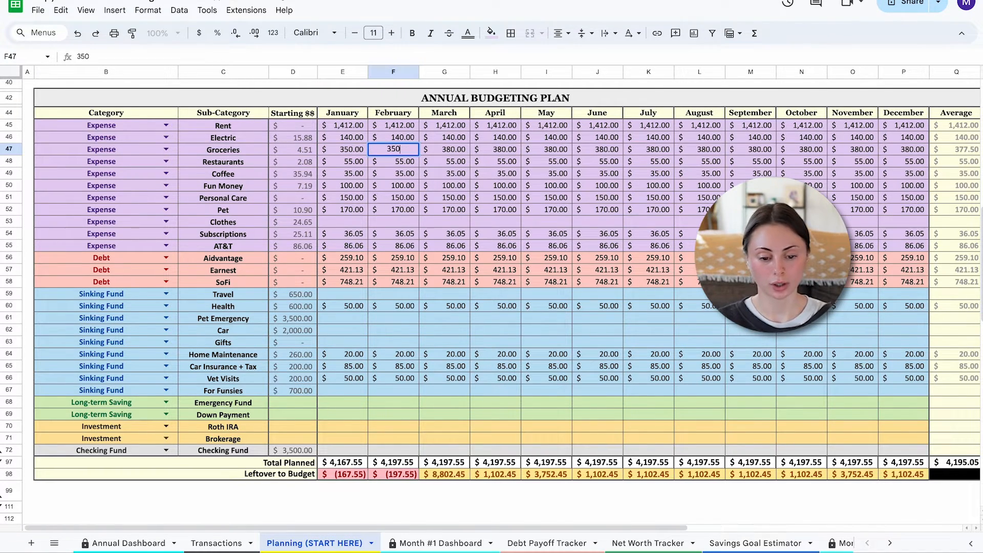
{"action": "key", "text": "Return"}
Clear the planned Restaurants amounts for January and February
{"action": "left_click", "coordinate": [350, 164]}
{"action": "key", "text": "Delete"}
{"action": "key", "text": "Tab"}
{"action": "key", "text": "Delete"}
{"action": "key", "text": "Tab"}
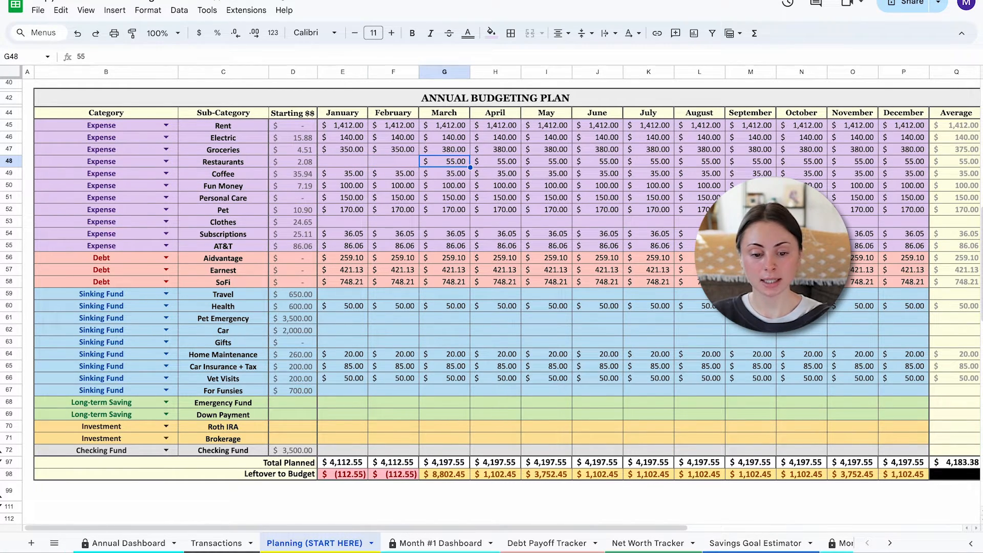
Set the planned Fun Money amounts for January and February to 50
{"action": "left_click", "coordinate": [346, 176]}
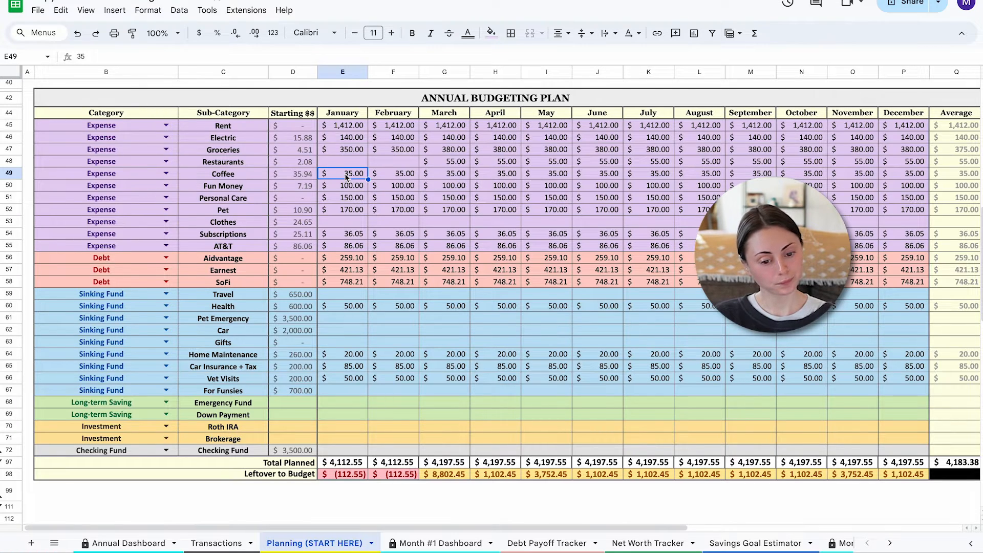
{"action": "key", "text": "Down"}
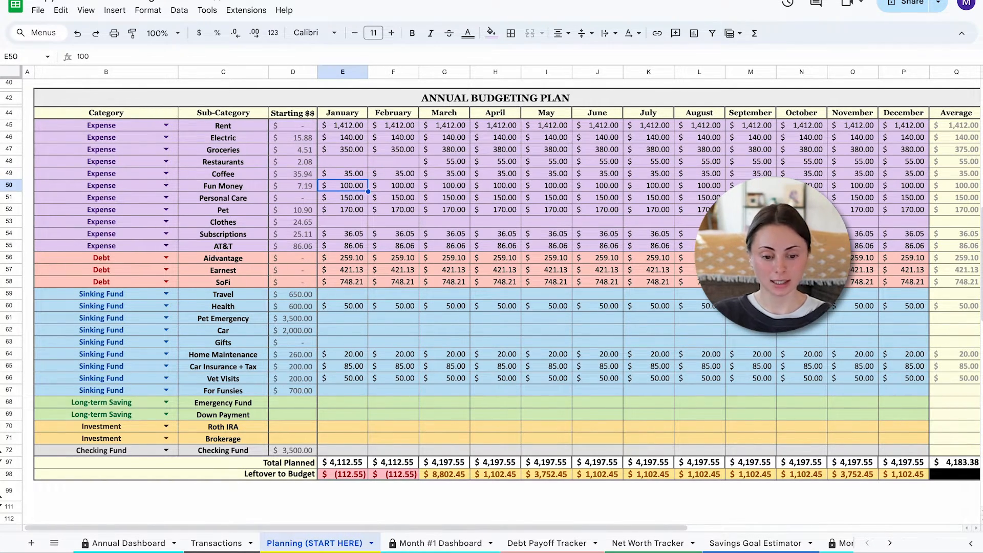
{"action": "type", "text": "50"}
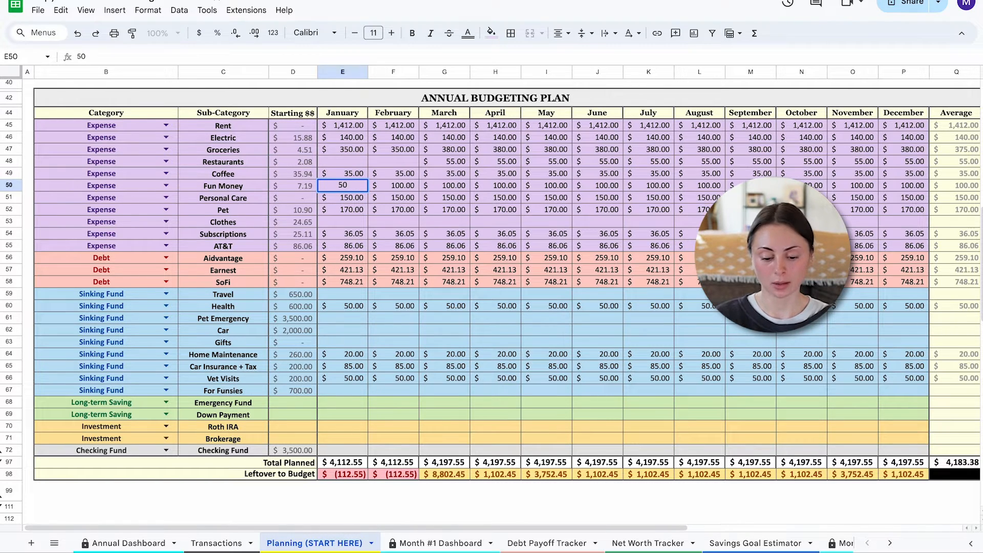
{"action": "key", "text": "Tab"}
{"action": "type", "text": "50"}
{"action": "key", "text": "Return"}
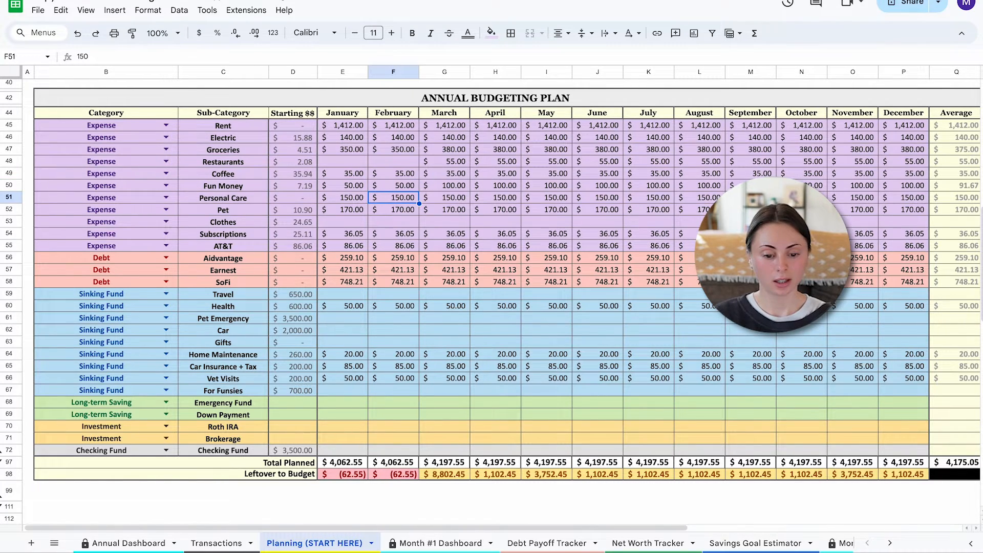
Set the planned Pet amounts for January and February to 100
{"action": "left_click", "coordinate": [335, 207]}
{"action": "type", "text": "100"}
{"action": "type", "text": "100"}
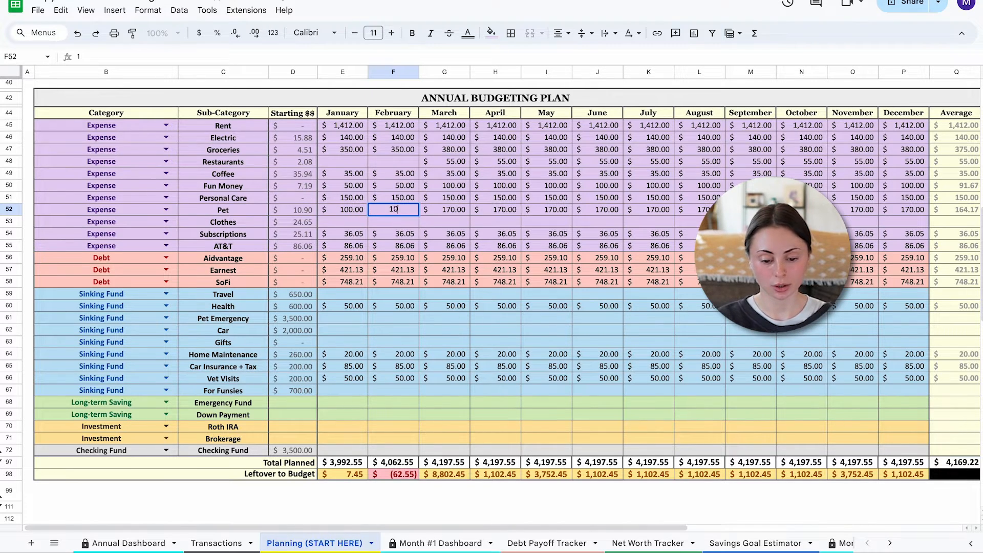
{"action": "key", "text": "Return"}
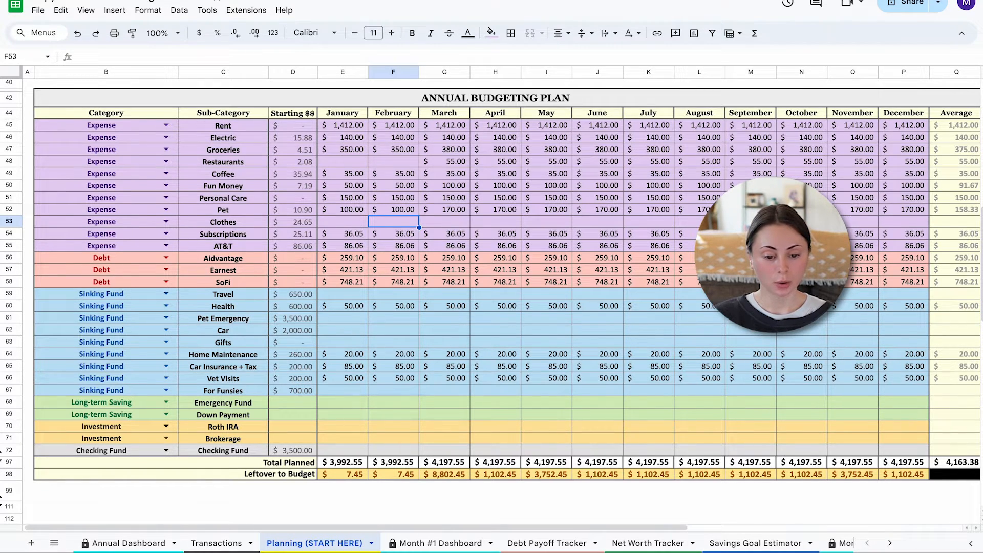
Set the planned Fun Money amounts for January and February to 57.45
{"action": "double_click", "coordinate": [348, 187]}
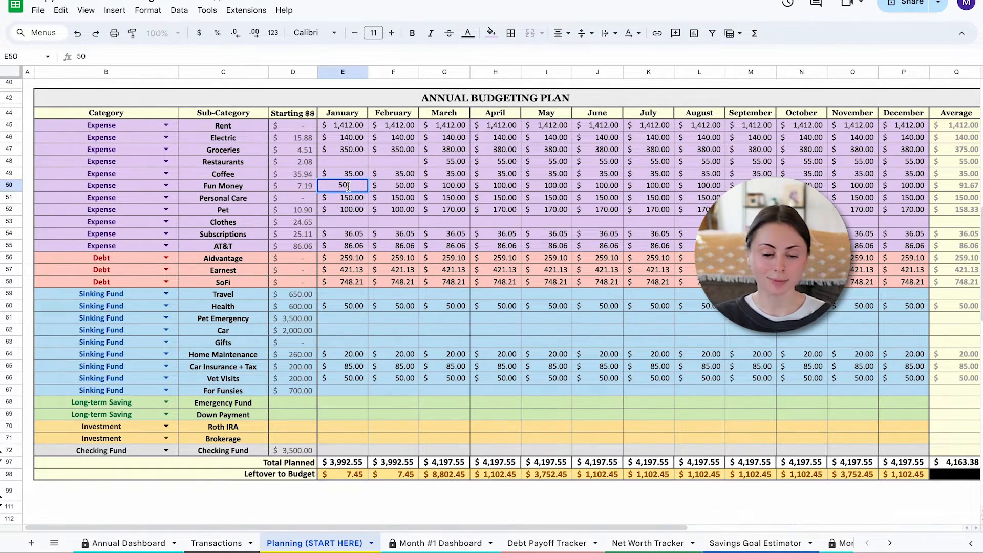
{"action": "key", "text": "BackSpace"}
{"action": "type", "text": "7"}
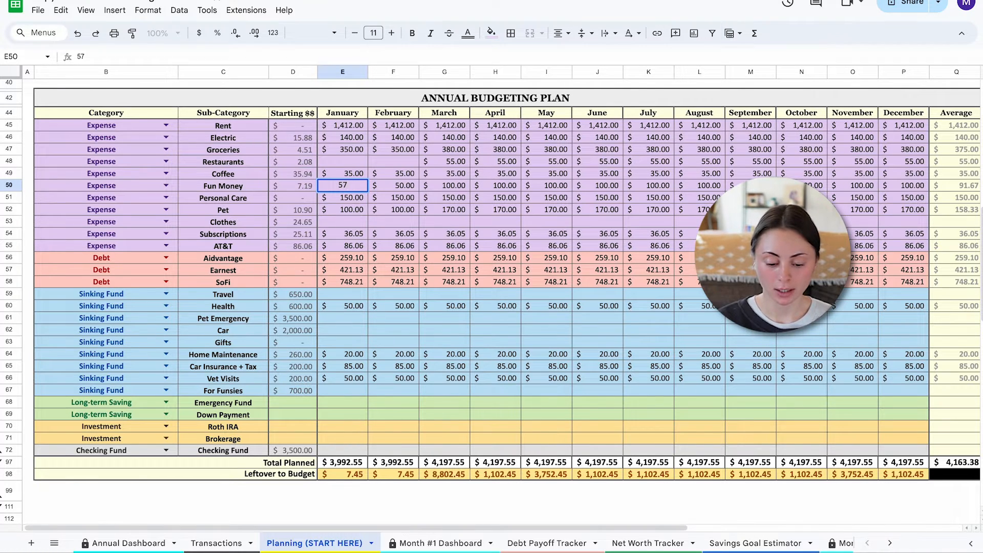
{"action": "type", "text": ".45"}
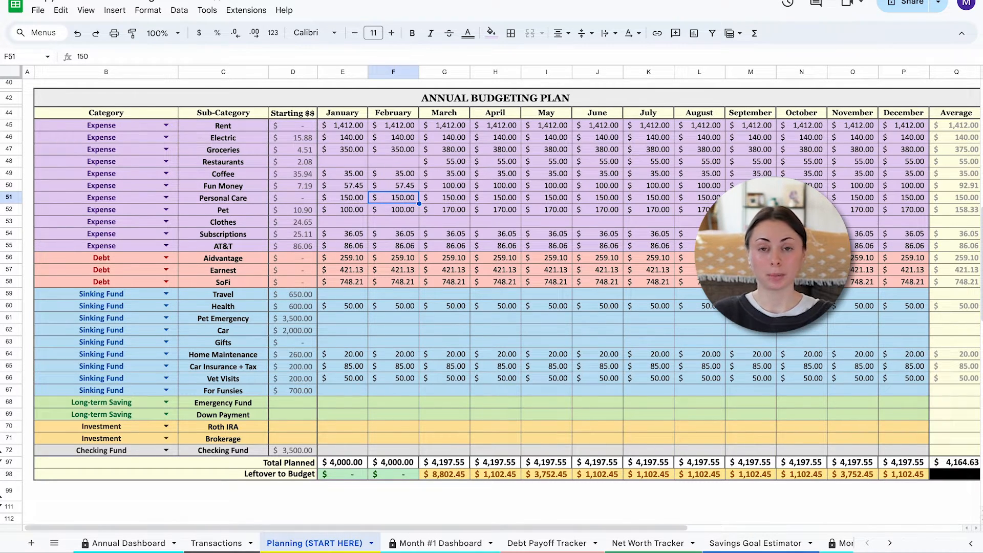
{"action": "left_click_drag", "start_coordinate": [444, 125], "coordinate": [884, 381]}
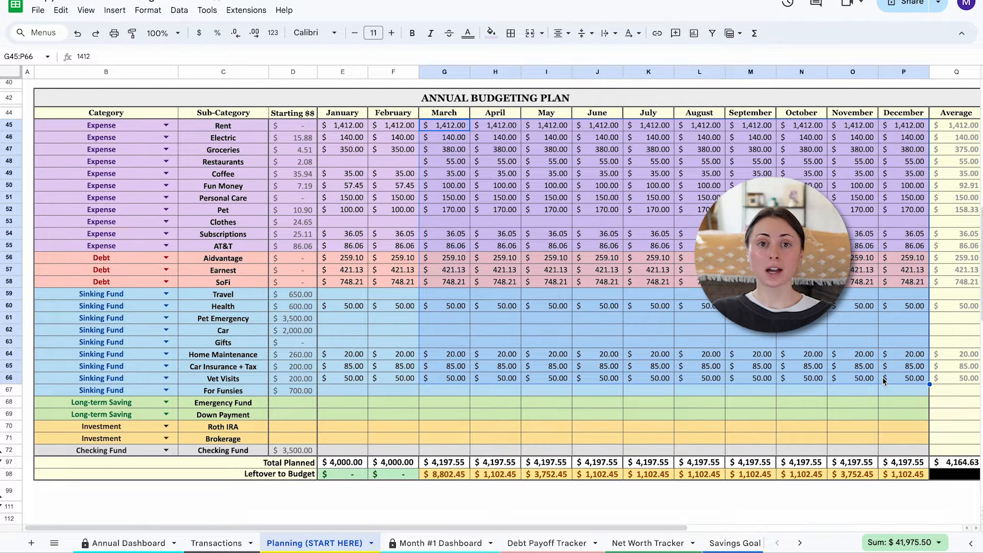
{"action": "left_click", "coordinate": [646, 405]}
{"action": "left_click", "coordinate": [453, 119]}
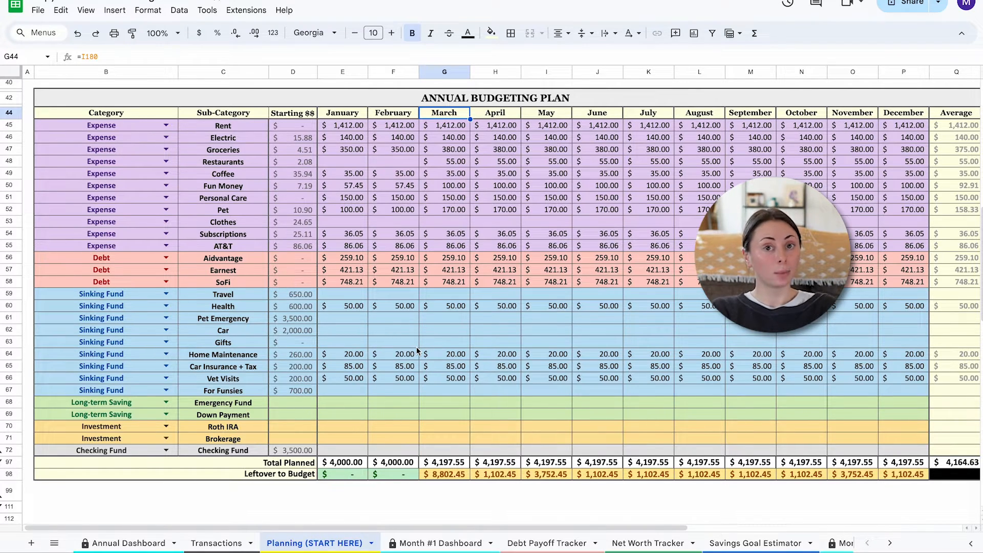
Set the March sinking fund amounts to 1000 for Pet Emergency, 1000 for Car and 2000 for Gifts
{"action": "left_click", "coordinate": [406, 320]}
{"action": "left_click", "coordinate": [436, 320]}
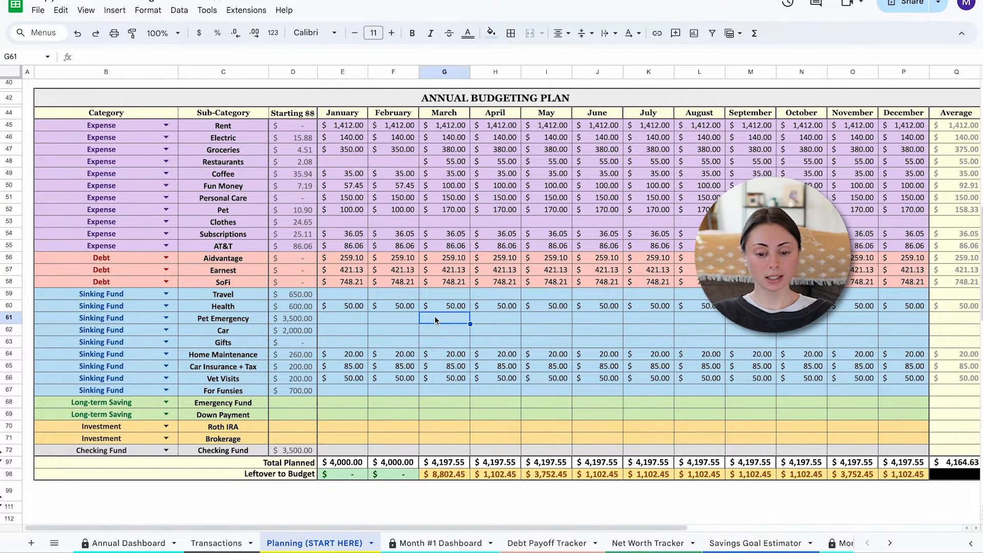
{"action": "type", "text": "1000"}
{"action": "key", "text": "Return"}
{"action": "type", "text": "1000"}
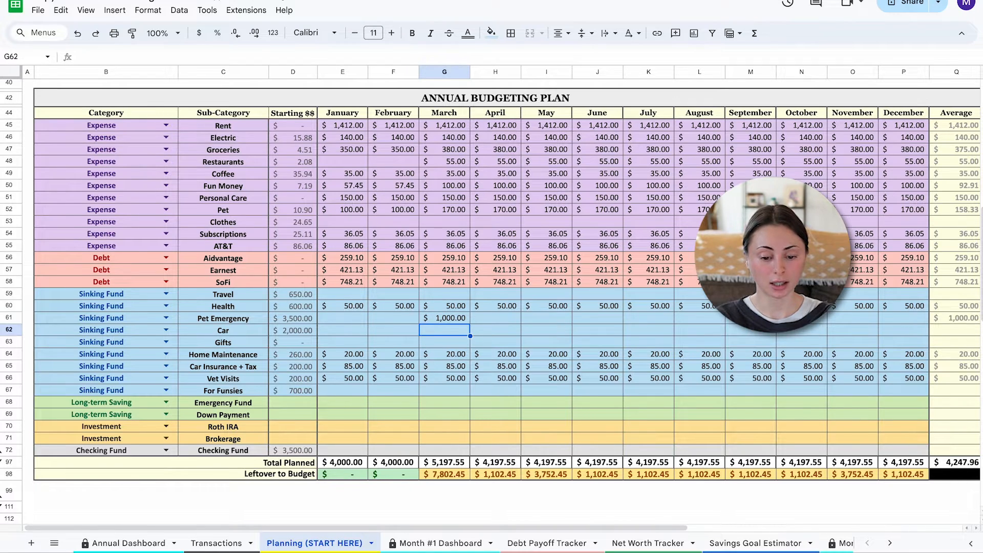
{"action": "key", "text": "Return"}
{"action": "type", "text": "2000"}
{"action": "key", "text": "Return"}
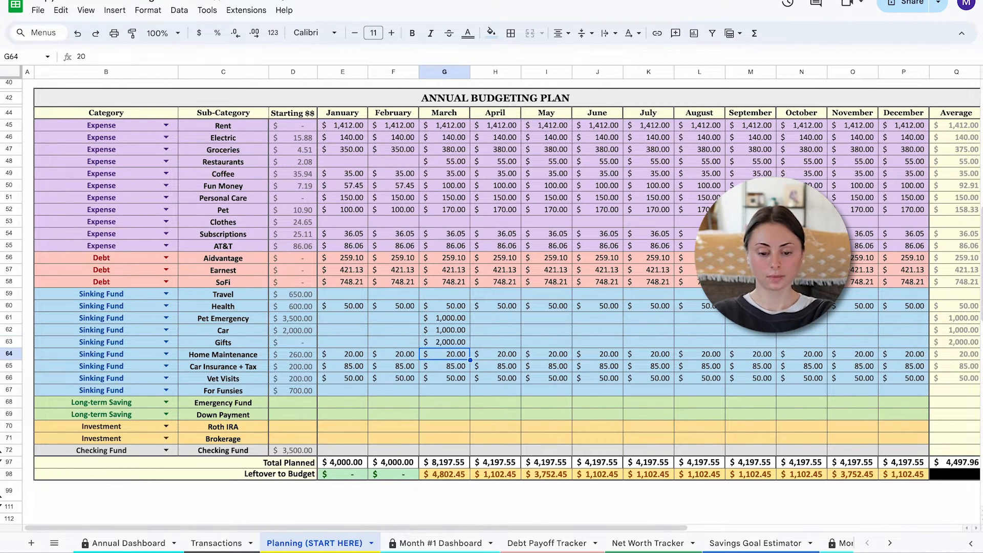
Set the planned Travel sinking fund amount for March to 4000
{"action": "left_click", "coordinate": [445, 295]}
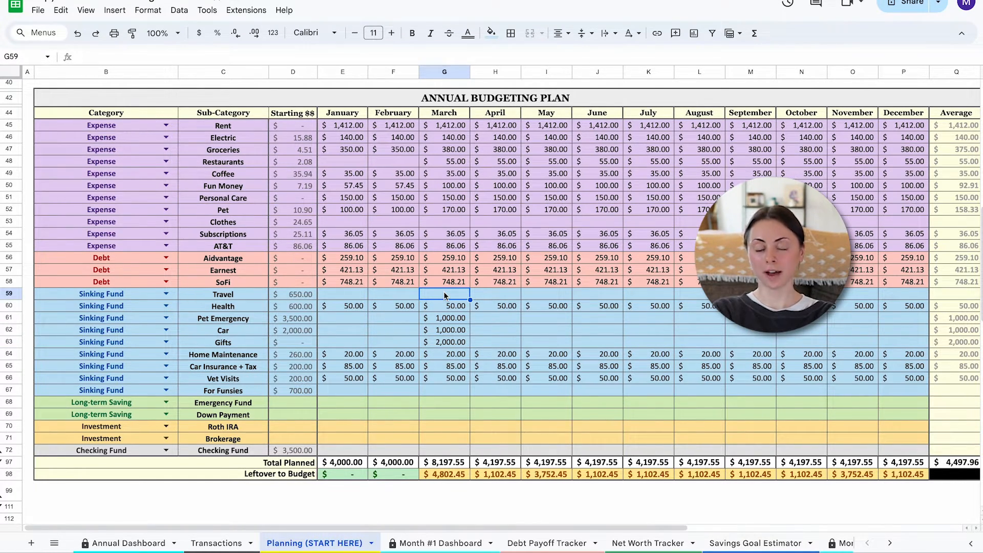
{"action": "type", "text": "4000"}
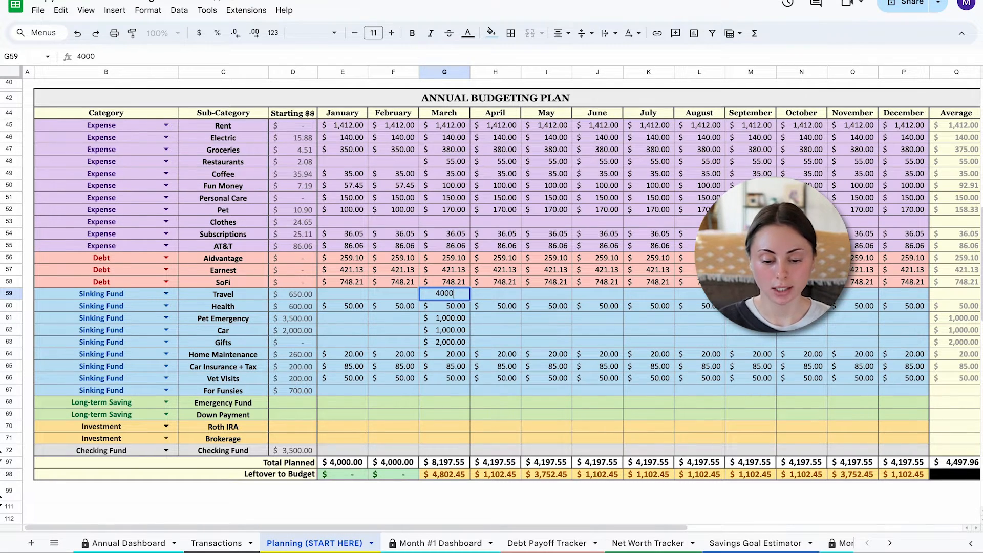
{"action": "key", "text": "Return"}
Set the planned For Funsies sinking fund amount for March to 802.45
{"action": "left_click", "coordinate": [447, 392]}
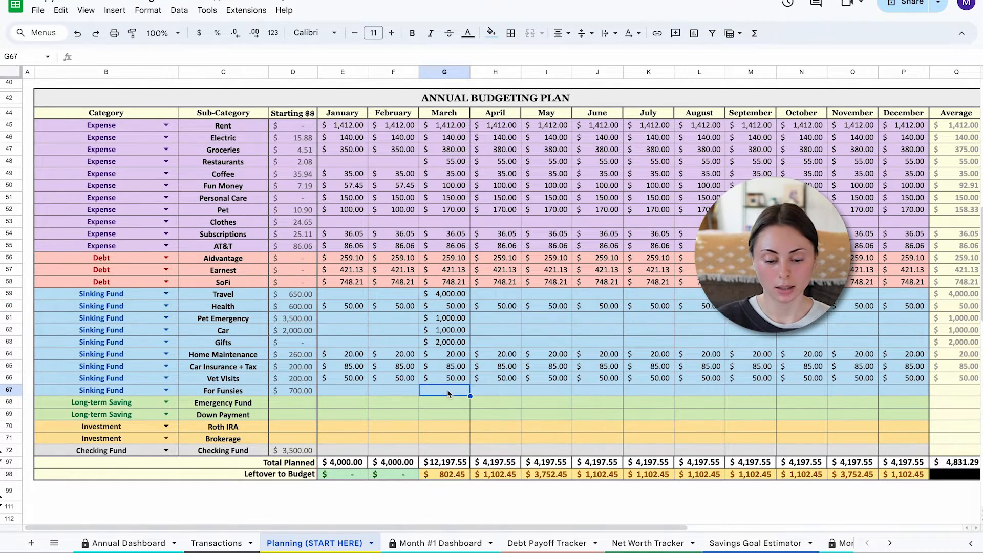
{"action": "type", "text": "800"}
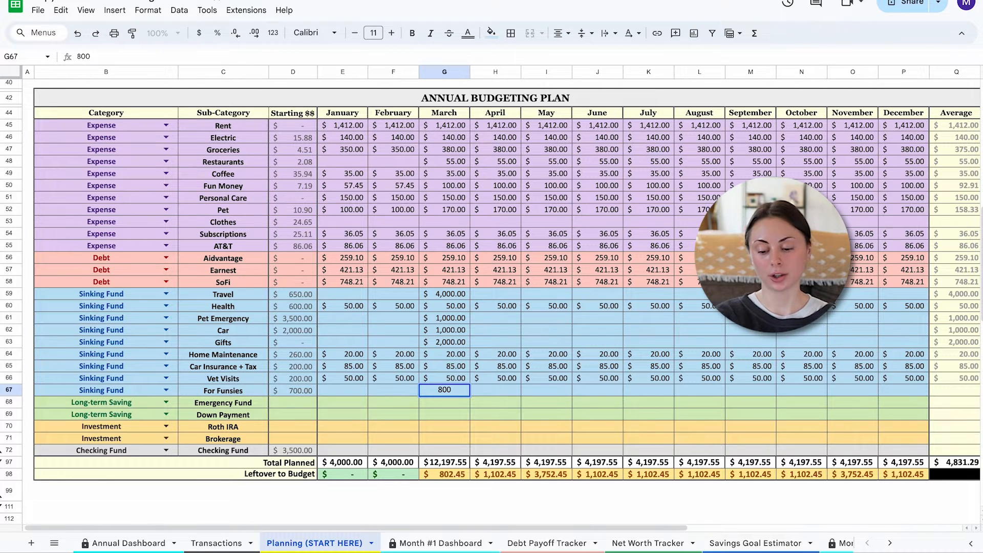
{"action": "key", "text": "BackSpace"}
{"action": "type", "text": "2.45"}
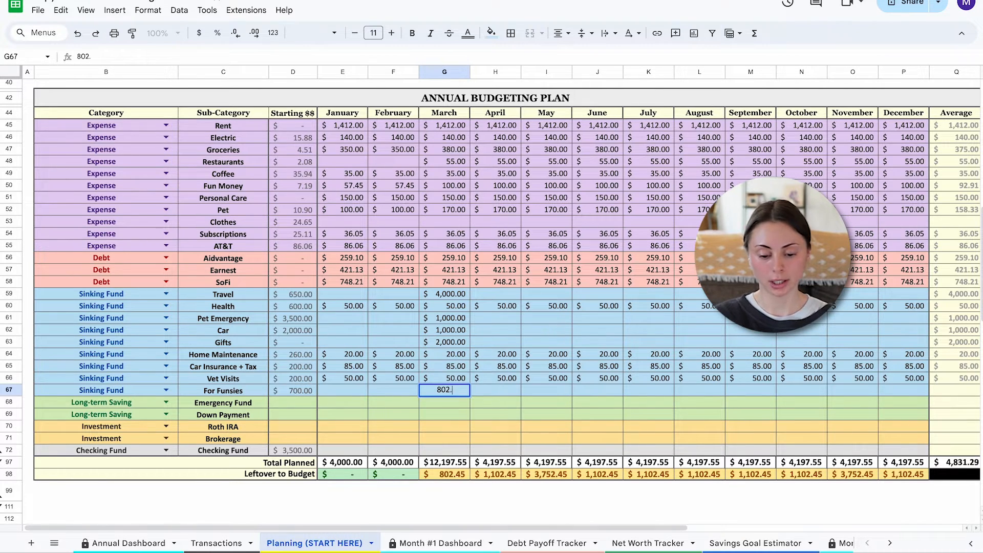
{"action": "left_click", "coordinate": [496, 342]}
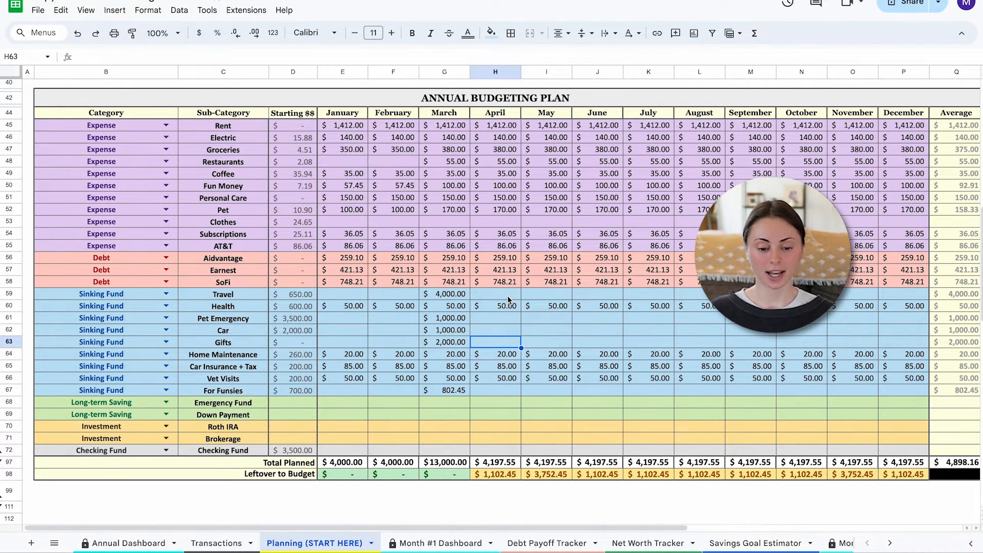
Set the Roth IRA goal for the year to 7500
{"action": "scroll", "coordinate": [508, 296], "scroll_direction": "right", "scroll_amount": 8}
{"action": "scroll", "coordinate": [534, 389], "scroll_direction": "left", "scroll_amount": 8}
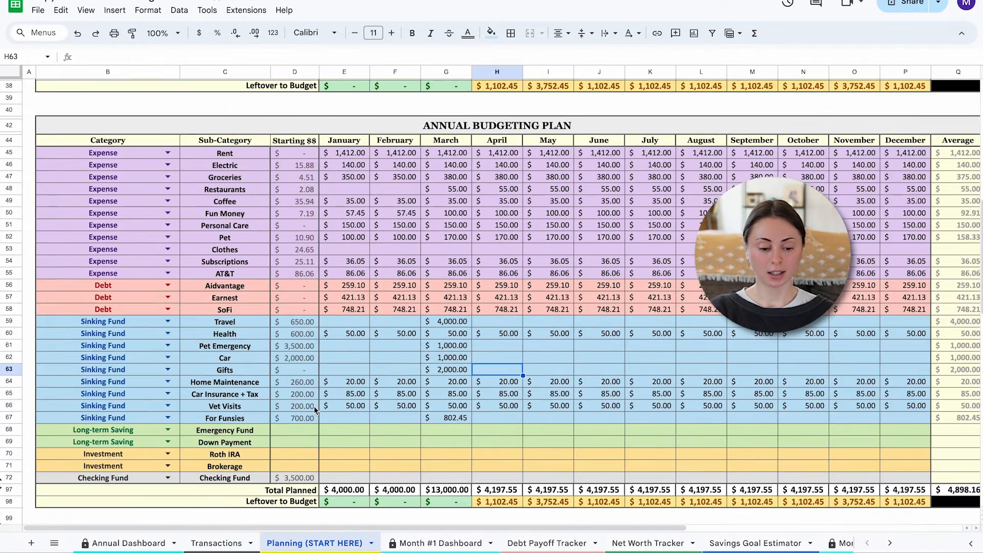
{"action": "left_click", "coordinate": [18, 453]}
{"action": "scroll", "coordinate": [491, 419], "scroll_direction": "right", "scroll_amount": 8}
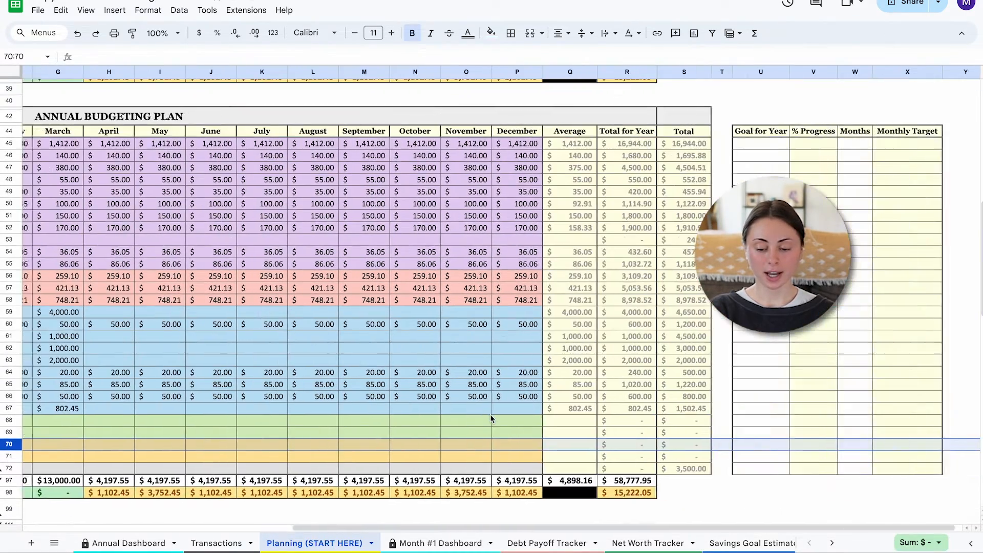
{"action": "left_click", "coordinate": [755, 445]}
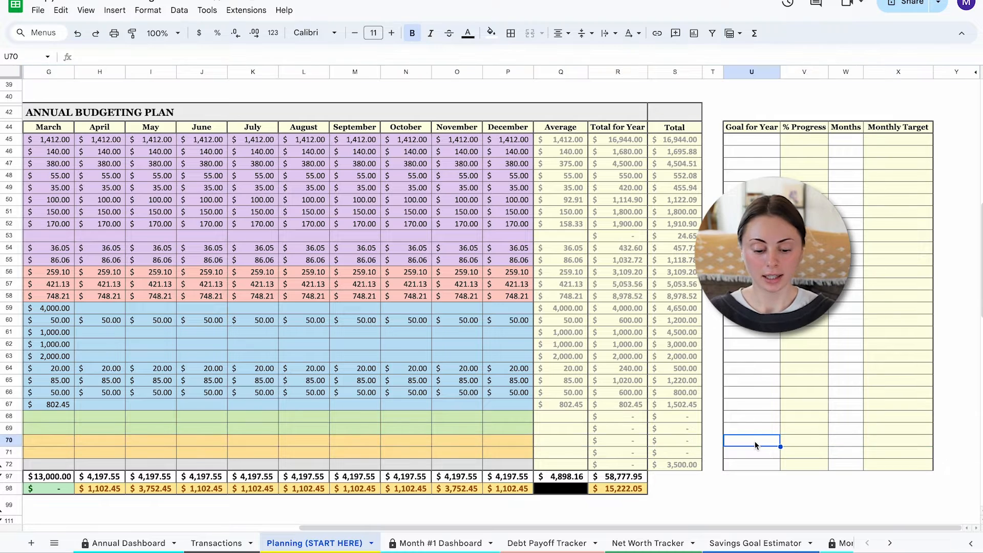
{"action": "type", "text": "7500"}
{"action": "key", "text": "Return"}
Try a 12-month timeline for the Roth IRA goal to check its monthly target, and clear the months entry
{"action": "left_click", "coordinate": [848, 442]}
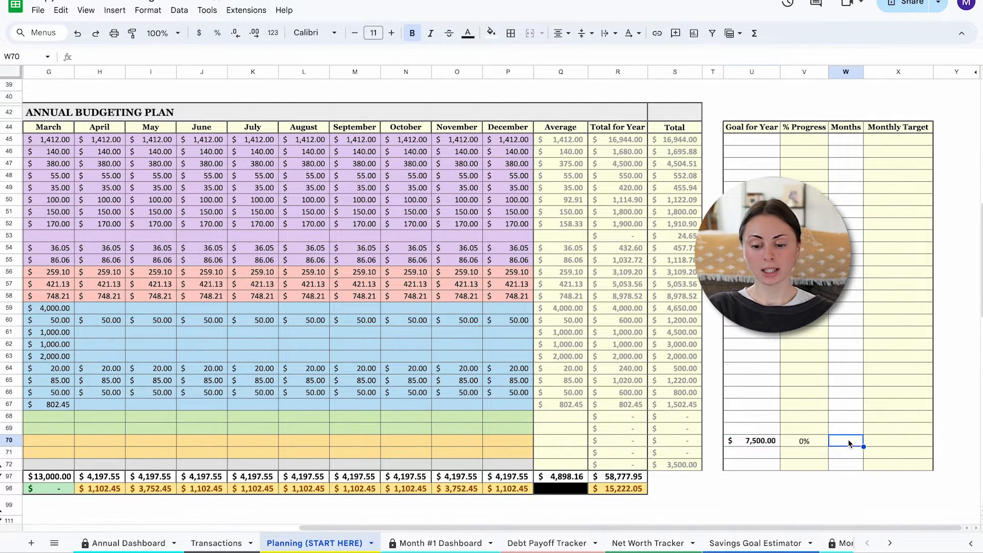
{"action": "type", "text": "12"}
{"action": "key", "text": "Return"}
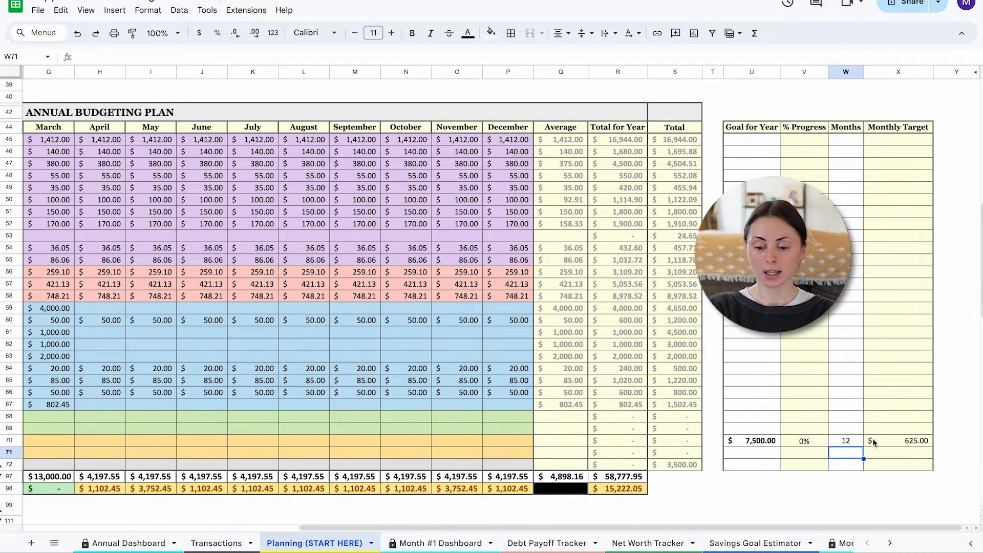
{"action": "left_click", "coordinate": [847, 441]}
{"action": "key", "text": "Delete"}
Set the planned Roth IRA amounts to 440.20 for August, 3,752.45 for November, and 1,102.45 for September, October and December
{"action": "left_click", "coordinate": [751, 439]}
{"action": "scroll", "coordinate": [751, 439], "scroll_direction": "left", "scroll_amount": 5}
{"action": "left_click", "coordinate": [641, 432]}
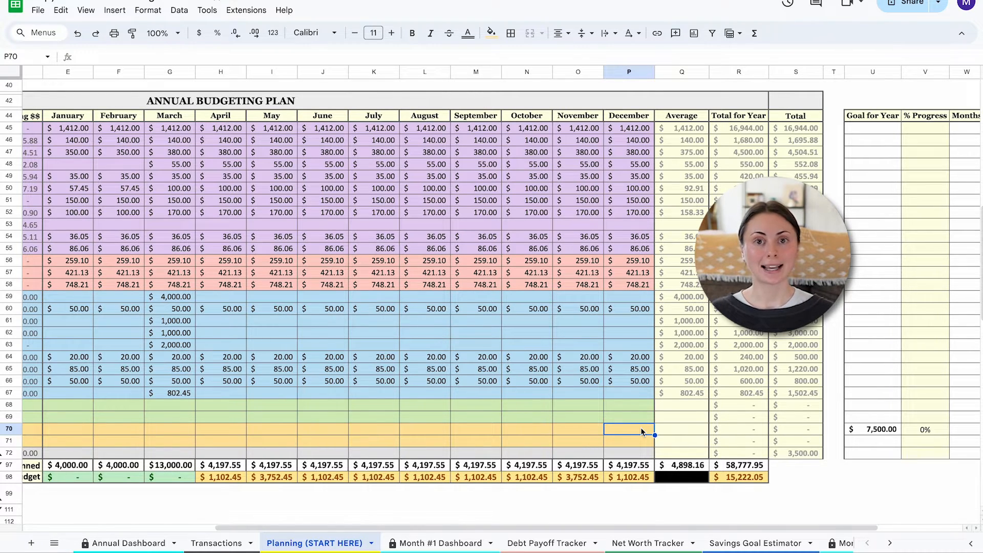
{"action": "type", "text": "1,102"}
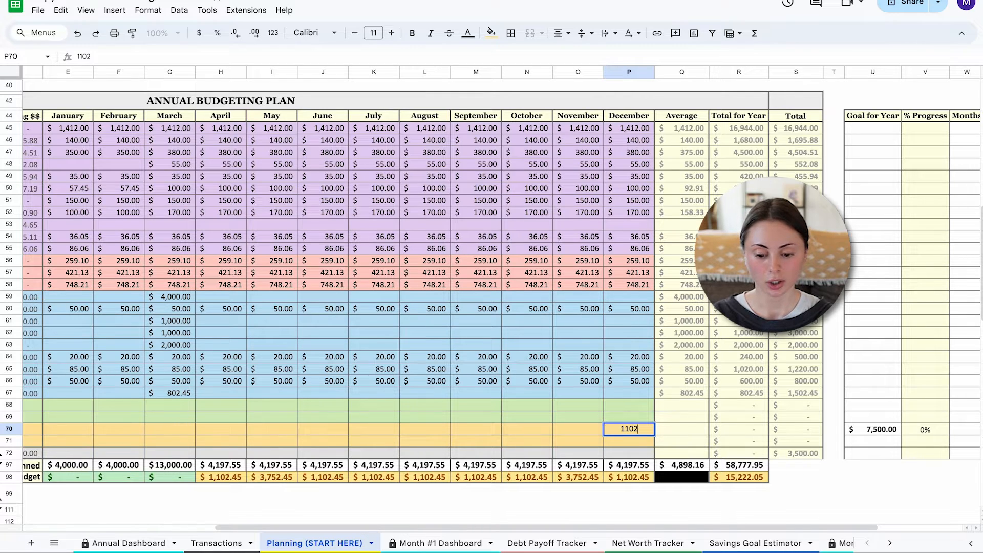
{"action": "type", "text": ".45"}
{"action": "key", "text": "Return"}
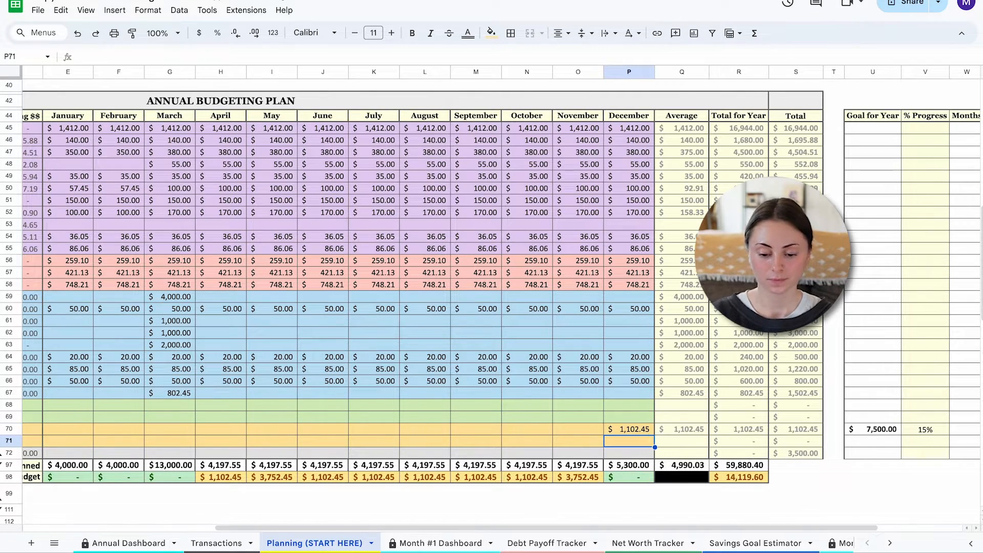
{"action": "left_click", "coordinate": [936, 433]}
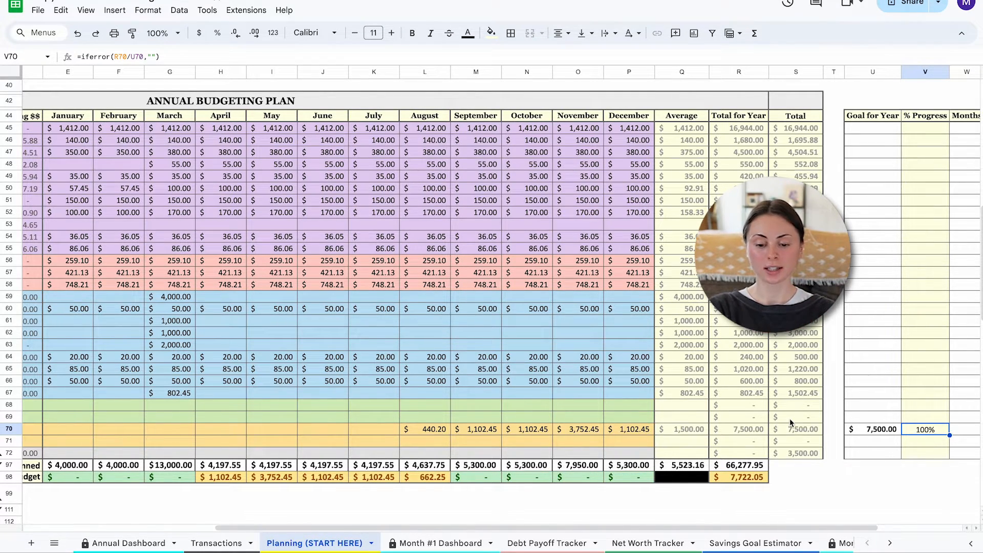
Set the planned Travel sinking fund amounts to 662.25 for August and 1,102.45 for July
{"action": "scroll", "coordinate": [790, 419], "scroll_direction": "left", "scroll_amount": 3}
{"action": "scroll", "coordinate": [789, 419], "scroll_direction": "left", "scroll_amount": 3}
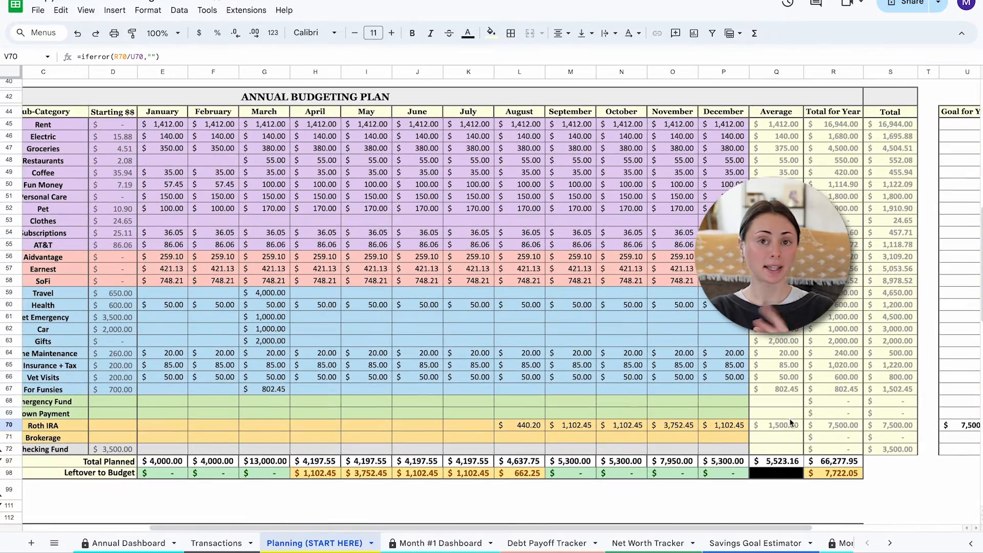
{"action": "scroll", "coordinate": [789, 419], "scroll_direction": "right", "scroll_amount": 3}
{"action": "scroll", "coordinate": [789, 418], "scroll_direction": "down", "scroll_amount": 1}
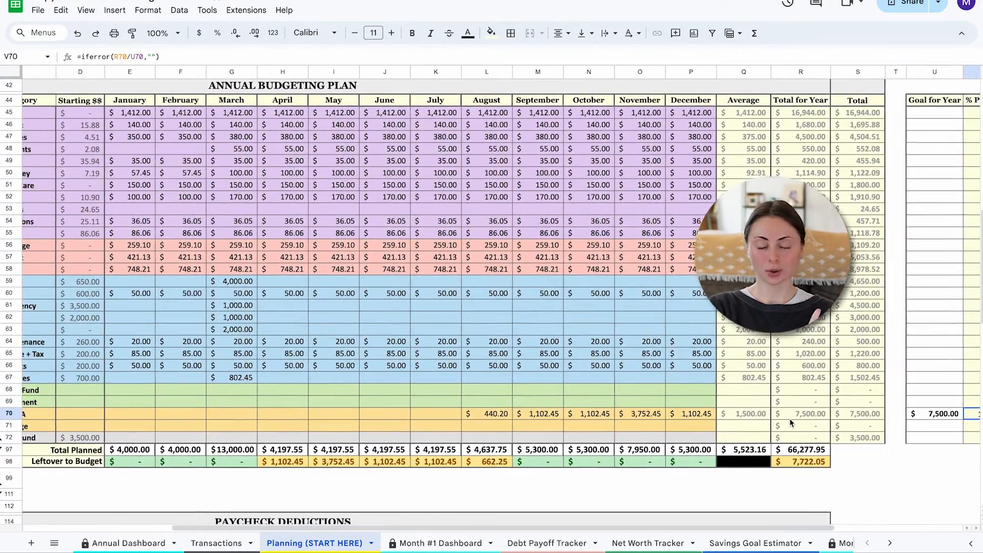
{"action": "scroll", "coordinate": [790, 418], "scroll_direction": "left", "scroll_amount": 1}
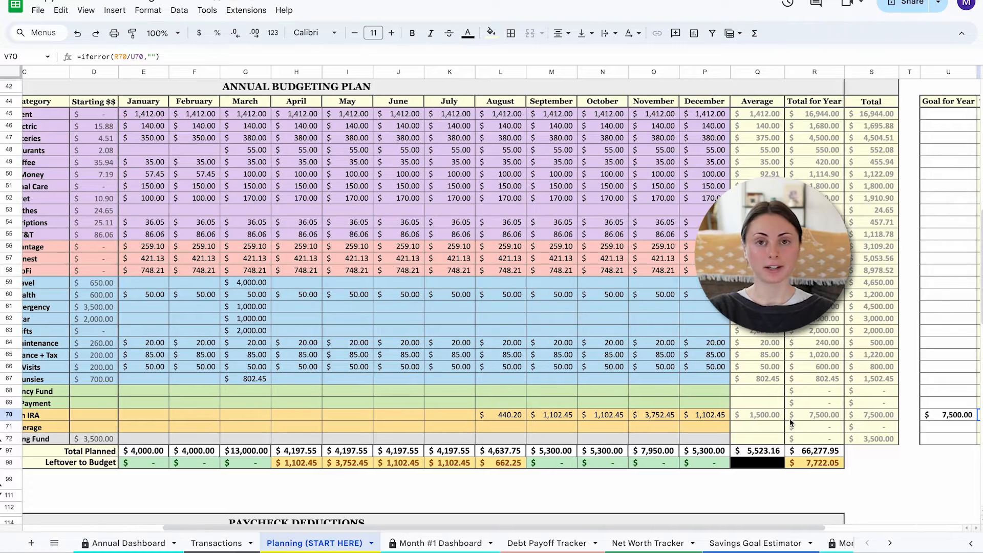
{"action": "scroll", "coordinate": [790, 420], "scroll_direction": "left", "scroll_amount": 4}
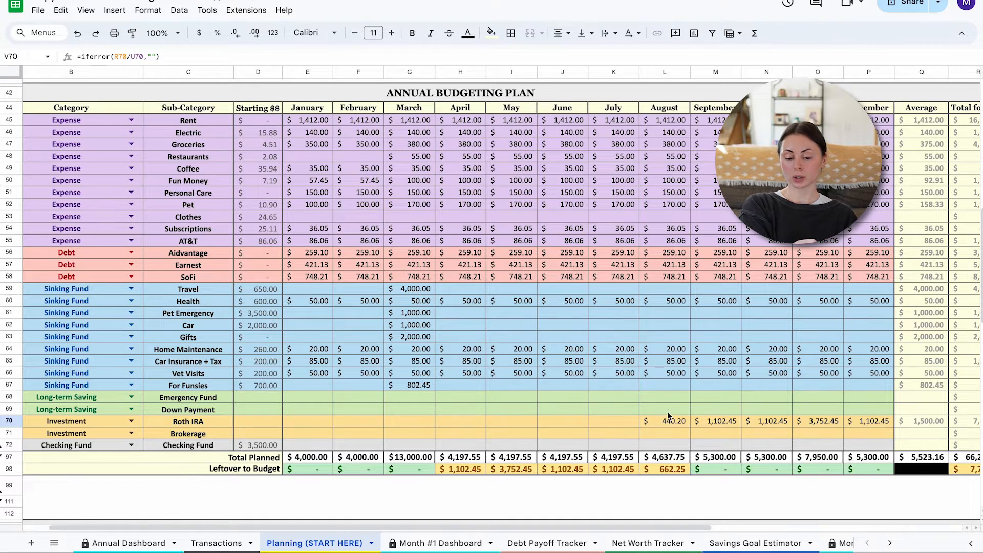
{"action": "left_click", "coordinate": [677, 290]}
{"action": "type", "text": "662.25"}
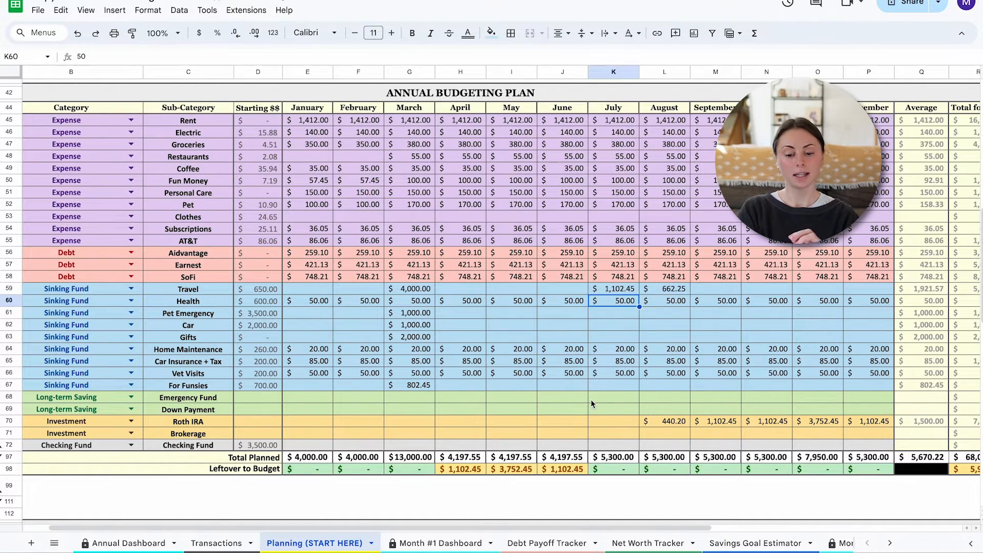
Set the May Clothes amount to 1000 and the Brokerage amounts to 1,102.45 for April and June and 2,752.45 for May
{"action": "left_click", "coordinate": [563, 433]}
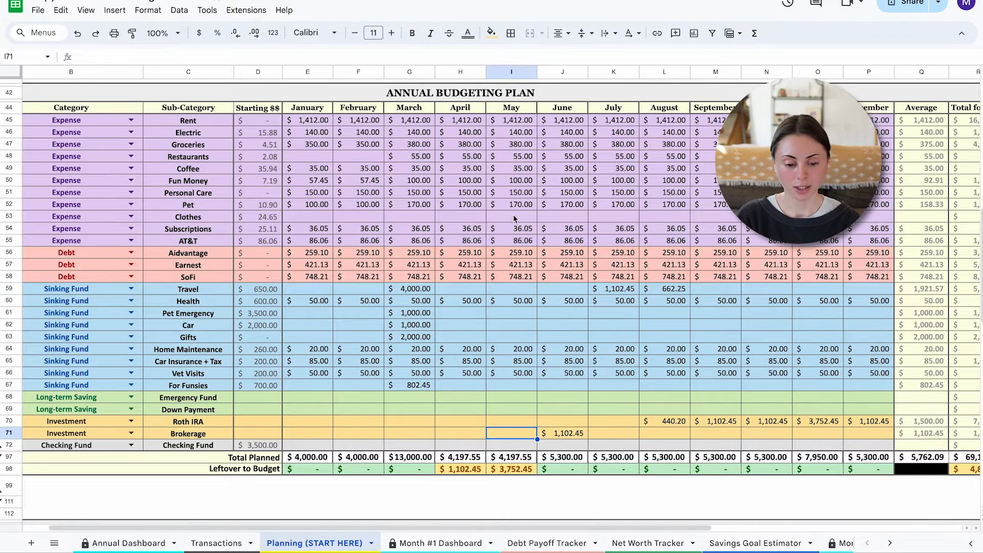
{"action": "left_click", "coordinate": [514, 219]}
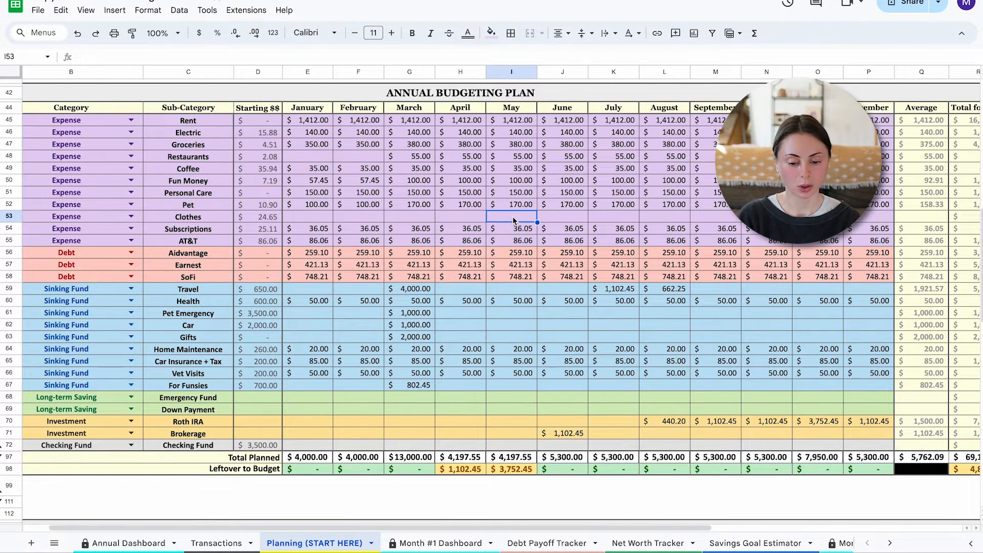
{"action": "type", "text": "1000"}
{"action": "key", "text": "Return"}
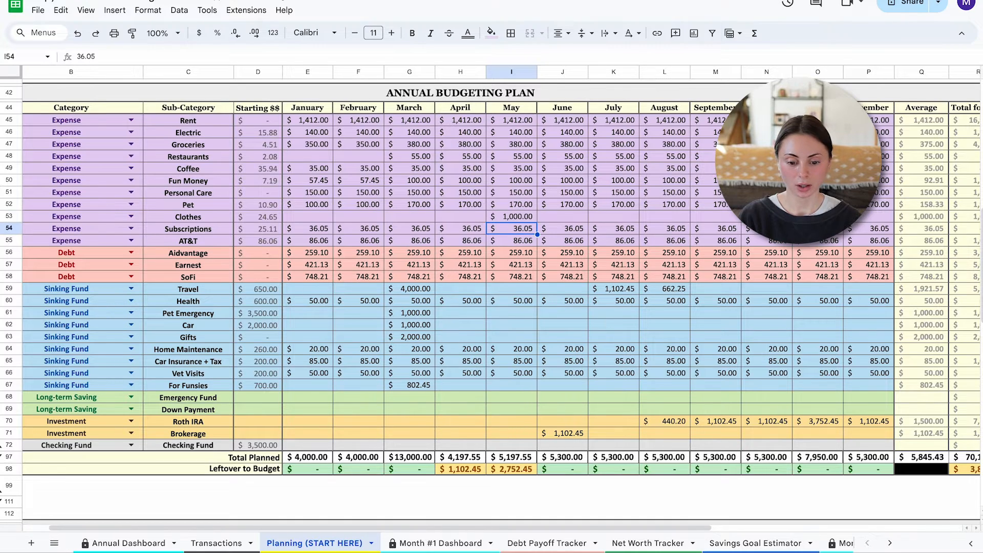
{"action": "left_click", "coordinate": [510, 434]}
{"action": "type", "text": "27"}
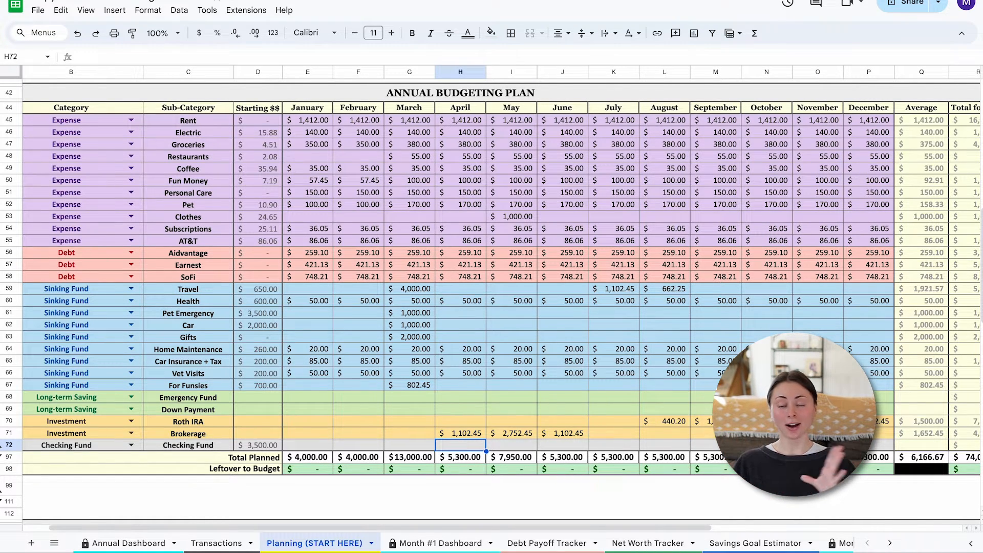
{"action": "scroll", "coordinate": [554, 418], "scroll_direction": "up", "scroll_amount": 11}
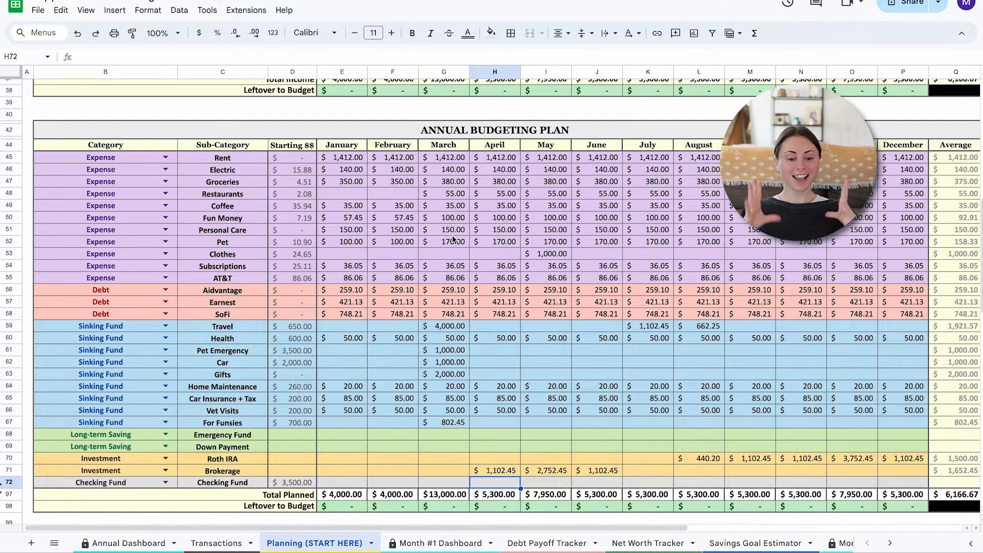
{"action": "scroll", "coordinate": [453, 238], "scroll_direction": "down", "scroll_amount": 1}
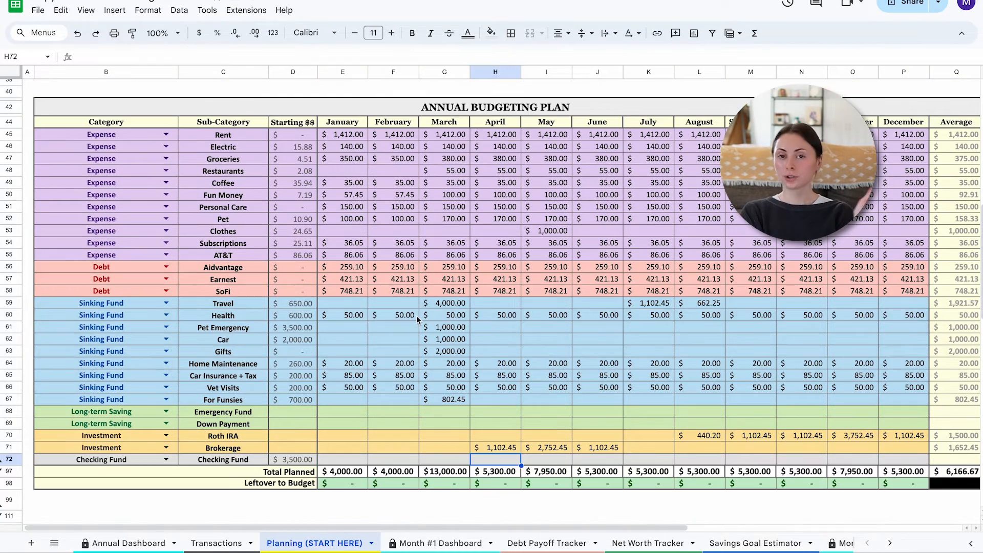
{"action": "left_click", "coordinate": [449, 304]}
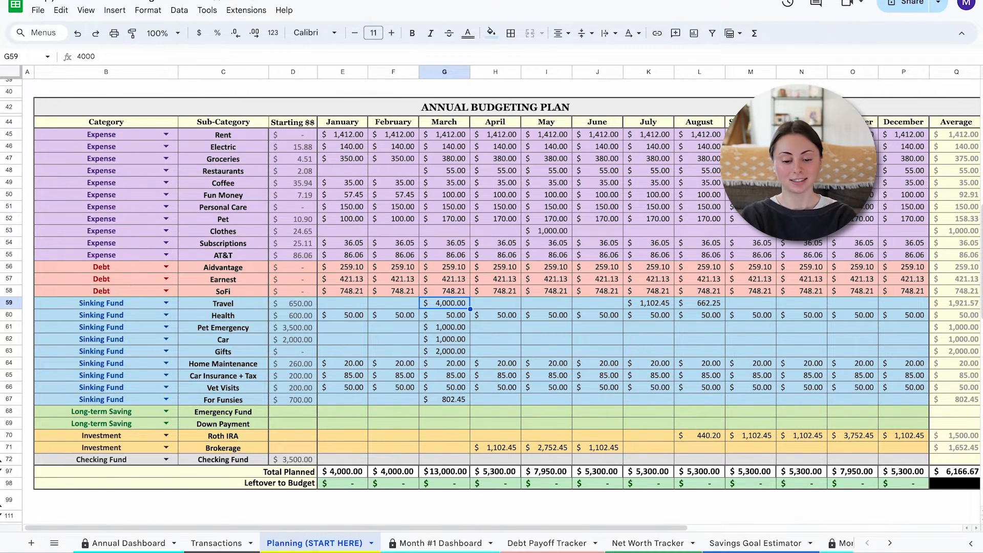
Clear the planned March Travel sinking fund amount and enter it again as 4000
{"action": "key", "text": "Delete"}
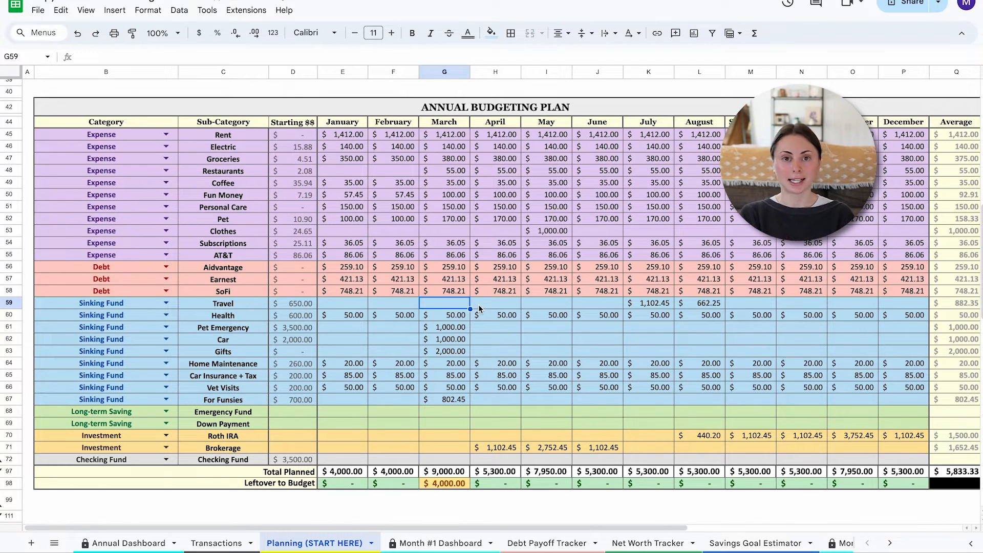
{"action": "type", "text": "4000"}
{"action": "key", "text": "Return"}
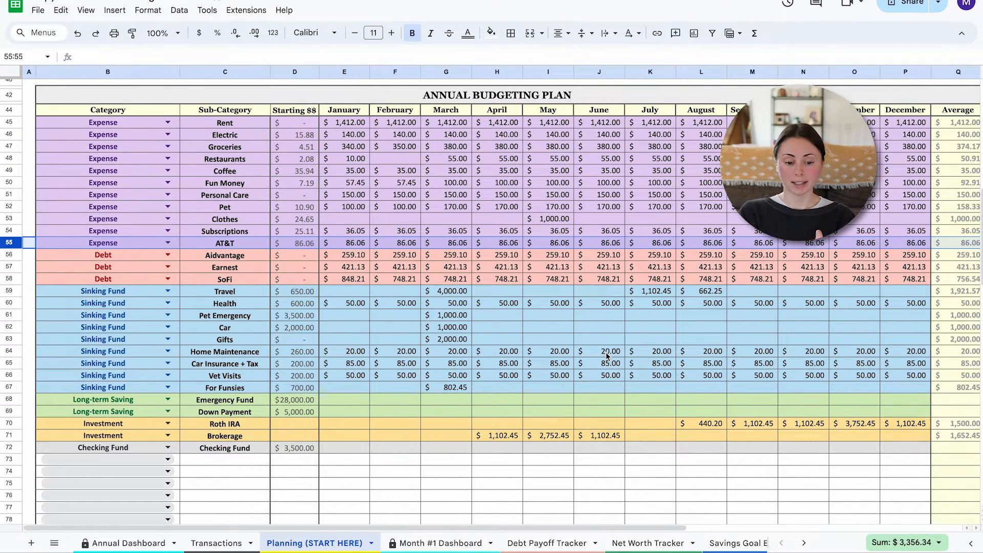
Copy the plan entries from Aidvantage through Checking Fund, without their categories, and paste them as values only one row lower
{"action": "left_click", "coordinate": [12, 254]}
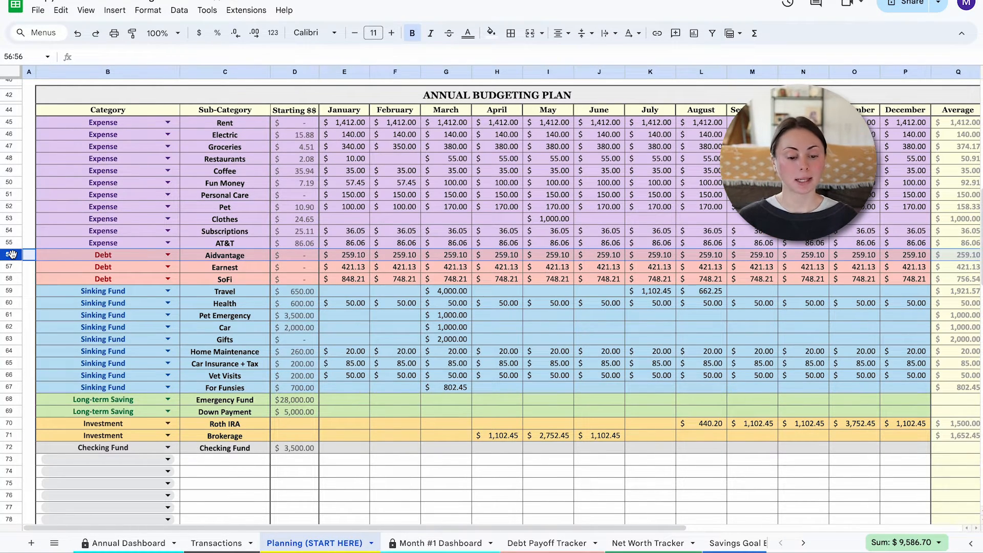
{"action": "left_click_drag", "start_coordinate": [224, 254], "coordinate": [895, 445]}
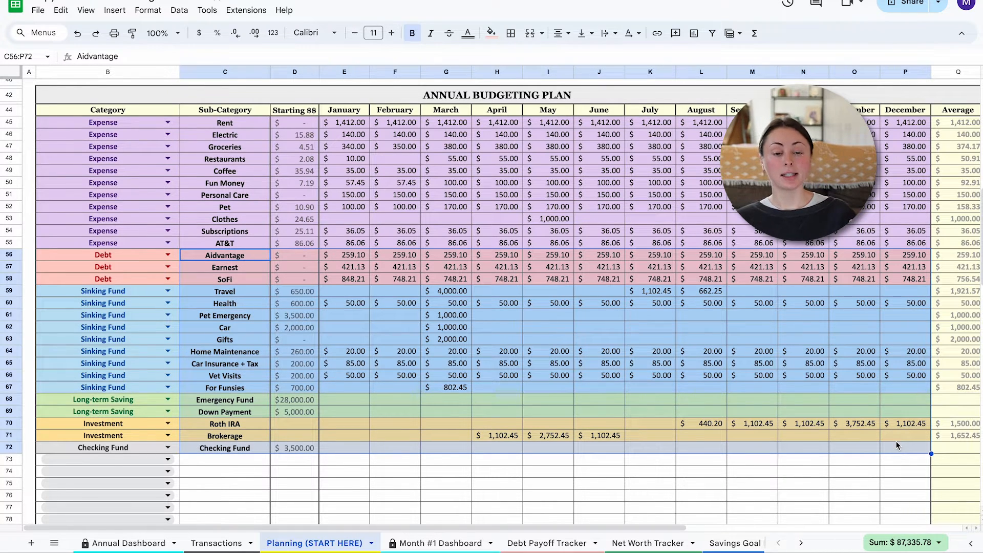
{"action": "key", "text": "super+c"}
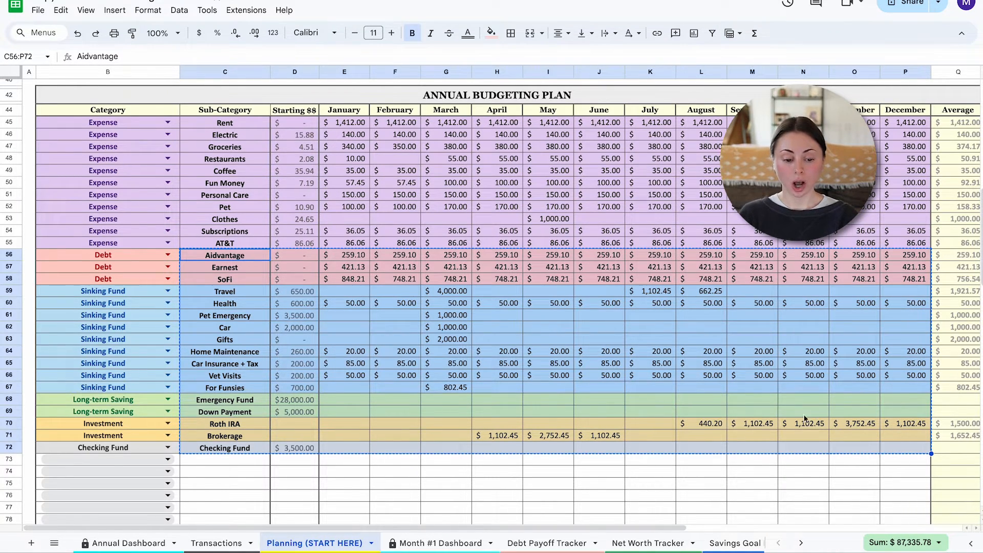
{"action": "left_click", "coordinate": [212, 256]}
{"action": "right_click", "coordinate": [220, 268]}
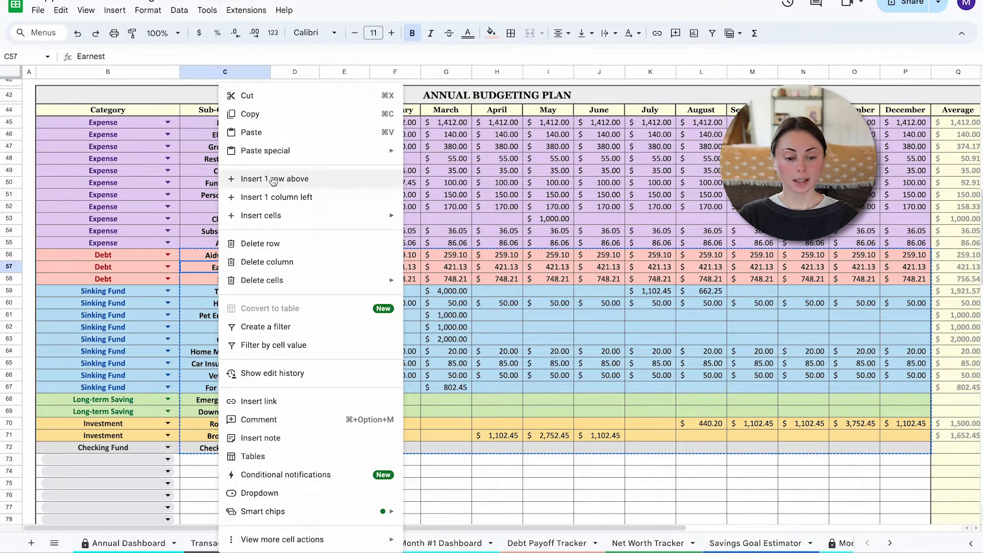
{"action": "mouse_move", "coordinate": [270, 155]}
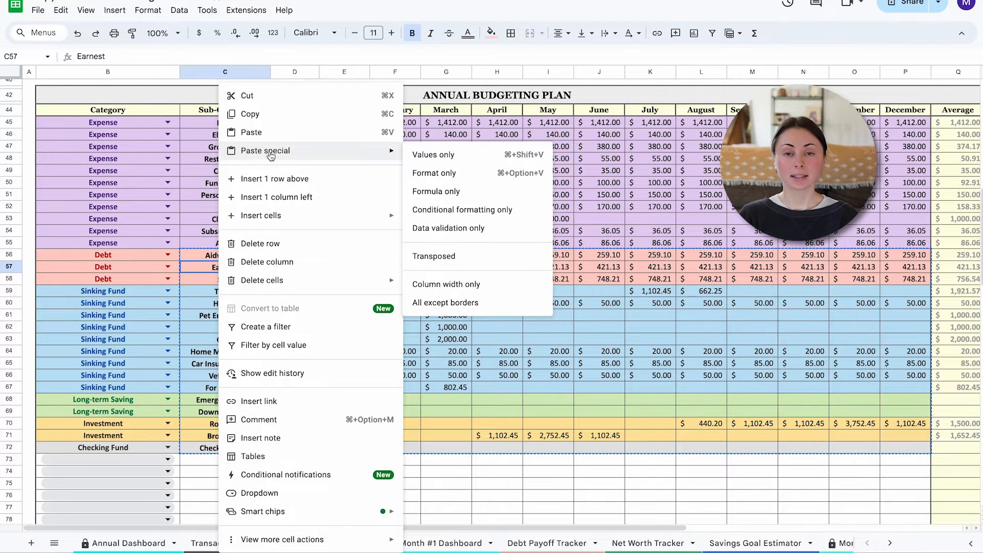
{"action": "left_click", "coordinate": [433, 155]}
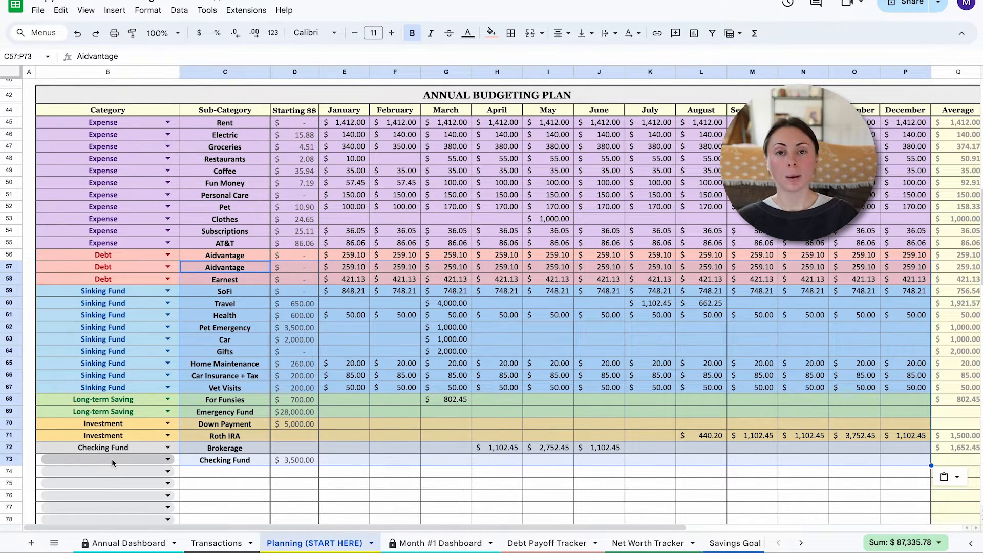
Set the category to Checking Fund for the Checking Fund row, Investment for Brokerage, and Long-term Saving for Down Payment
{"action": "left_click", "coordinate": [126, 457]}
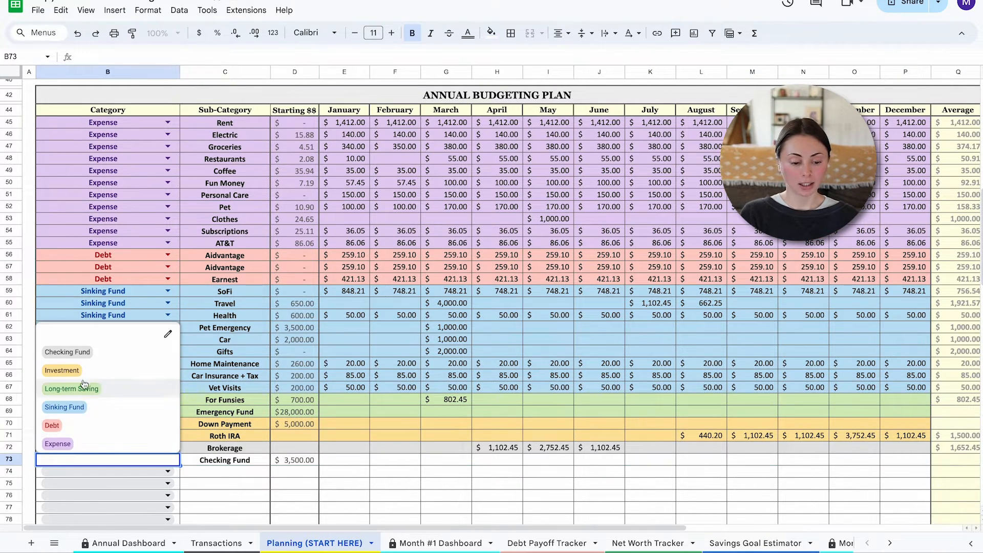
{"action": "left_click", "coordinate": [103, 357]}
{"action": "left_click", "coordinate": [115, 449]}
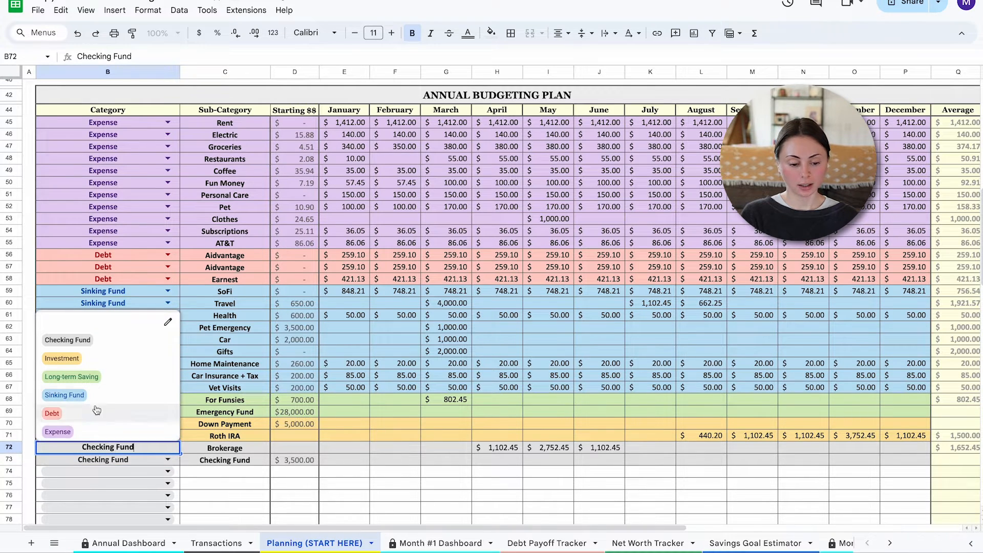
{"action": "left_click", "coordinate": [77, 358]}
{"action": "left_click", "coordinate": [108, 422]}
{"action": "left_click", "coordinate": [108, 423]}
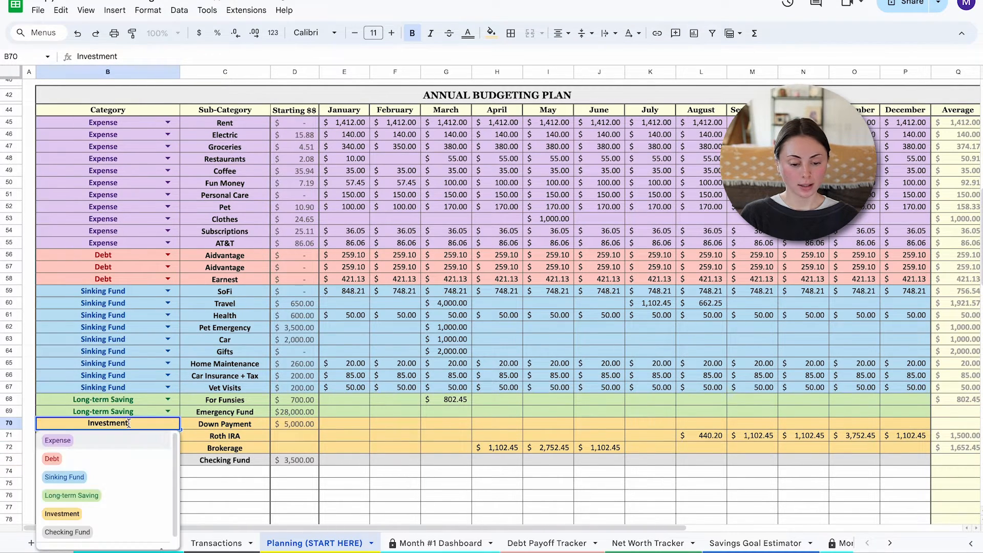
{"action": "left_click", "coordinate": [88, 496]}
Set the category to Sinking Fund for the For Funsies row and Debt for the SoFi row
{"action": "left_click", "coordinate": [139, 400]}
{"action": "left_click", "coordinate": [140, 401]}
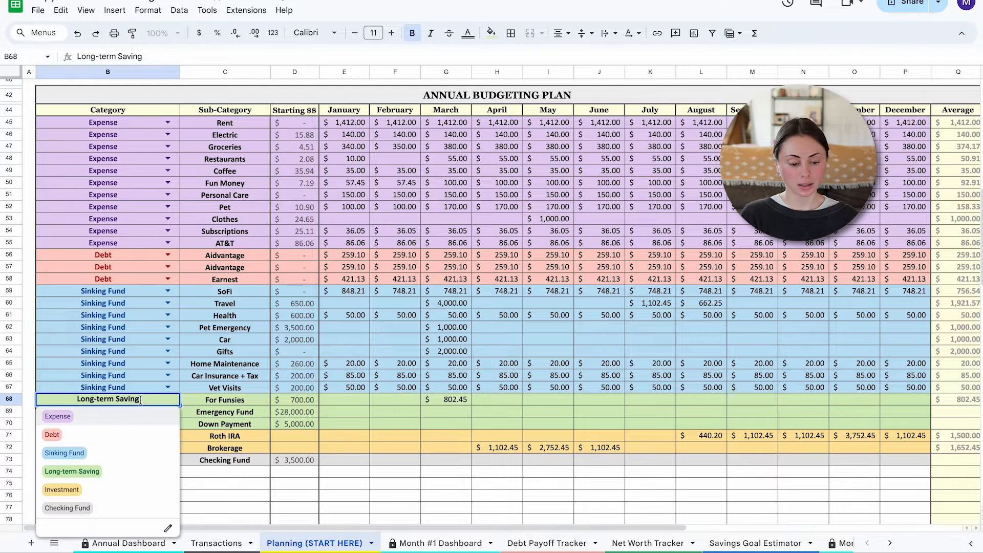
{"action": "left_click", "coordinate": [114, 451]}
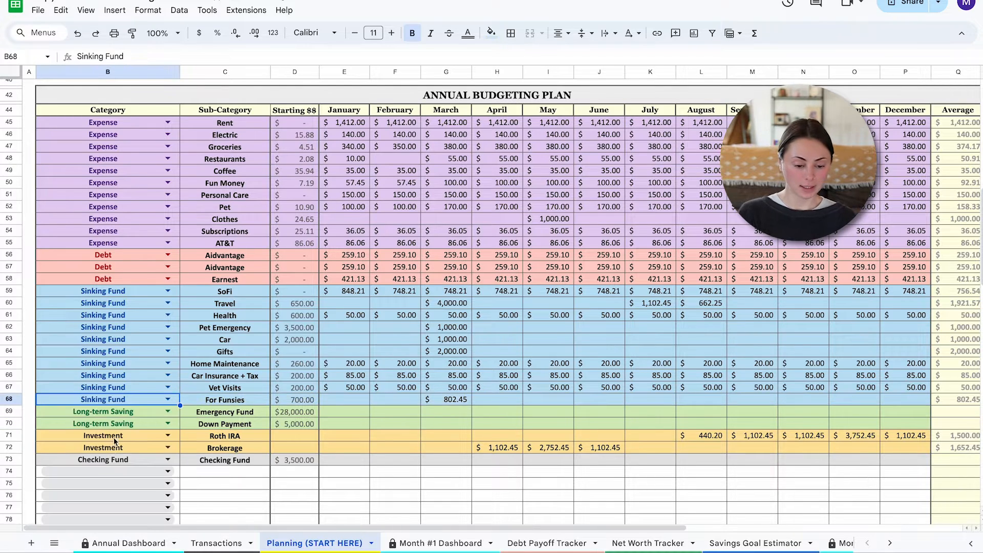
{"action": "double_click", "coordinate": [139, 291]}
{"action": "left_click", "coordinate": [108, 325]}
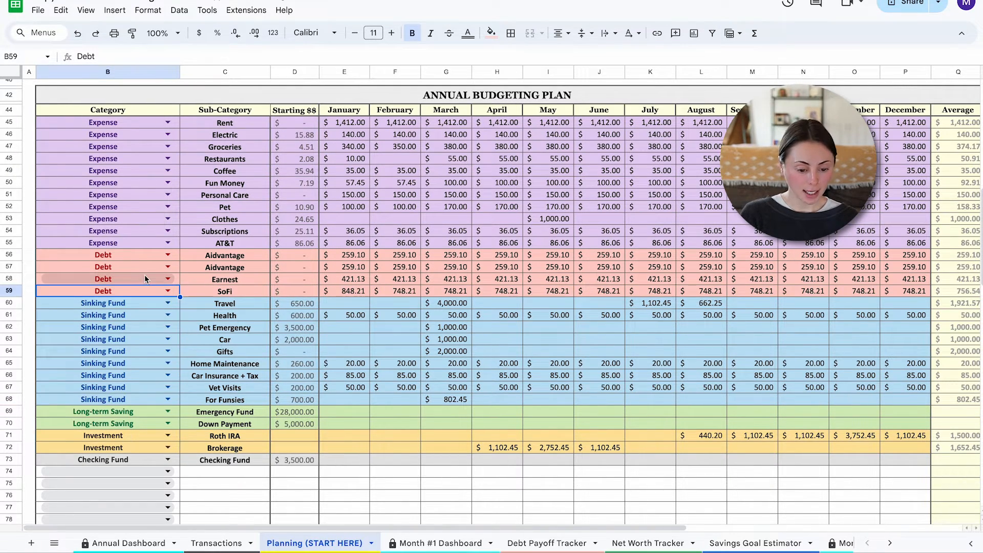
Change the upper duplicate Aidvantage row's category to Expense and clear its sub-category, starting amount and monthly amounts
{"action": "left_click", "coordinate": [130, 255]}
{"action": "left_click", "coordinate": [130, 255]}
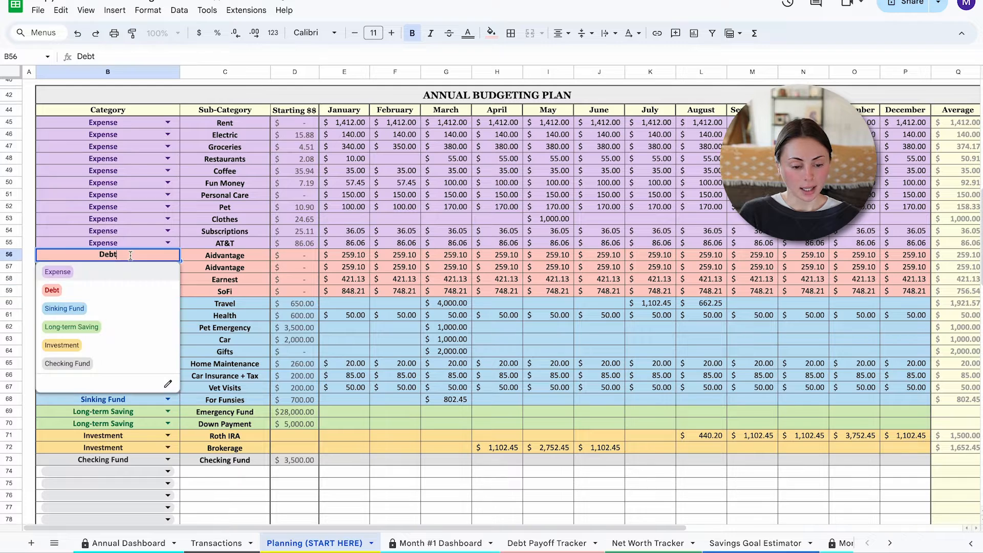
{"action": "left_click", "coordinate": [88, 275]}
{"action": "left_click_drag", "start_coordinate": [220, 255], "coordinate": [917, 261]}
{"action": "key", "text": "Delete"}
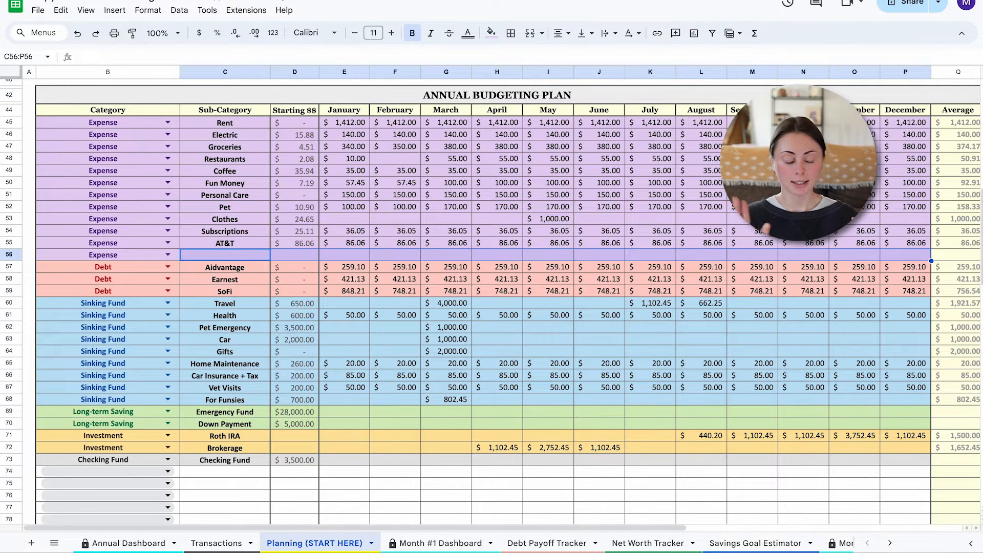
Name the blank Expense row's sub-category Forgotten Expense
{"action": "left_click", "coordinate": [660, 256]}
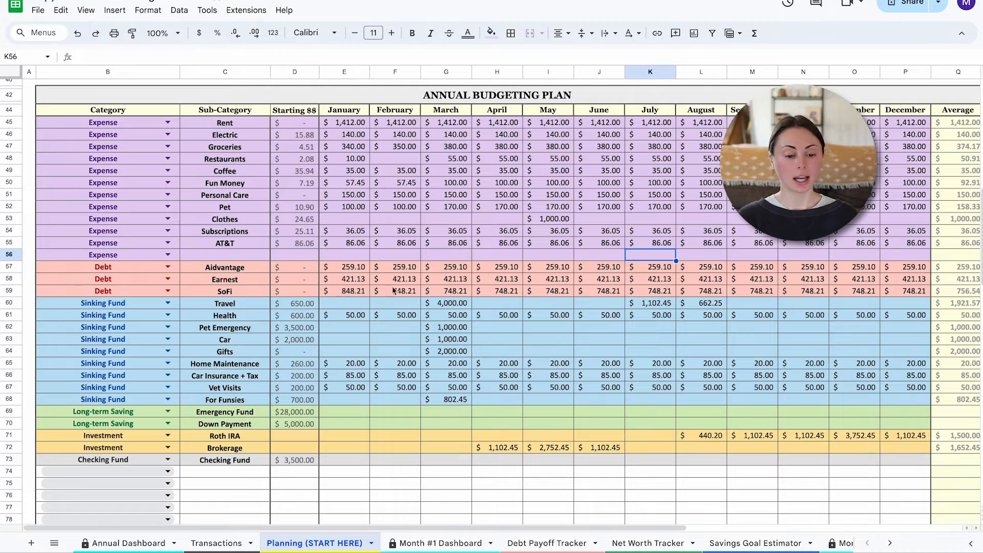
{"action": "left_click", "coordinate": [250, 260]}
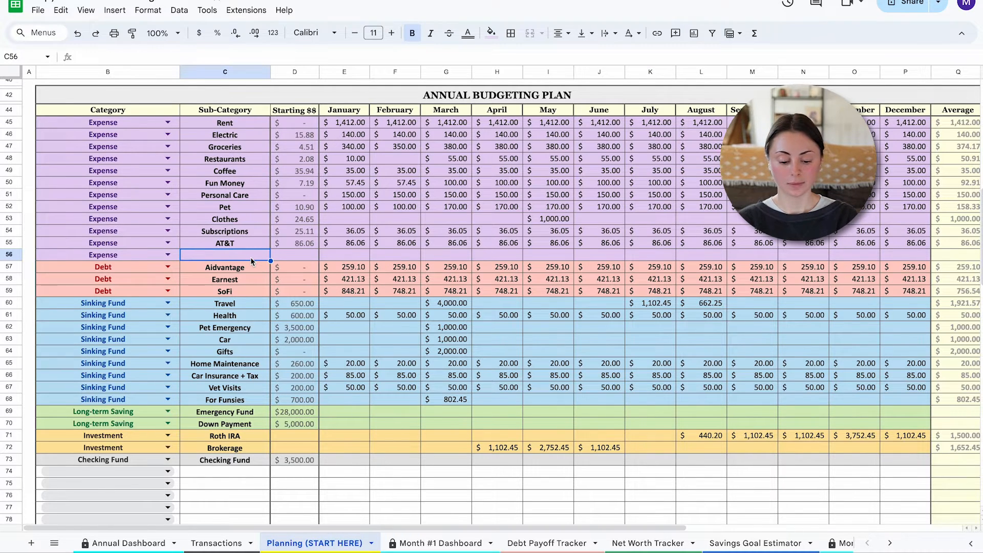
{"action": "type", "text": "Forgotten "}
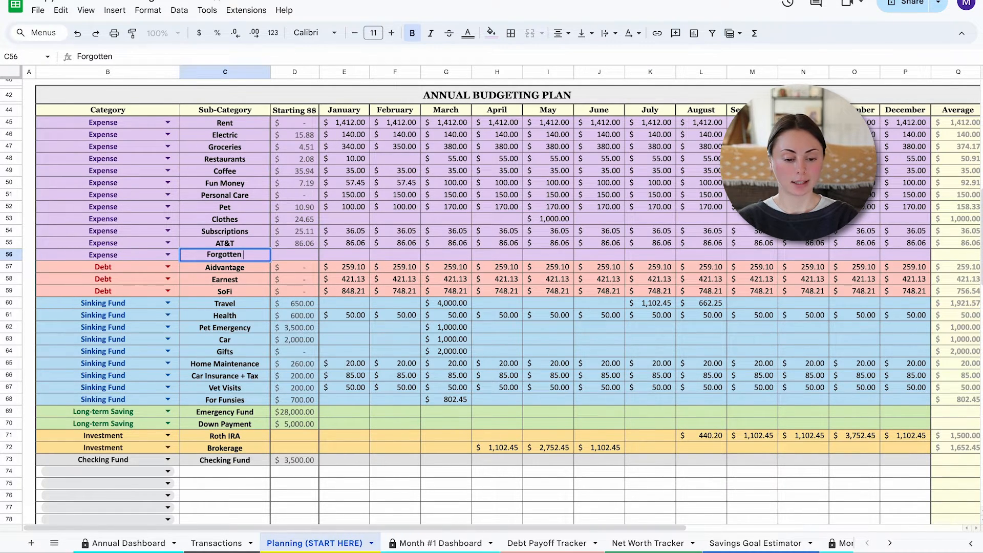
{"action": "type", "text": "Expense"}
{"action": "left_click", "coordinate": [336, 257]}
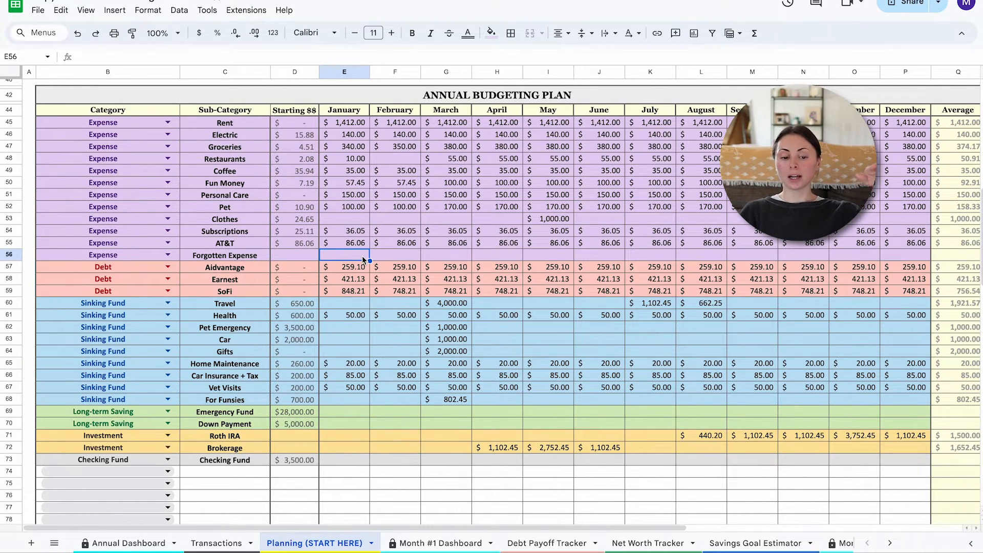
Enter "Chekcing Fund" as the sub-category in the empty row below Checking Fund
{"action": "left_click_drag", "start_coordinate": [237, 112], "coordinate": [252, 469]}
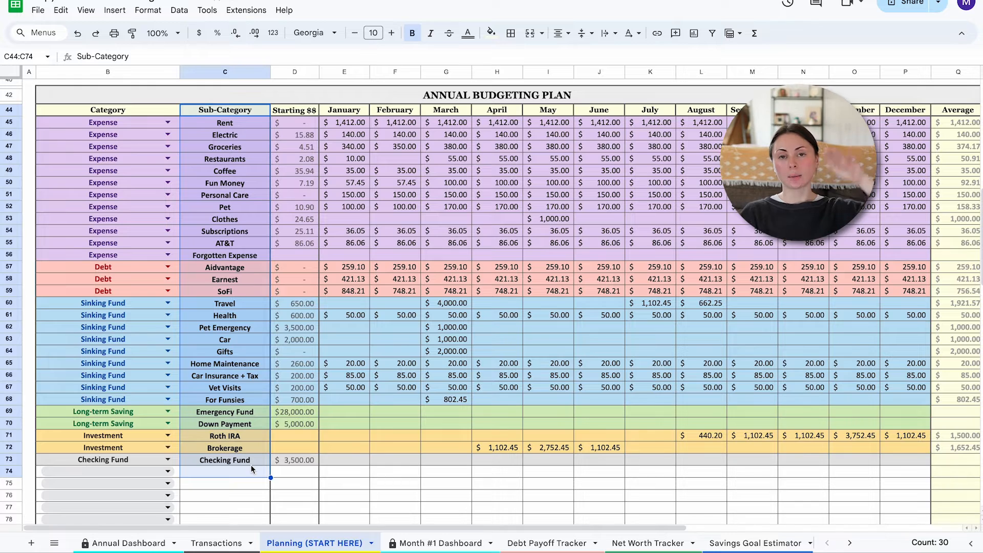
{"action": "left_click", "coordinate": [246, 368]}
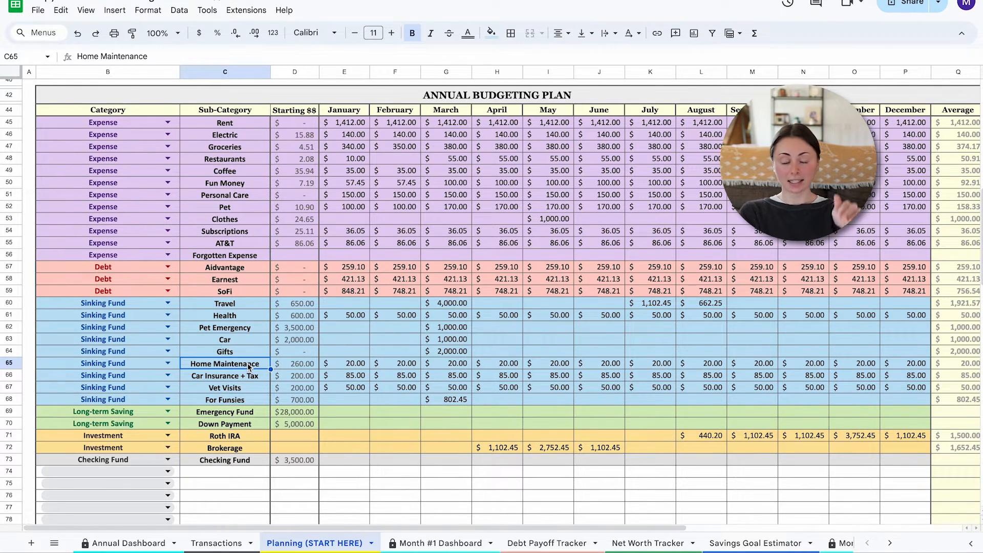
{"action": "left_click", "coordinate": [251, 463]}
{"action": "left_click", "coordinate": [251, 471]}
{"action": "type", "text": "Chekcing"}
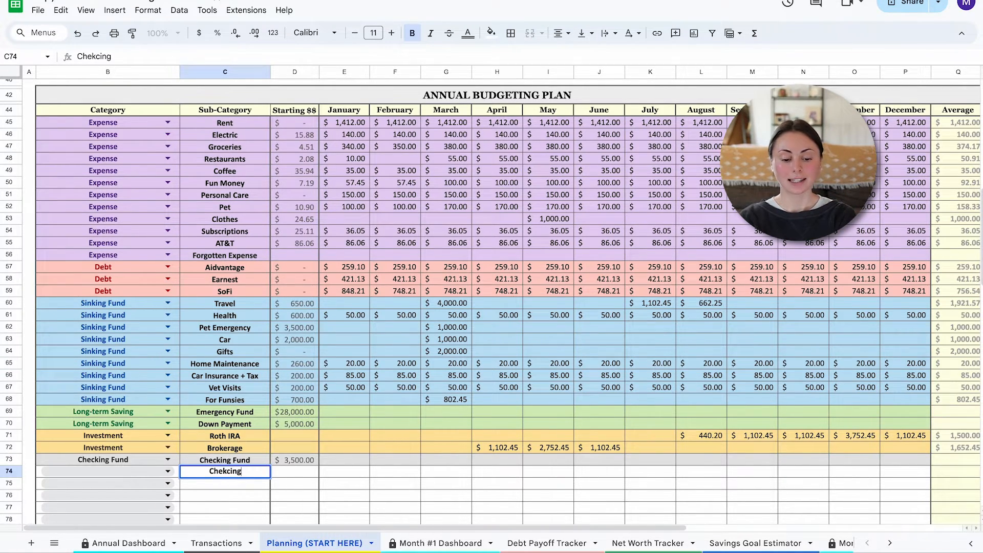
{"action": "type", "text": " Fund"}
{"action": "key", "text": "Return"}
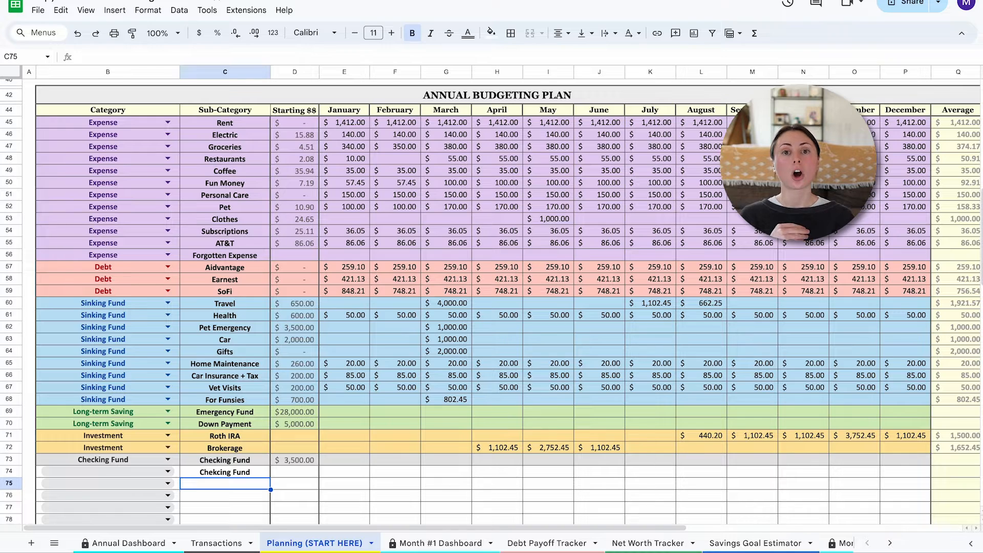
In Paycheck Deductions, set the first category to Investment and enter the sub-categories 401k (me) and 401k (match)
{"action": "scroll", "coordinate": [134, 328], "scroll_direction": "down", "scroll_amount": 5}
{"action": "double_click", "coordinate": [132, 291]}
{"action": "left_click", "coordinate": [124, 305]}
{"action": "left_click", "coordinate": [229, 290]}
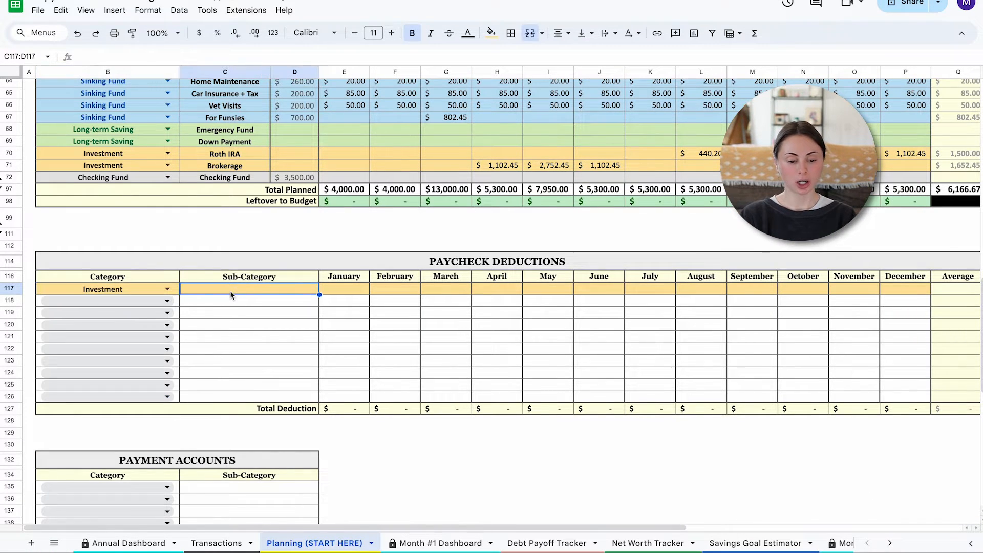
{"action": "type", "text": "401k (me)"}
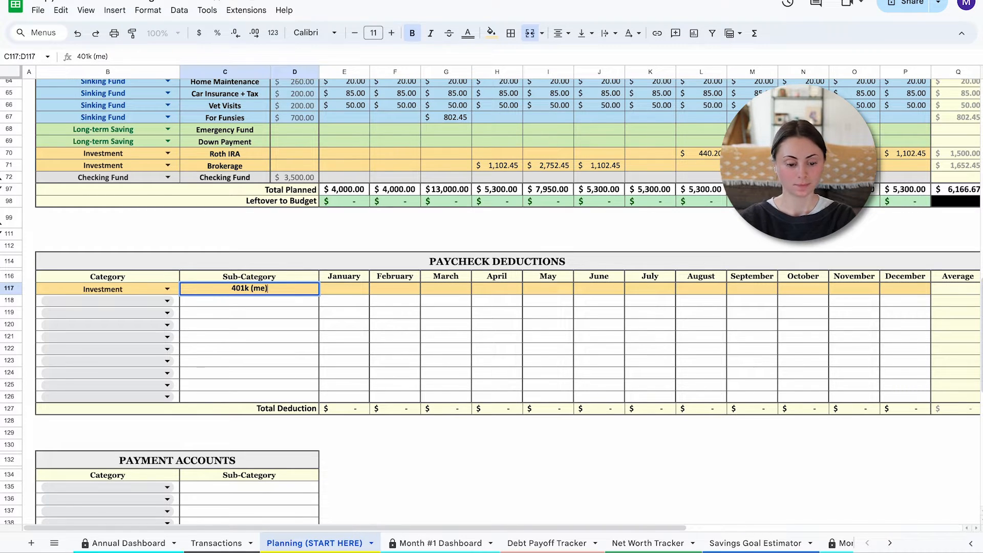
{"action": "key", "text": "Return"}
{"action": "type", "text": "401k (match"}
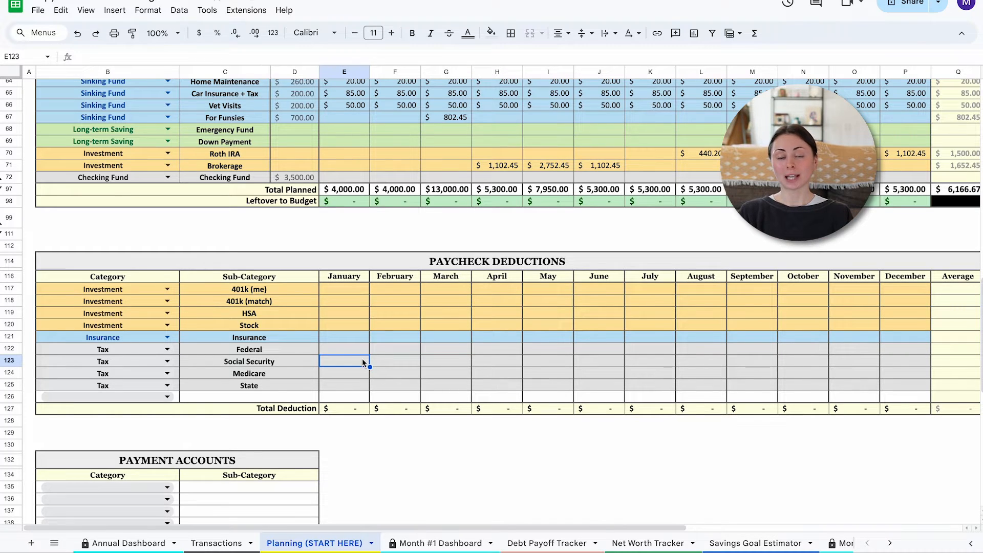
{"action": "scroll", "coordinate": [362, 363], "scroll_direction": "down", "scroll_amount": 6}
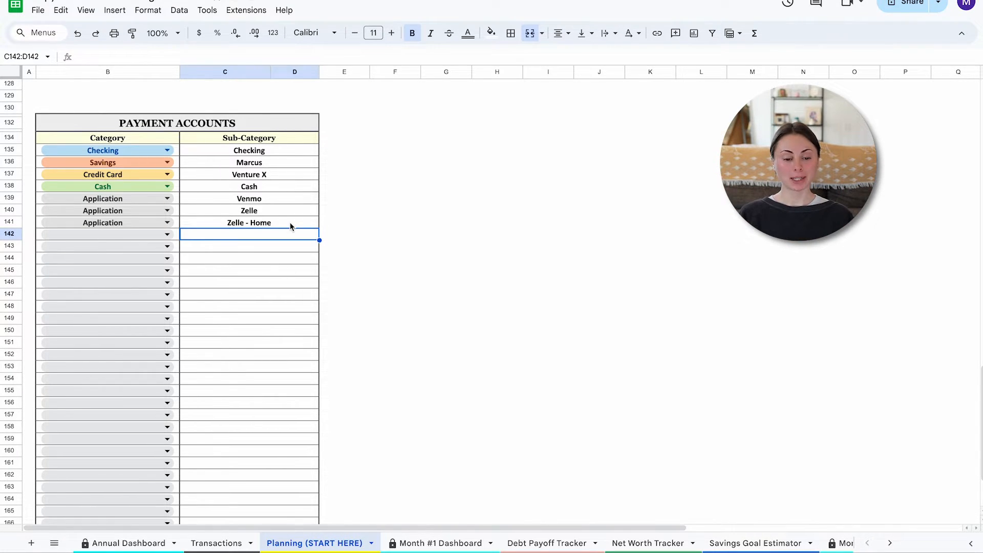
{"action": "left_click", "coordinate": [290, 225]}
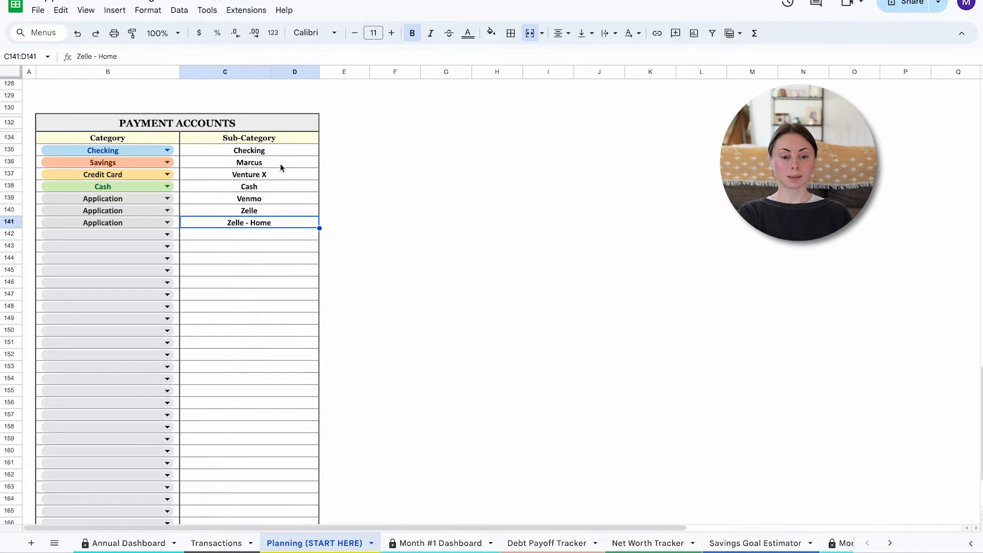
{"action": "left_click", "coordinate": [306, 214]}
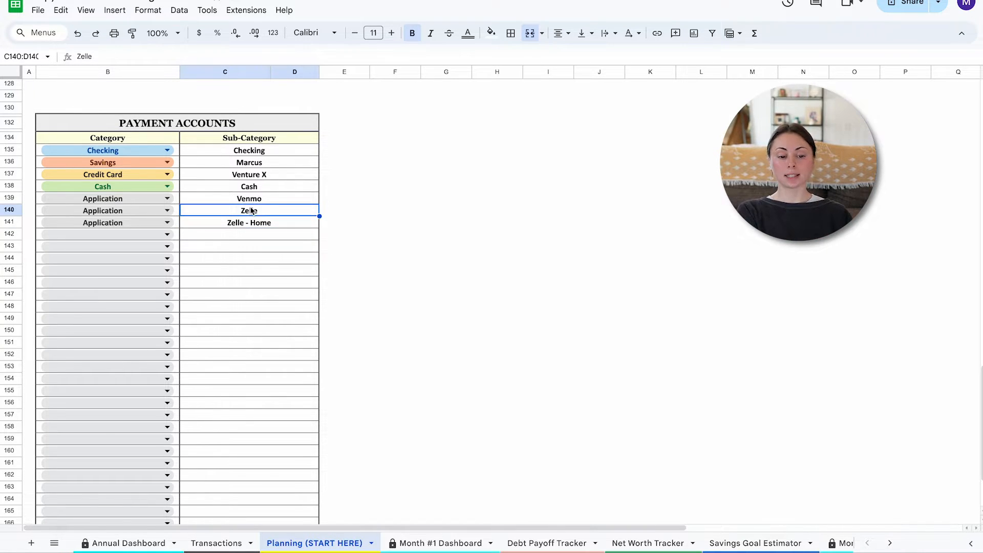
{"action": "left_click", "coordinate": [299, 225]}
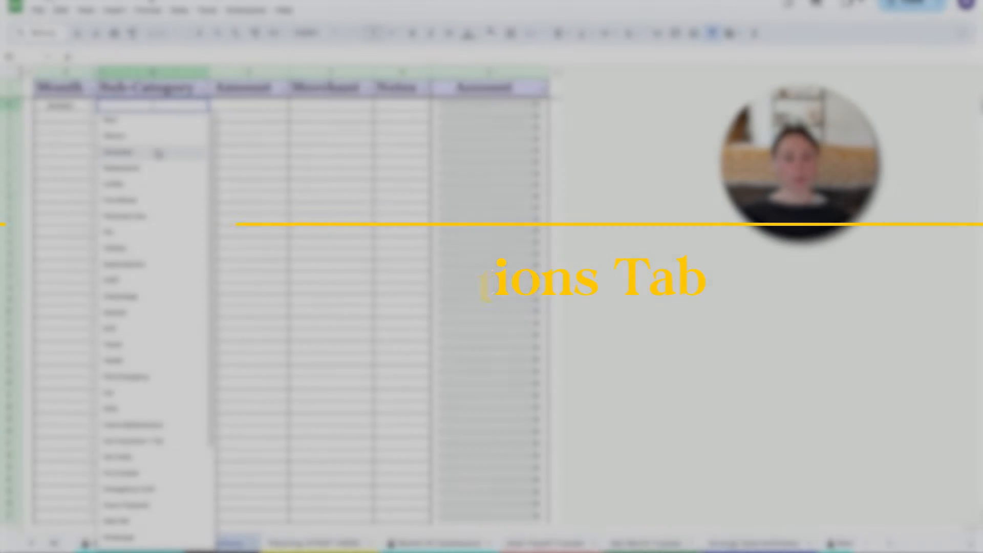
Complete the first January transaction with sub-category Groceries, an amount of 50 and the account Zelle - Home
{"action": "left_click", "coordinate": [159, 153]}
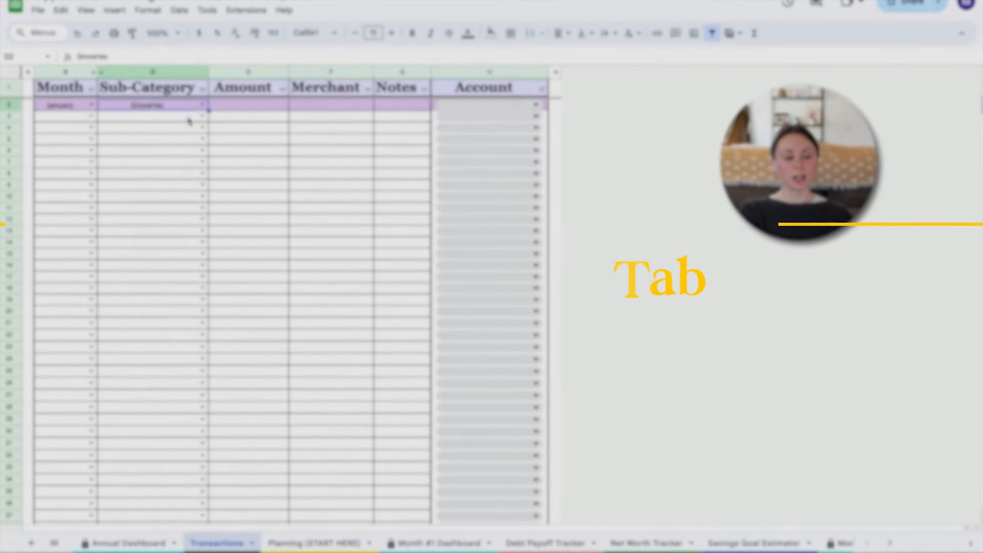
{"action": "left_click", "coordinate": [220, 108]}
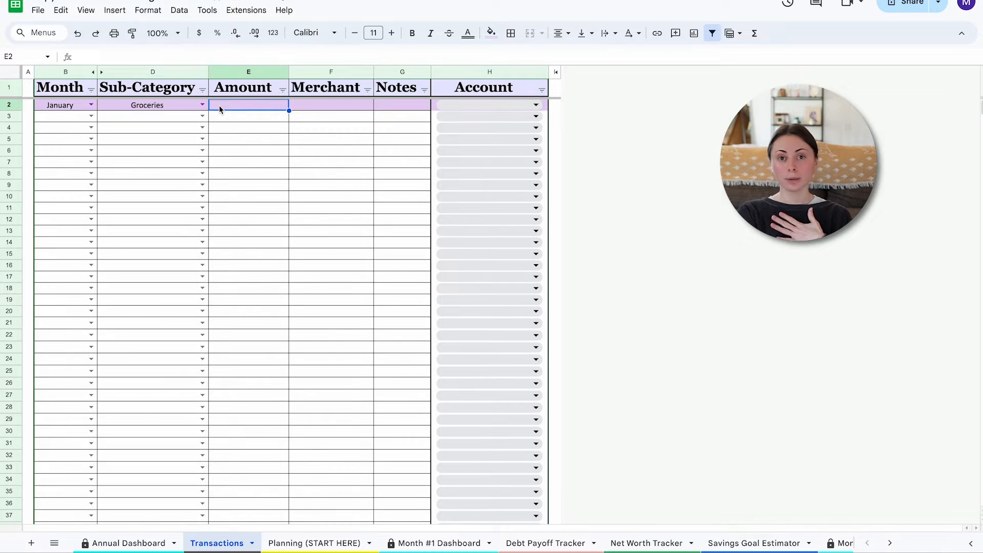
{"action": "type", "text": "50"}
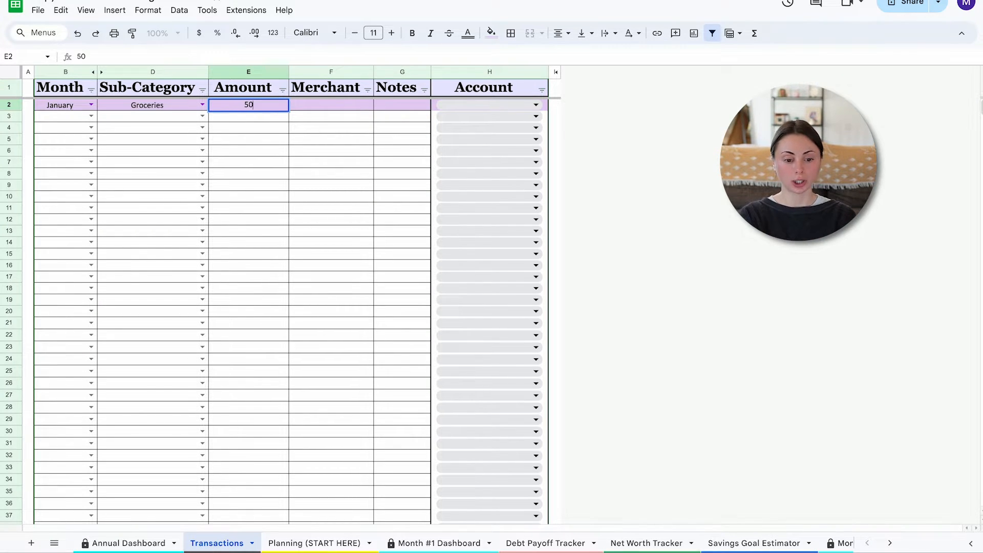
{"action": "left_click", "coordinate": [318, 106]}
{"action": "left_click", "coordinate": [460, 105]}
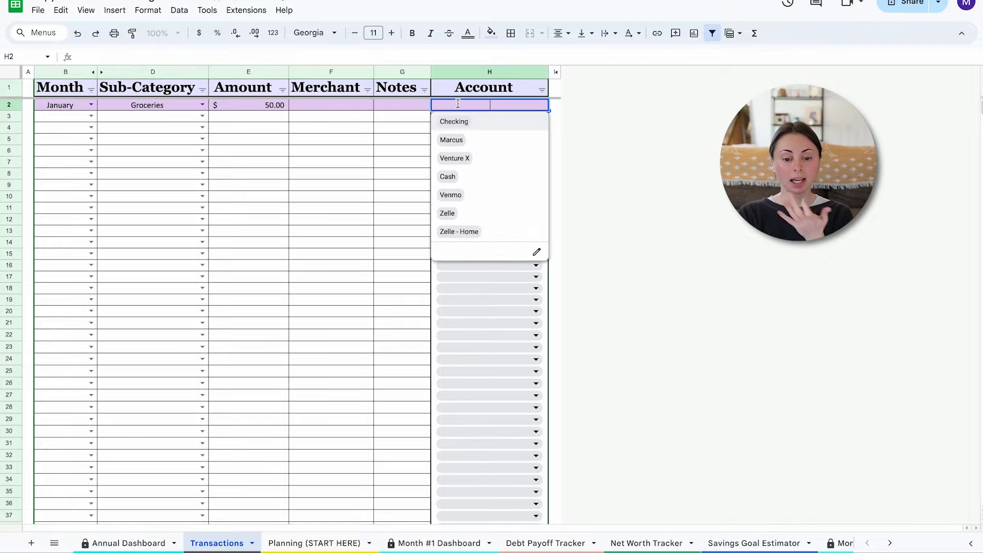
{"action": "left_click", "coordinate": [481, 233]}
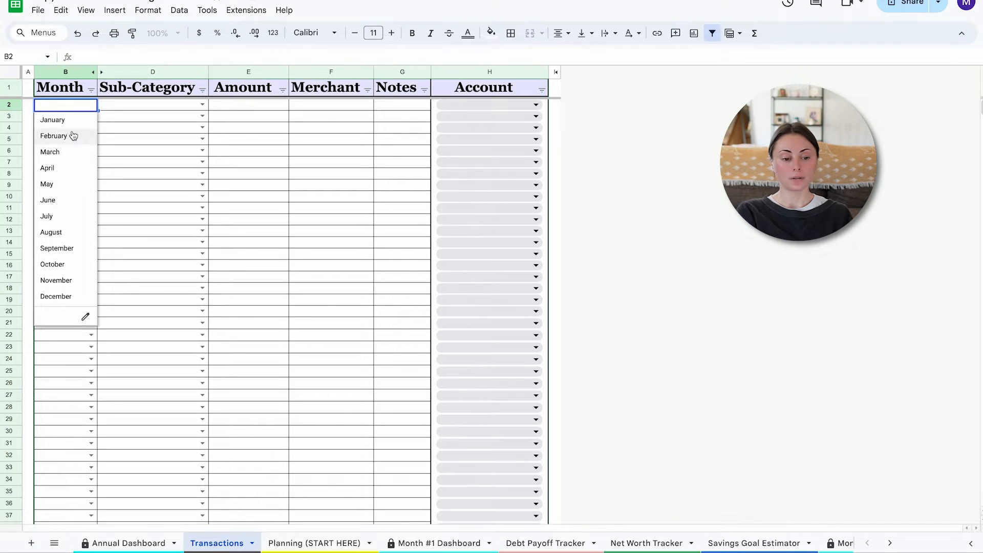
In row 2 of the transactions, log a January Salary entry of 1000 with Checking as the account
{"action": "left_click", "coordinate": [62, 120]}
{"action": "left_click", "coordinate": [203, 104]}
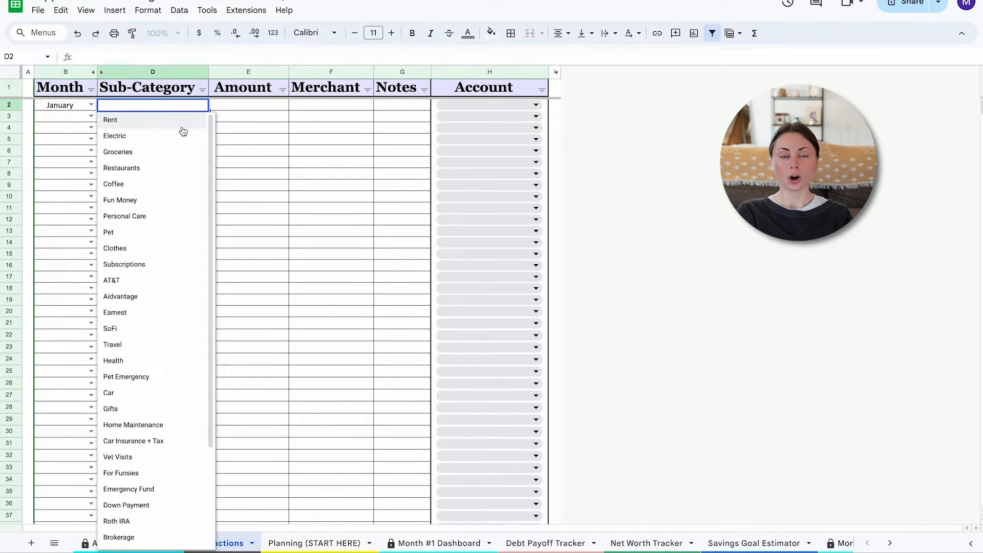
{"action": "scroll", "coordinate": [183, 131], "scroll_direction": "down", "scroll_amount": 3}
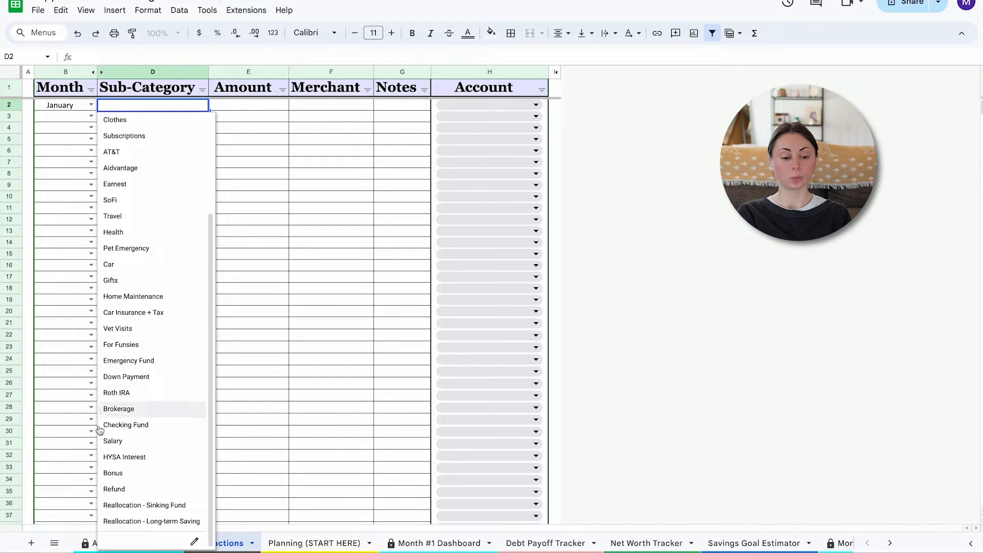
{"action": "left_click", "coordinate": [137, 108]}
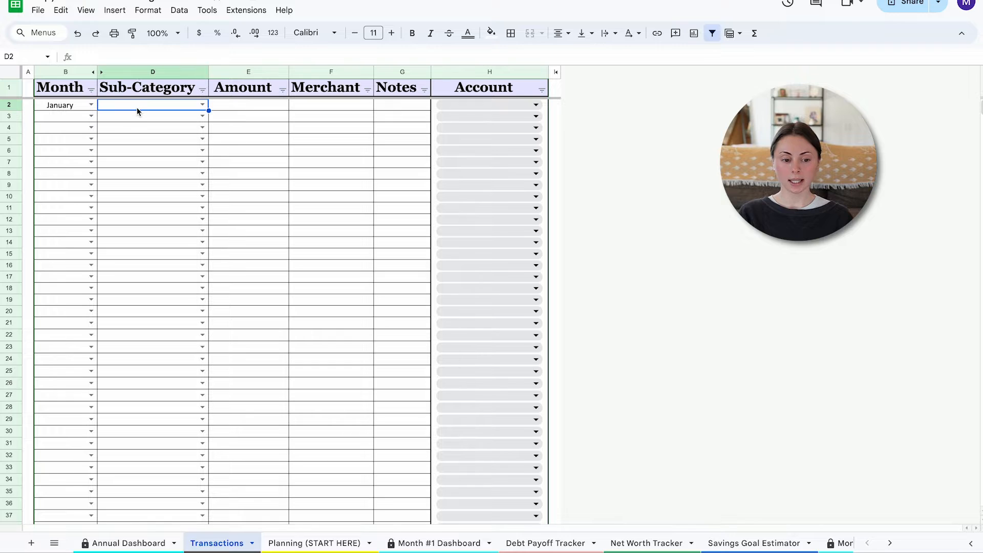
{"action": "left_click", "coordinate": [202, 105]}
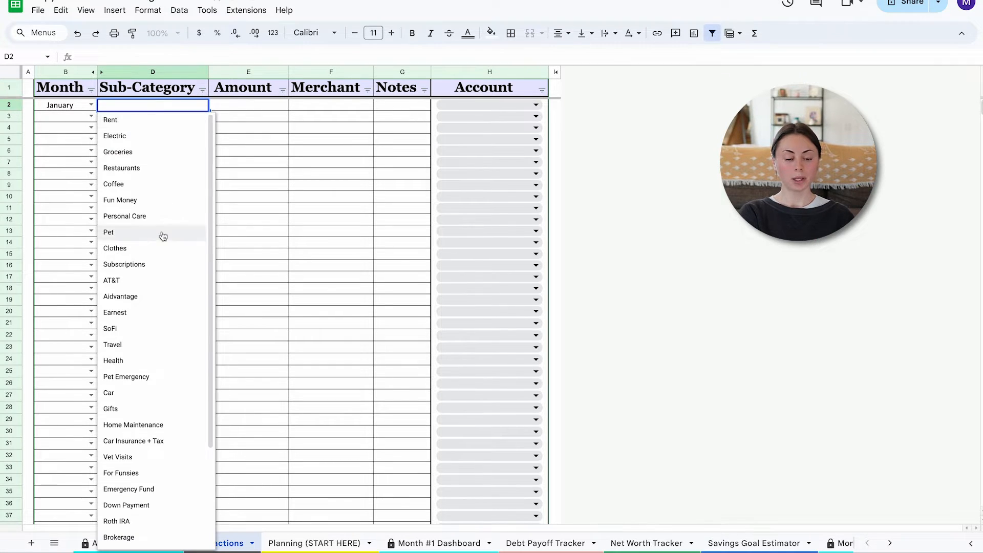
{"action": "scroll", "coordinate": [140, 445], "scroll_direction": "down", "scroll_amount": 3}
{"action": "left_click", "coordinate": [140, 438]}
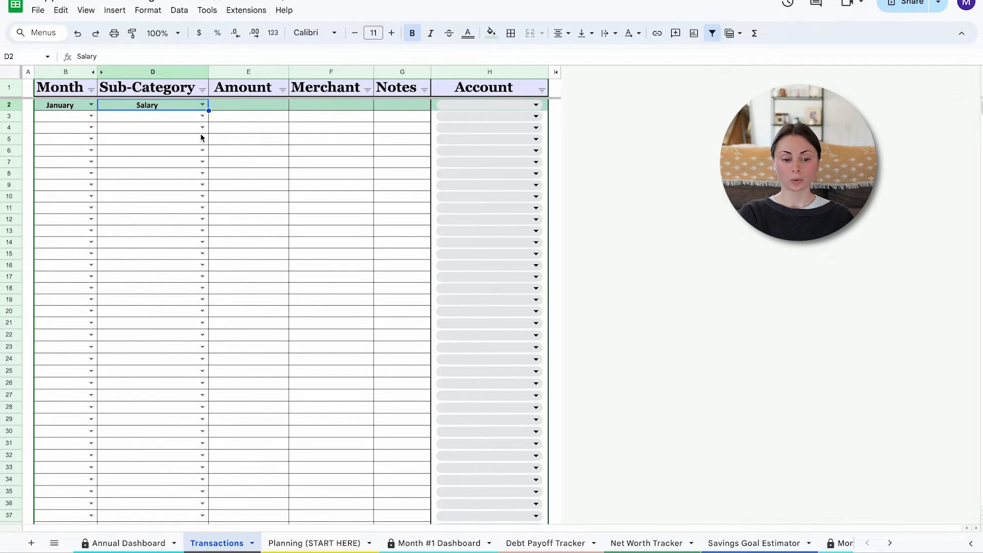
{"action": "left_click", "coordinate": [245, 109]}
{"action": "type", "text": "100"}
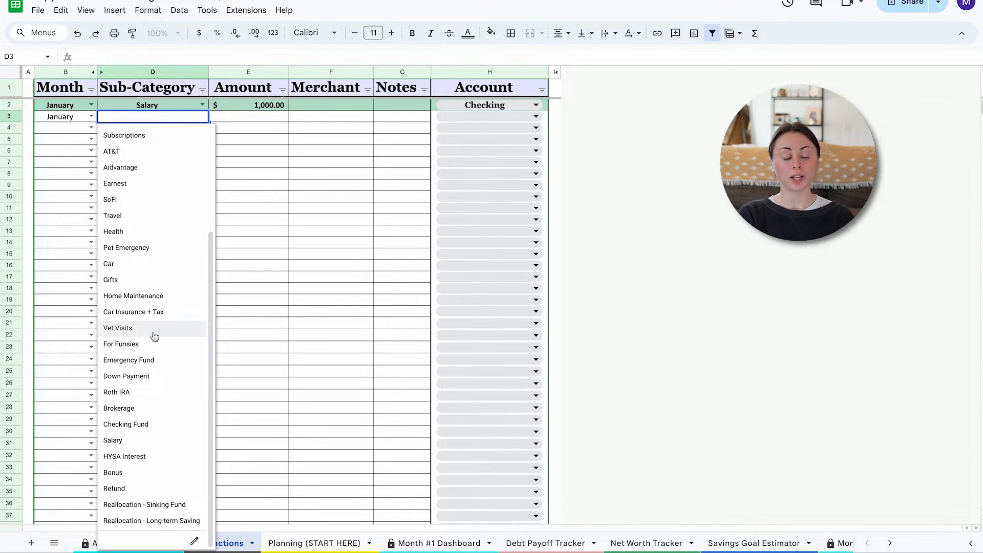
In row 3, log a January Roth IRA entry of 7000 with Marcus as the account
{"action": "left_click", "coordinate": [148, 392]}
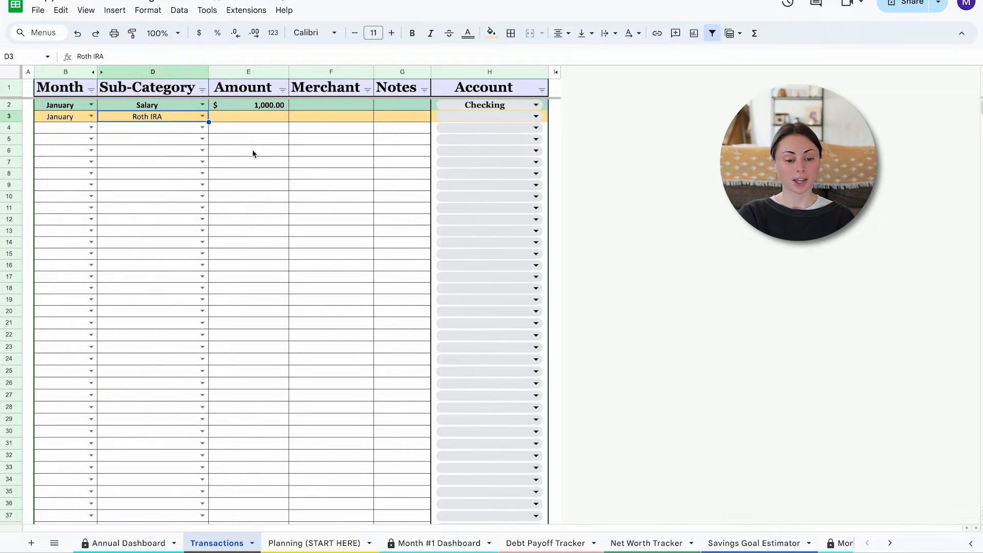
{"action": "left_click", "coordinate": [256, 117]}
{"action": "type", "text": "7000"}
{"action": "key", "text": "Return"}
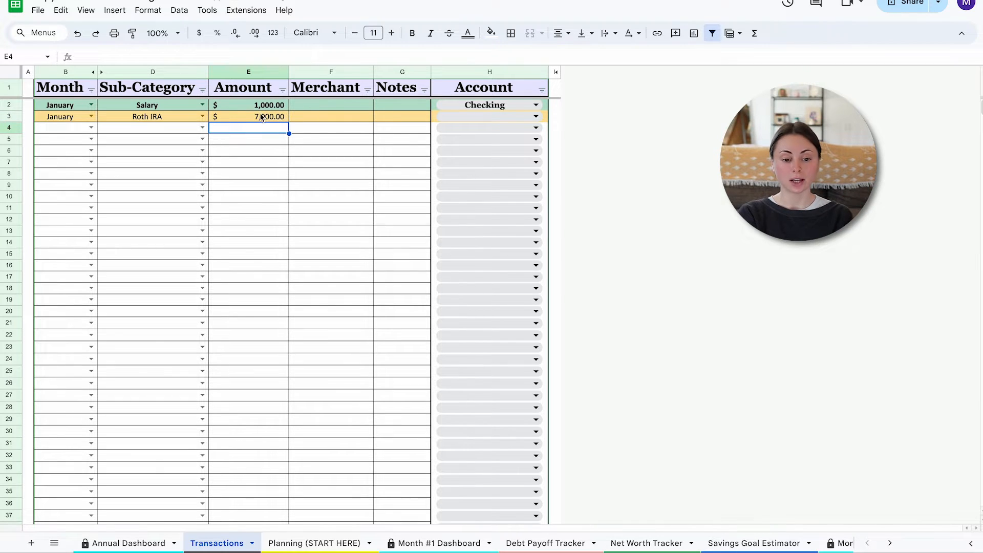
{"action": "left_click", "coordinate": [453, 116]}
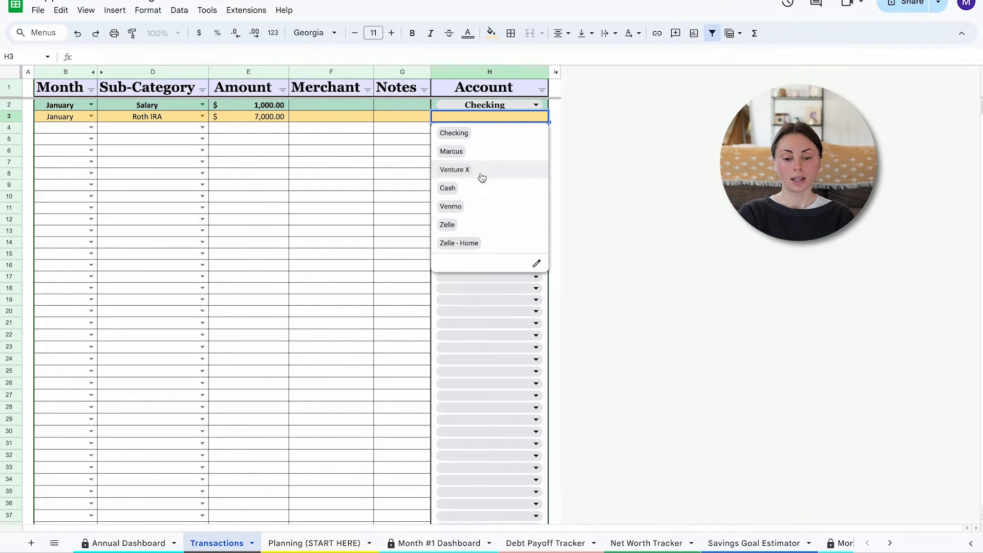
{"action": "left_click", "coordinate": [491, 151]}
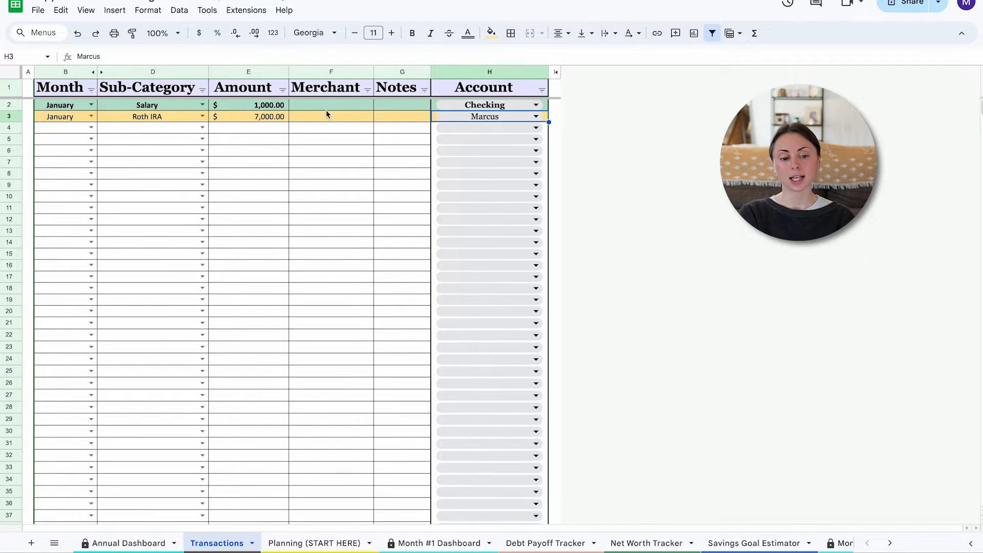
In row 4, log a January Rent entry of 1412 with Checking as the account
{"action": "left_click", "coordinate": [91, 127]}
{"action": "left_click", "coordinate": [53, 140]}
{"action": "left_click", "coordinate": [201, 127]}
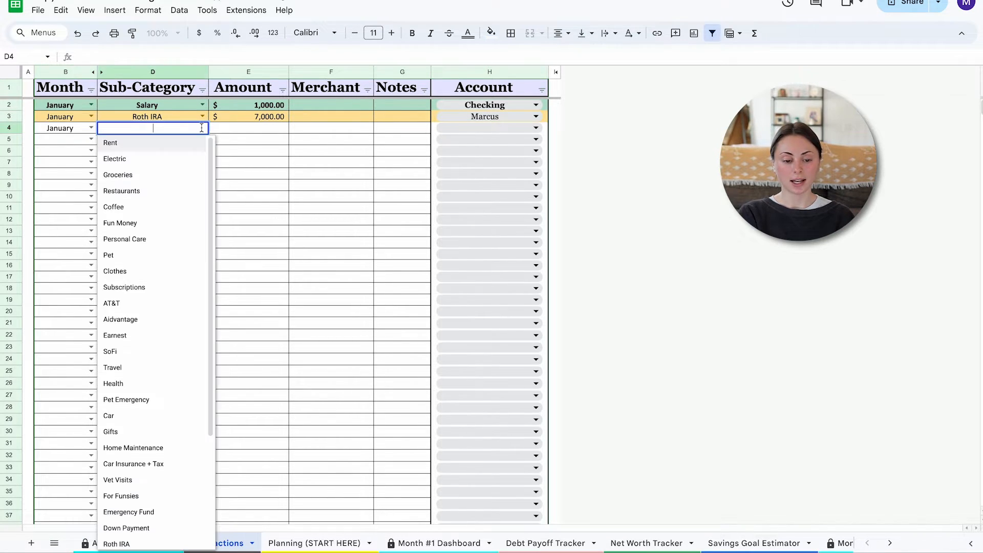
{"action": "left_click", "coordinate": [181, 147]}
{"action": "left_click", "coordinate": [248, 127]}
{"action": "type", "text": "1412"}
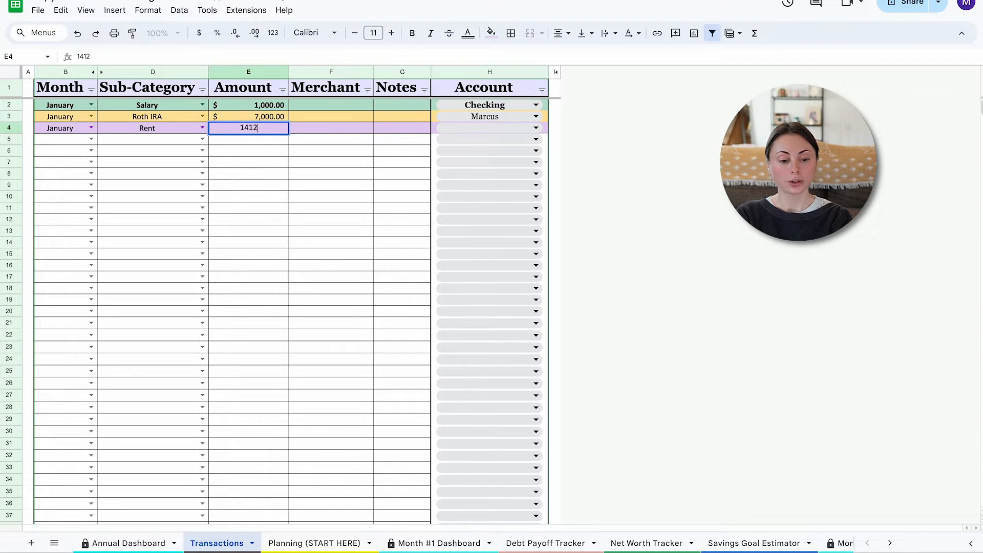
{"action": "left_click", "coordinate": [447, 128]}
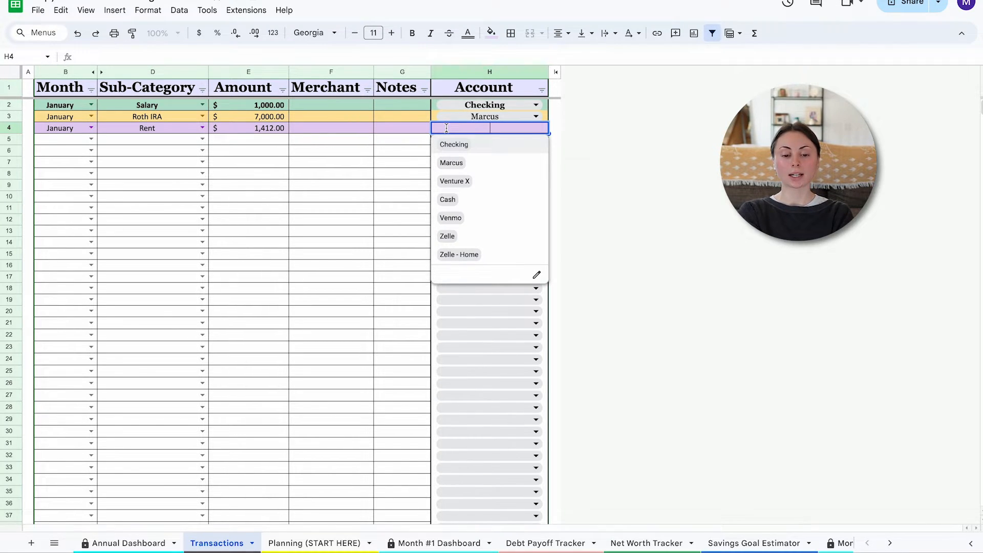
{"action": "left_click", "coordinate": [453, 145]}
{"action": "left_click", "coordinate": [376, 167]}
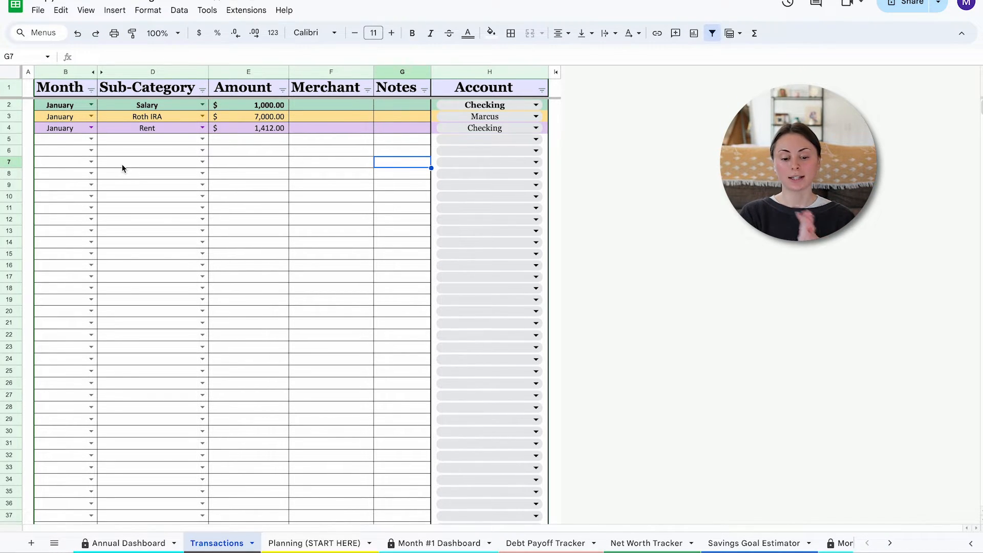
In row 5, set the month to January and the sub-category to Travel
{"action": "left_click", "coordinate": [91, 139]}
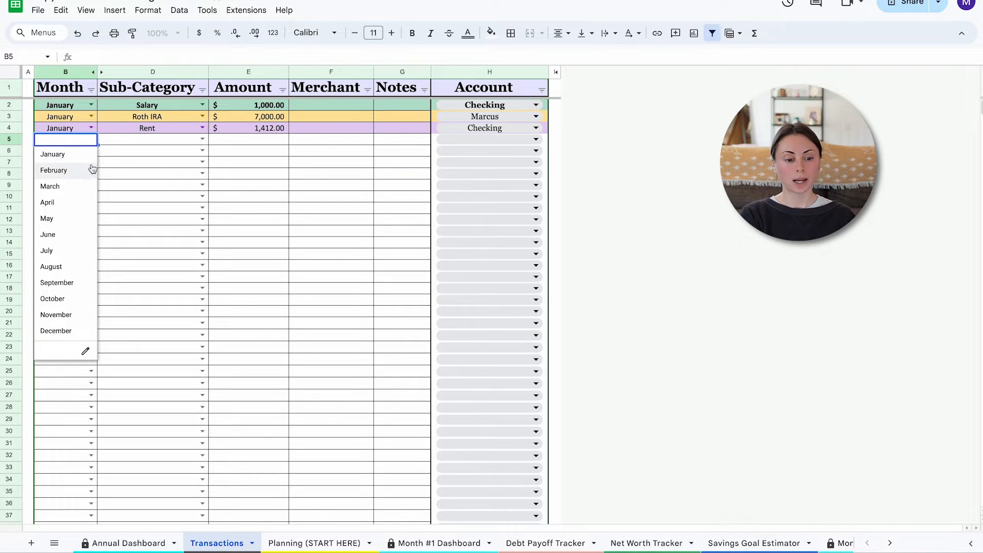
{"action": "left_click", "coordinate": [79, 156]}
{"action": "left_click", "coordinate": [202, 139]}
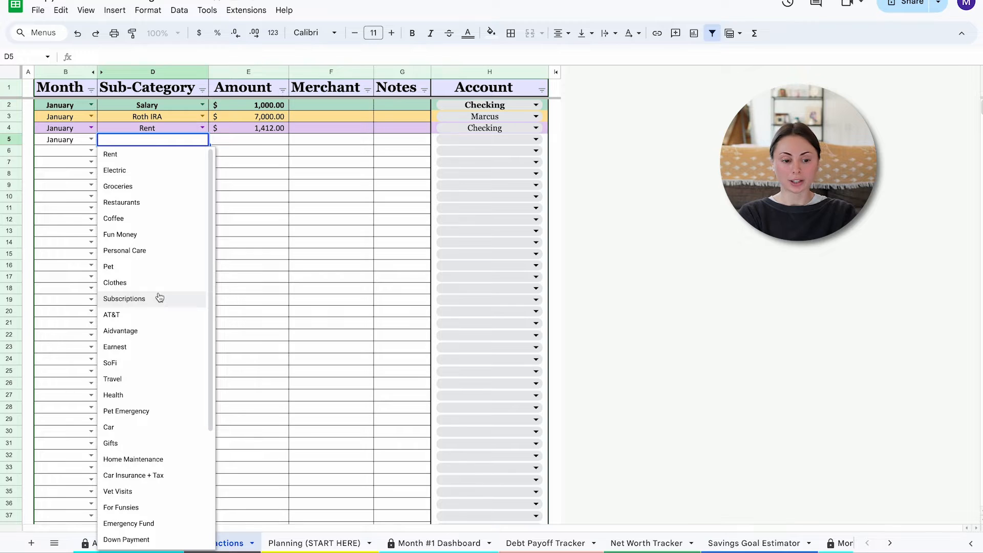
{"action": "scroll", "coordinate": [148, 328], "scroll_direction": "down", "scroll_amount": 2}
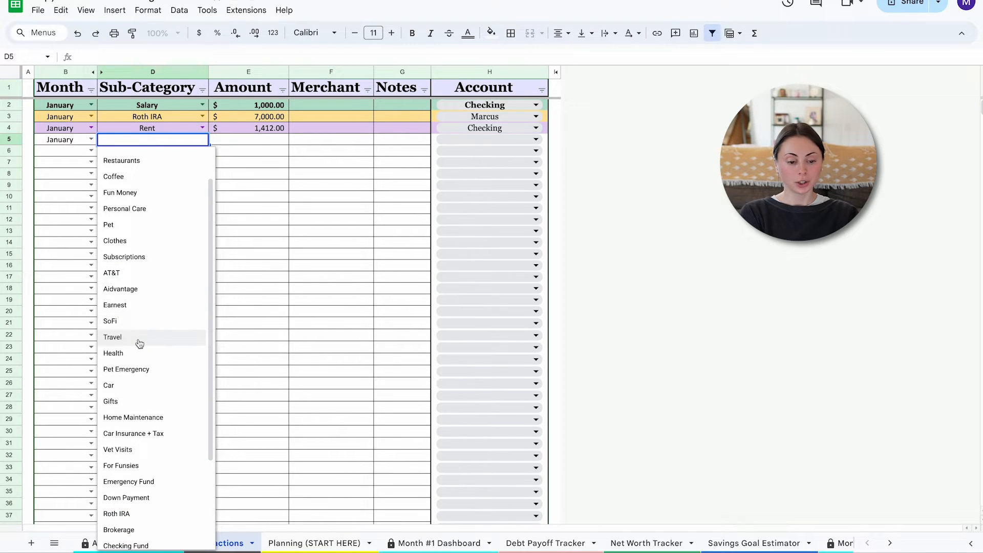
{"action": "left_click", "coordinate": [139, 342]}
Enter "transferred $500" as the merchant of the January Travel transaction, leaving its amount blank
{"action": "left_click", "coordinate": [241, 142]}
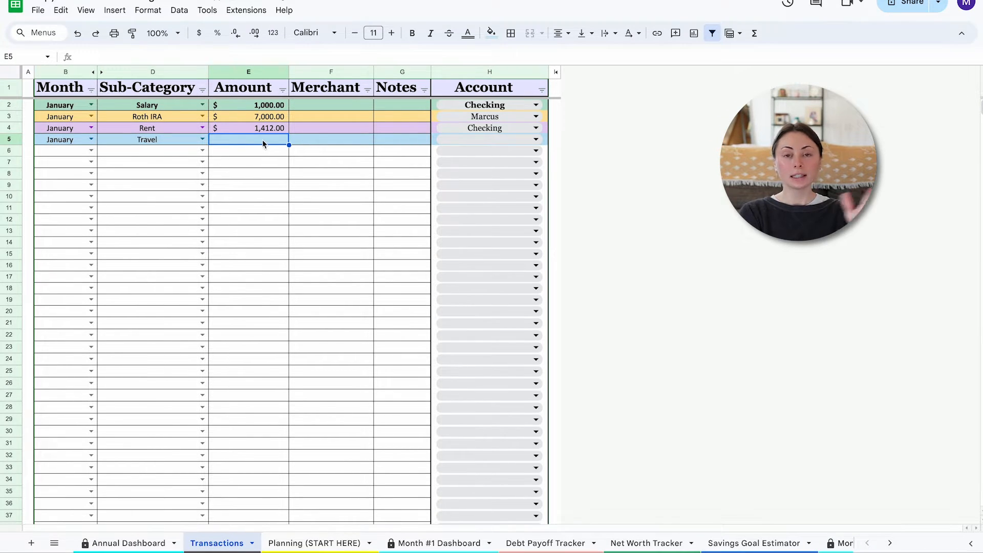
{"action": "left_click", "coordinate": [324, 138]}
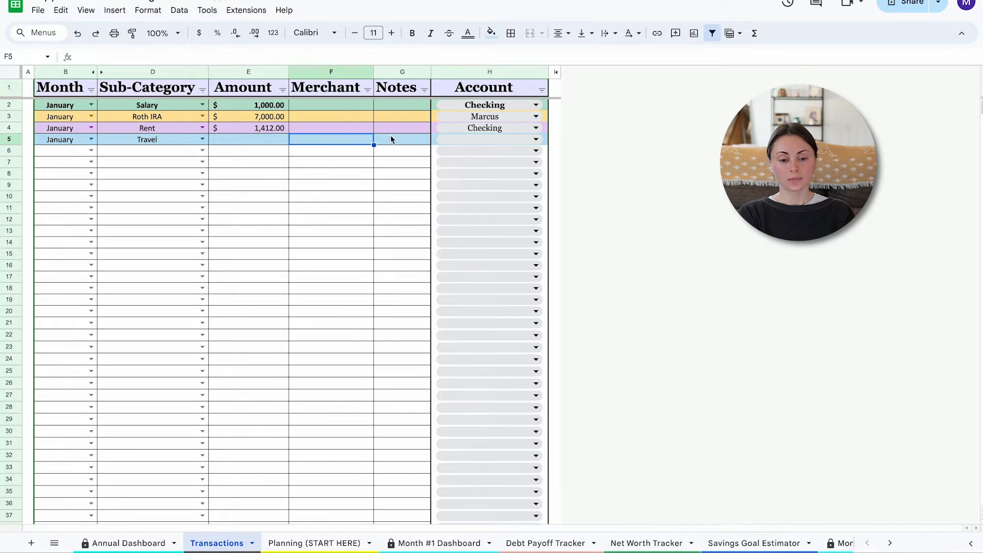
{"action": "left_click", "coordinate": [401, 140]}
{"action": "left_click", "coordinate": [333, 144]}
{"action": "type", "text": "transferre"}
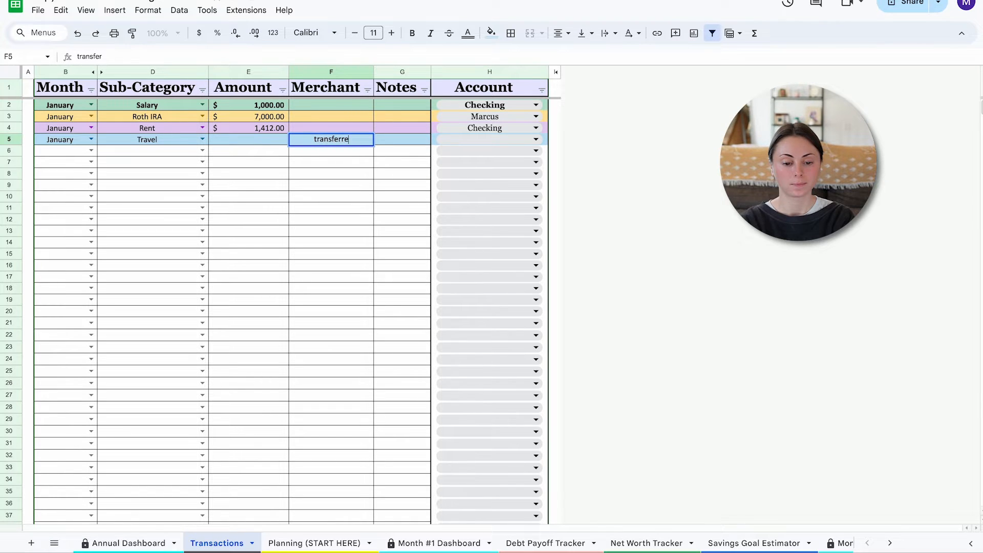
{"action": "type", "text": "d $500"}
{"action": "key", "text": "Return"}
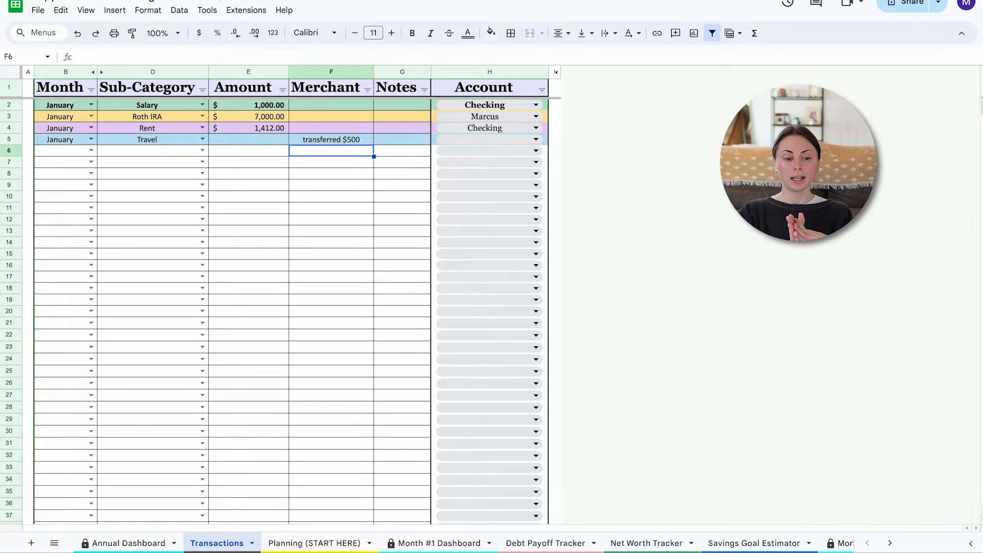
{"action": "left_click", "coordinate": [241, 142]}
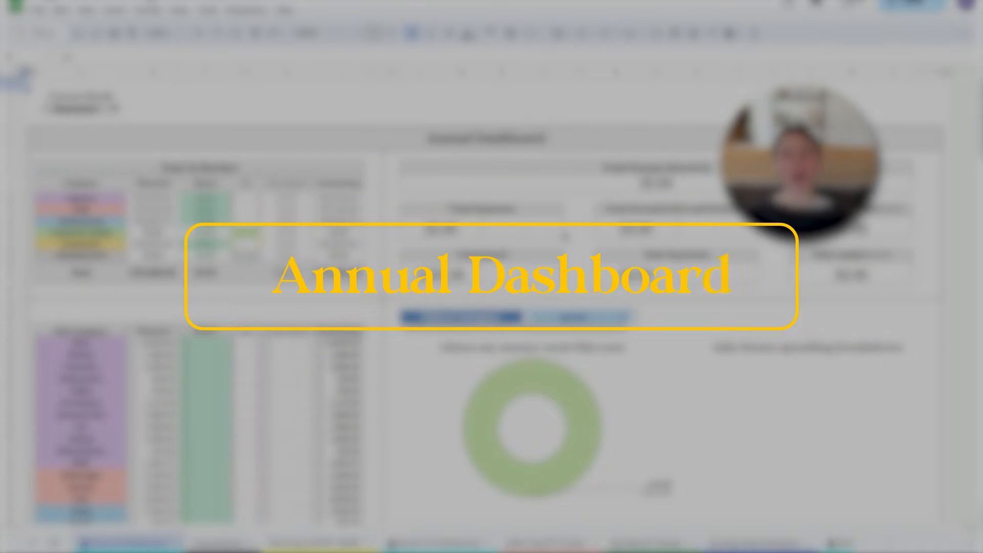
Set the Annual Dashboard's current month to February and allow the edit of the protected cell
{"action": "left_click", "coordinate": [114, 108]}
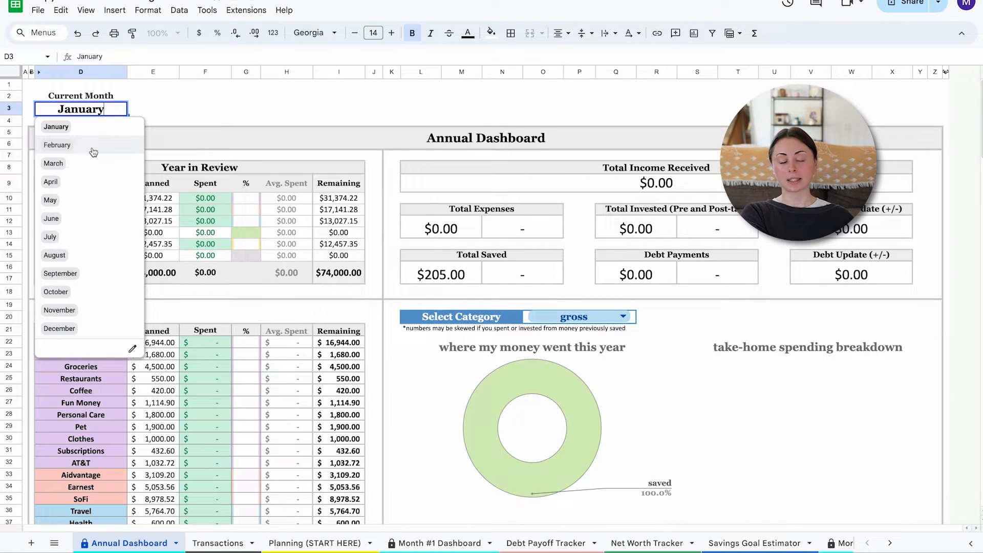
{"action": "left_click", "coordinate": [59, 126]}
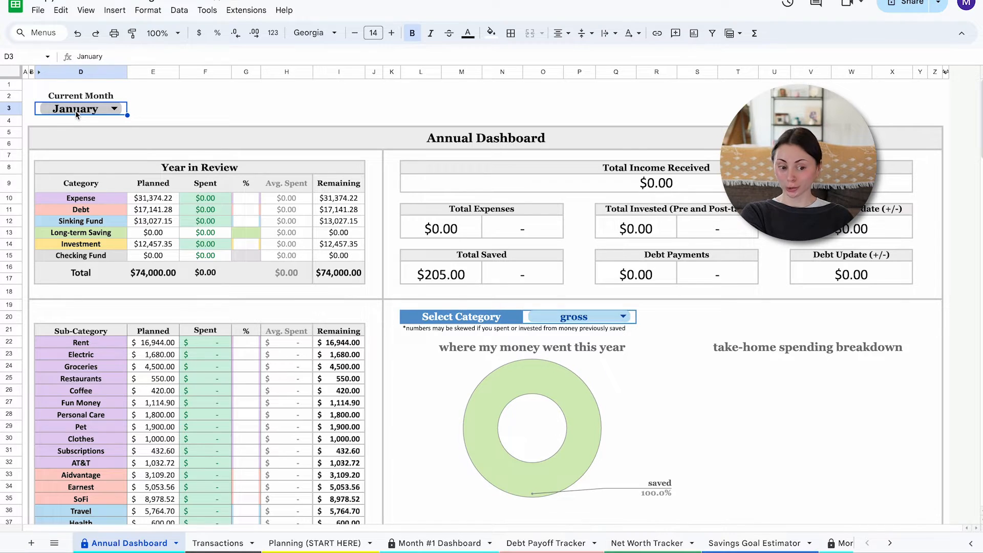
{"action": "double_click", "coordinate": [76, 110]}
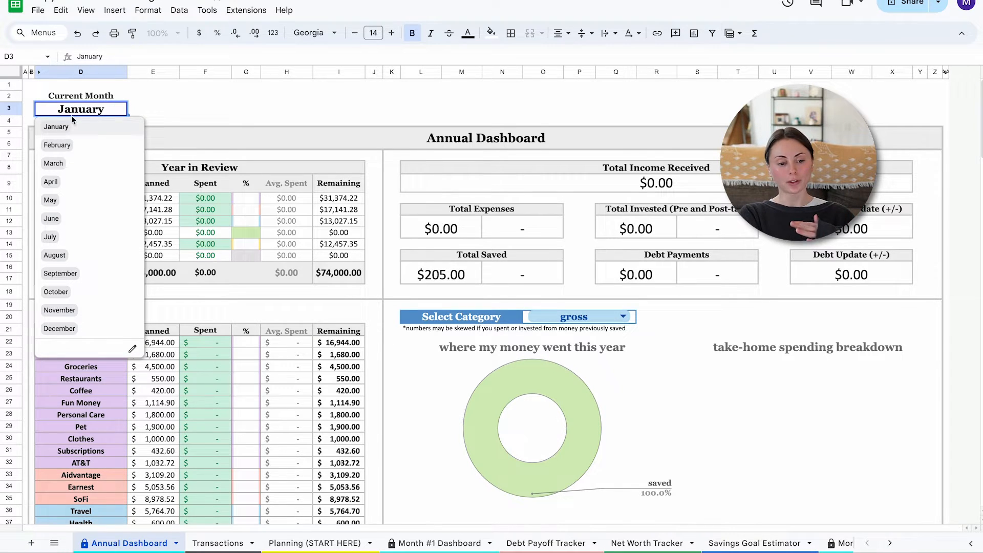
{"action": "left_click", "coordinate": [57, 144]}
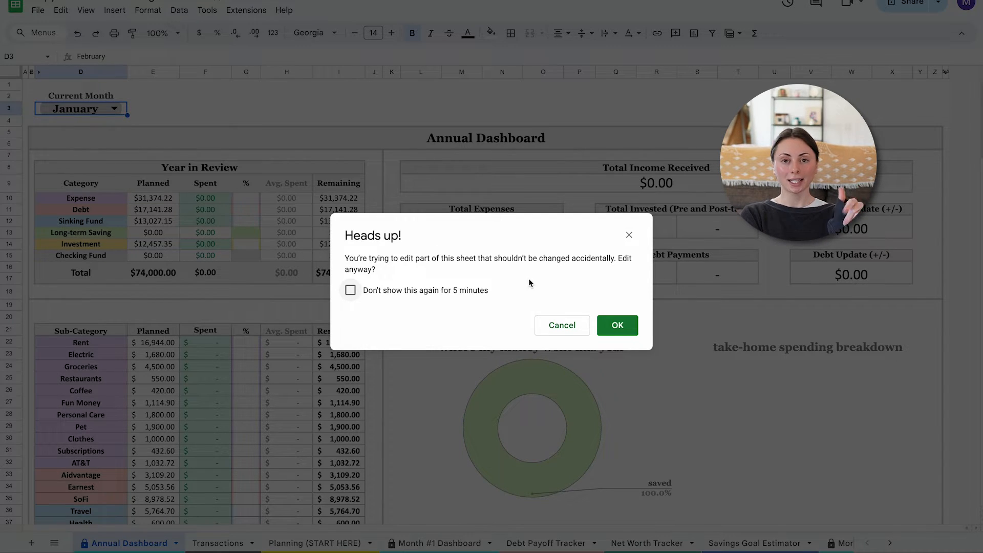
{"action": "left_click", "coordinate": [617, 326]}
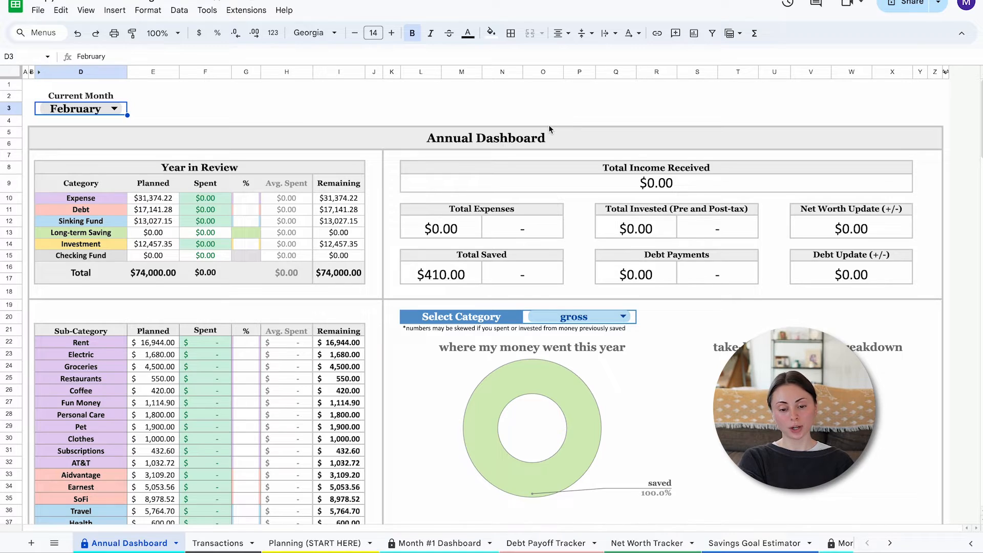
Examine the Total Income Received value and the Avg. Spent and % columns on the Annual Dashboard
{"action": "left_click", "coordinate": [617, 180]}
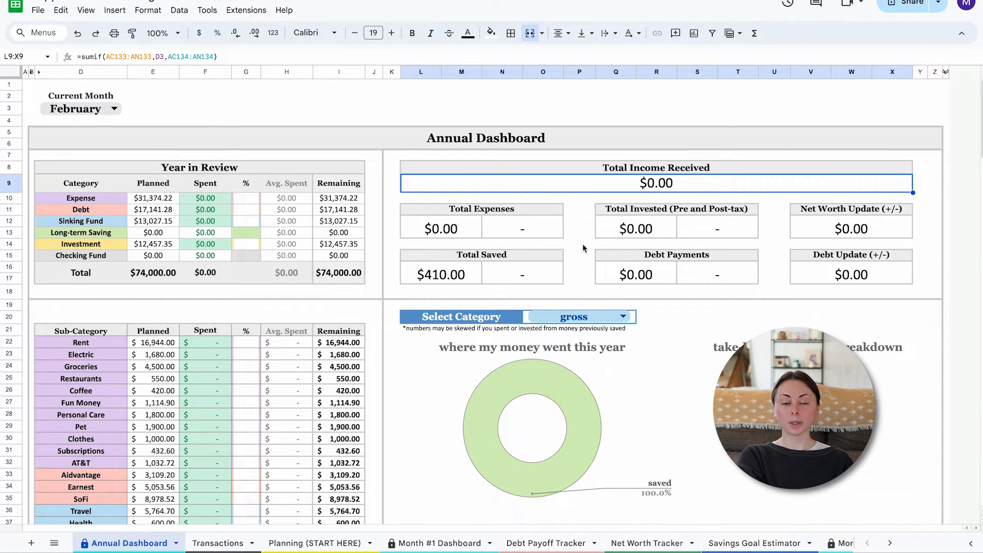
{"action": "left_click", "coordinate": [284, 71]}
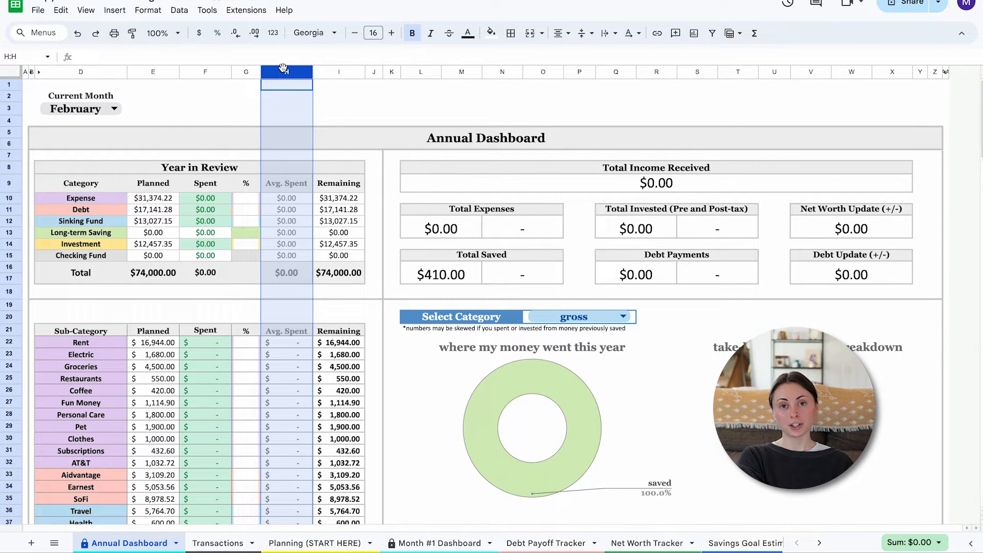
{"action": "left_click", "coordinate": [242, 72]}
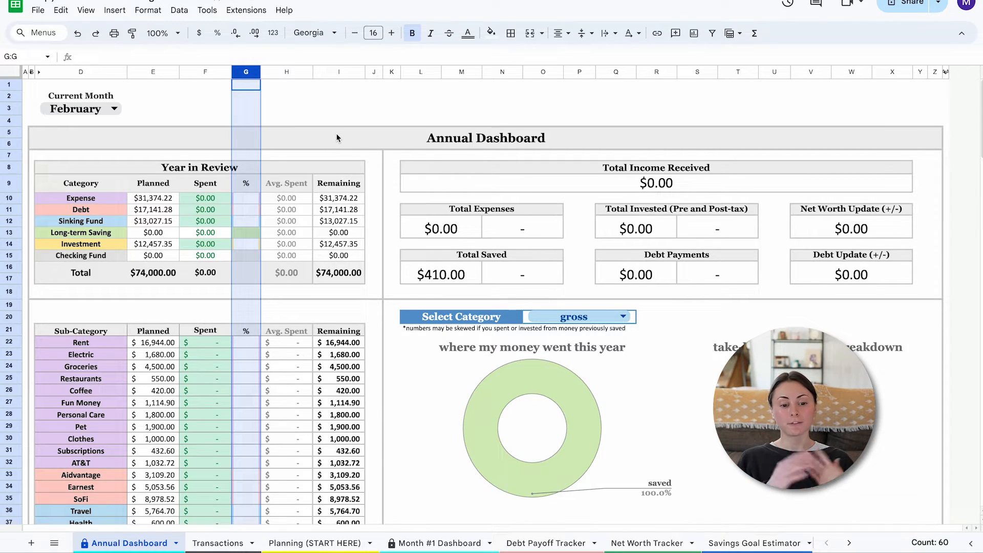
Examine the % column of the Annual Dashboard's sub-category table, including the Emergency Fund and Down Payment rows
{"action": "scroll", "coordinate": [336, 138], "scroll_direction": "down", "scroll_amount": 5}
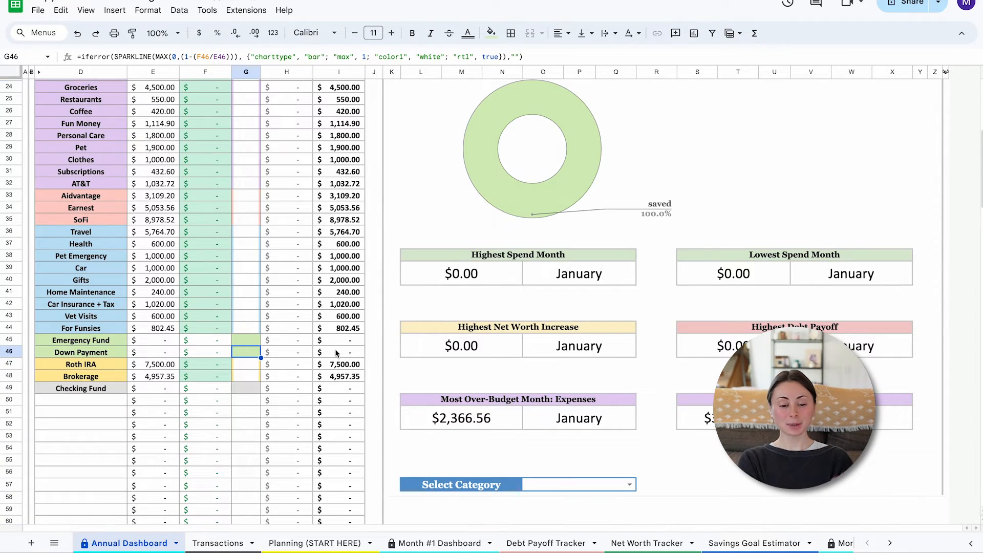
{"action": "left_click", "coordinate": [248, 352]}
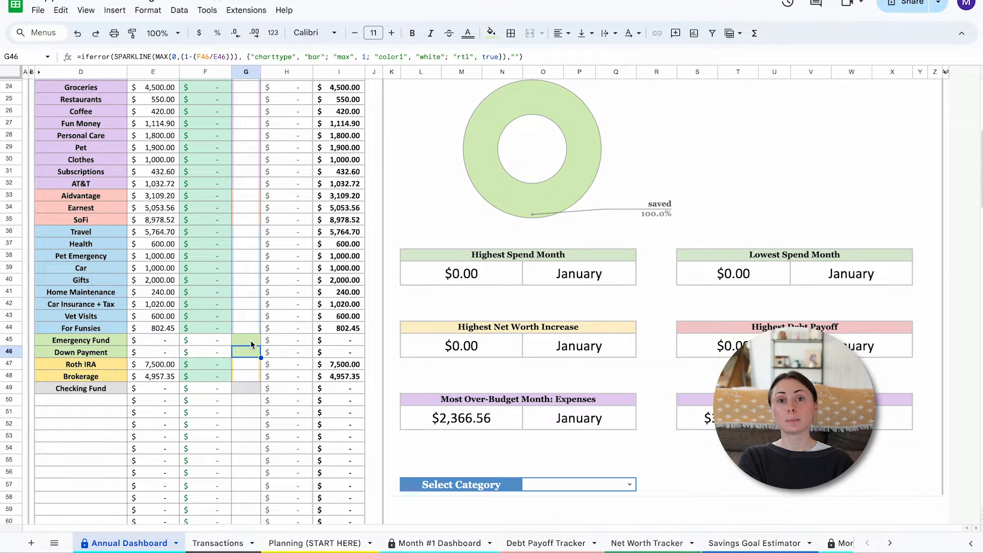
{"action": "scroll", "coordinate": [250, 340], "scroll_direction": "up", "scroll_amount": 4}
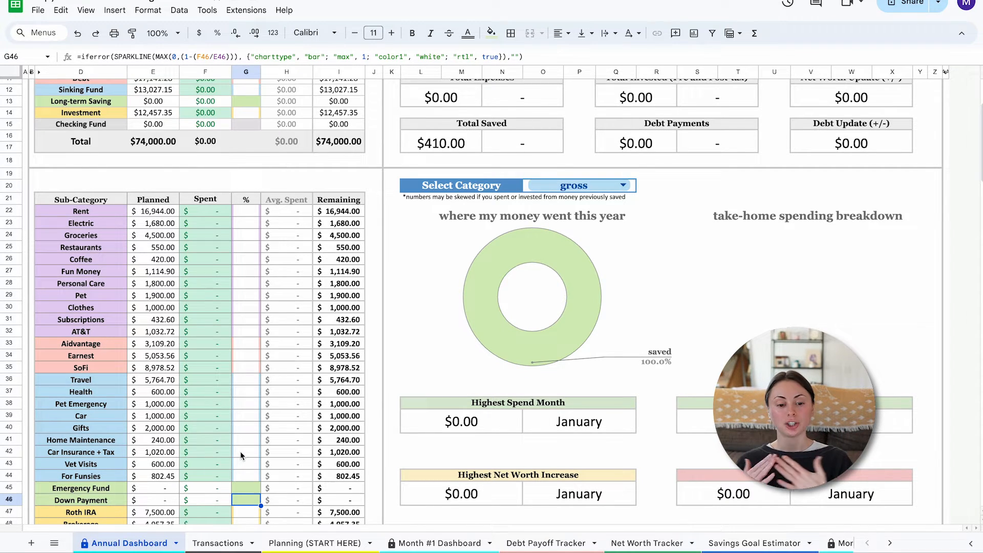
{"action": "scroll", "coordinate": [240, 455], "scroll_direction": "up", "scroll_amount": 2}
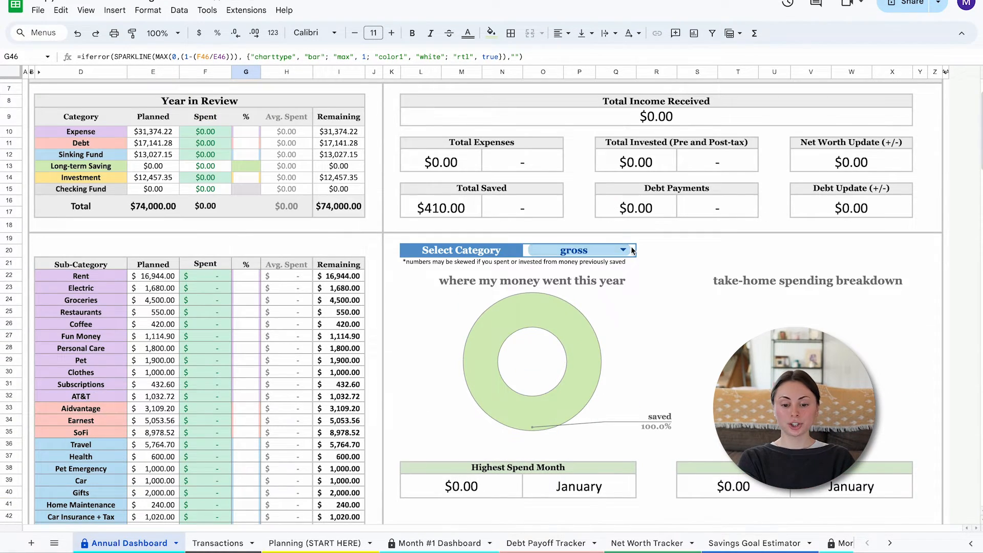
Set the category selector above the yearly money chart to take-home and allow the edit of the protected cell
{"action": "scroll", "coordinate": [612, 248], "scroll_direction": "down", "scroll_amount": 2}
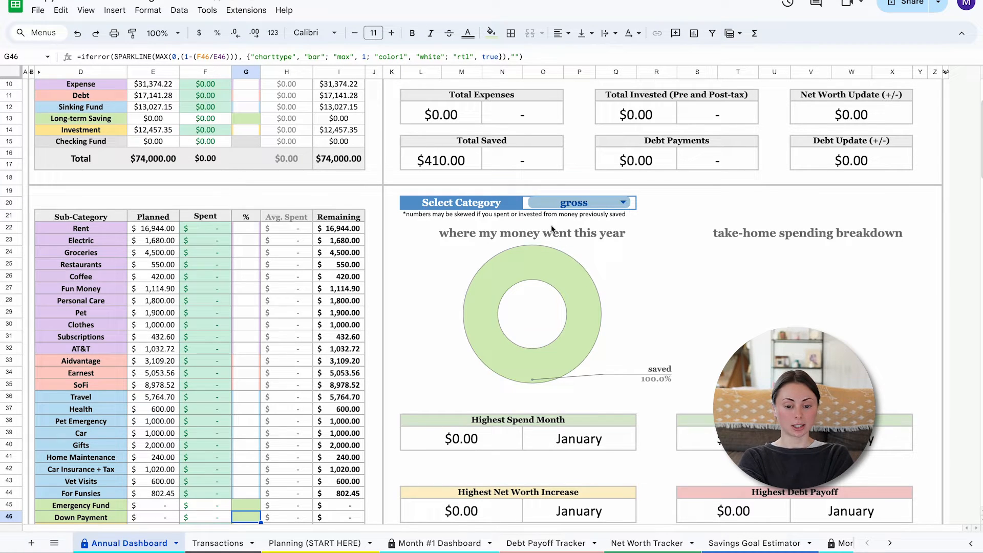
{"action": "left_click", "coordinate": [623, 202]}
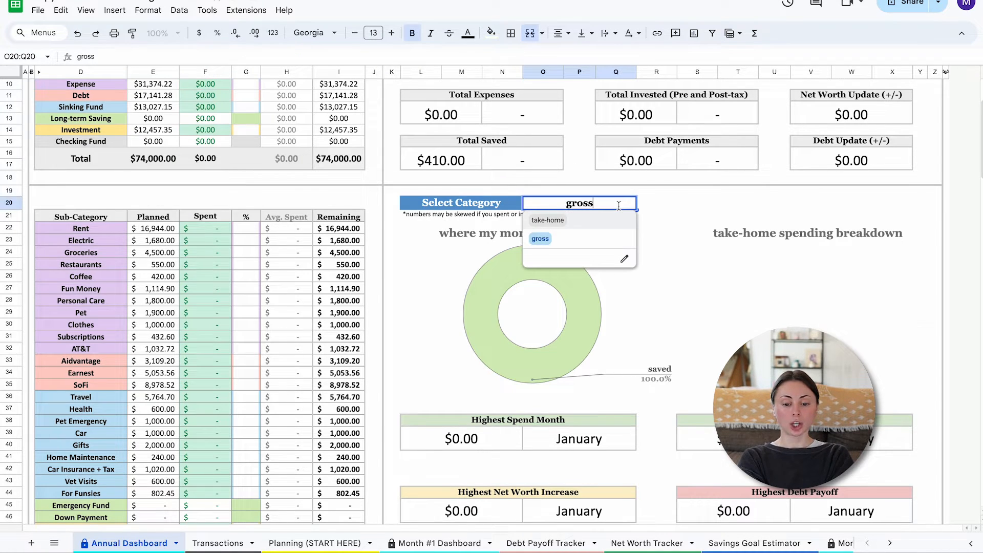
{"action": "left_click", "coordinate": [583, 220]}
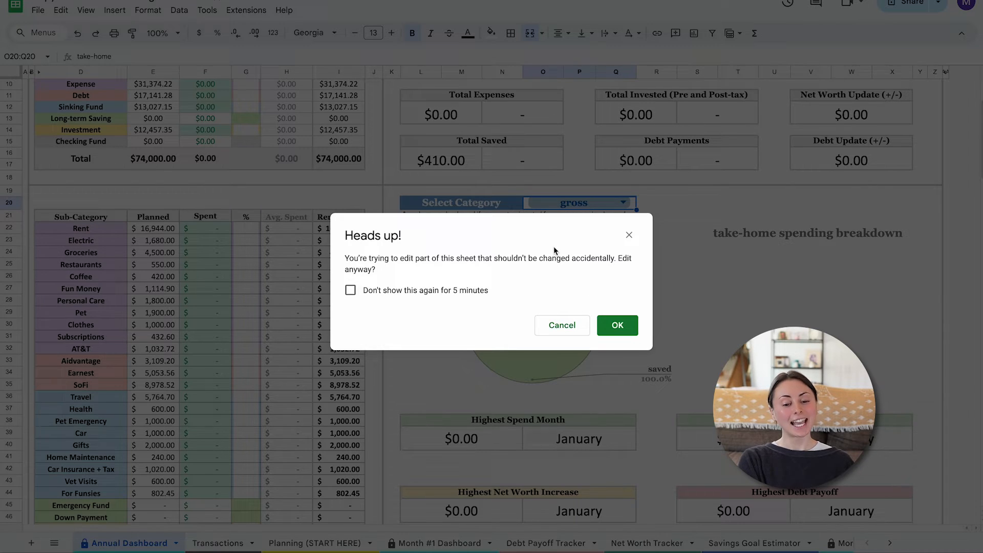
{"action": "left_click", "coordinate": [614, 328]}
{"action": "left_click", "coordinate": [765, 276]}
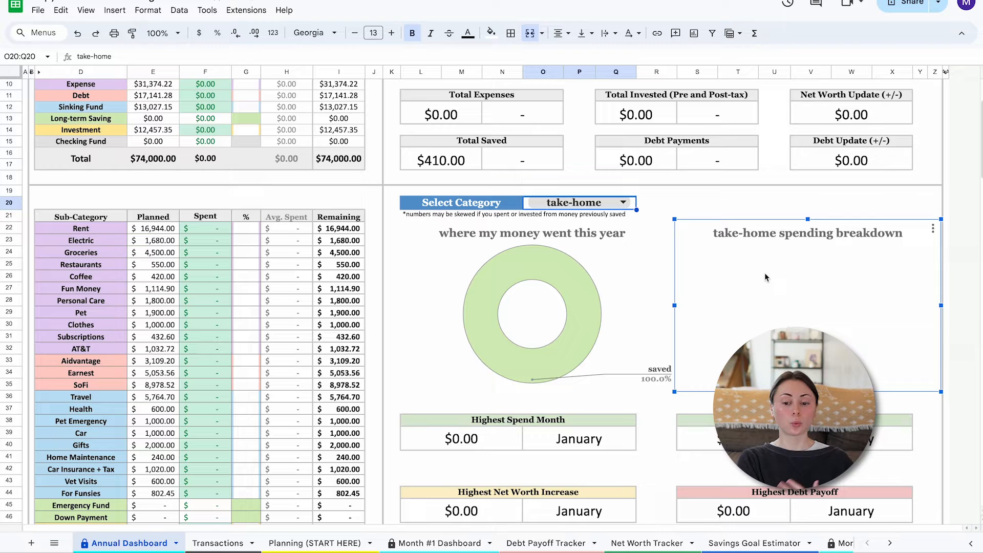
Review the highest and lowest month cards and set the category of the chart below them to Rent
{"action": "scroll", "coordinate": [765, 277], "scroll_direction": "down", "scroll_amount": 5}
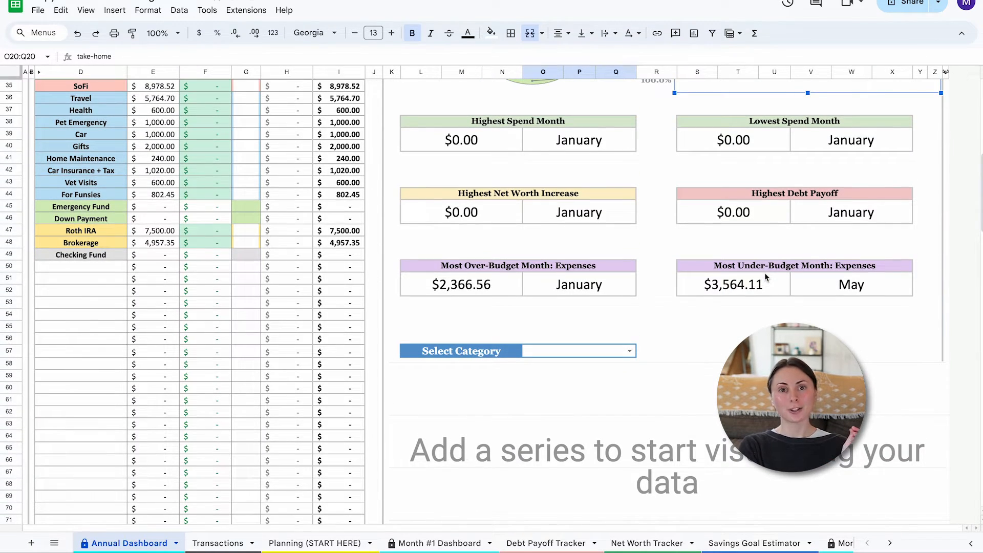
{"action": "left_click", "coordinate": [531, 121]}
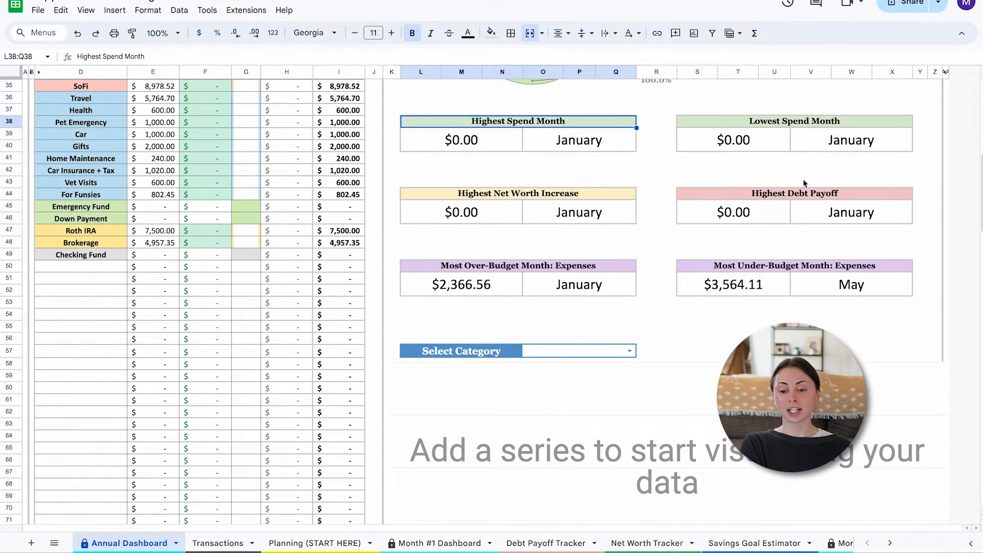
{"action": "scroll", "coordinate": [796, 267], "scroll_direction": "down", "scroll_amount": 1}
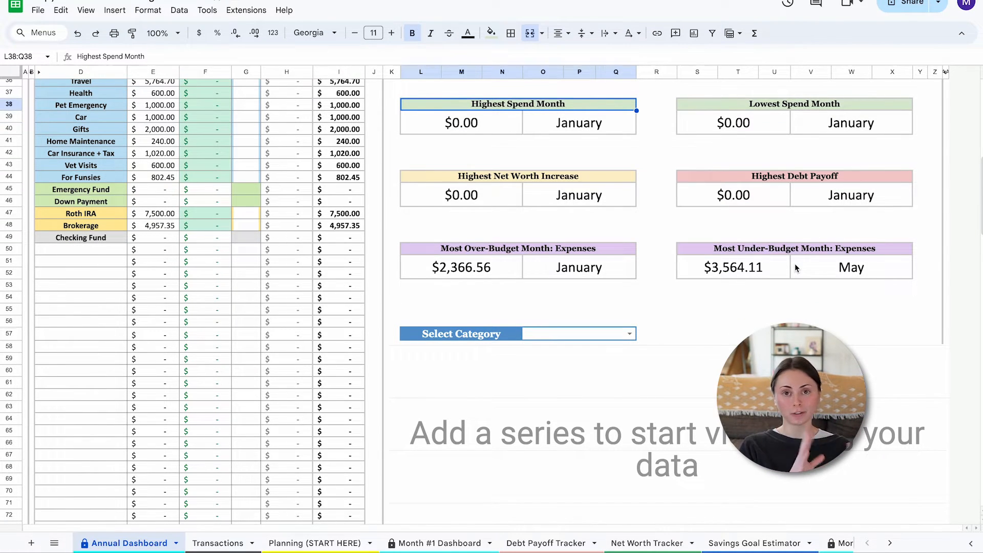
{"action": "left_click", "coordinate": [630, 254]}
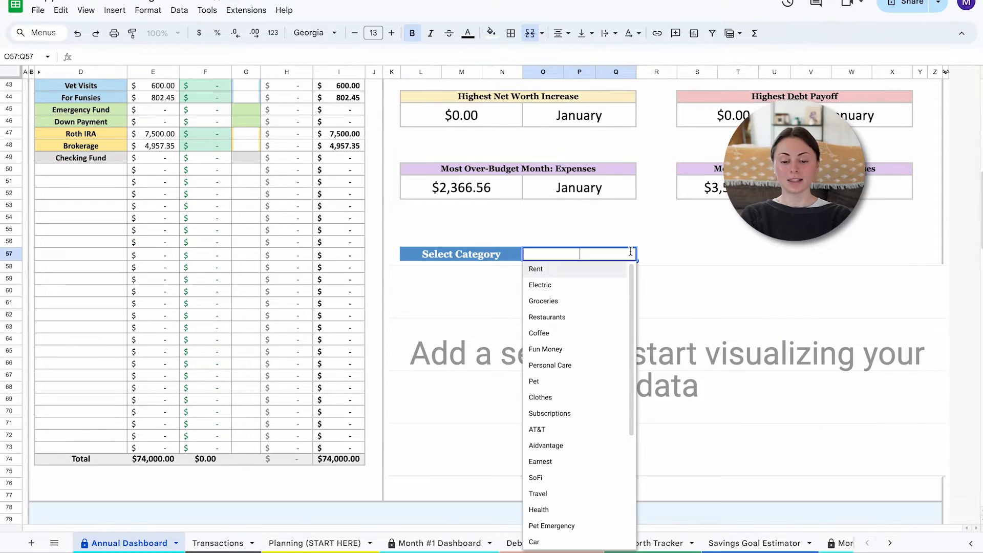
{"action": "scroll", "coordinate": [598, 310], "scroll_direction": "down", "scroll_amount": 3}
{"action": "scroll", "coordinate": [598, 310], "scroll_direction": "down", "scroll_amount": 2}
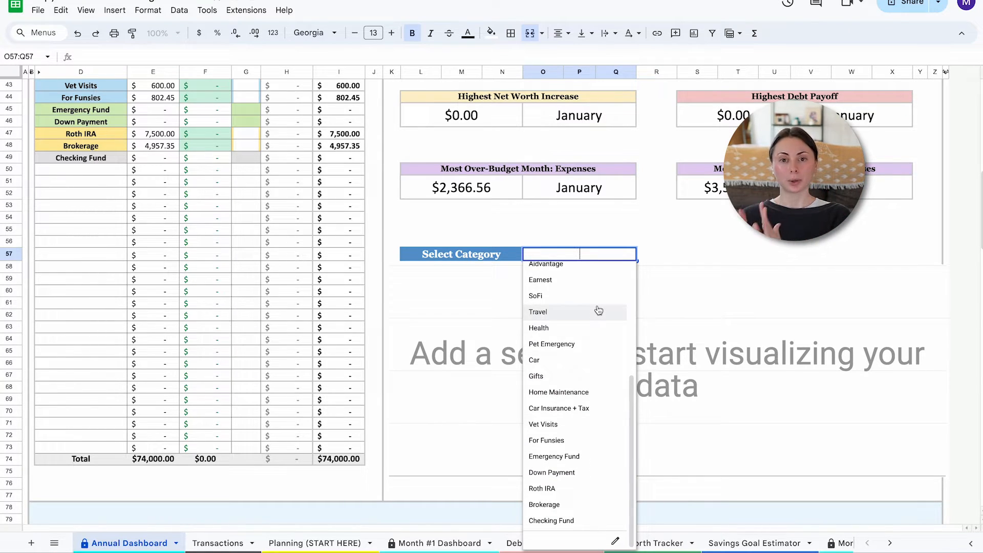
{"action": "scroll", "coordinate": [599, 310], "scroll_direction": "up", "scroll_amount": 4}
{"action": "left_click", "coordinate": [599, 310]}
{"action": "left_click", "coordinate": [609, 328]}
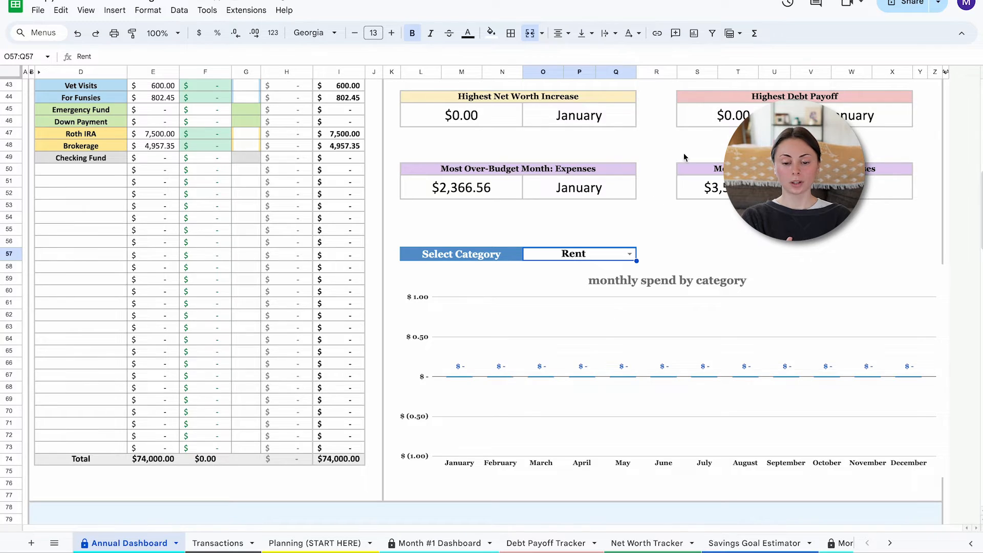
Examine the income, savings, total debt, investments and net worth charts further down the Annual Dashboard
{"action": "scroll", "coordinate": [696, 144], "scroll_direction": "down", "scroll_amount": 2}
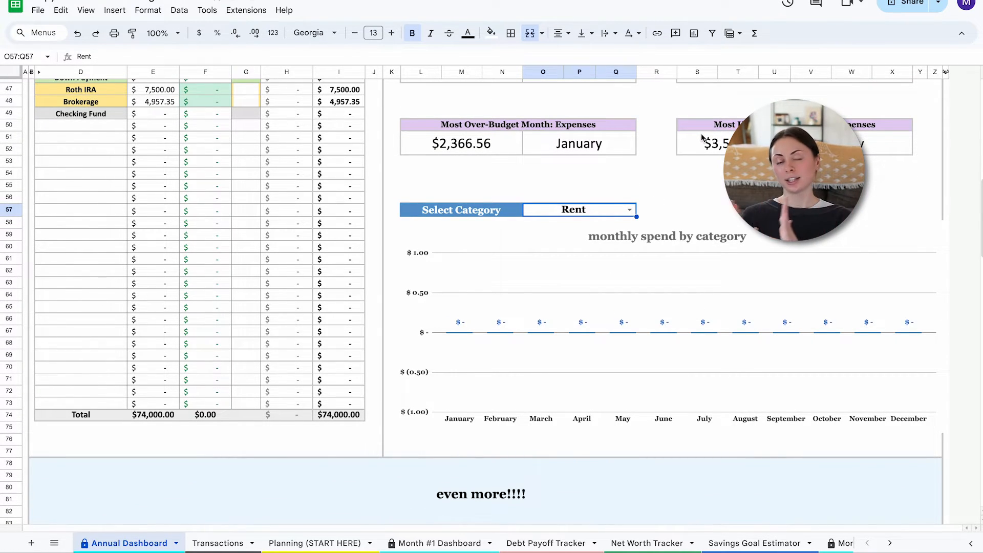
{"action": "scroll", "coordinate": [728, 270], "scroll_direction": "down", "scroll_amount": 4}
{"action": "scroll", "coordinate": [729, 270], "scroll_direction": "down", "scroll_amount": 8}
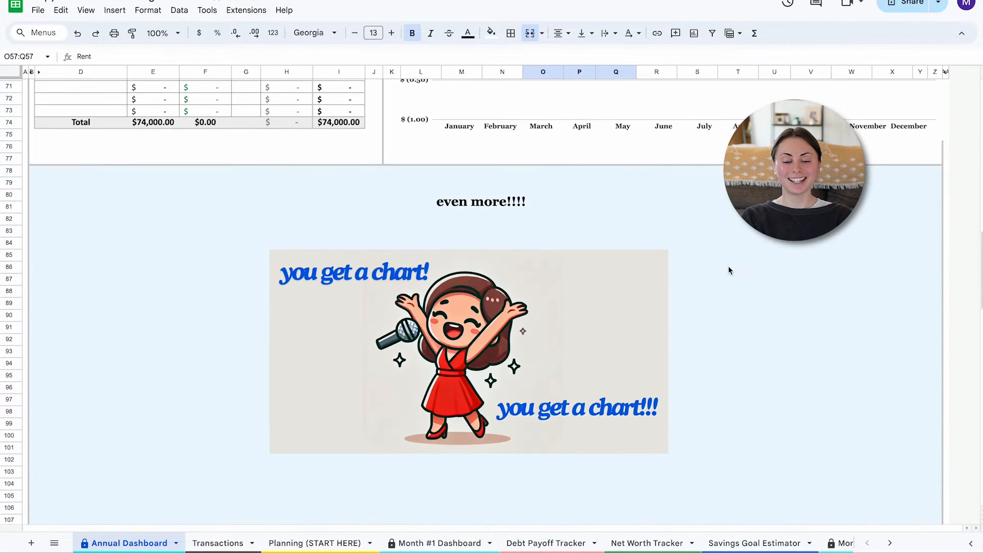
{"action": "scroll", "coordinate": [729, 270], "scroll_direction": "down", "scroll_amount": 7}
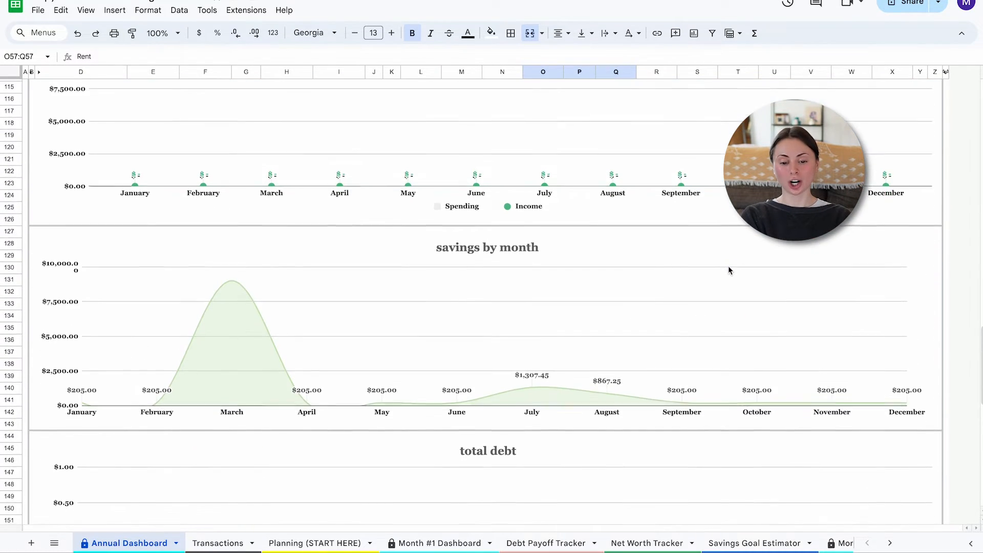
{"action": "scroll", "coordinate": [728, 267], "scroll_direction": "down", "scroll_amount": 6}
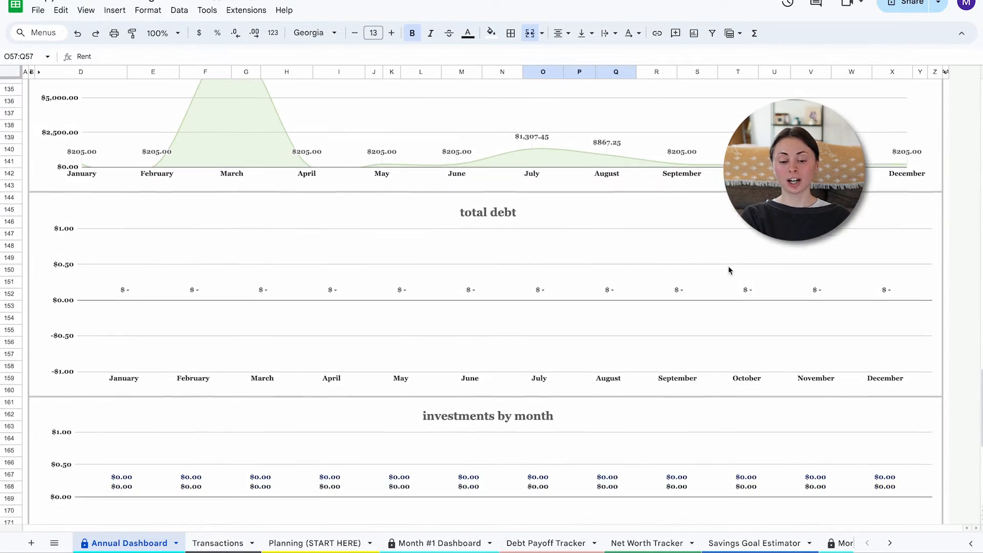
{"action": "scroll", "coordinate": [728, 267], "scroll_direction": "down", "scroll_amount": 3}
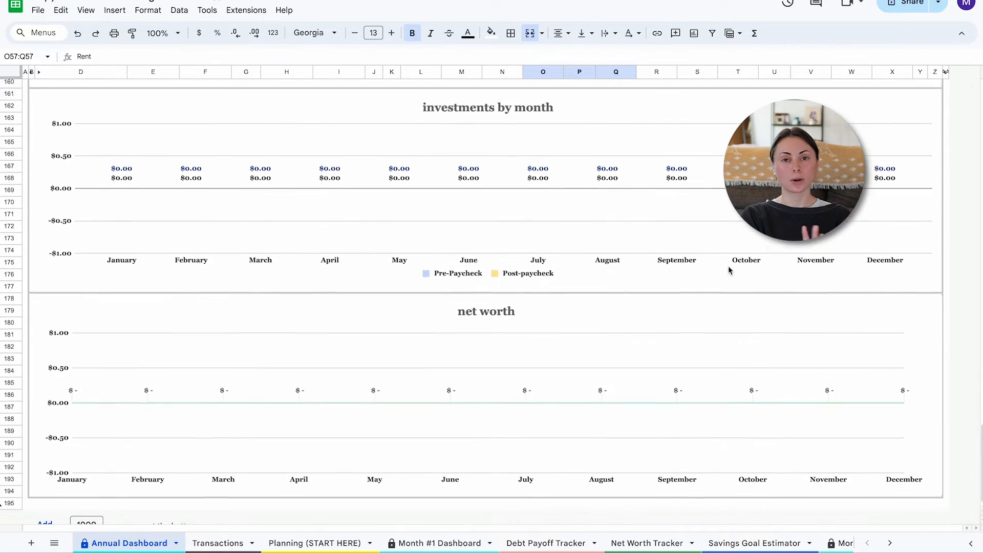
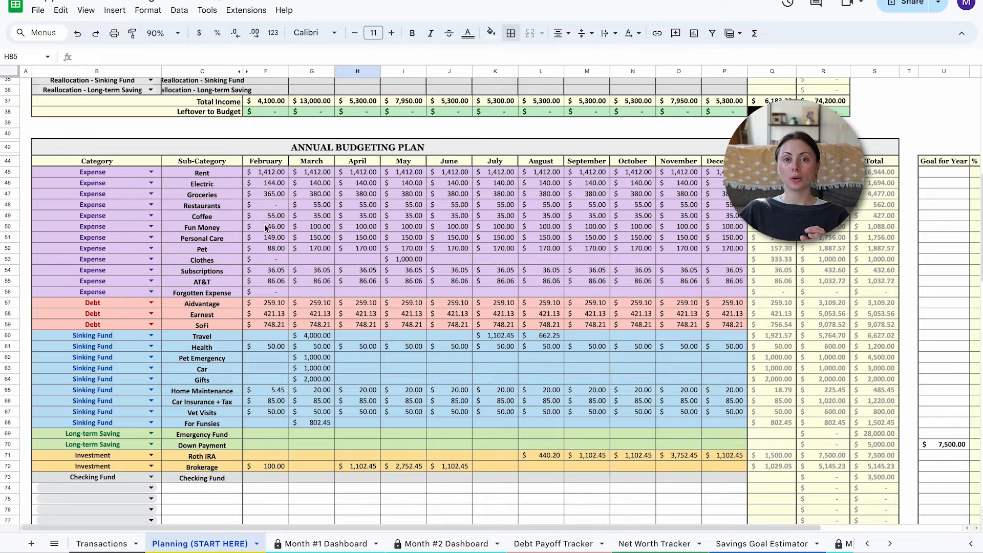
Add a Debt category with the sub-category Credit Card in row 74 of the Annual Budgeting Plan
{"action": "scroll", "coordinate": [264, 228], "scroll_direction": "down", "scroll_amount": 3}
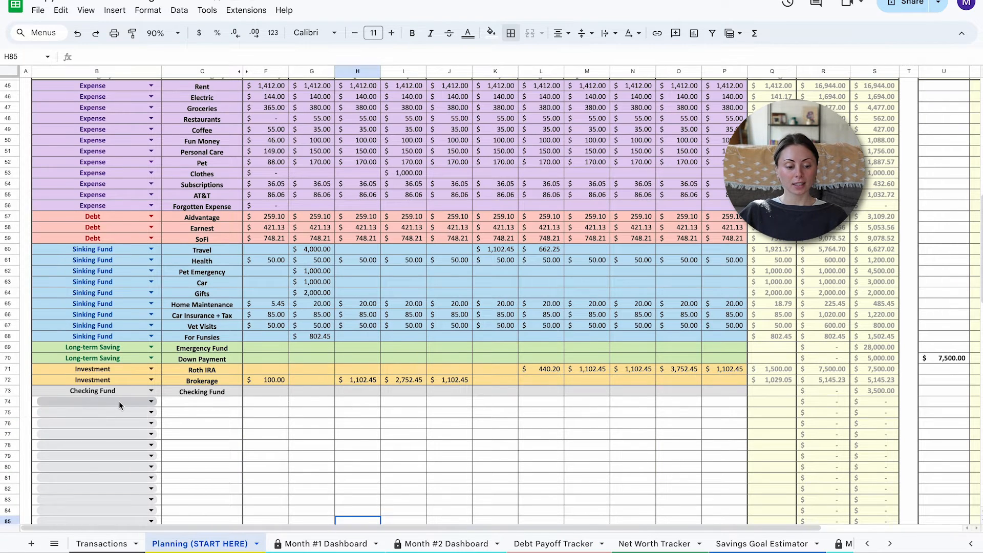
{"action": "left_click", "coordinate": [119, 401]}
{"action": "left_click", "coordinate": [77, 440]}
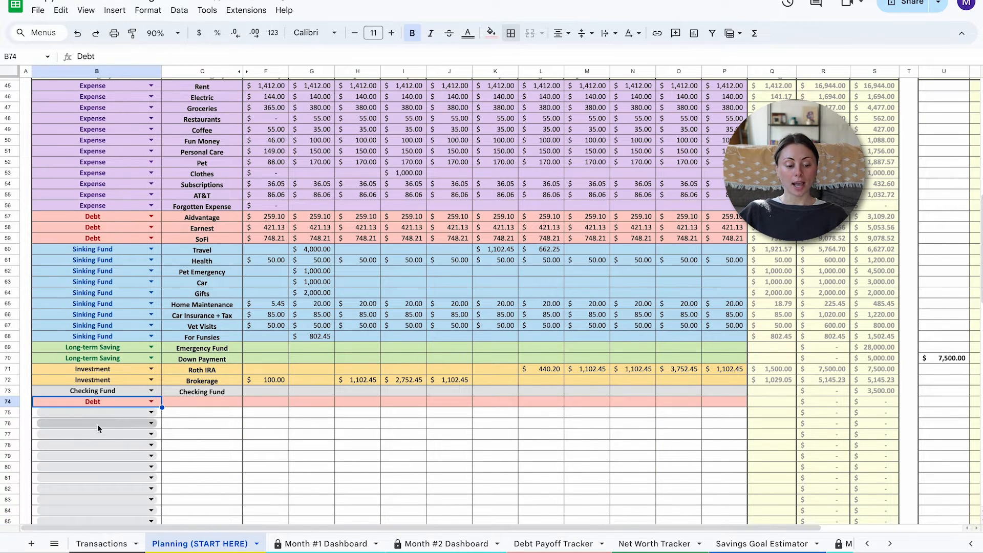
{"action": "left_click", "coordinate": [183, 404]}
{"action": "type", "text": "Credit Card"}
{"action": "key", "text": "Tab"}
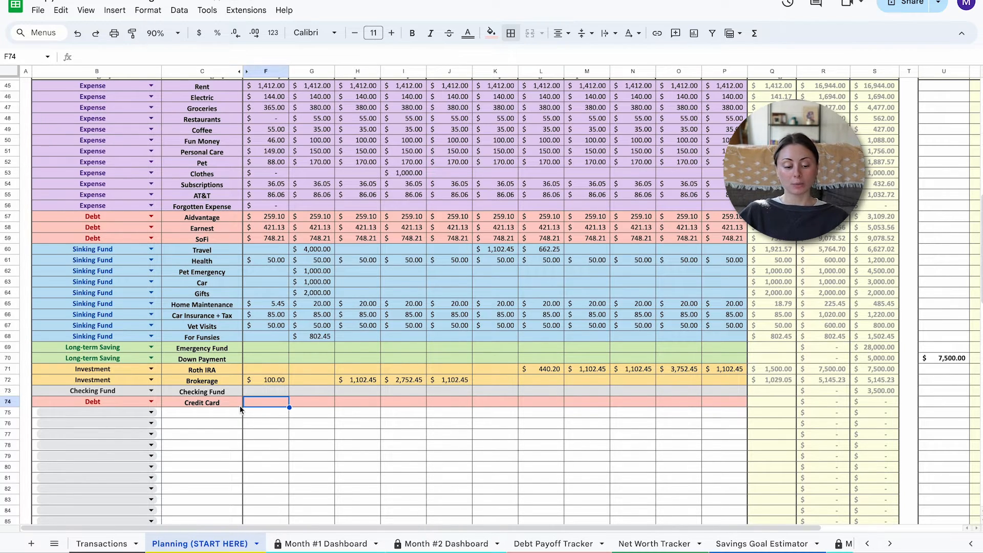
Budget 100 for Credit Card in February and fill the amount across through December
{"action": "type", "text": "100"}
{"action": "key", "text": "Return"}
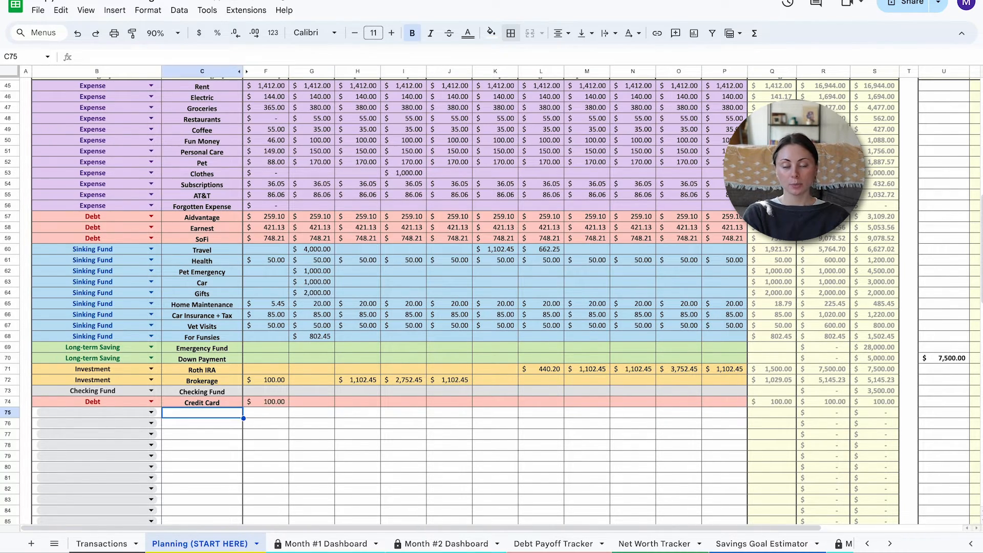
{"action": "left_click", "coordinate": [271, 402]}
{"action": "left_click_drag", "start_coordinate": [290, 407], "coordinate": [744, 406]}
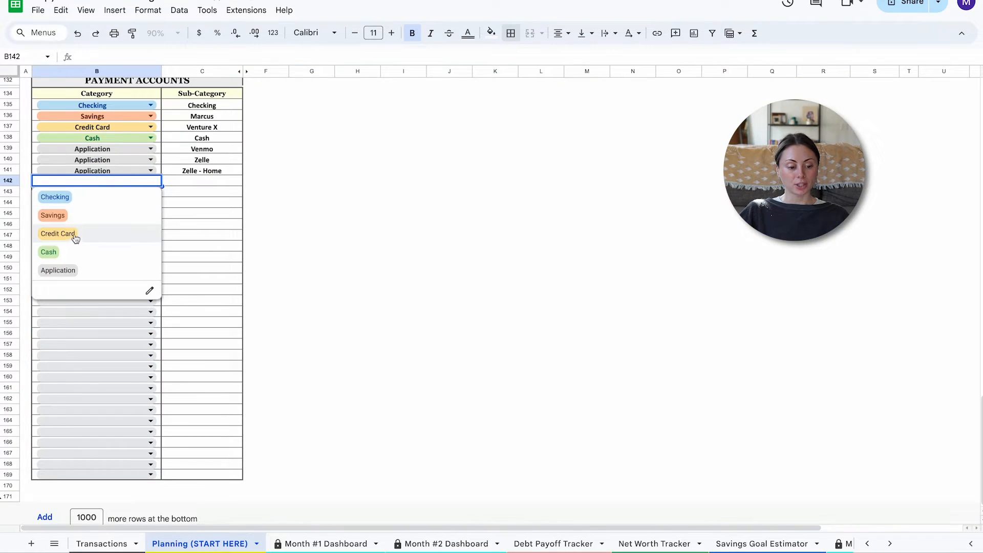
Add a Credit Card payment account named "Credit Card Debt Card" in row 142 of the Payment Accounts table
{"action": "left_click", "coordinate": [57, 233]}
{"action": "left_click", "coordinate": [221, 182]}
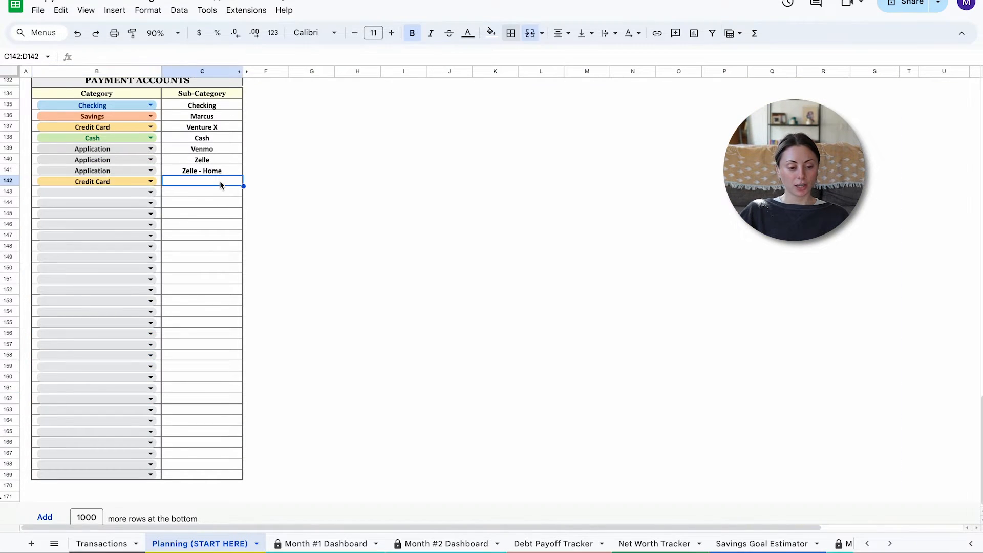
{"action": "type", "text": "Credit Card Debt"}
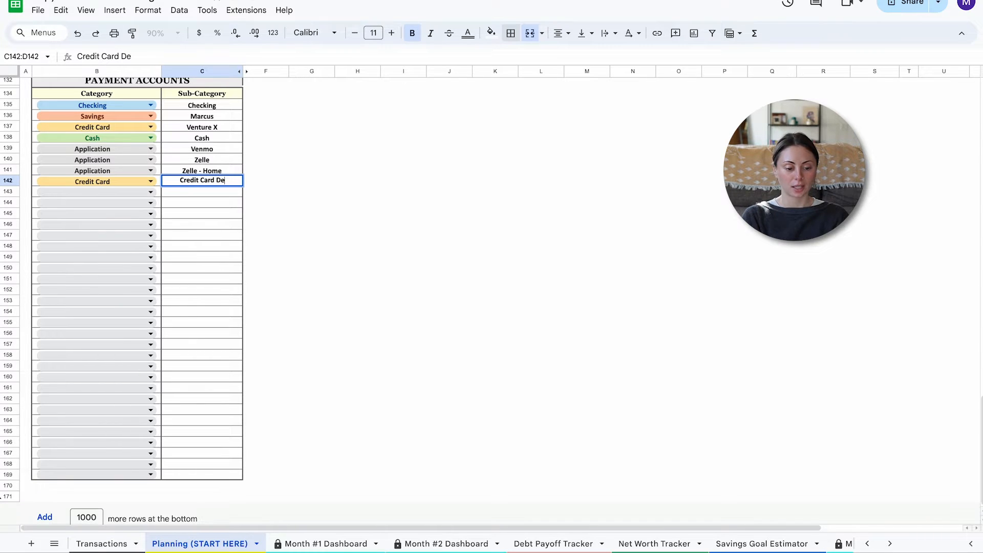
{"action": "type", "text": " Card"}
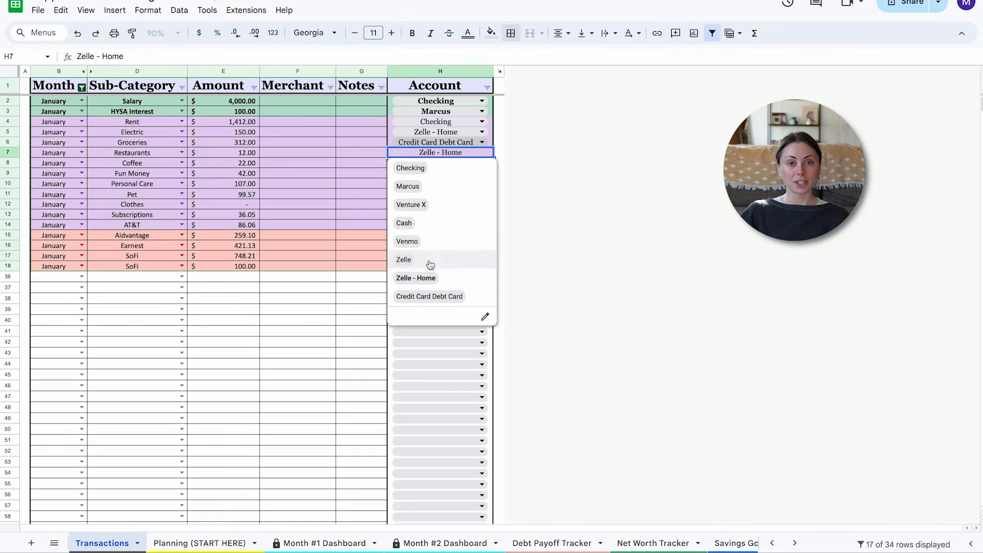
Set the account of the January Restaurants and Coffee transactions to Credit Card Debt Card
{"action": "left_click", "coordinate": [425, 301]}
{"action": "left_click", "coordinate": [433, 163]}
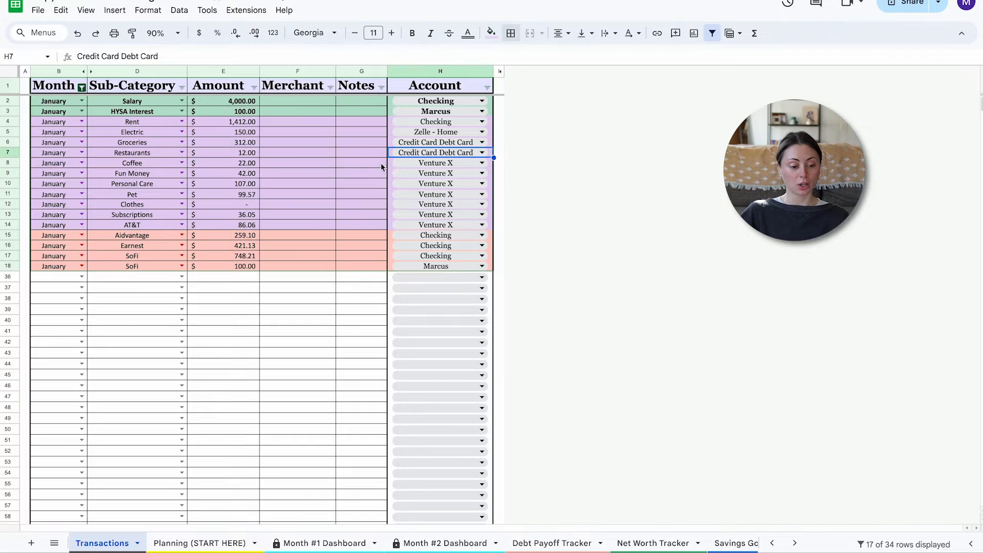
{"action": "left_click", "coordinate": [427, 162]}
{"action": "left_click", "coordinate": [439, 307]}
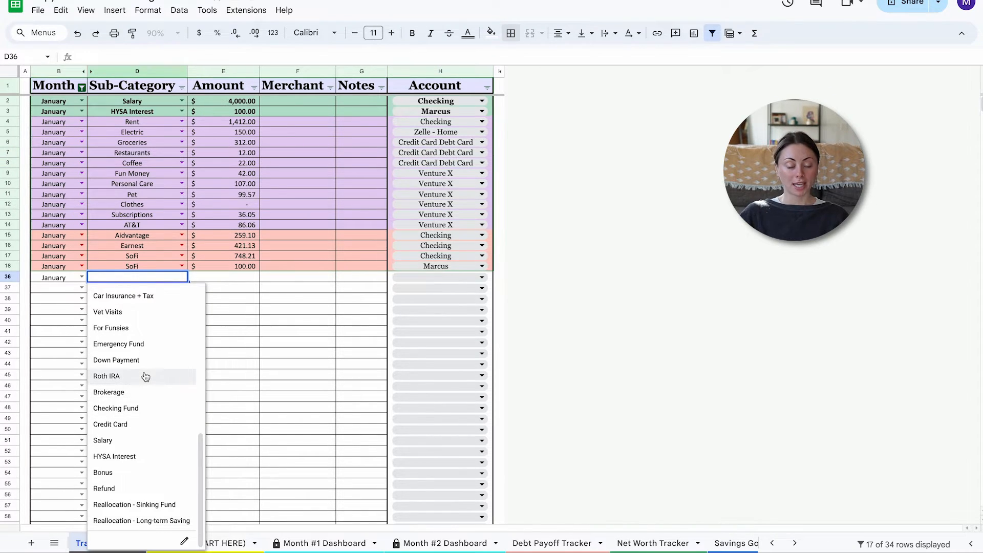
Log a January Credit Card transaction of $100.00 in row 36, paid from the Checking account
{"action": "scroll", "coordinate": [147, 377], "scroll_direction": "up", "scroll_amount": 1}
{"action": "scroll", "coordinate": [148, 378], "scroll_direction": "up", "scroll_amount": 10}
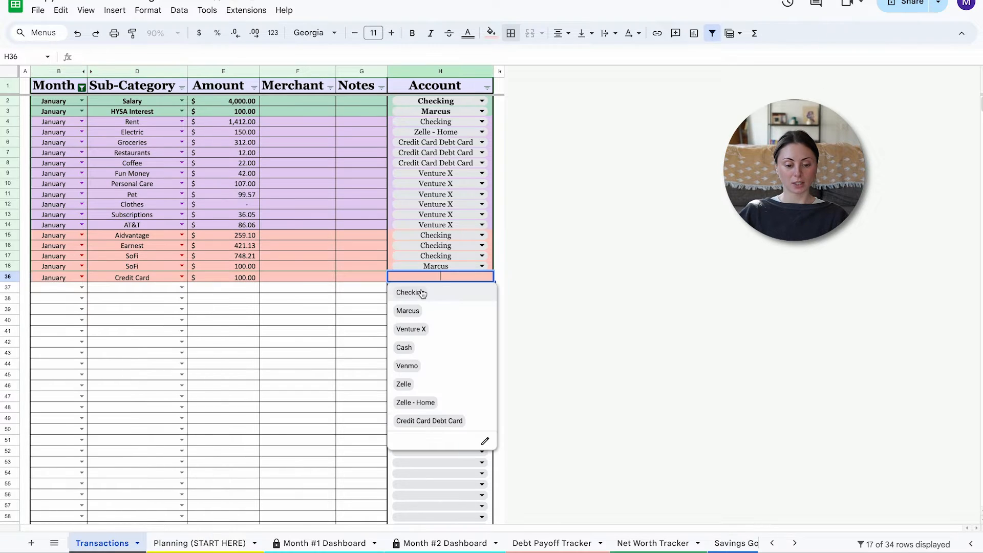
{"action": "left_click", "coordinate": [423, 294]}
{"action": "left_click", "coordinate": [355, 292]}
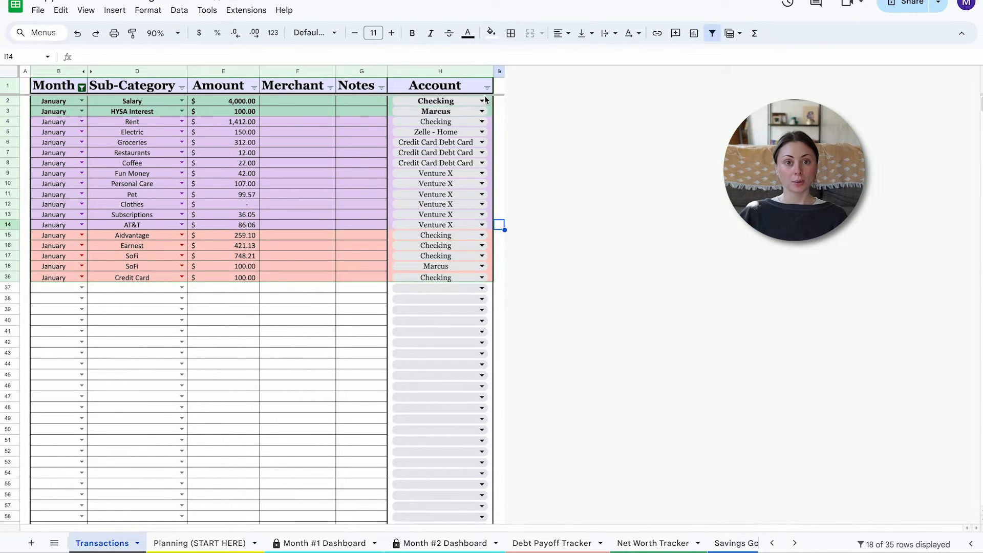
Filter the January transactions to the Credit Card Debt Card account and select their amounts to view the sum
{"action": "left_click", "coordinate": [486, 87]}
{"action": "left_click", "coordinate": [382, 229]}
{"action": "left_click", "coordinate": [402, 296]}
{"action": "left_click", "coordinate": [462, 372]}
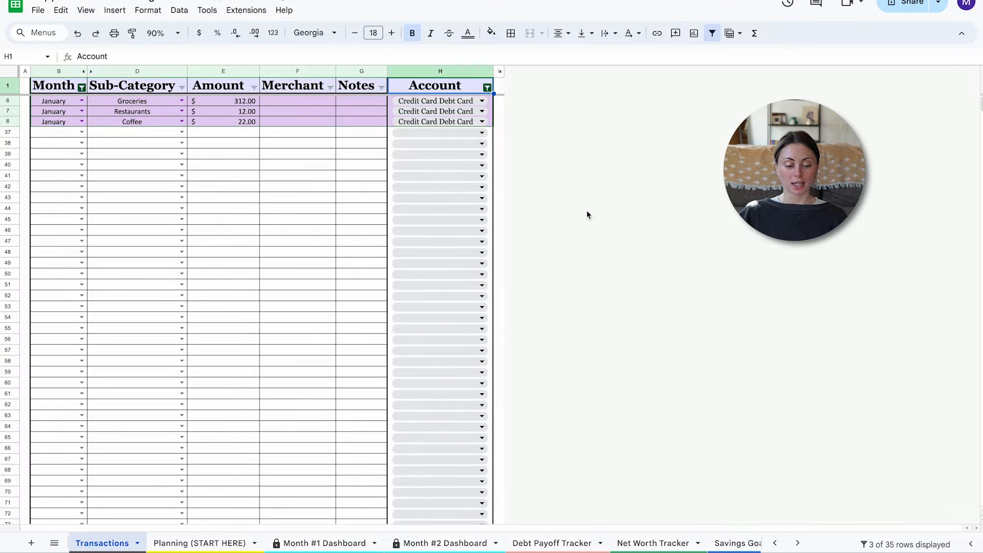
{"action": "left_click_drag", "start_coordinate": [241, 101], "coordinate": [244, 121]}
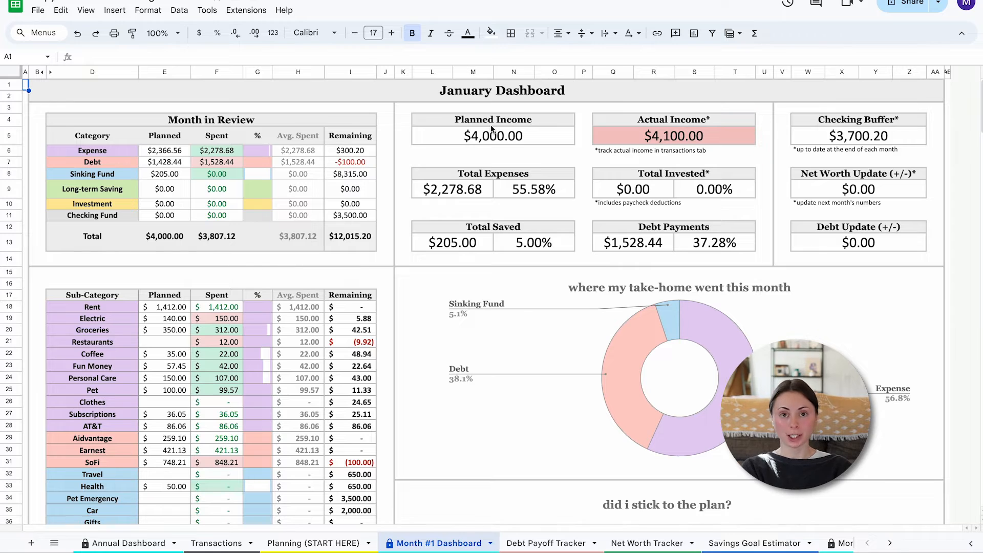
Compare January's planned and actual income on the dashboard, and locate the HYSA Interest amount among the transactions
{"action": "left_click", "coordinate": [492, 128]}
{"action": "left_click", "coordinate": [704, 141]}
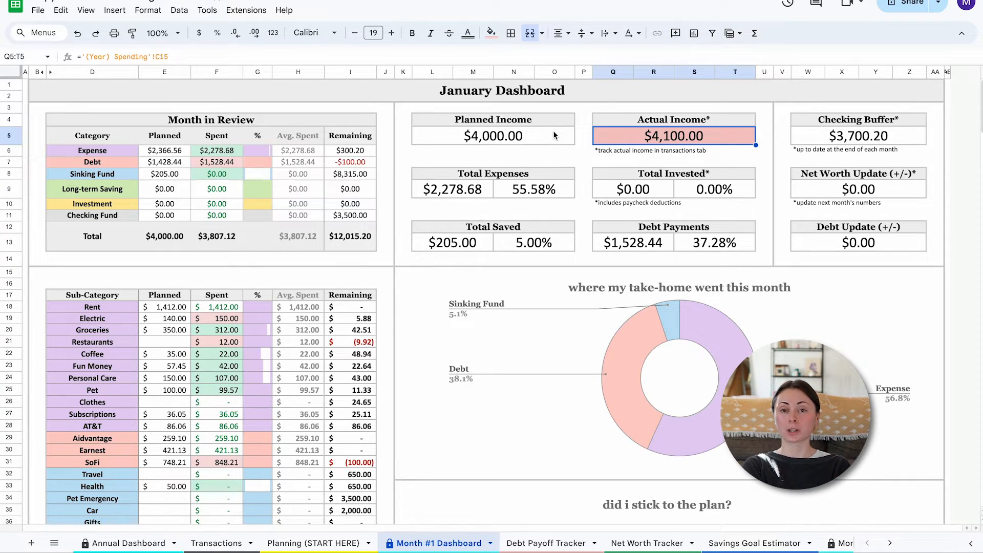
{"action": "left_click", "coordinate": [216, 542]}
{"action": "left_click", "coordinate": [275, 117]}
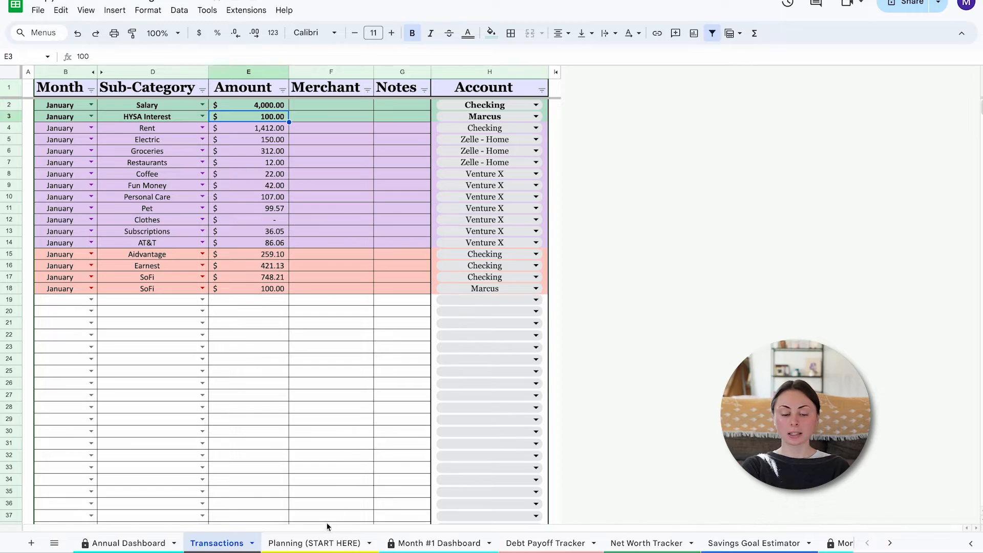
Enter 100 as January's HYSA Interest in the Annual Income Plan of the planning sheet
{"action": "left_click", "coordinate": [313, 542]}
{"action": "scroll", "coordinate": [399, 270], "scroll_direction": "up", "scroll_amount": 10}
{"action": "left_click", "coordinate": [371, 367]}
{"action": "scroll", "coordinate": [348, 245], "scroll_direction": "down", "scroll_amount": 3}
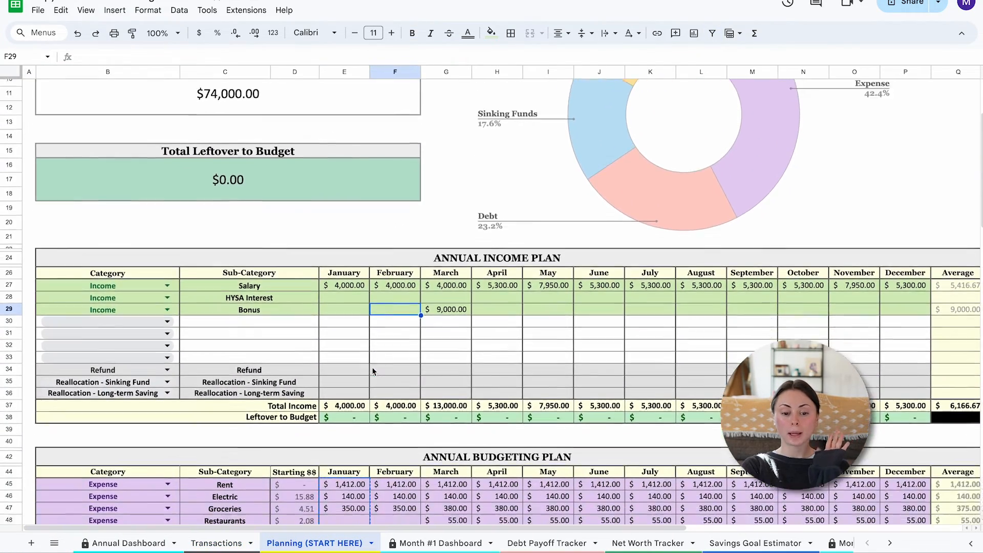
{"action": "left_click", "coordinate": [349, 242]}
{"action": "type", "text": "100"}
{"action": "key", "text": "Return"}
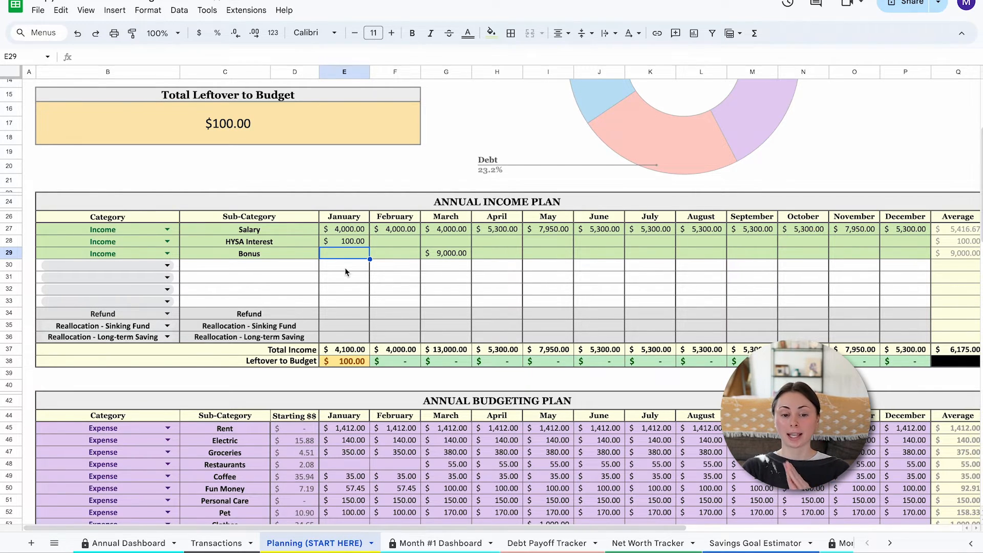
Check January's leftover to budget and set January's SoFi debt payment to 848.21 in the Annual Budgeting Plan
{"action": "scroll", "coordinate": [345, 267], "scroll_direction": "down", "scroll_amount": 2}
{"action": "left_click", "coordinate": [359, 316]}
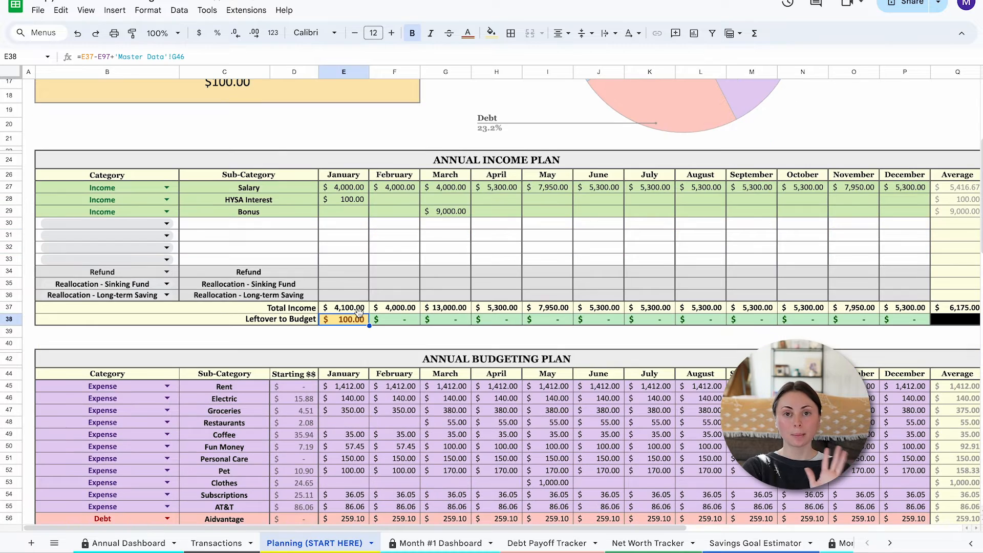
{"action": "left_click", "coordinate": [352, 199]}
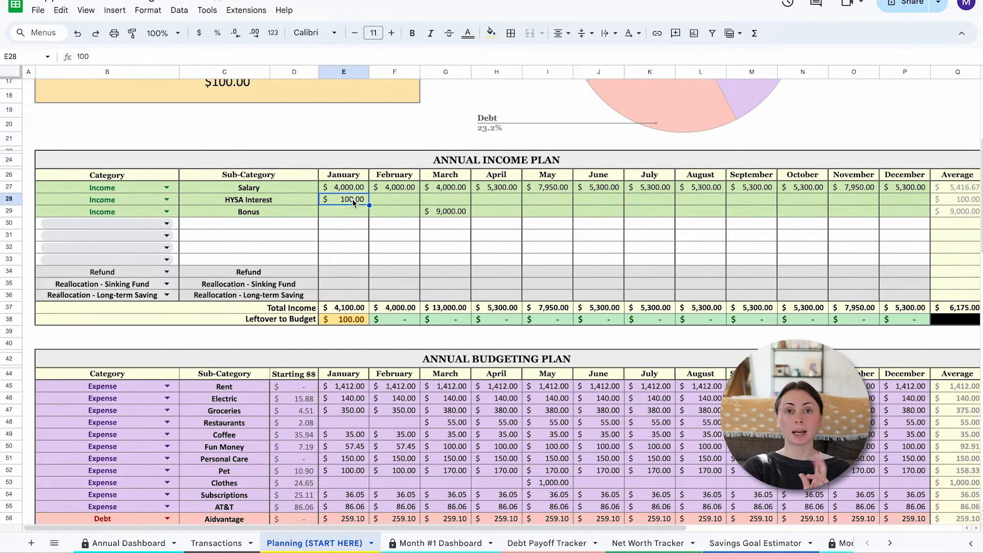
{"action": "scroll", "coordinate": [352, 202], "scroll_direction": "down", "scroll_amount": 6}
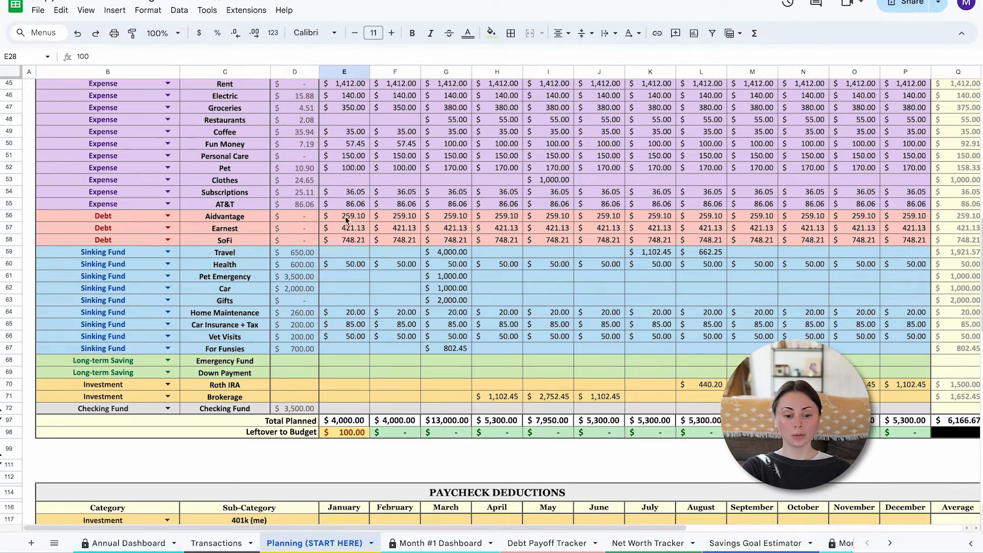
{"action": "left_click", "coordinate": [337, 241]}
{"action": "type", "text": "848.21"}
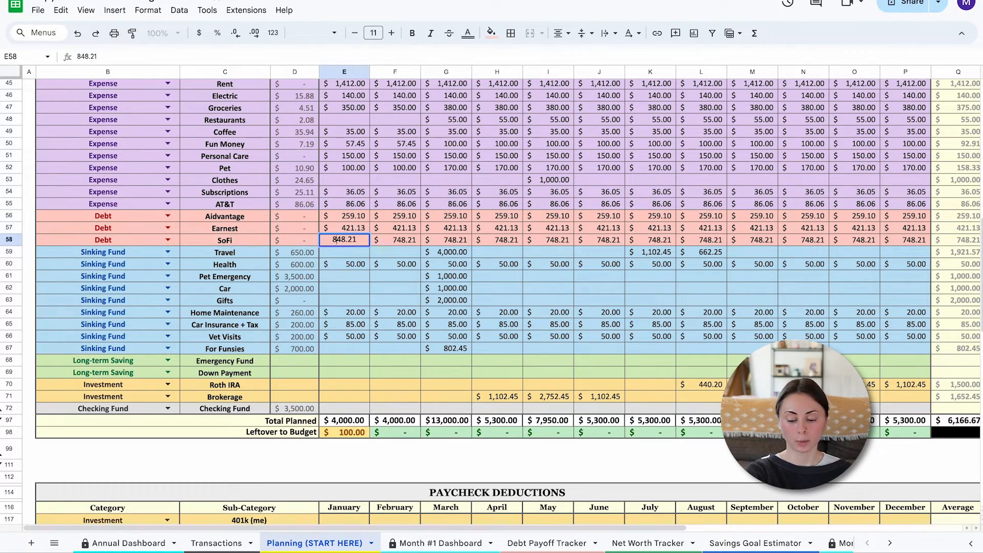
{"action": "key", "text": "Return"}
Review the Month in Review table on the January dashboard, checking the remaining amounts for Expense, Debt, Sinking Fund and Long-term Saving
{"action": "scroll", "coordinate": [406, 500], "scroll_direction": "up", "scroll_amount": 5}
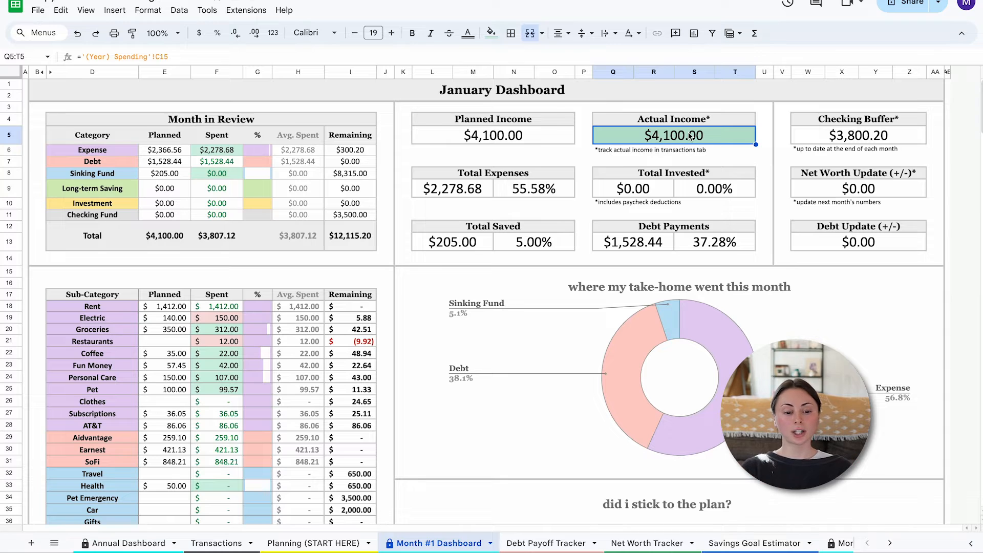
{"action": "left_click_drag", "start_coordinate": [246, 117], "coordinate": [231, 238]}
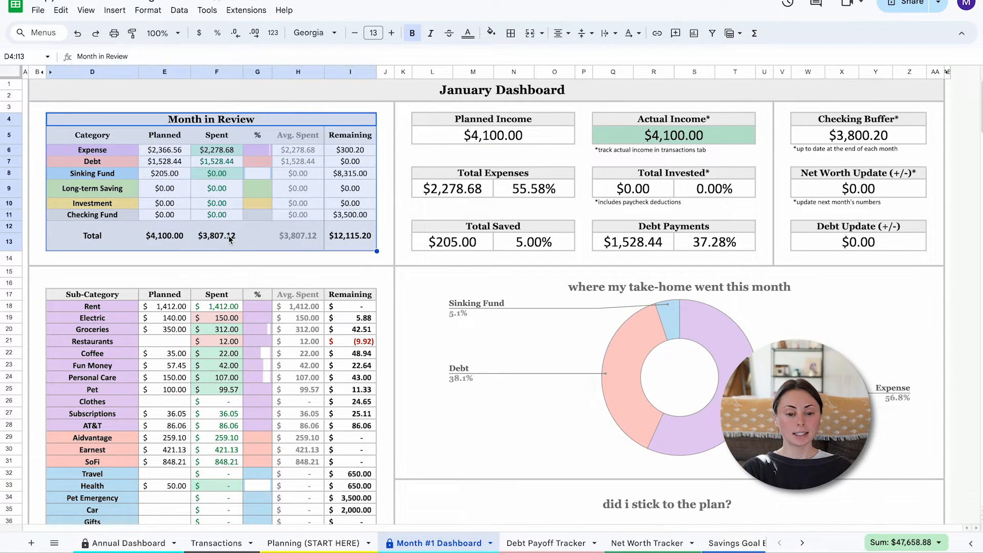
{"action": "left_click", "coordinate": [348, 153]}
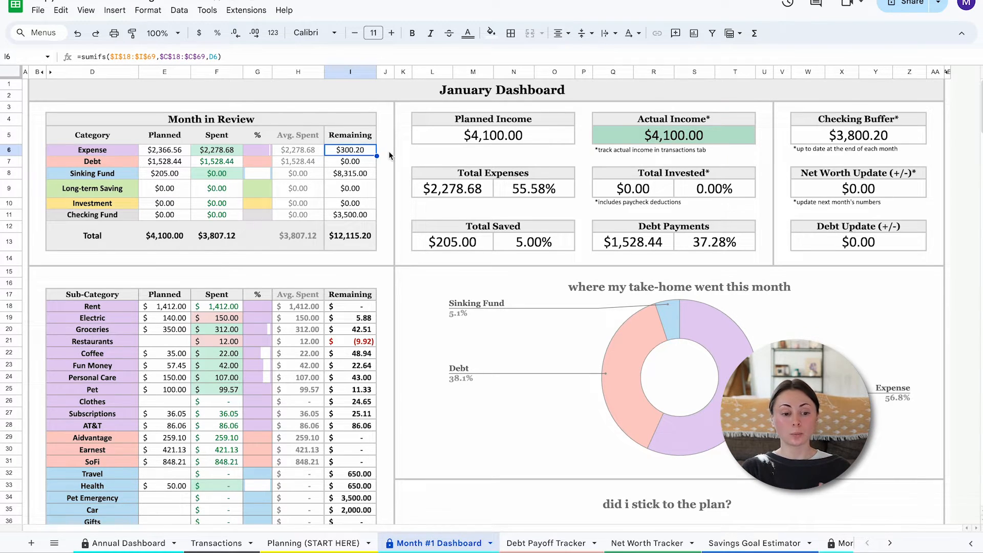
{"action": "left_click", "coordinate": [361, 165]}
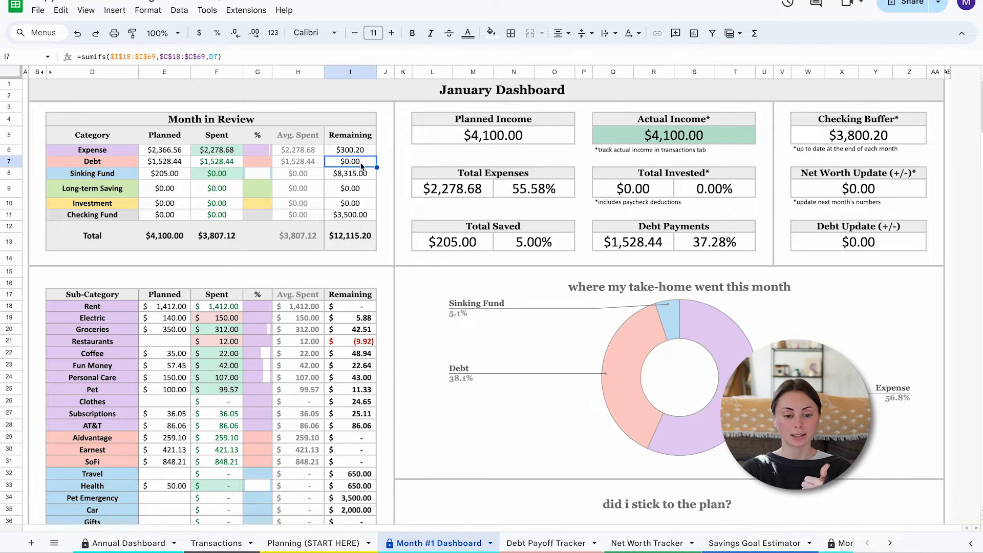
{"action": "left_click", "coordinate": [365, 172]}
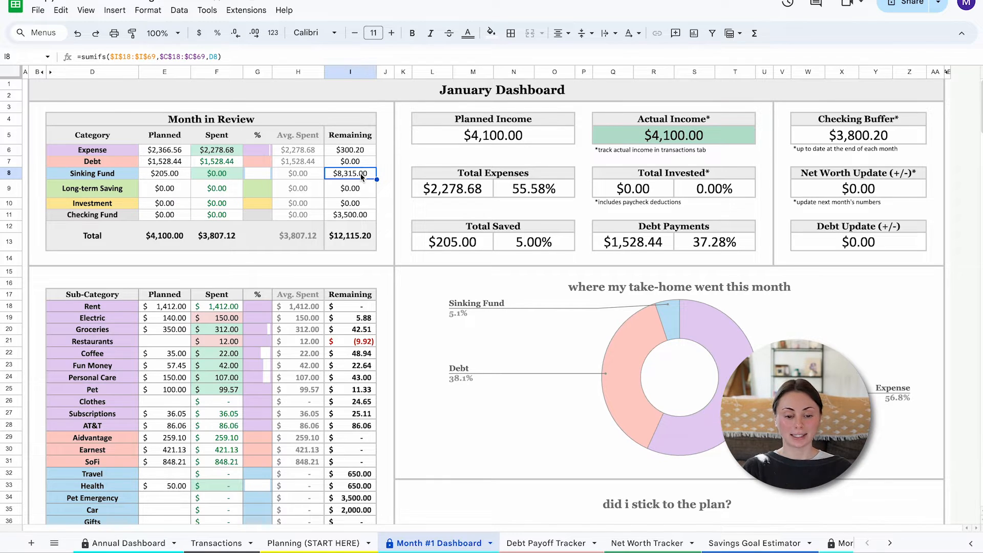
{"action": "left_click", "coordinate": [358, 190]}
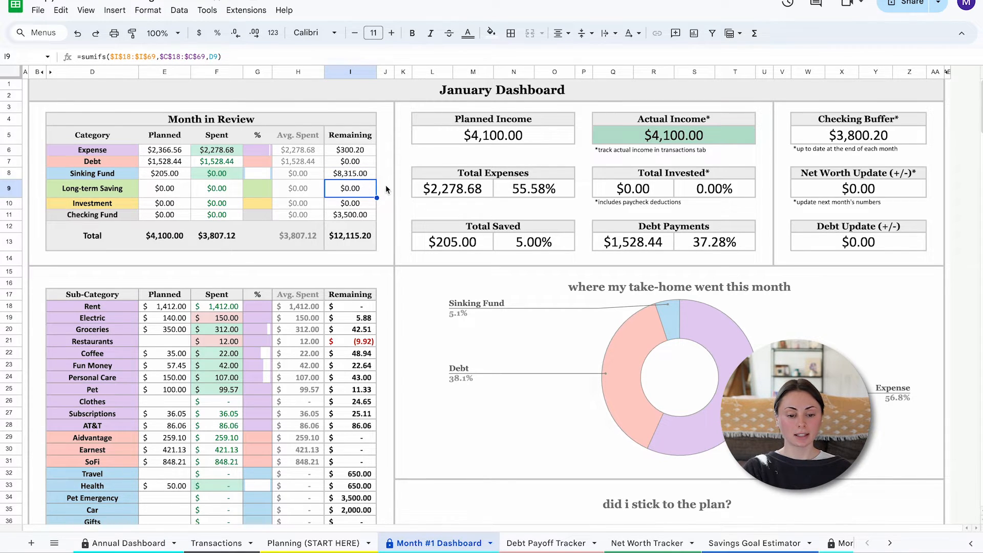
Enter starting balances of 28000 for Emergency Fund and 5000 for Down Payment in the Annual Budgeting Plan
{"action": "left_click", "coordinate": [297, 544]}
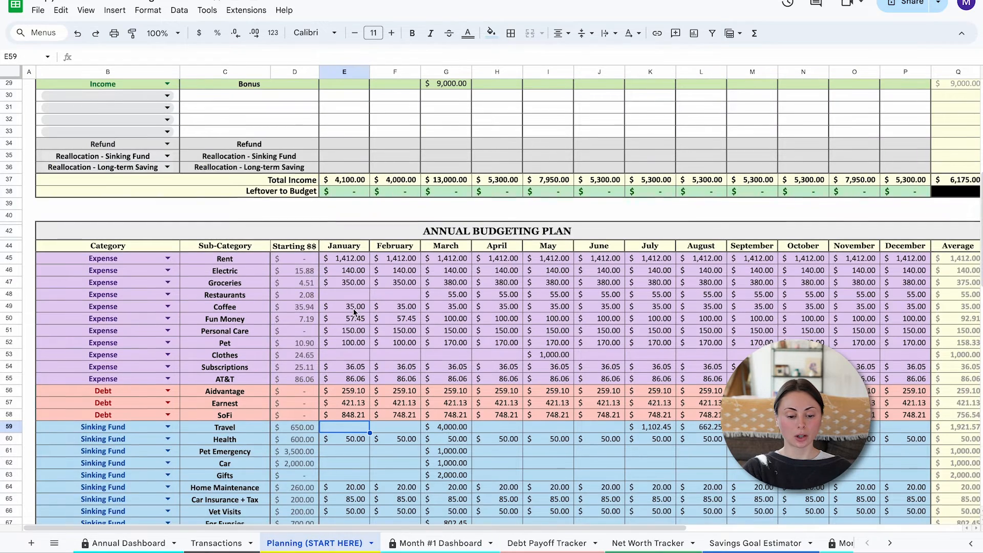
{"action": "scroll", "coordinate": [353, 313], "scroll_direction": "down", "scroll_amount": 10}
{"action": "left_click", "coordinate": [302, 222]}
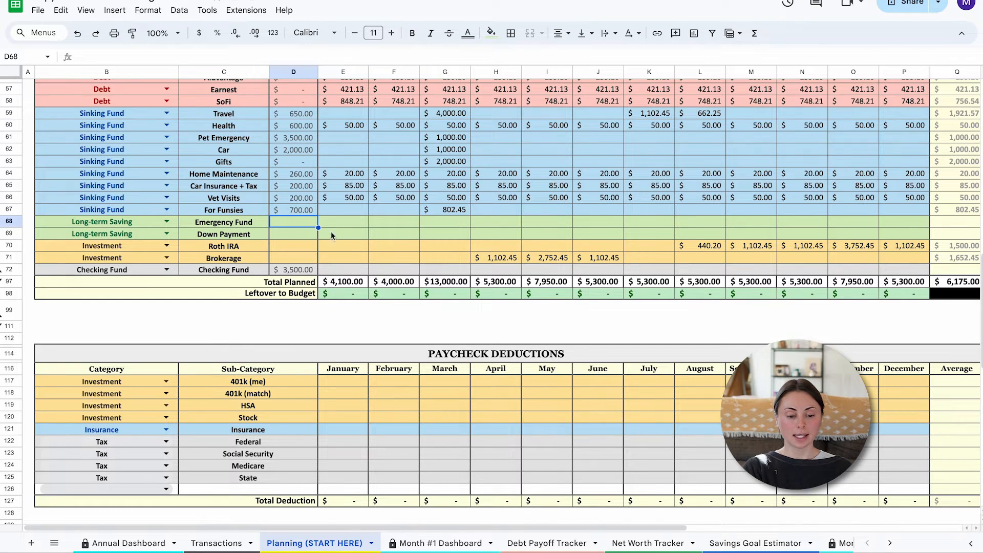
{"action": "scroll", "coordinate": [349, 241], "scroll_direction": "up", "scroll_amount": 2}
{"action": "type", "text": "28000"}
{"action": "key", "text": "Return"}
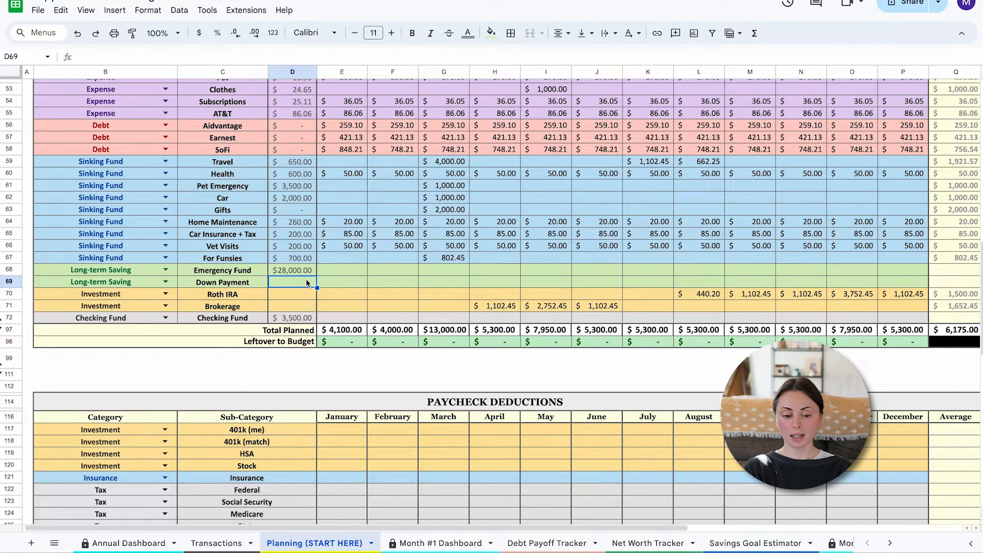
{"action": "type", "text": "5000"}
{"action": "key", "text": "Return"}
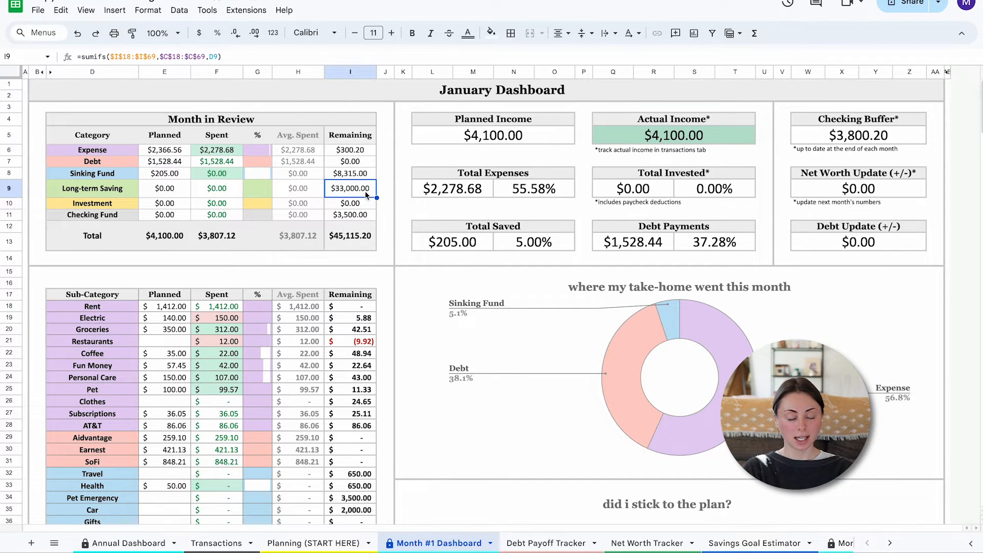
Check the remaining Investment amount on the January dashboard and inspect which cells the Checking Buffer formula adds up
{"action": "left_click", "coordinate": [360, 200]}
{"action": "scroll", "coordinate": [360, 199], "scroll_direction": "down", "scroll_amount": 1}
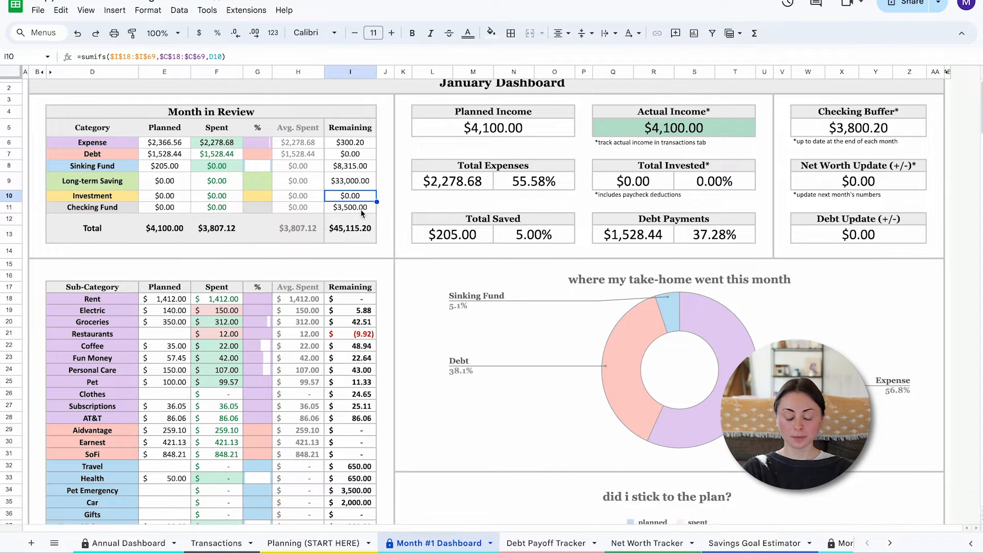
{"action": "left_click", "coordinate": [403, 196]}
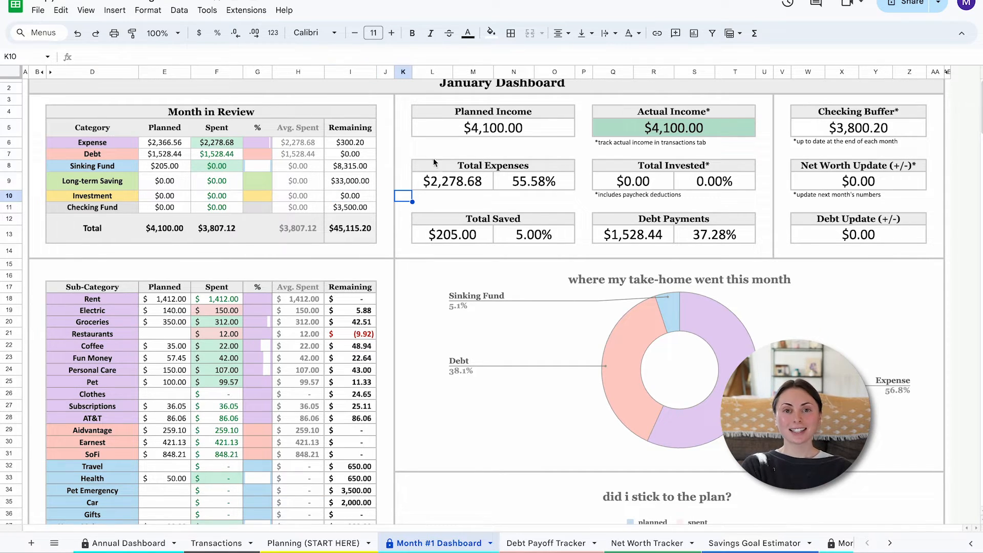
{"action": "left_click", "coordinate": [899, 130]}
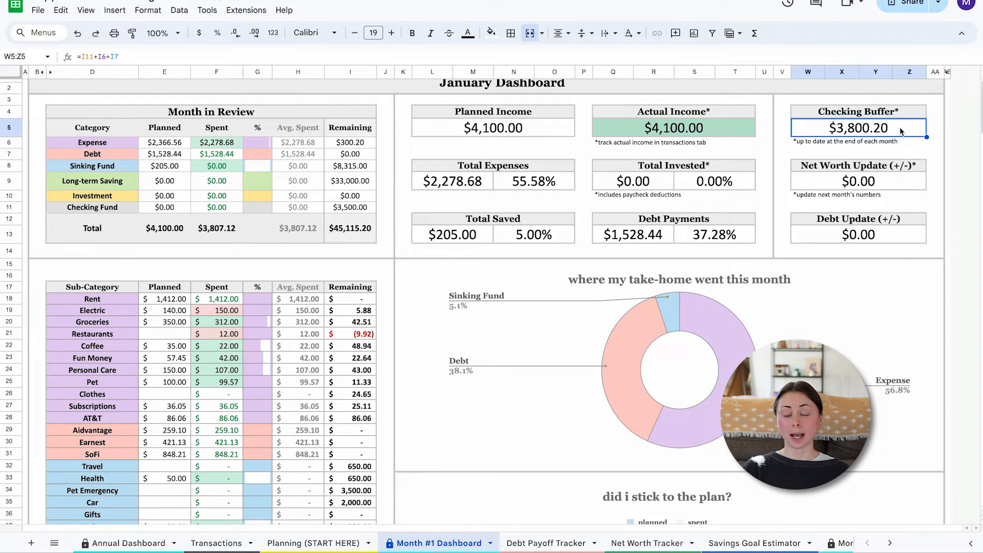
{"action": "double_click", "coordinate": [873, 128]}
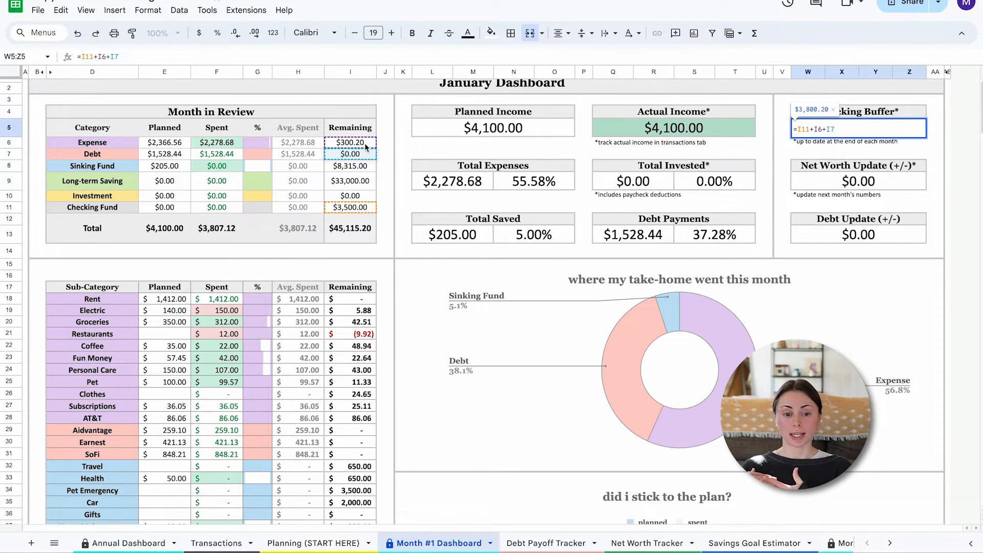
{"action": "left_click", "coordinate": [888, 197]}
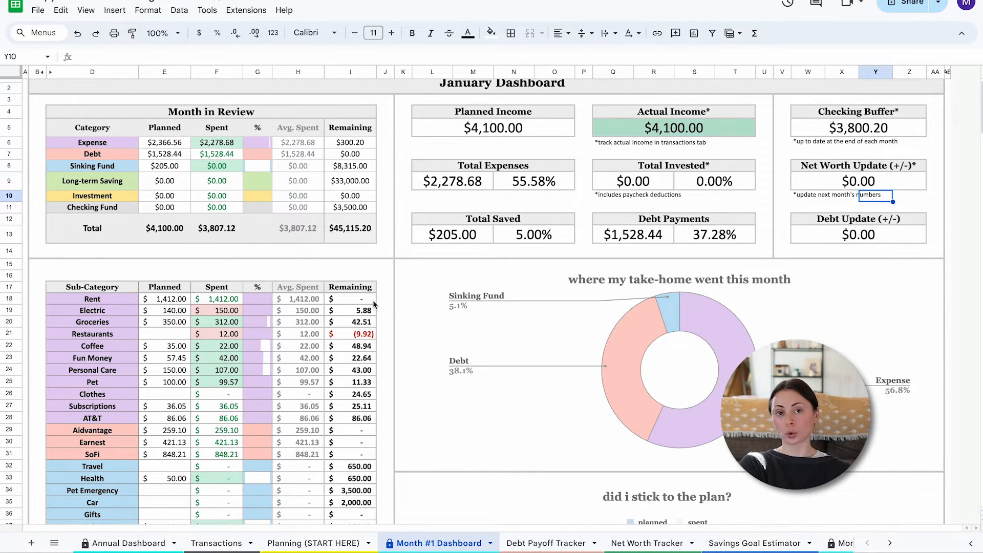
{"action": "left_click", "coordinate": [830, 122]}
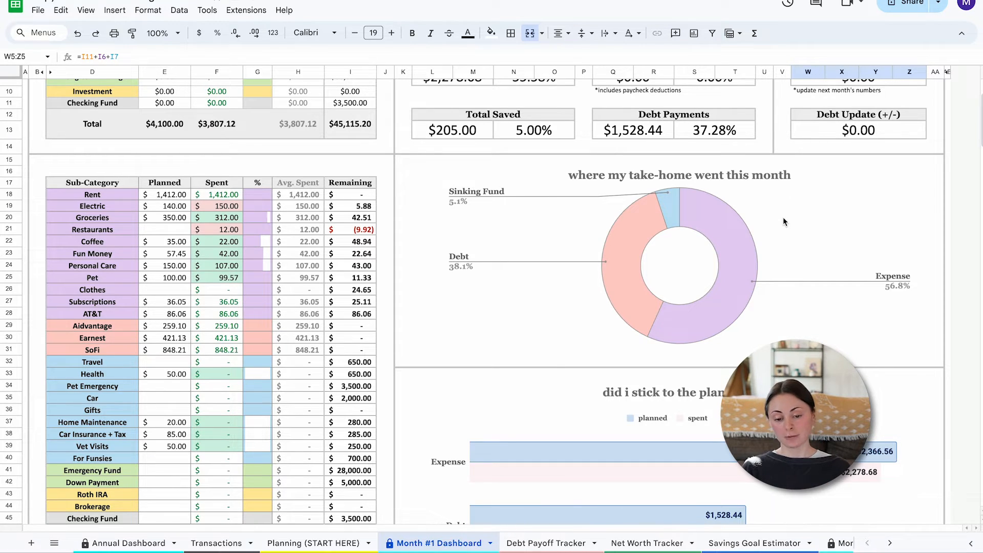
Examine the sub-category table's Electric spending and the remaining balances for Electric, Groceries and Restaurants
{"action": "scroll", "coordinate": [783, 218], "scroll_direction": "down", "scroll_amount": 2}
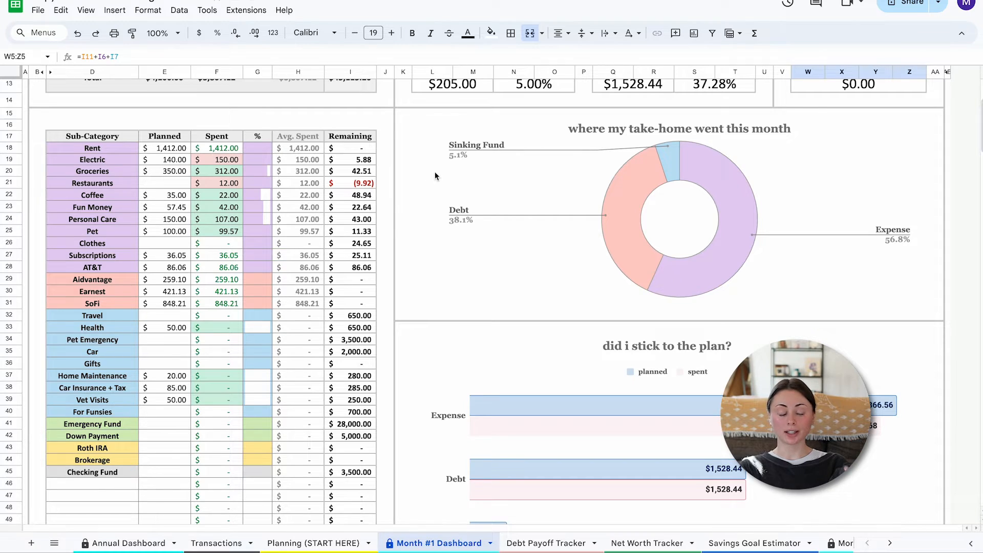
{"action": "left_click", "coordinate": [231, 161]}
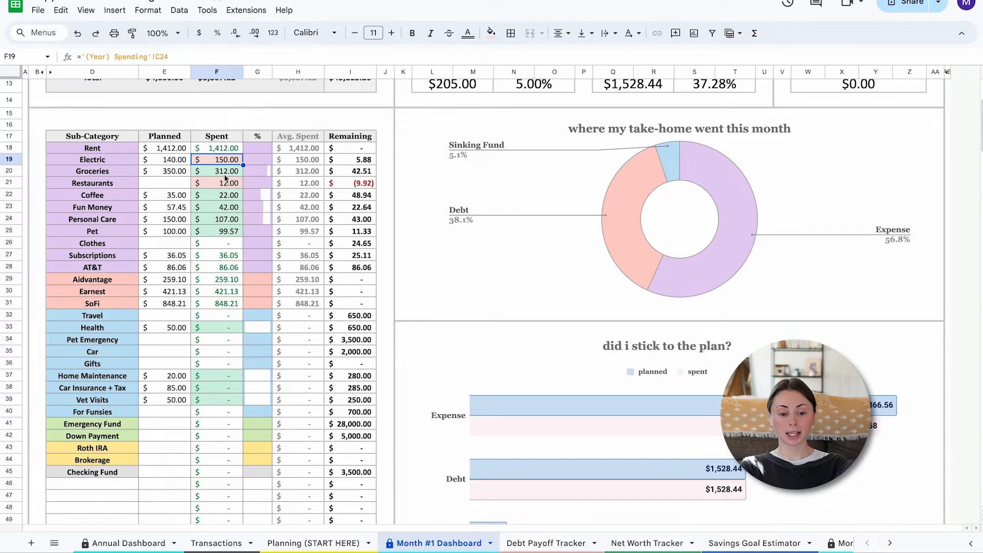
{"action": "left_click", "coordinate": [374, 162]}
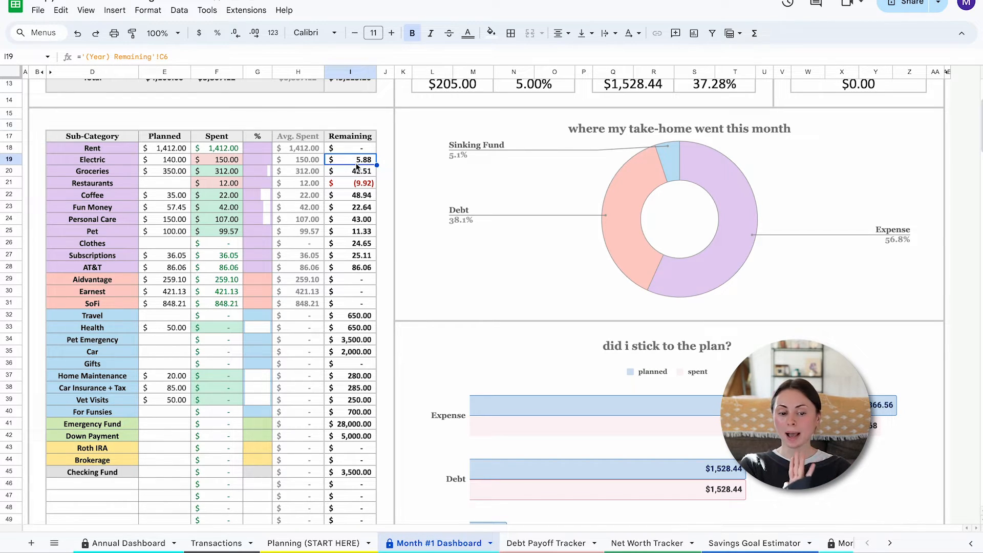
{"action": "key", "text": "Down"}
{"action": "key", "text": "Down"}
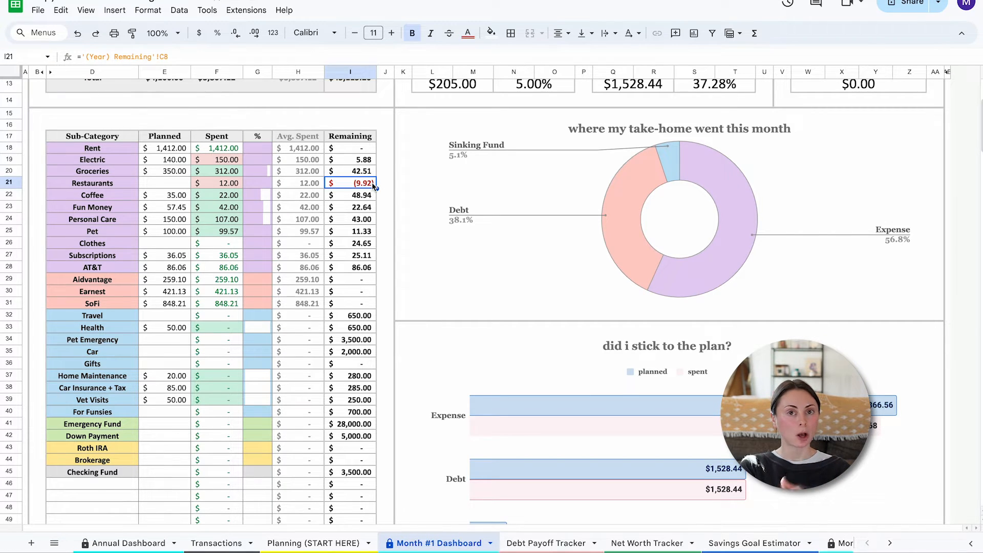
{"action": "key", "text": "Up"}
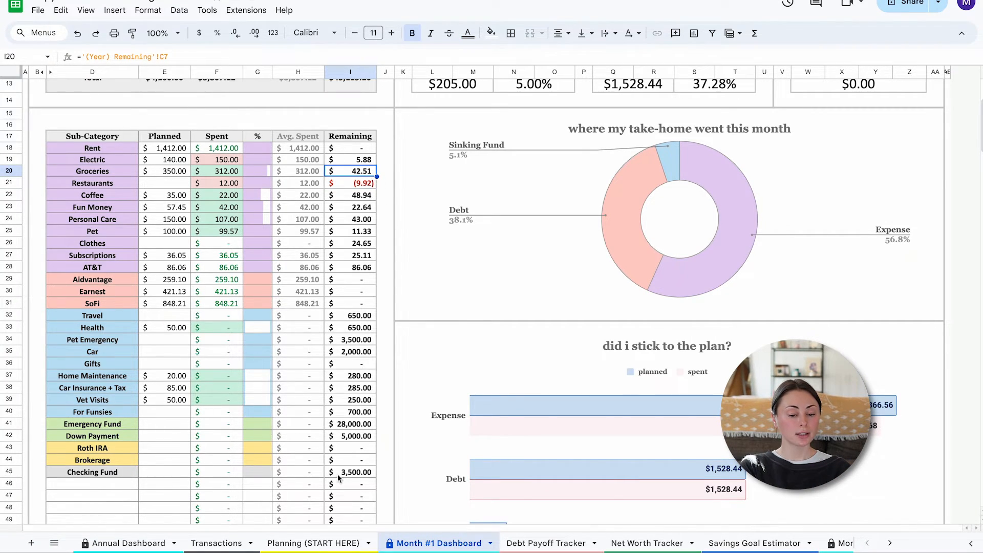
Reallocate January's budget in the planning sheet by setting Groceries to 340 and Restaurants to 10
{"action": "left_click", "coordinate": [319, 543]}
{"action": "scroll", "coordinate": [330, 317], "scroll_direction": "up", "scroll_amount": 1}
{"action": "left_click", "coordinate": [333, 177]}
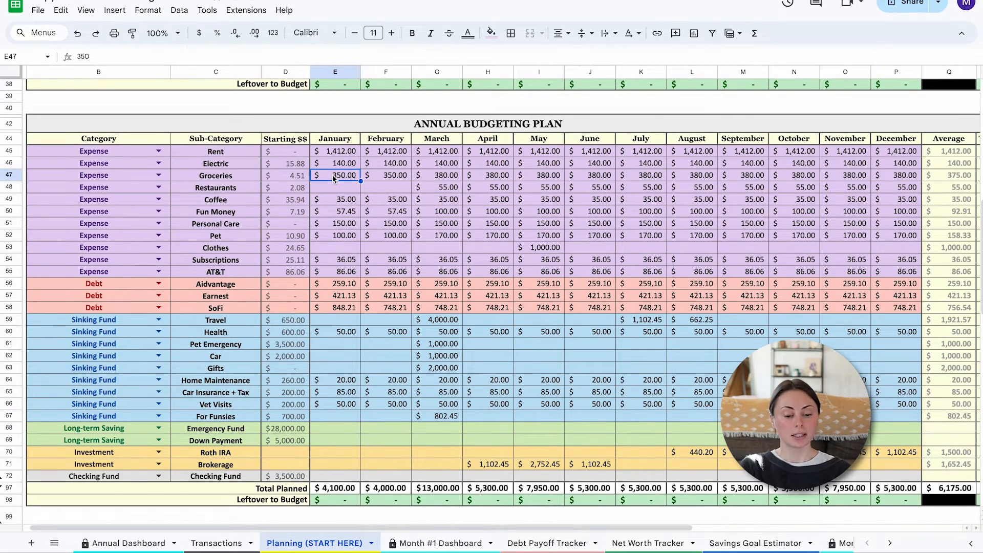
{"action": "type", "text": "340"}
{"action": "key", "text": "Return"}
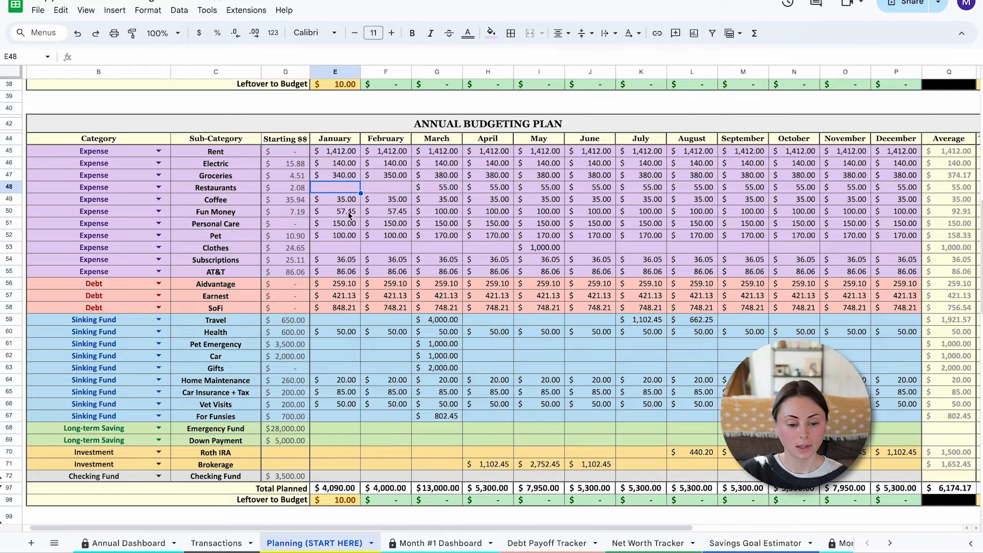
{"action": "type", "text": "10"}
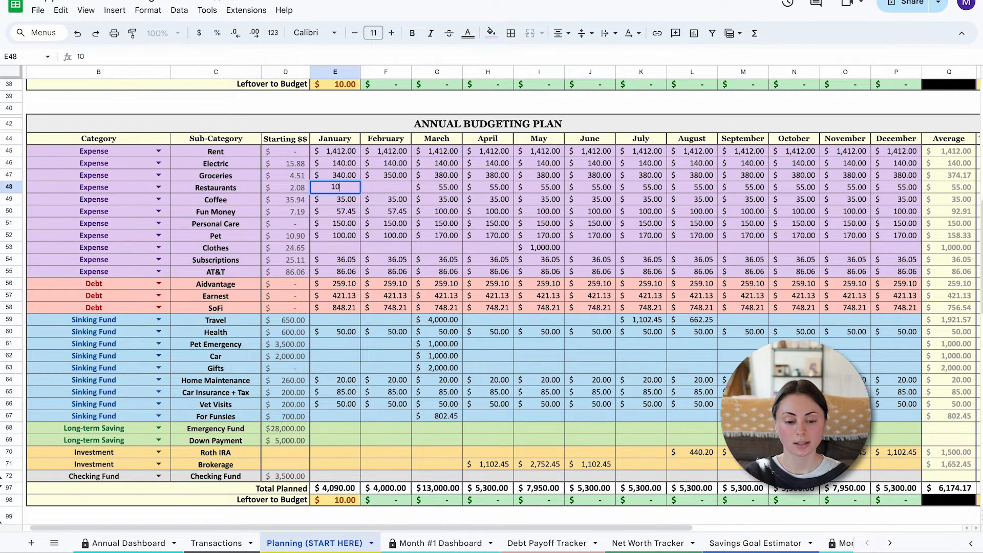
{"action": "key", "text": "Return"}
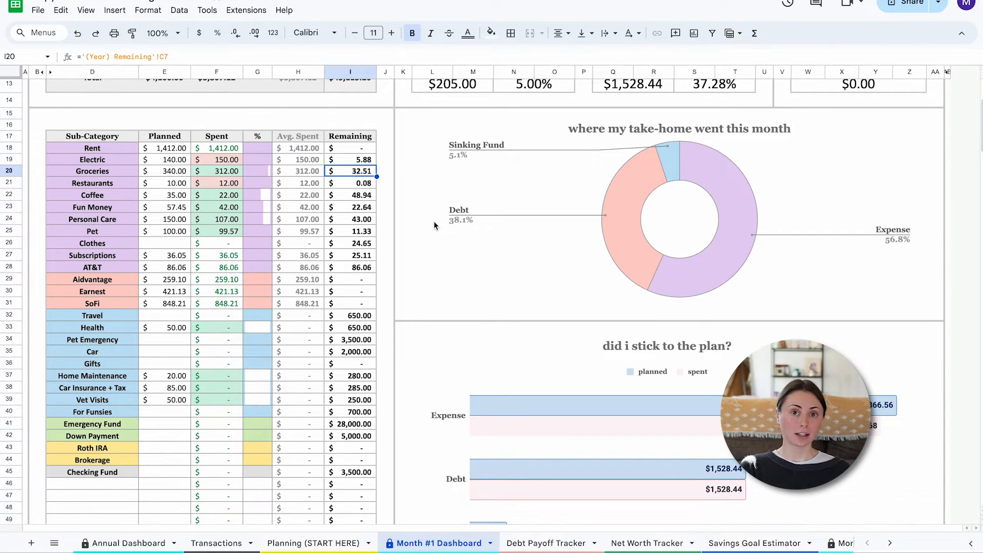
Review the planned versus spent chart and the Transaction Log further down the January dashboard
{"action": "scroll", "coordinate": [434, 221], "scroll_direction": "down", "scroll_amount": 5}
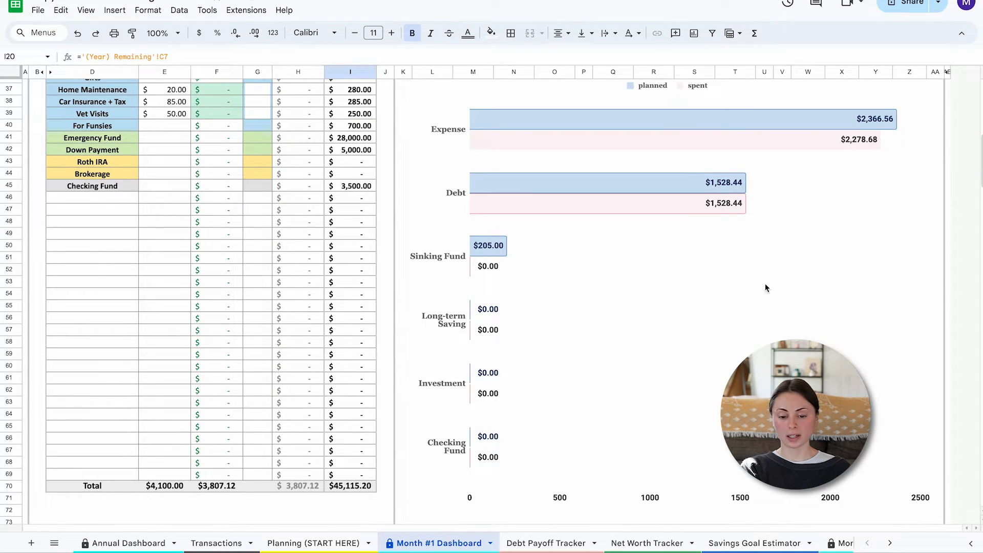
{"action": "scroll", "coordinate": [779, 277], "scroll_direction": "down", "scroll_amount": 10}
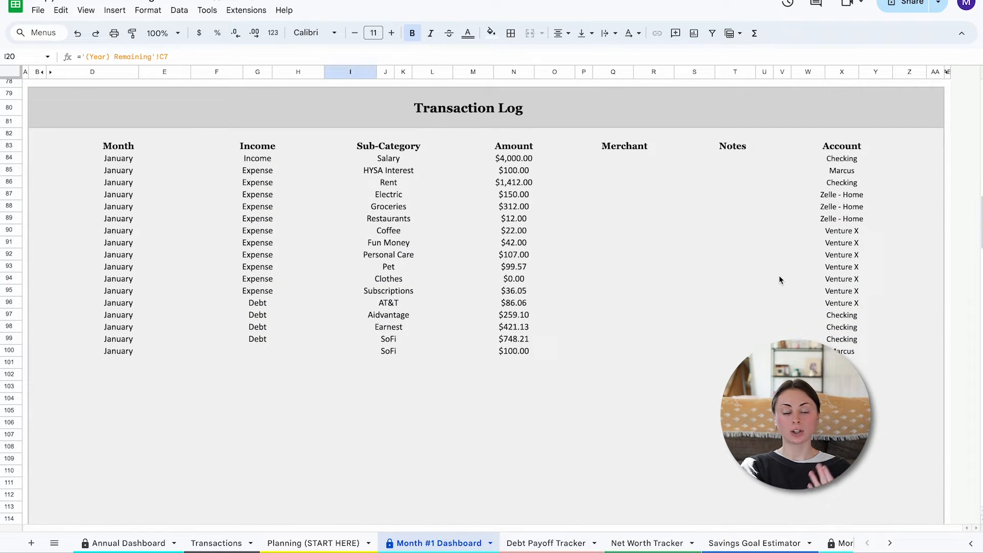
Follow the February link beneath the January dashboard's charts to the Month #2 Dashboard sheet
{"action": "scroll", "coordinate": [778, 279], "scroll_direction": "up", "scroll_amount": 4}
{"action": "left_click", "coordinate": [584, 223]}
{"action": "left_click", "coordinate": [611, 226]}
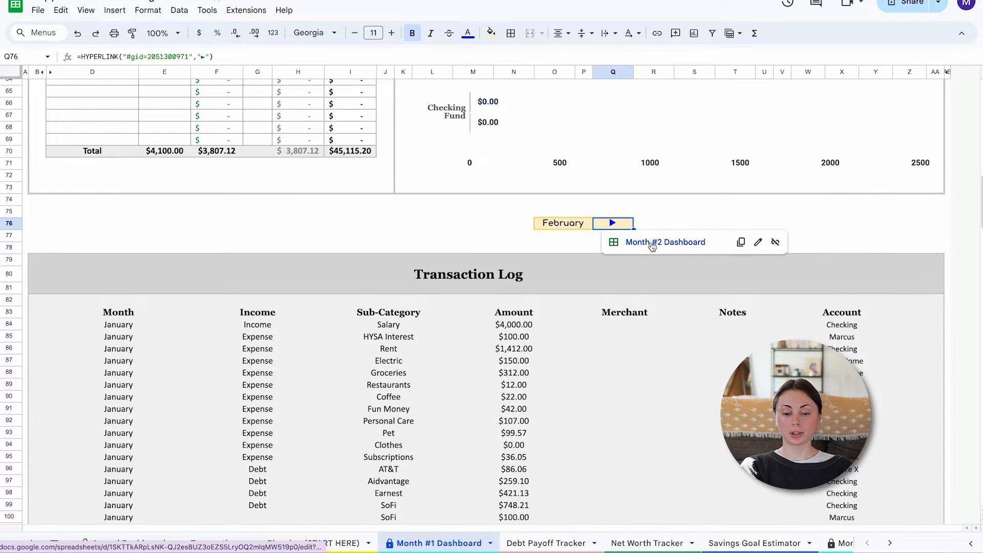
{"action": "left_click", "coordinate": [563, 227]}
{"action": "left_click", "coordinate": [613, 224]}
{"action": "left_click", "coordinate": [643, 241]}
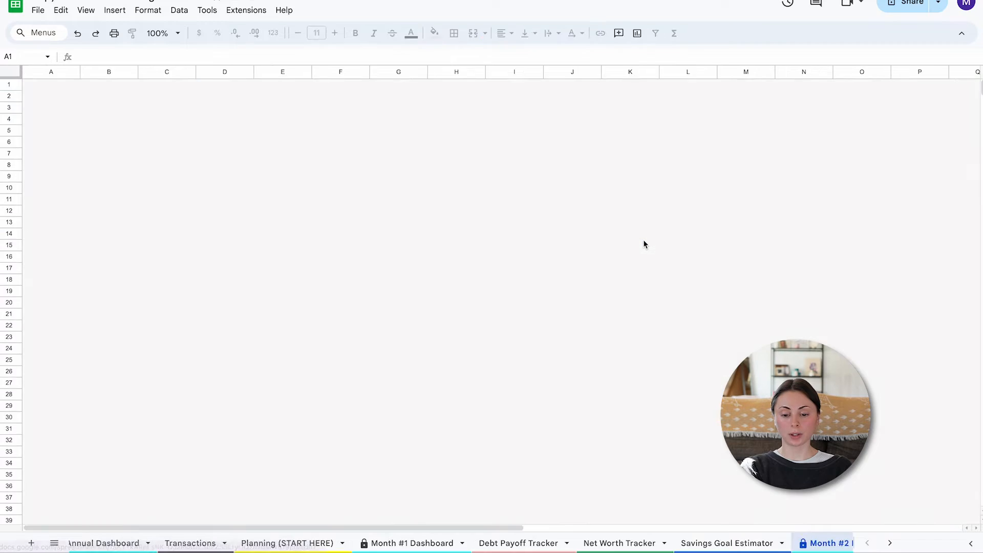
Look over the February dashboard and return to the January dashboard through its January link
{"action": "scroll", "coordinate": [644, 244], "scroll_direction": "down", "scroll_amount": 15}
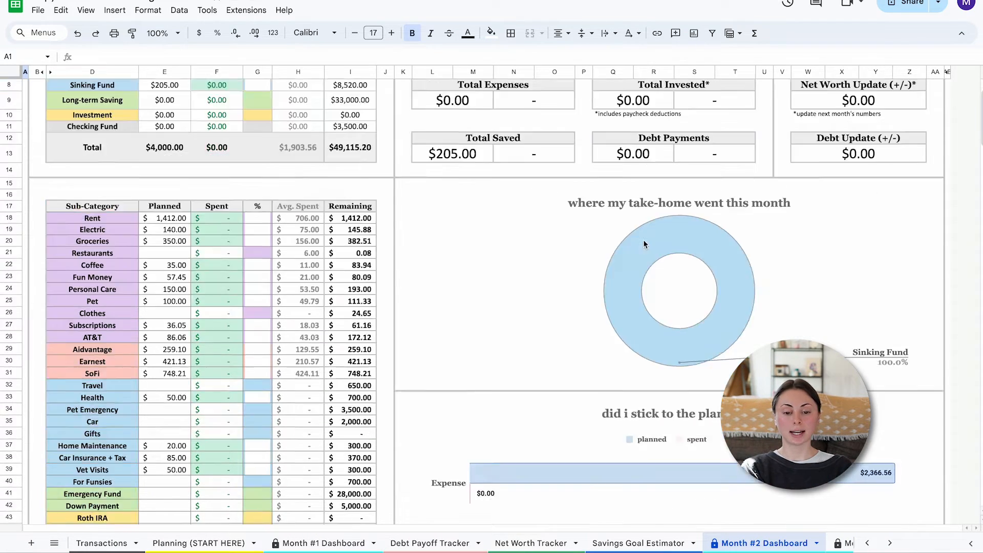
{"action": "left_click", "coordinate": [416, 331]}
{"action": "left_click", "coordinate": [387, 329]}
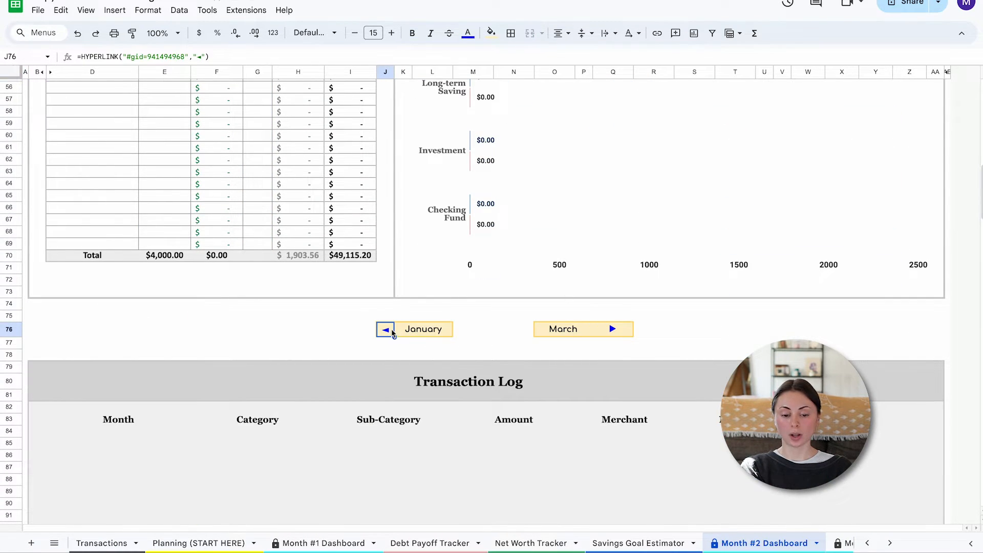
{"action": "left_click", "coordinate": [388, 330]}
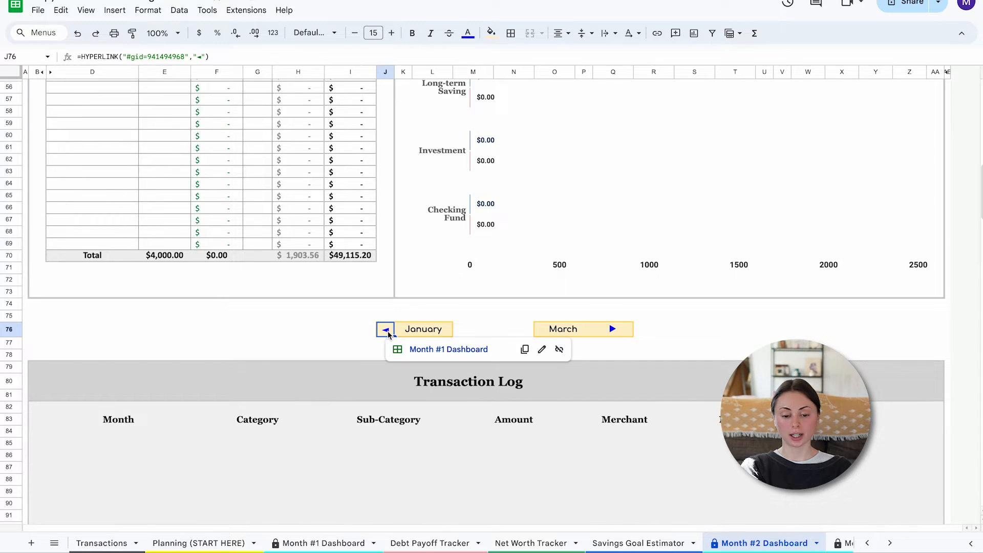
{"action": "left_click", "coordinate": [416, 348]}
{"action": "scroll", "coordinate": [416, 348], "scroll_direction": "up", "scroll_amount": 20}
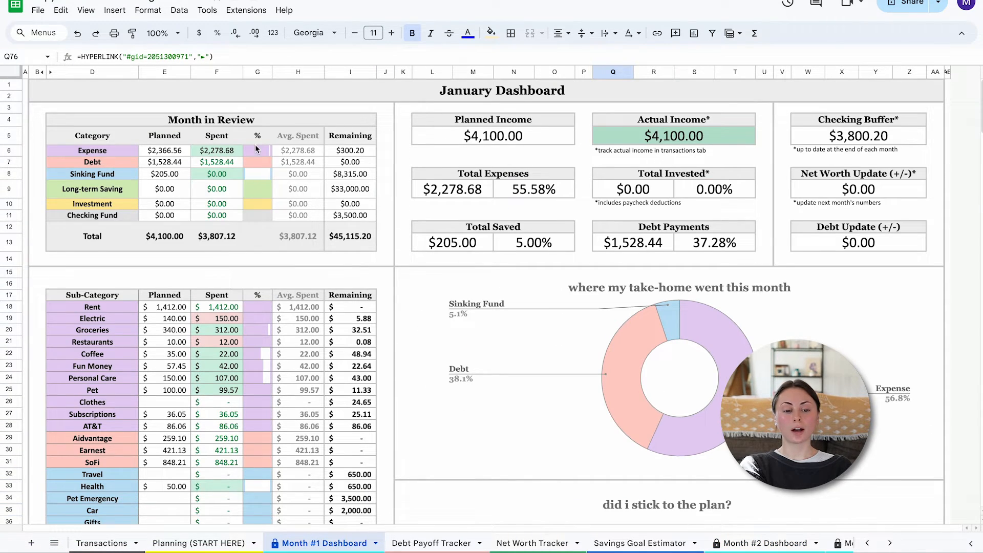
Examine the percentage bars for Rent, Groceries, Restaurants, Coffee, Fun Money and Personal Care, plus Groceries' average spending
{"action": "scroll", "coordinate": [257, 246], "scroll_direction": "down", "scroll_amount": 3}
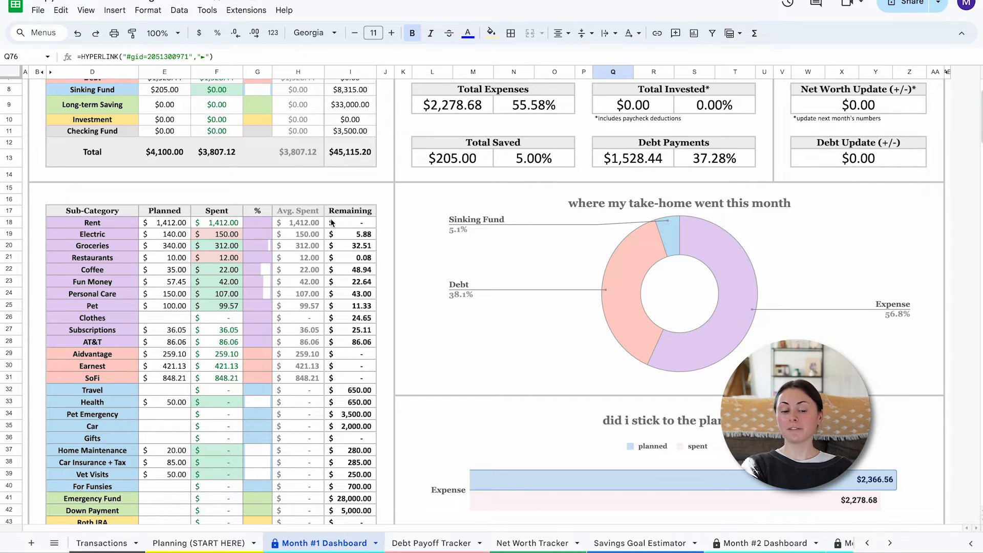
{"action": "left_click", "coordinate": [261, 226]}
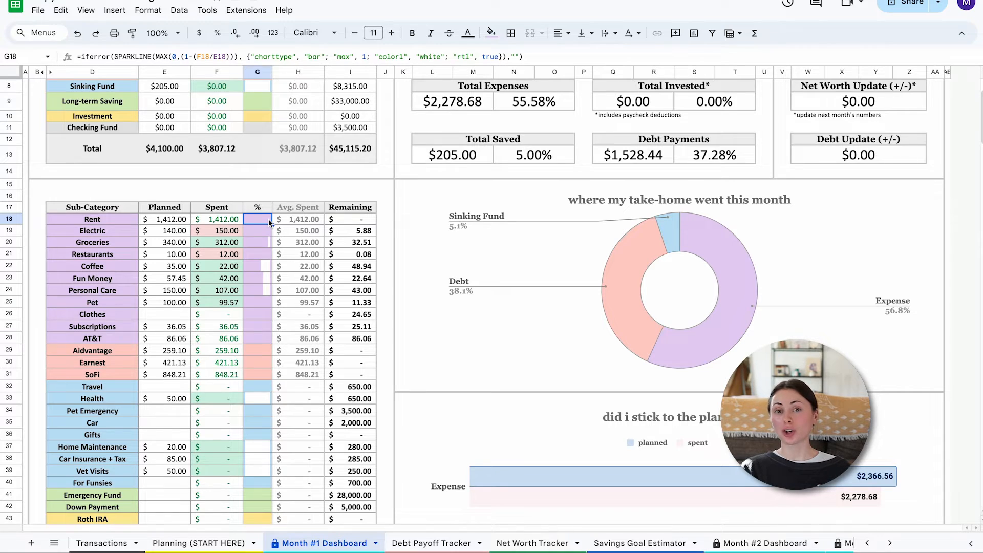
{"action": "left_click", "coordinate": [267, 243]}
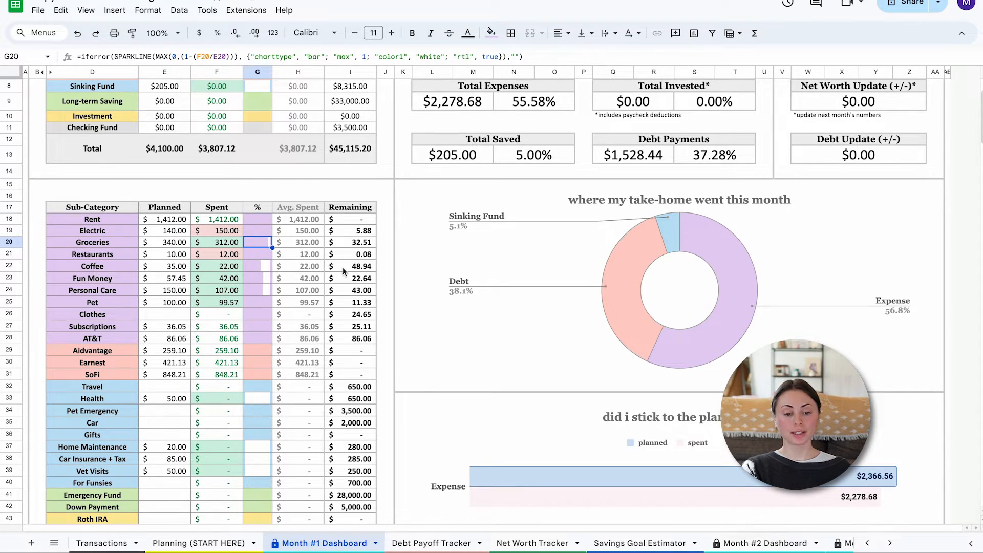
{"action": "left_click", "coordinate": [313, 246]}
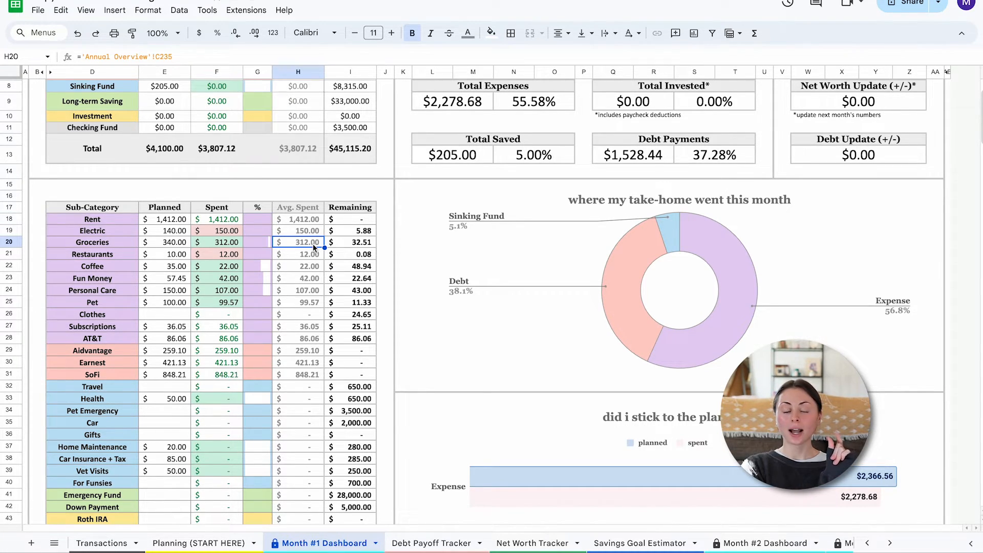
{"action": "left_click", "coordinate": [263, 253]}
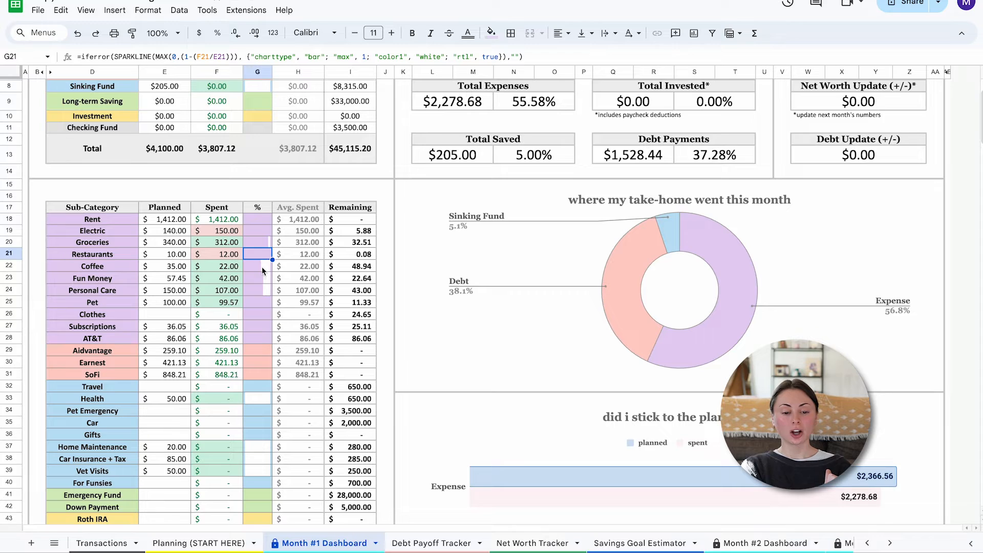
{"action": "left_click", "coordinate": [262, 267]}
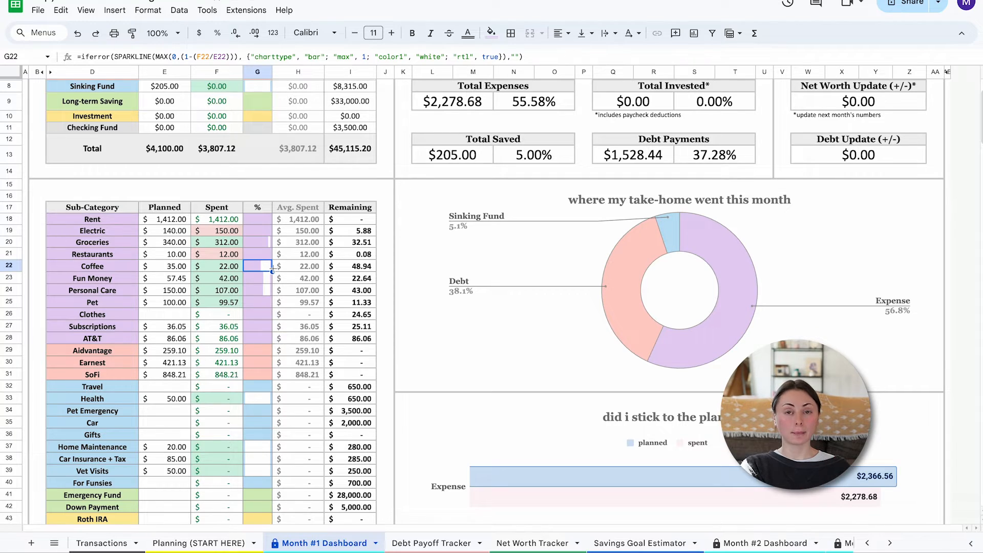
{"action": "left_click_drag", "start_coordinate": [265, 281], "coordinate": [265, 290]}
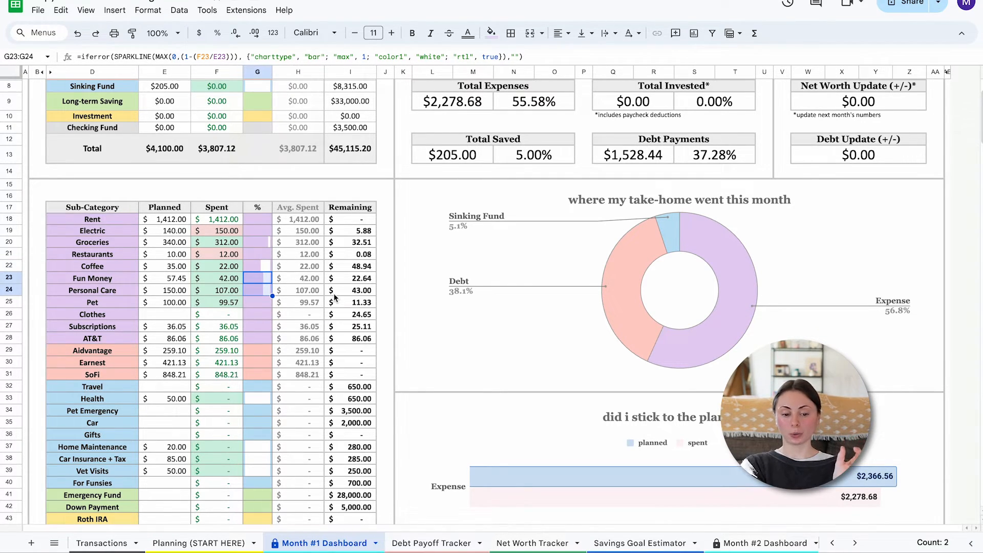
Review the percentage bars from Pet through SoFi and Earnest's remaining balance in the January sub-category table
{"action": "left_click", "coordinate": [261, 302]}
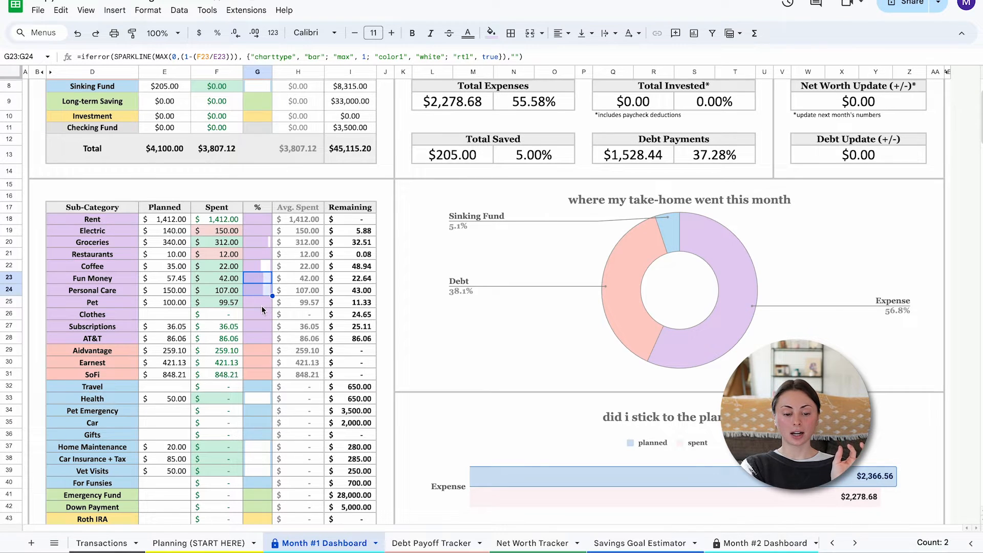
{"action": "scroll", "coordinate": [261, 305], "scroll_direction": "down", "scroll_amount": 2}
{"action": "left_click_drag", "start_coordinate": [266, 233], "coordinate": [262, 296]}
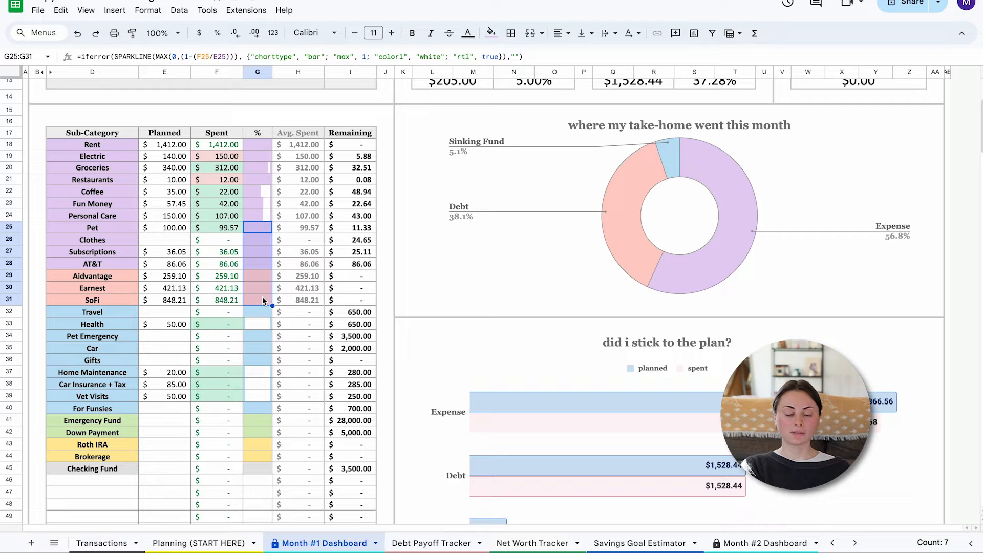
{"action": "left_click", "coordinate": [350, 287]}
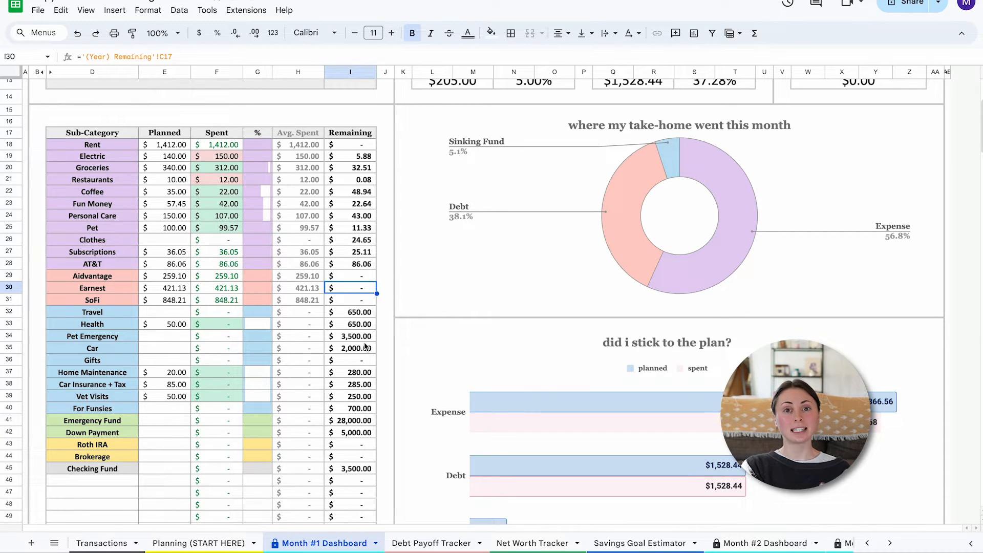
{"action": "scroll", "coordinate": [366, 346], "scroll_direction": "up", "scroll_amount": 3}
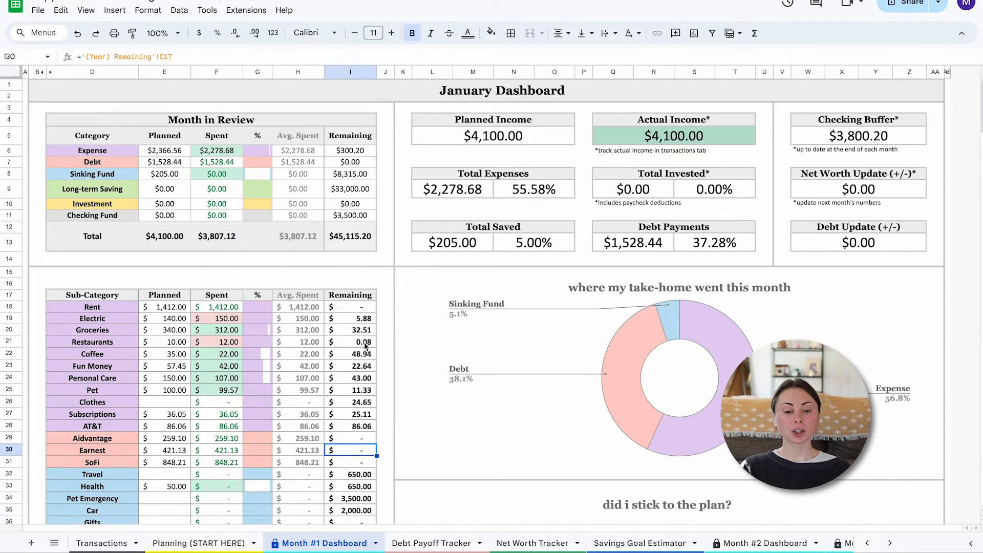
Hide the Month #1 Dashboard sheet
{"action": "right_click", "coordinate": [328, 542]}
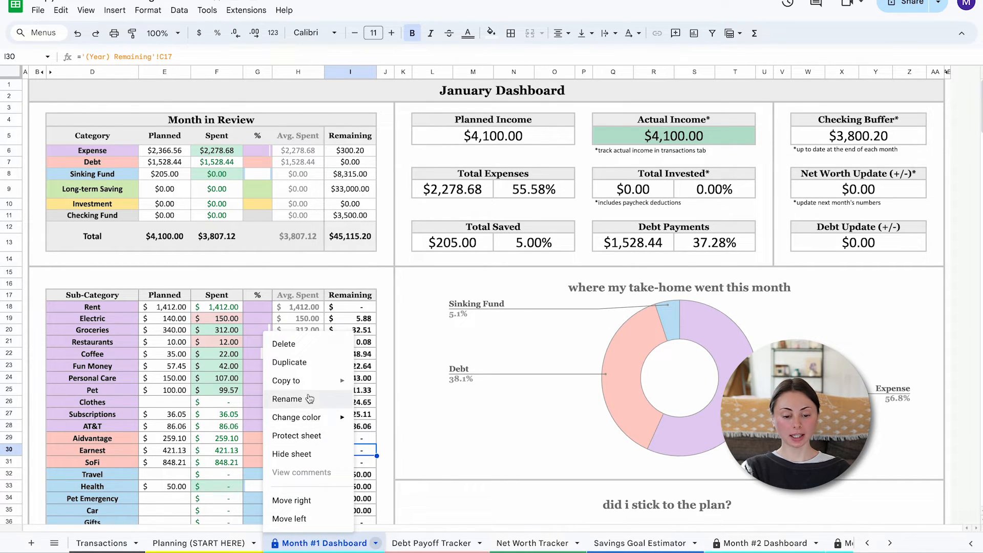
{"action": "left_click", "coordinate": [307, 453]}
{"action": "left_click", "coordinate": [616, 324]}
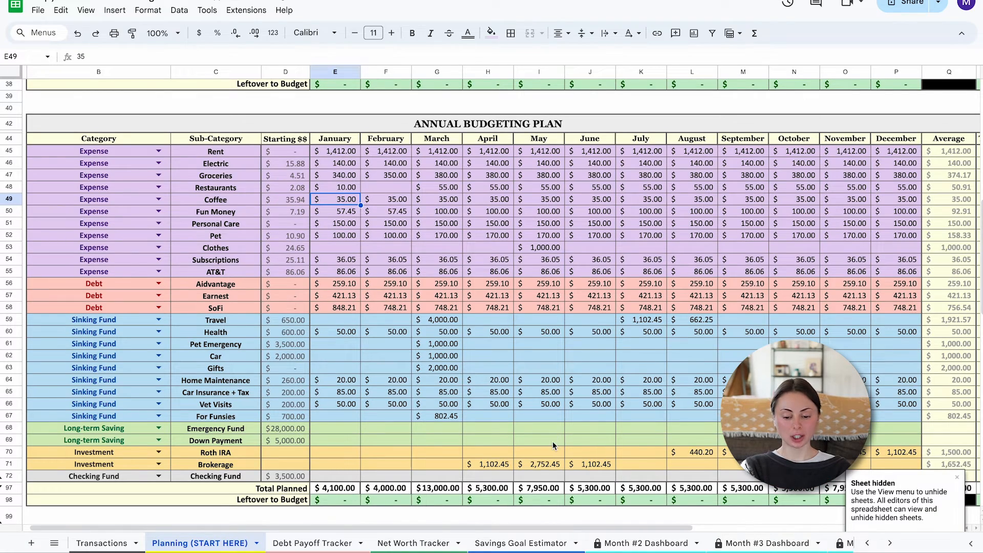
Follow the January link on the Month #2 Dashboard and unhide the linked Month #1 Dashboard sheet
{"action": "left_click", "coordinate": [629, 547]}
{"action": "scroll", "coordinate": [546, 287], "scroll_direction": "up", "scroll_amount": 12}
{"action": "scroll", "coordinate": [546, 286], "scroll_direction": "down", "scroll_amount": 10}
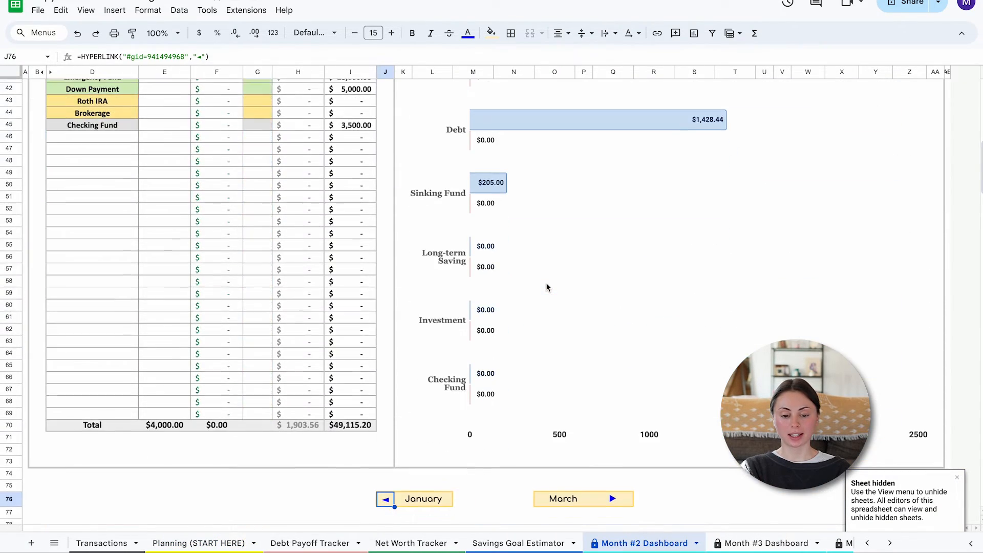
{"action": "mouse_move", "coordinate": [392, 396]}
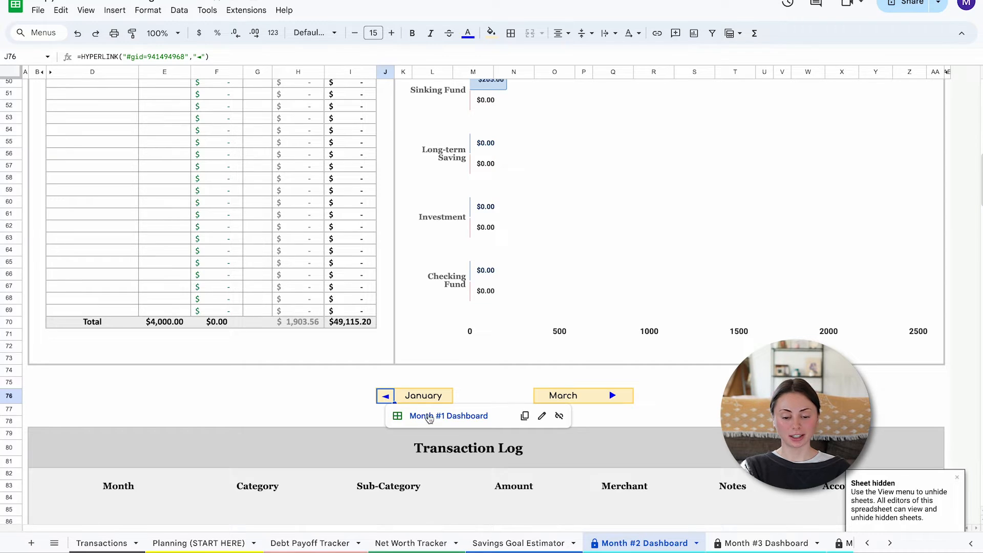
{"action": "left_click", "coordinate": [429, 416]}
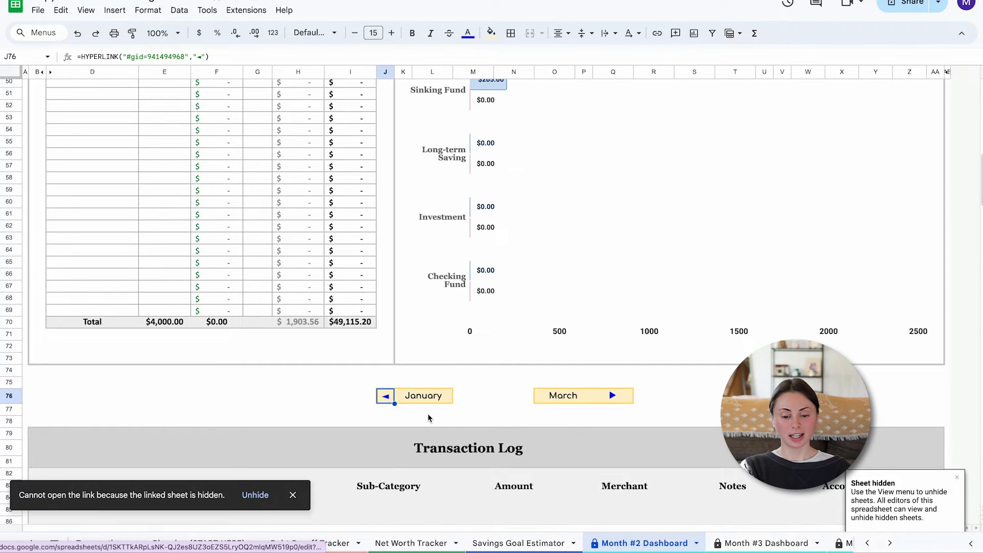
{"action": "left_click", "coordinate": [251, 498]}
{"action": "left_click", "coordinate": [616, 327]}
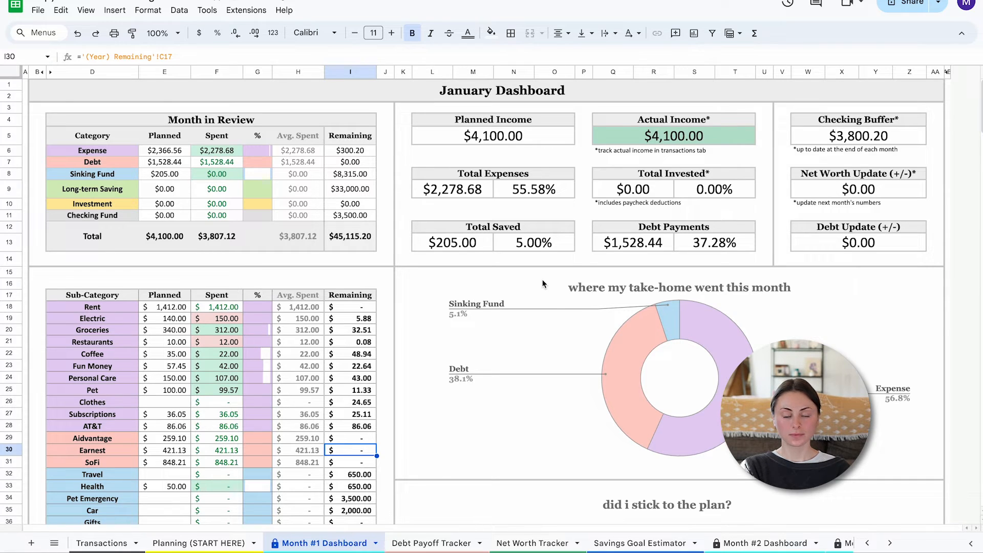
Try hiding the January dashboard sheet once more
{"action": "left_click", "coordinate": [375, 543]}
{"action": "left_click", "coordinate": [302, 453]}
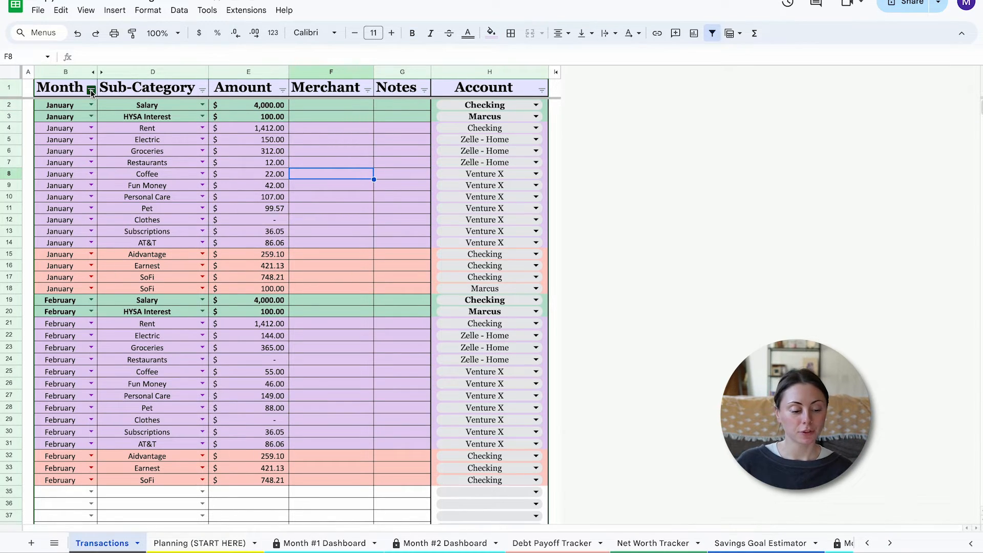
Filter the Transactions sheet's Month column to show only February entries
{"action": "left_click", "coordinate": [92, 91]}
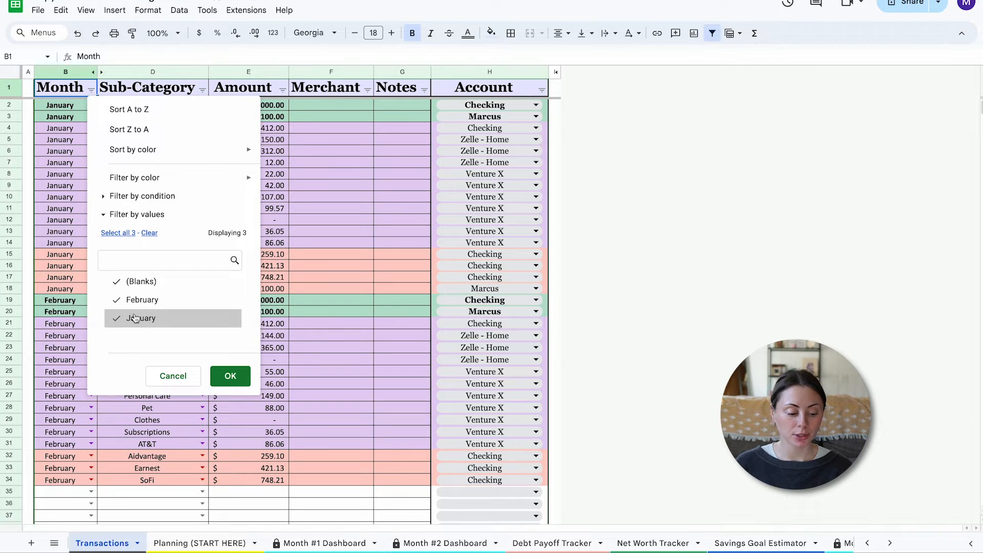
{"action": "left_click", "coordinate": [148, 233]}
{"action": "left_click", "coordinate": [141, 299]}
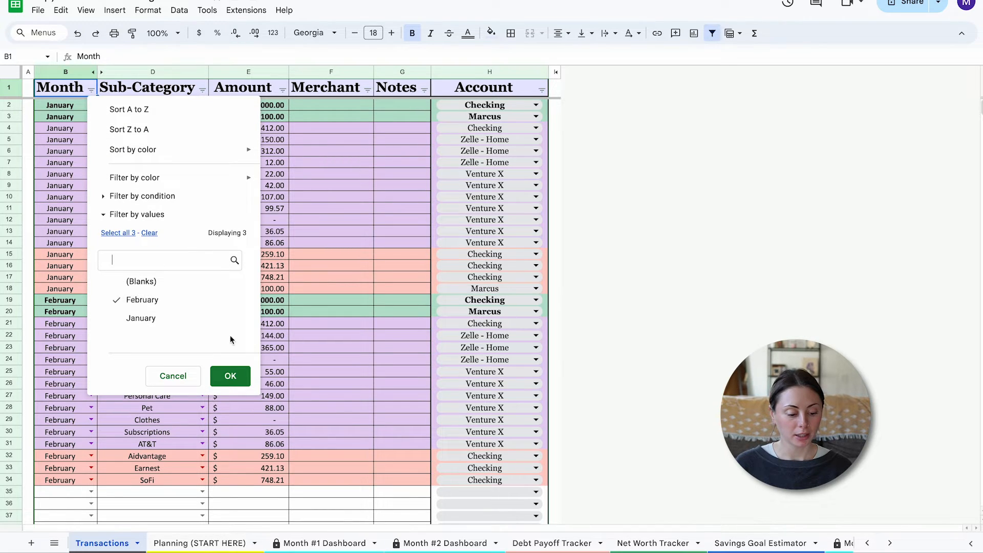
{"action": "left_click", "coordinate": [230, 375]}
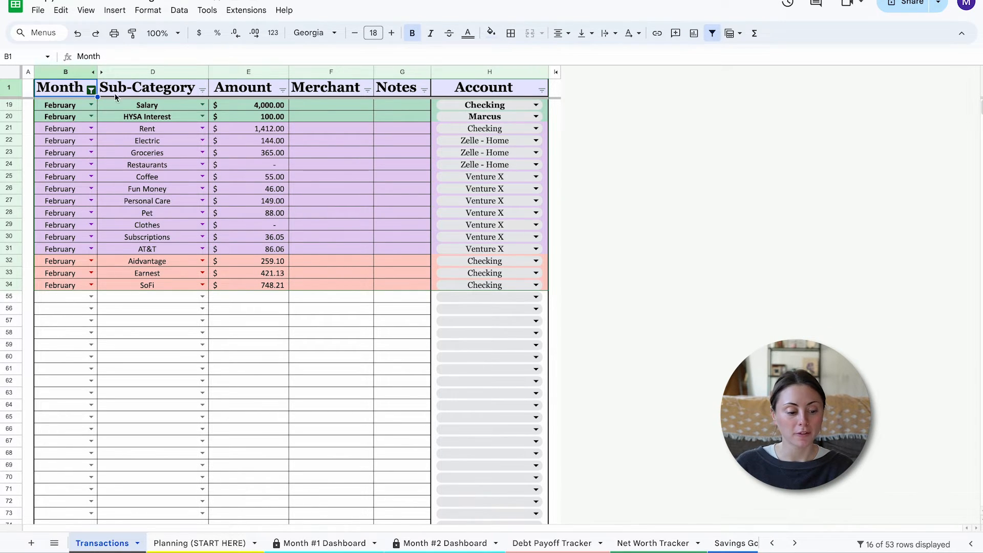
Clear the February filter by removing the filter from the Transactions header row and creating a fresh one
{"action": "left_click_drag", "start_coordinate": [77, 88], "coordinate": [480, 89]}
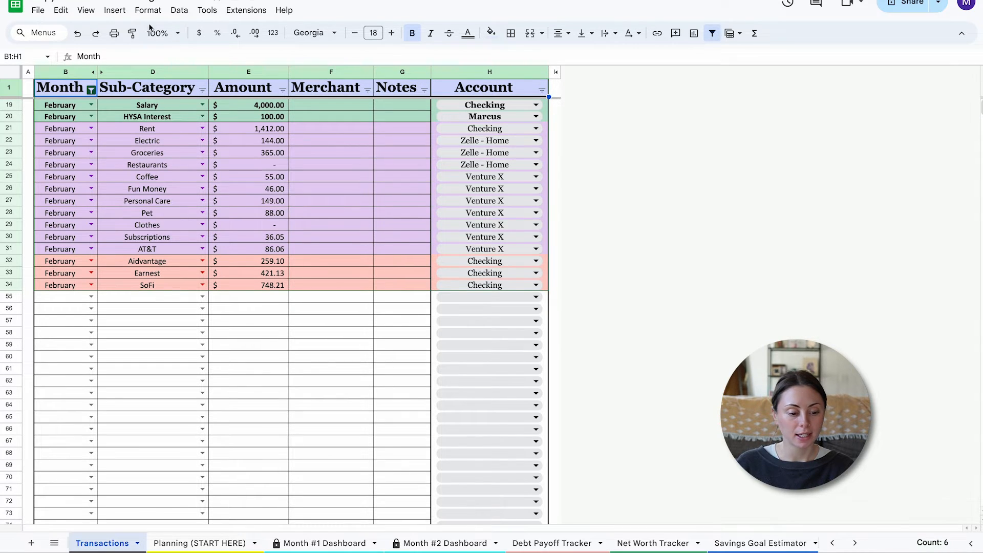
{"action": "left_click", "coordinate": [179, 10]}
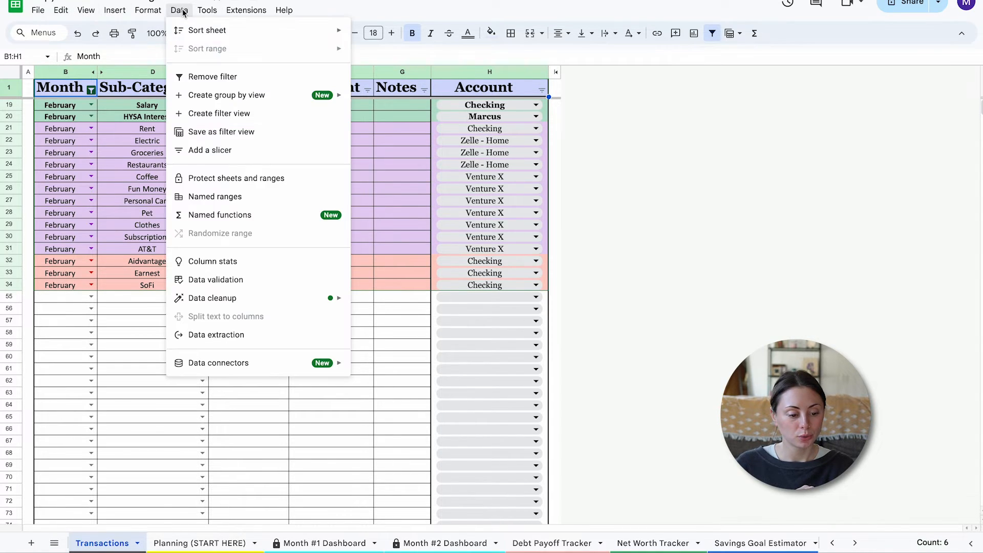
{"action": "left_click", "coordinate": [238, 78]}
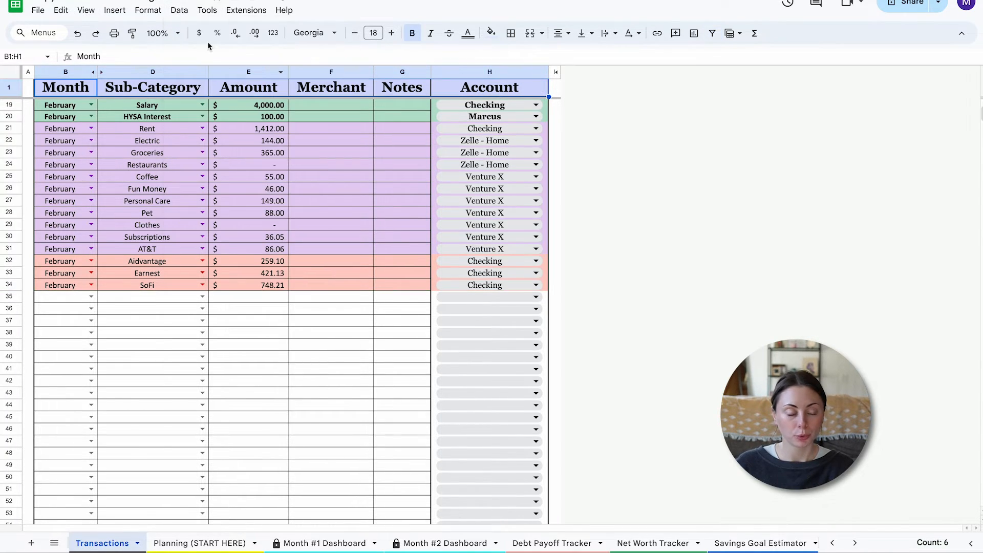
{"action": "left_click", "coordinate": [180, 11]}
{"action": "left_click", "coordinate": [224, 76]}
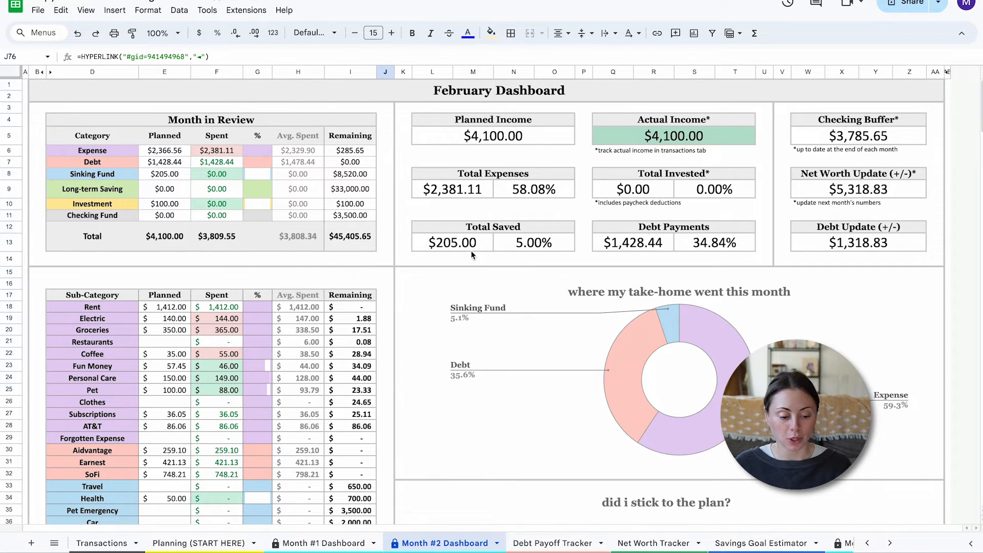
After checking the February dashboard's planned amounts, move February's planned investment of 100 from Roth IRA to Brokerage in the Annual Budgeting Plan
{"action": "left_click_drag", "start_coordinate": [140, 119], "coordinate": [185, 240]}
{"action": "left_click", "coordinate": [369, 207]}
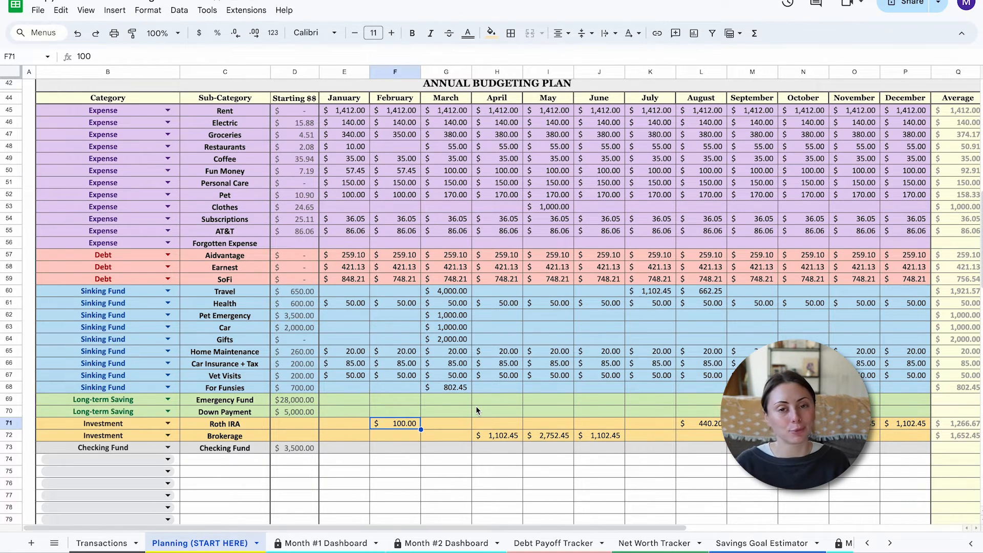
{"action": "key", "text": "Delete"}
{"action": "left_click", "coordinate": [390, 436]}
{"action": "type", "text": "100"}
{"action": "key", "text": "Return"}
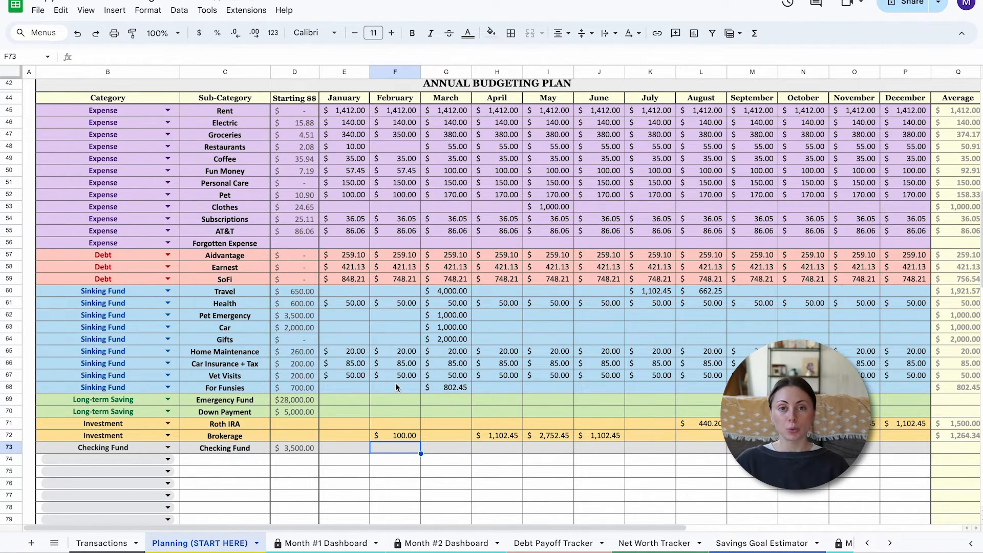
Record a February Brokerage transaction of 100 from the Checking account in the first empty row of the Transactions sheet
{"action": "left_click", "coordinate": [102, 542]}
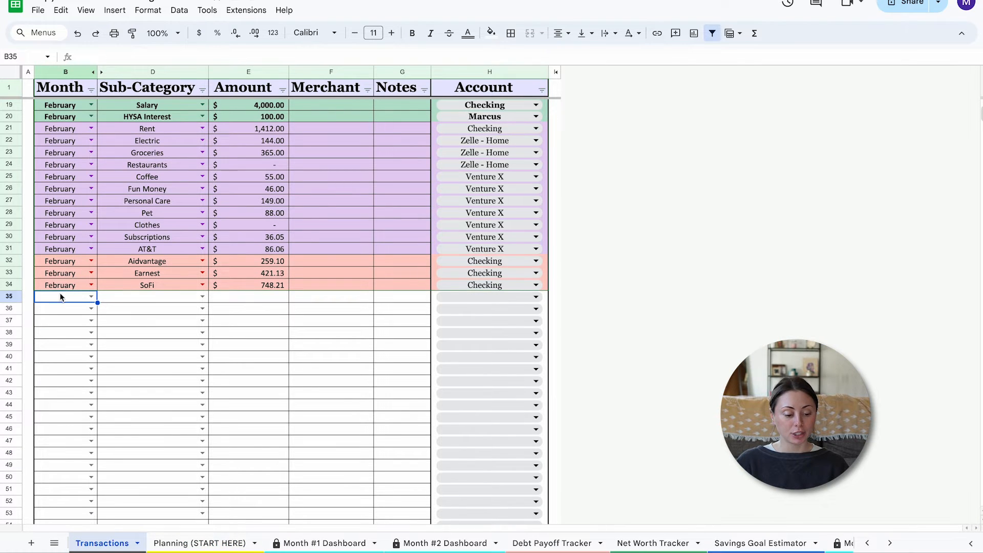
{"action": "type", "text": "February"}
{"action": "key", "text": "Return"}
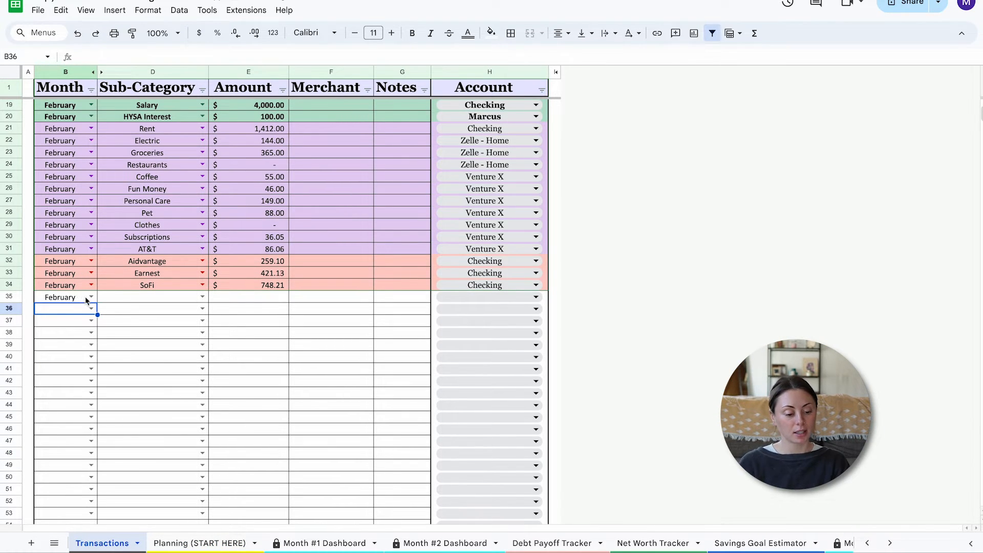
{"action": "left_click", "coordinate": [136, 298]}
{"action": "type", "text": "Br"}
{"action": "left_click", "coordinate": [132, 311]}
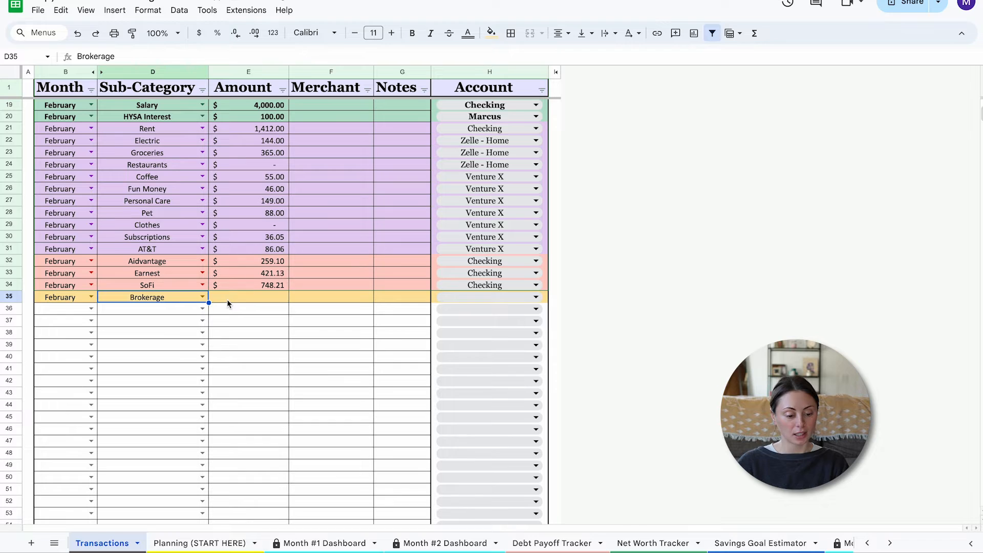
{"action": "left_click", "coordinate": [226, 299]}
{"action": "type", "text": "100"}
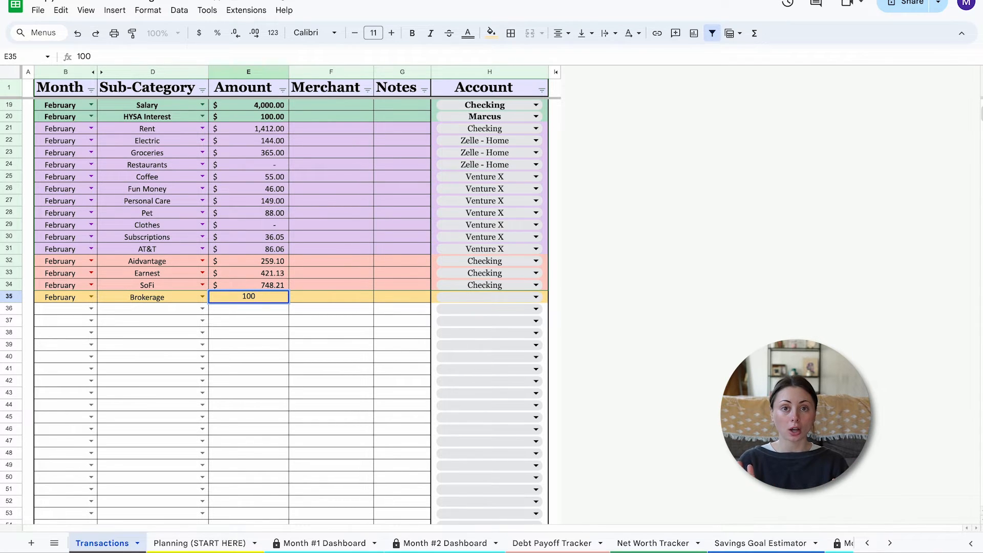
{"action": "key", "text": "Return"}
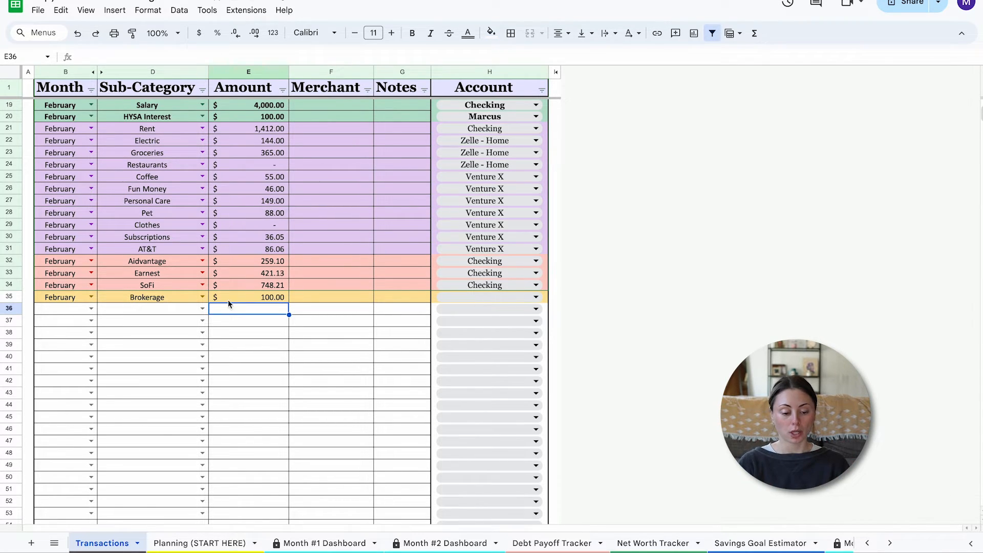
{"action": "left_click", "coordinate": [463, 298]}
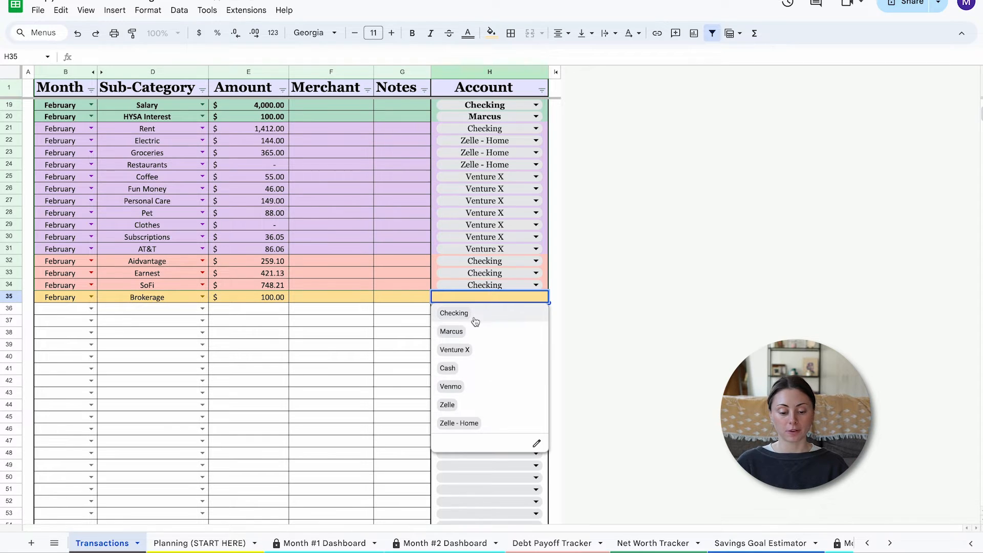
{"action": "left_click", "coordinate": [473, 314]}
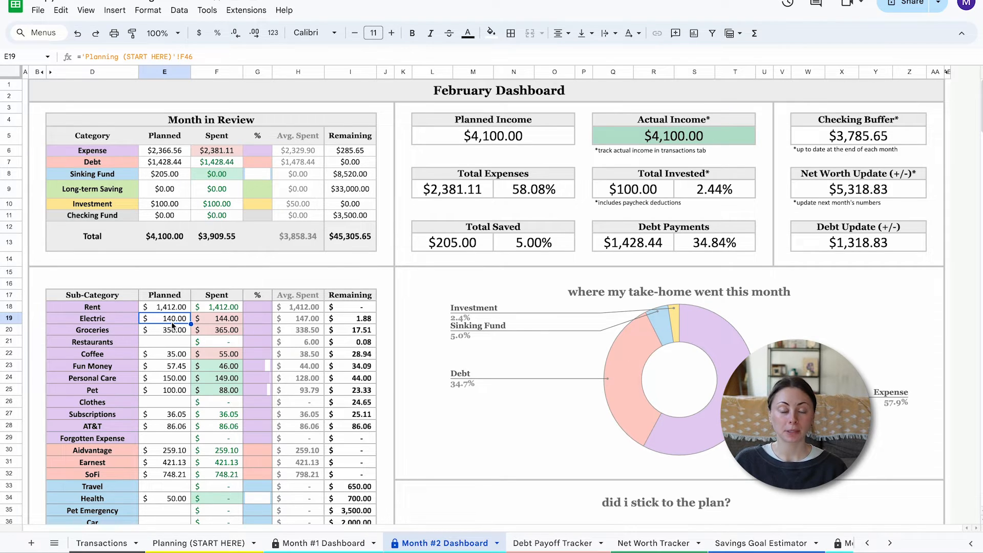
Compare the Electric row's planned, spent and remaining amounts on the February dashboard, and look over the sub-categories below it
{"action": "left_click", "coordinate": [225, 323]}
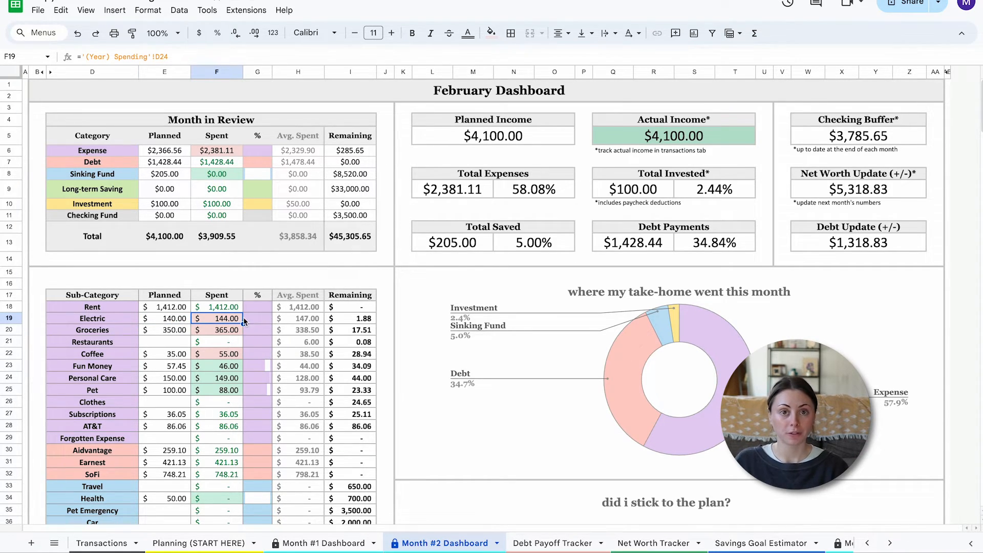
{"action": "left_click", "coordinate": [188, 317]}
{"action": "left_click", "coordinate": [215, 319]}
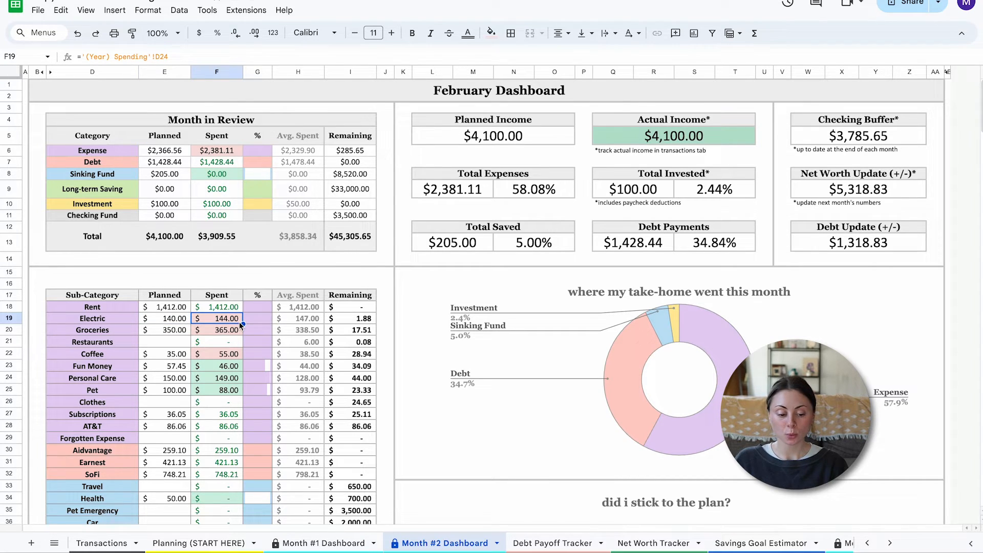
{"action": "left_click", "coordinate": [345, 321]}
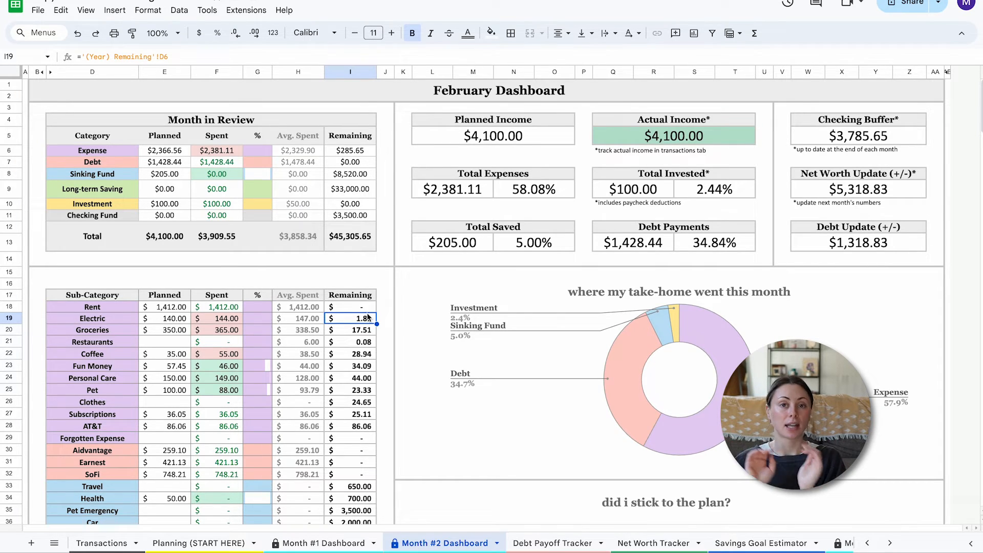
{"action": "scroll", "coordinate": [429, 412], "scroll_direction": "down", "scroll_amount": 2}
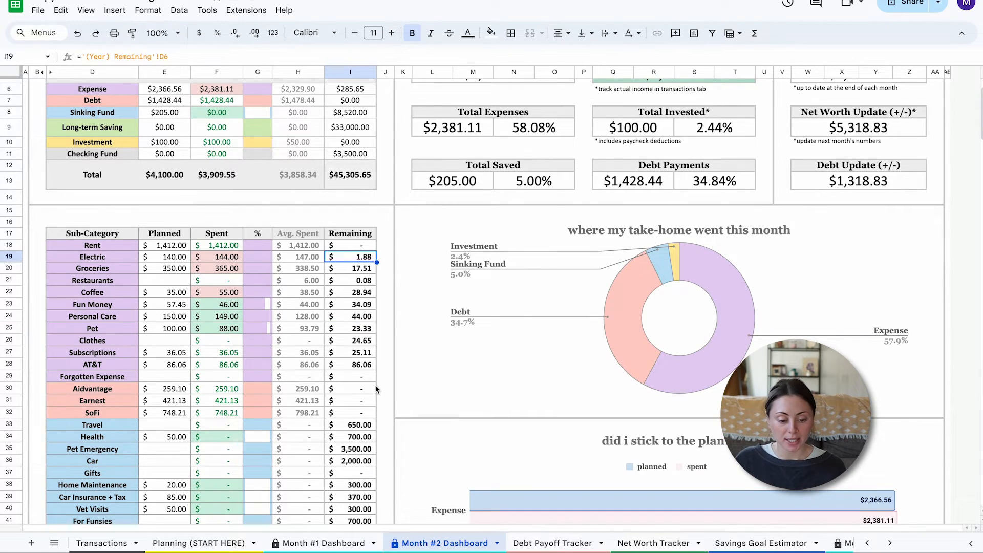
{"action": "scroll", "coordinate": [376, 389], "scroll_direction": "down", "scroll_amount": 1}
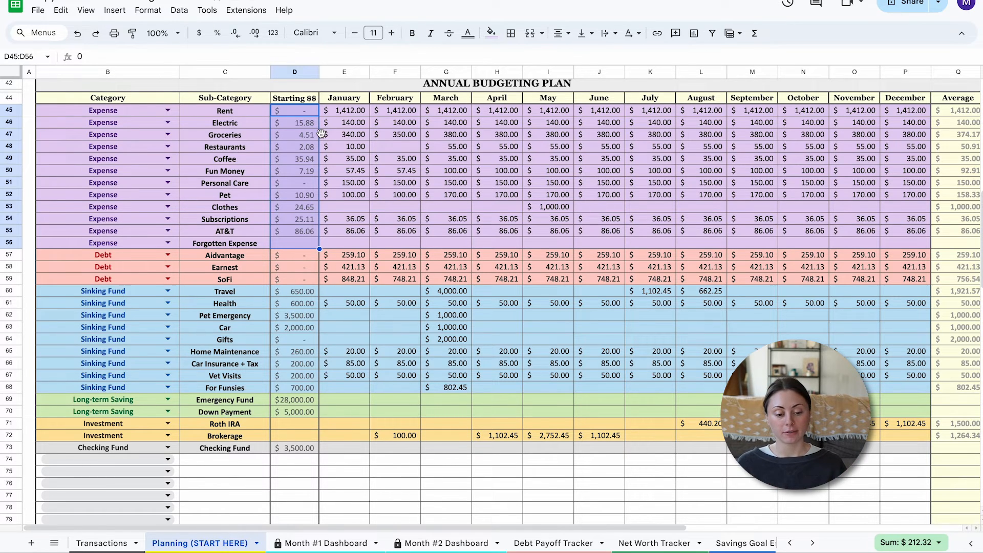
Clear the starting balances of all Expense rows in the Annual Budgeting Plan and set Travel's starting balance to =650+212.32
{"action": "key", "text": "Delete"}
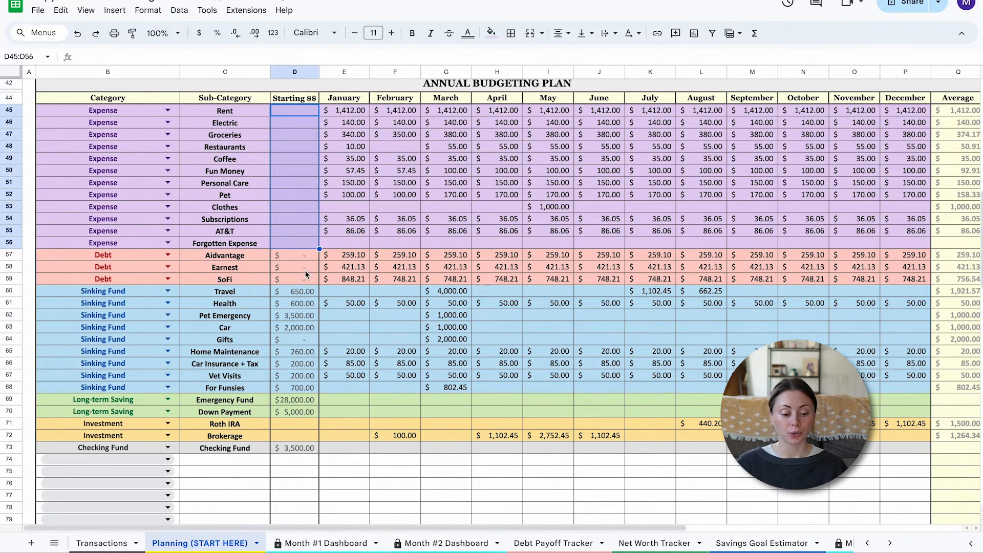
{"action": "left_click", "coordinate": [302, 292]}
{"action": "type", "text": "=650+212.32"}
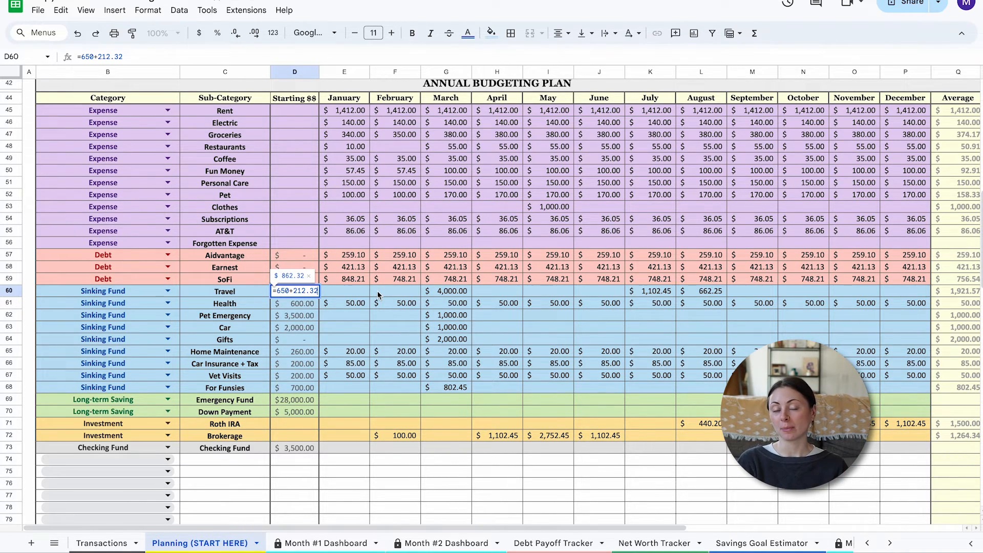
{"action": "key", "text": "Return"}
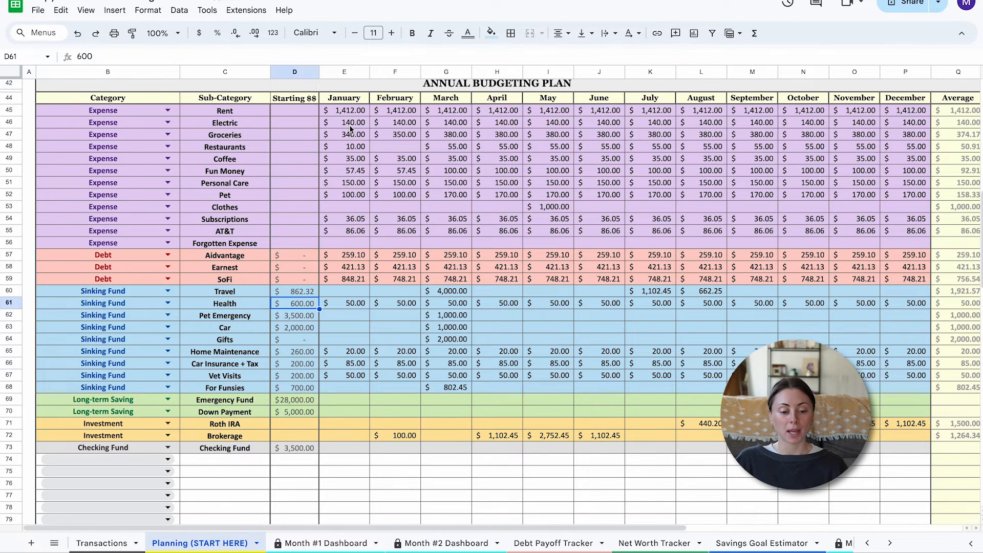
Copy the January dashboard's spent amounts from Rent to Forgotten Expense and paste them as values only into January's plan
{"action": "left_click", "coordinate": [320, 543]}
{"action": "scroll", "coordinate": [292, 319], "scroll_direction": "down", "scroll_amount": 3}
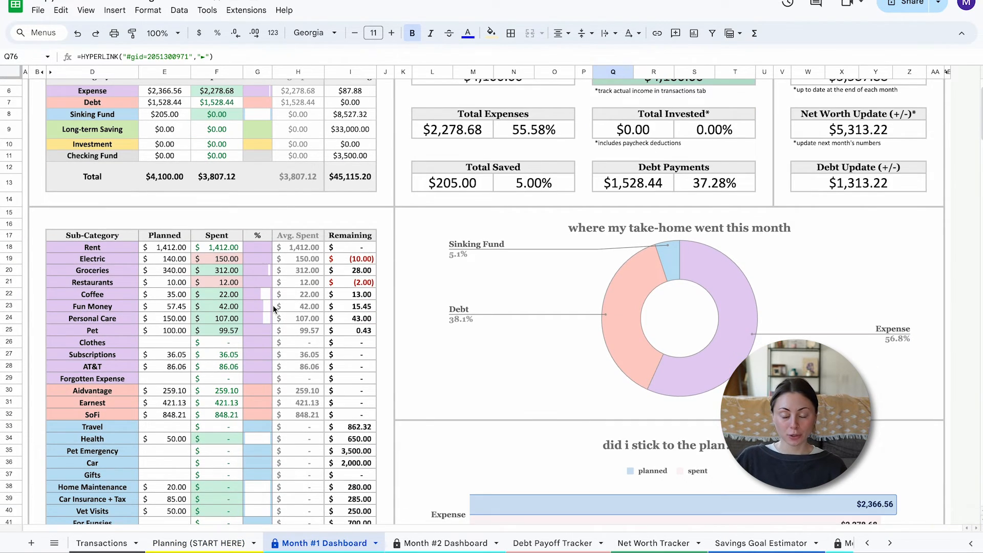
{"action": "left_click_drag", "start_coordinate": [216, 245], "coordinate": [222, 376]}
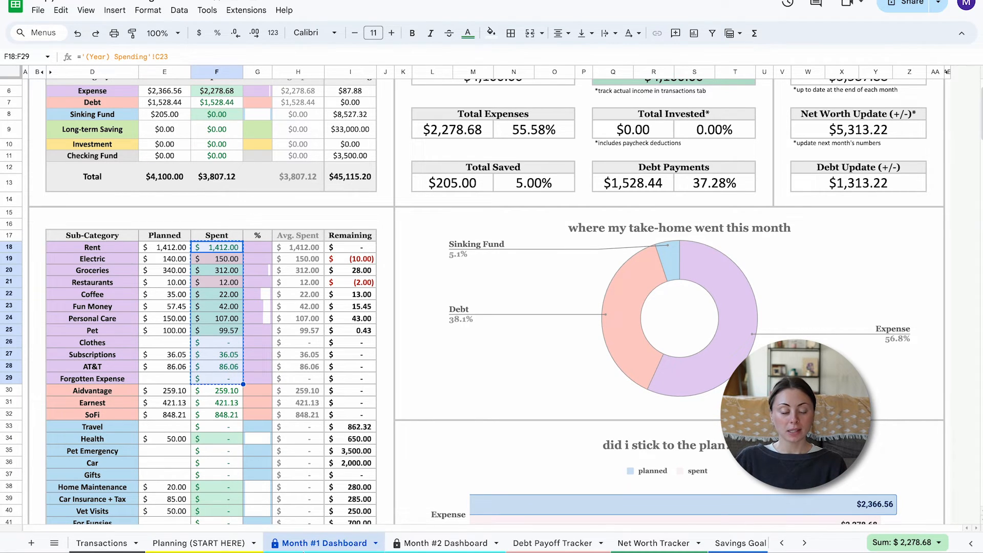
{"action": "left_click", "coordinate": [199, 543]}
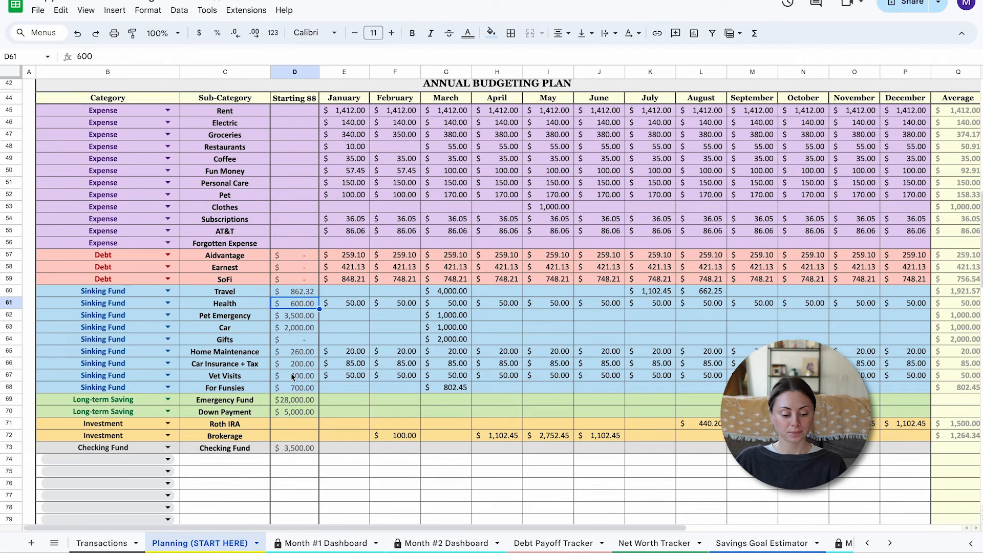
{"action": "right_click", "coordinate": [346, 112]}
{"action": "mouse_move", "coordinate": [419, 151]}
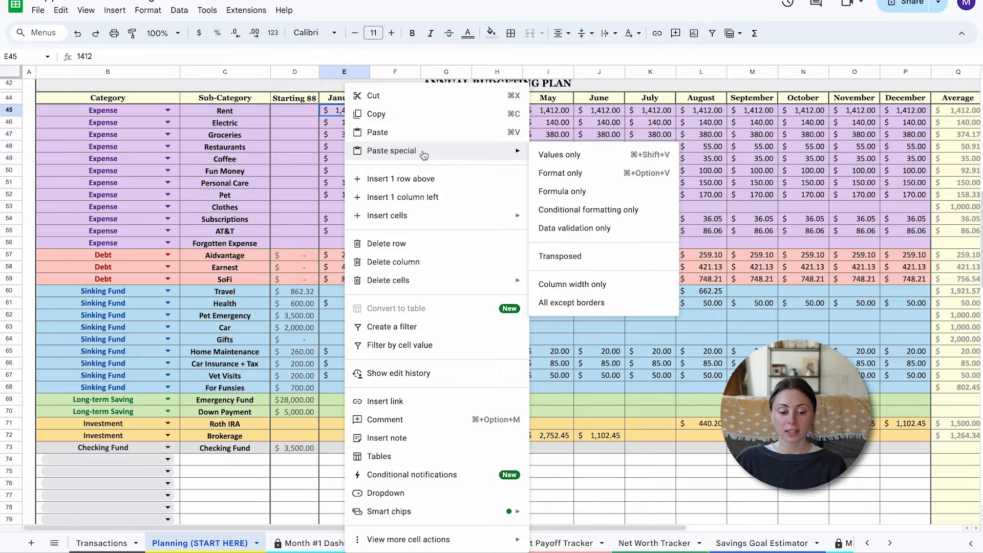
{"action": "left_click", "coordinate": [559, 154]}
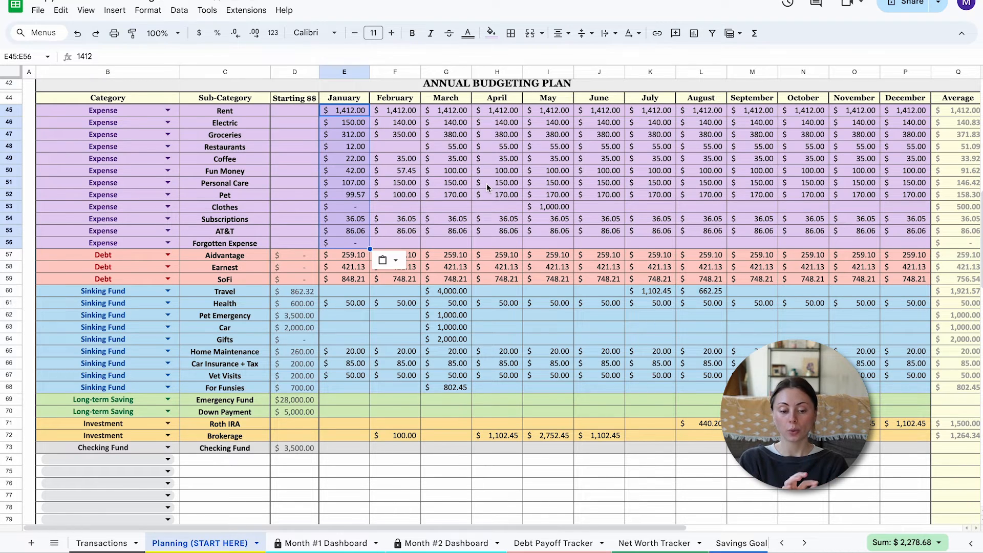
Check the January dashboard's remaining amounts and assign January's leftover 87.88 to Brokerage in the Annual Budgeting Plan
{"action": "left_click", "coordinate": [328, 542]}
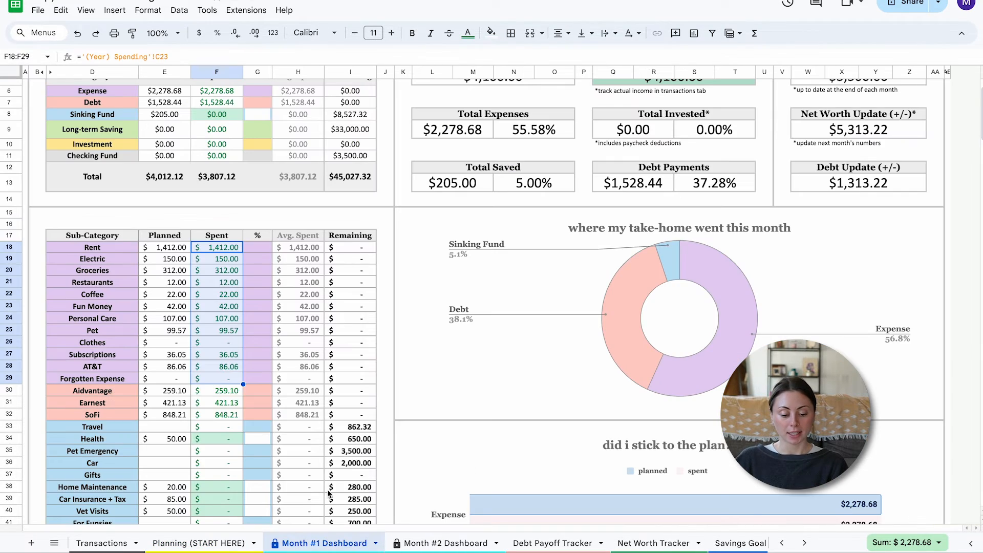
{"action": "left_click_drag", "start_coordinate": [365, 250], "coordinate": [361, 415]}
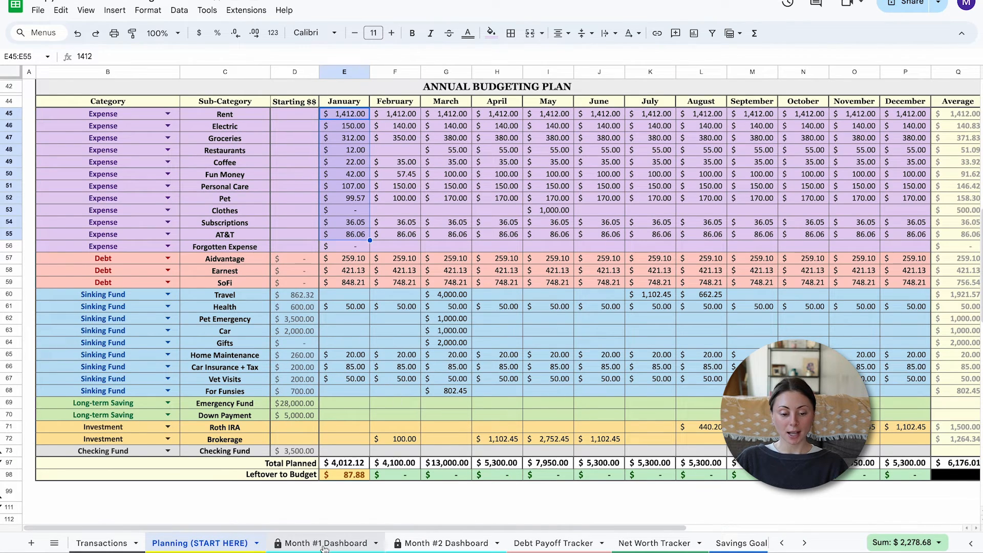
{"action": "left_click", "coordinate": [351, 476]}
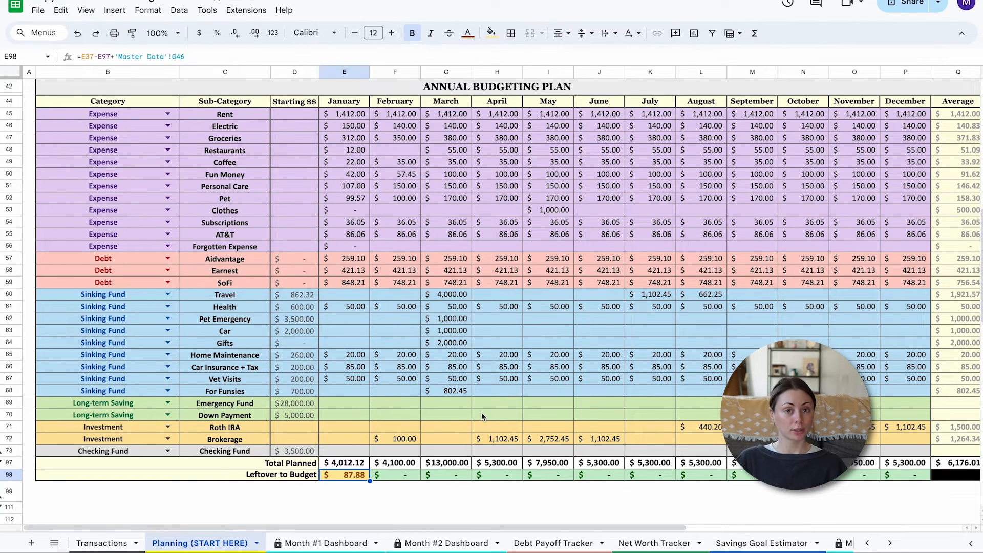
{"action": "left_click", "coordinate": [352, 442]}
{"action": "type", "text": "87.88"}
{"action": "key", "text": "Return"}
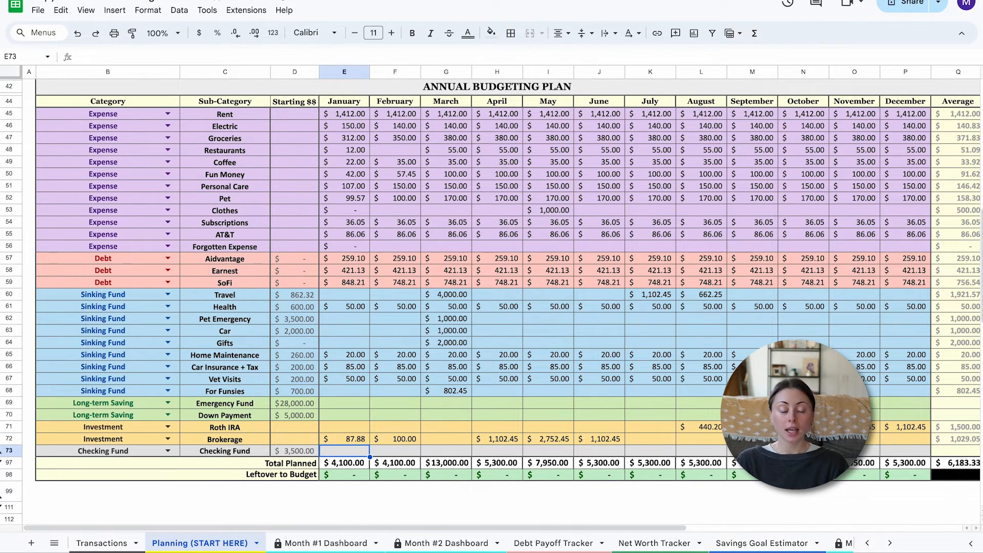
{"action": "left_click", "coordinate": [353, 438]}
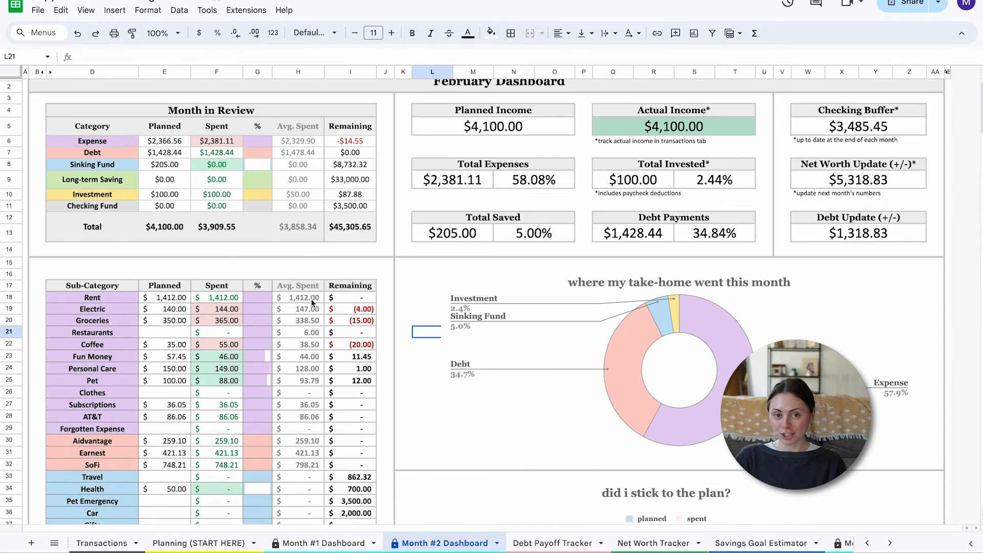
Copy the February dashboard's spent amounts from Rent to Forgotten Expense and paste them as values only into February's plan
{"action": "scroll", "coordinate": [311, 299], "scroll_direction": "up", "scroll_amount": 2}
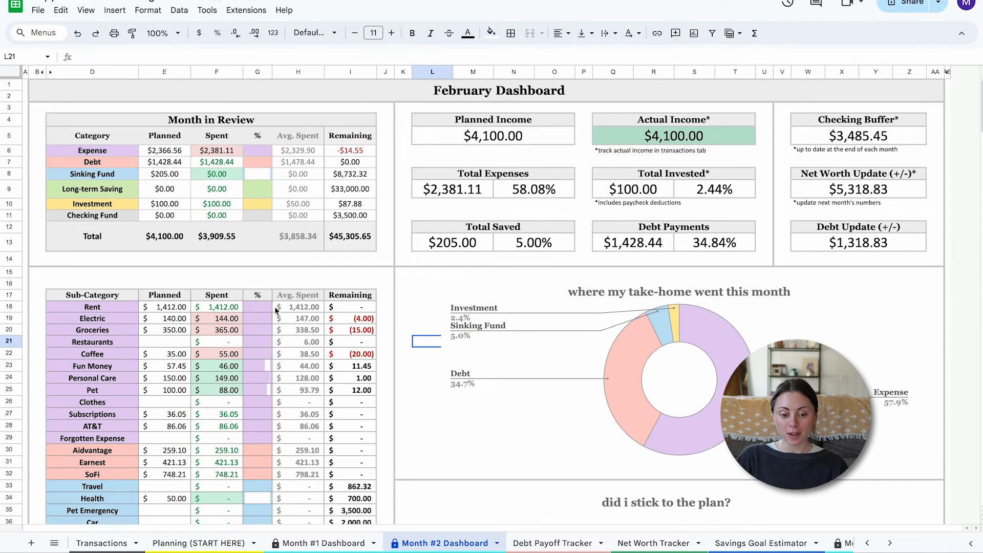
{"action": "left_click", "coordinate": [233, 307]}
{"action": "left_click_drag", "start_coordinate": [225, 307], "coordinate": [221, 438]}
{"action": "key", "text": "ctrl+c"}
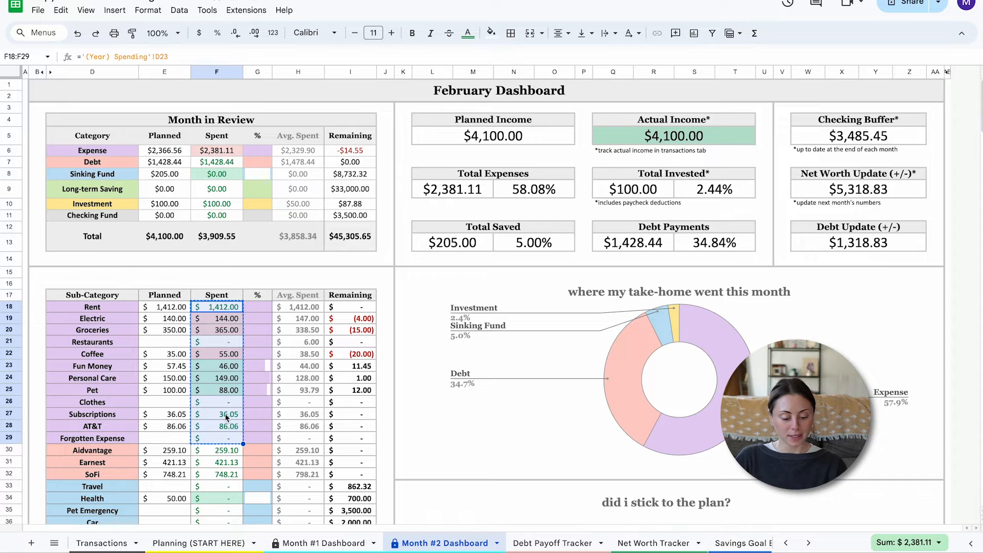
{"action": "left_click", "coordinate": [341, 549]}
{"action": "left_click", "coordinate": [200, 542]}
{"action": "left_click", "coordinate": [378, 114]}
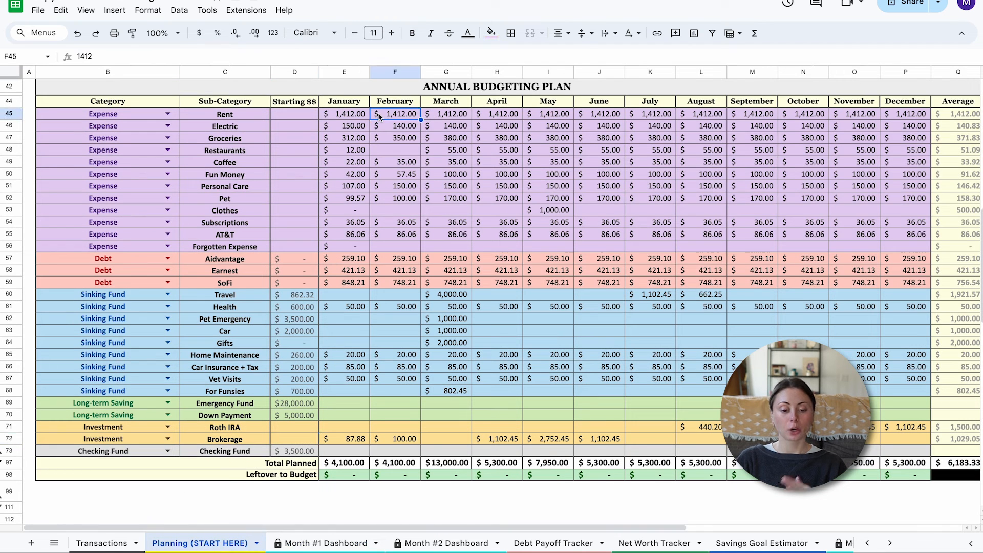
{"action": "right_click", "coordinate": [384, 115]}
{"action": "left_click", "coordinate": [388, 114]}
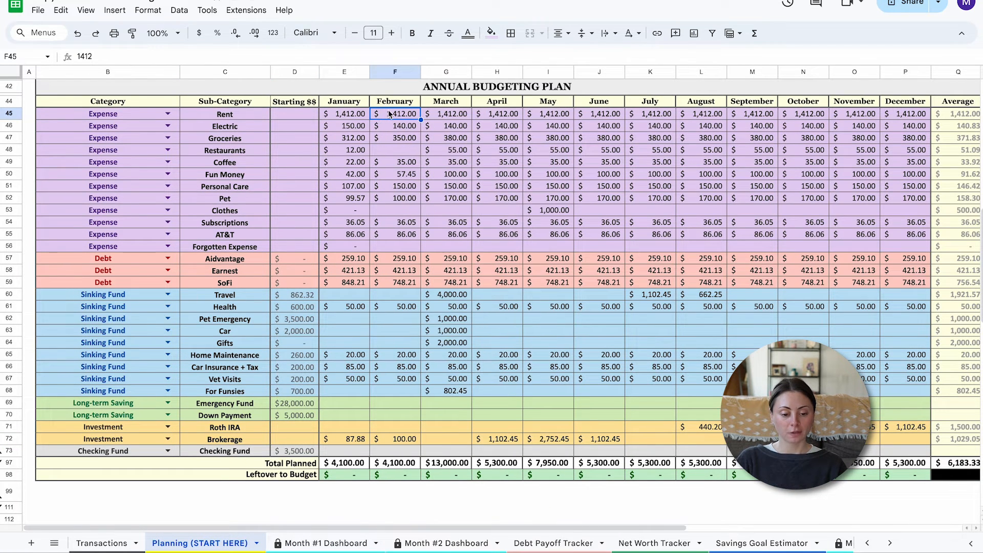
{"action": "right_click", "coordinate": [390, 118]}
{"action": "mouse_move", "coordinate": [453, 154]}
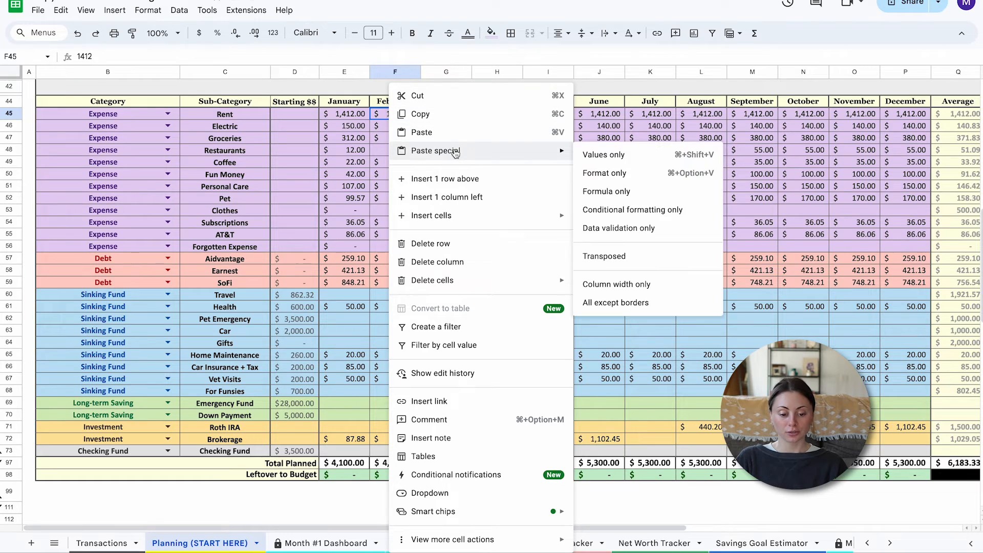
{"action": "left_click", "coordinate": [595, 160]}
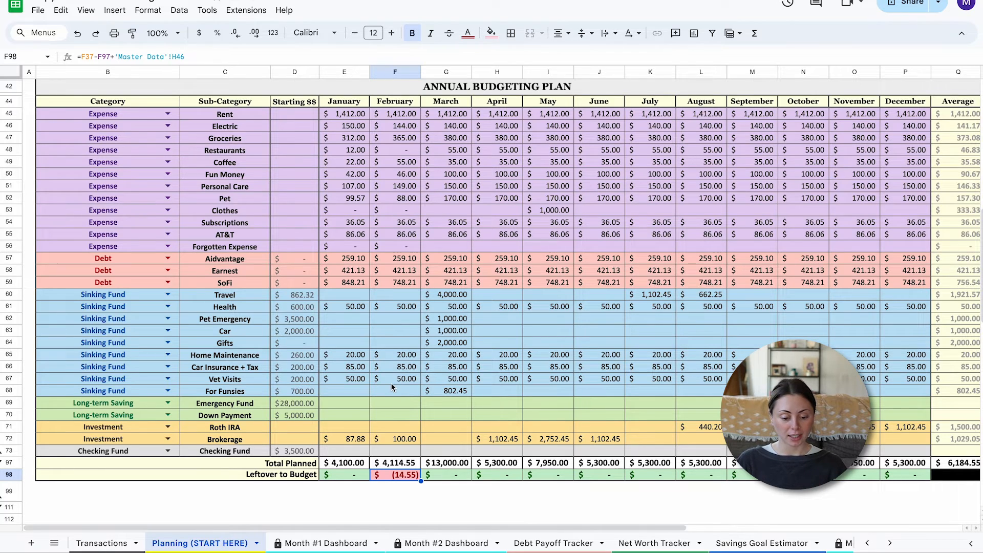
Set February's planned Home Maintenance amount to 5.45 in the Annual Budgeting Plan
{"action": "left_click", "coordinate": [404, 356]}
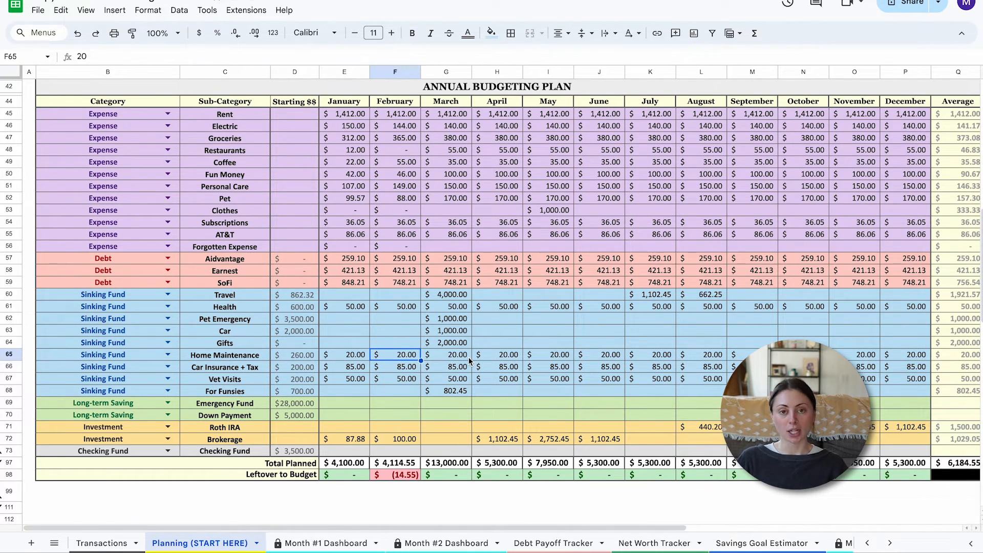
{"action": "key", "text": "Delete"}
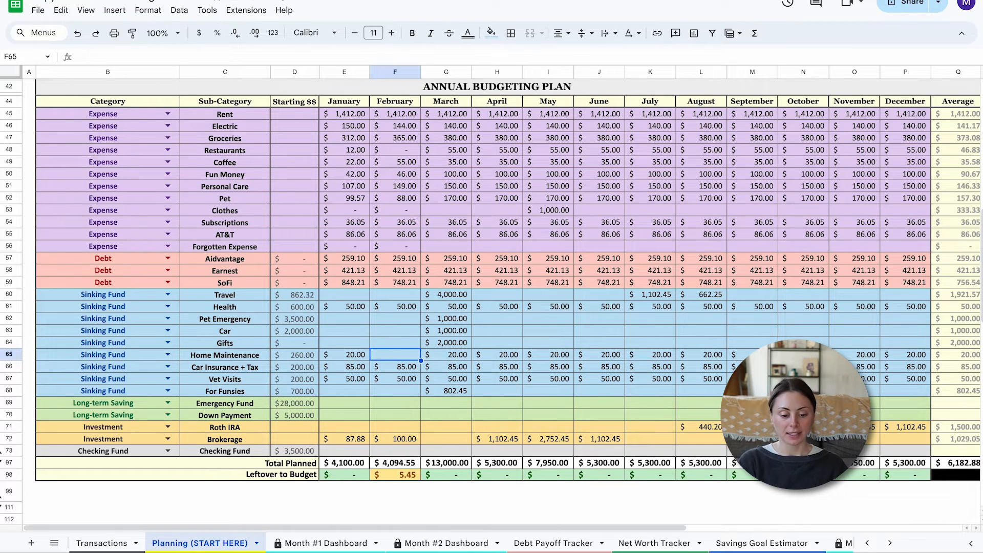
{"action": "type", "text": "5.45"}
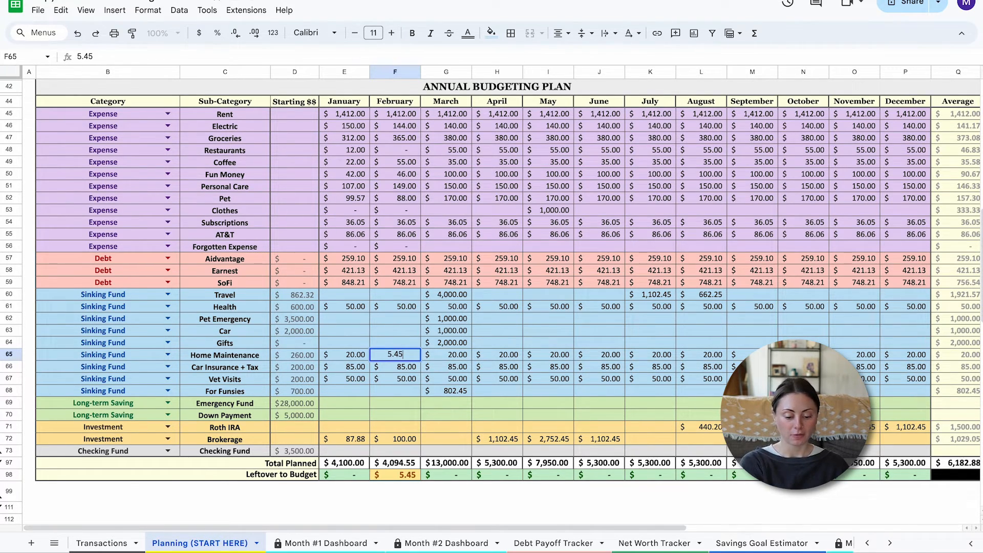
{"action": "key", "text": "Return"}
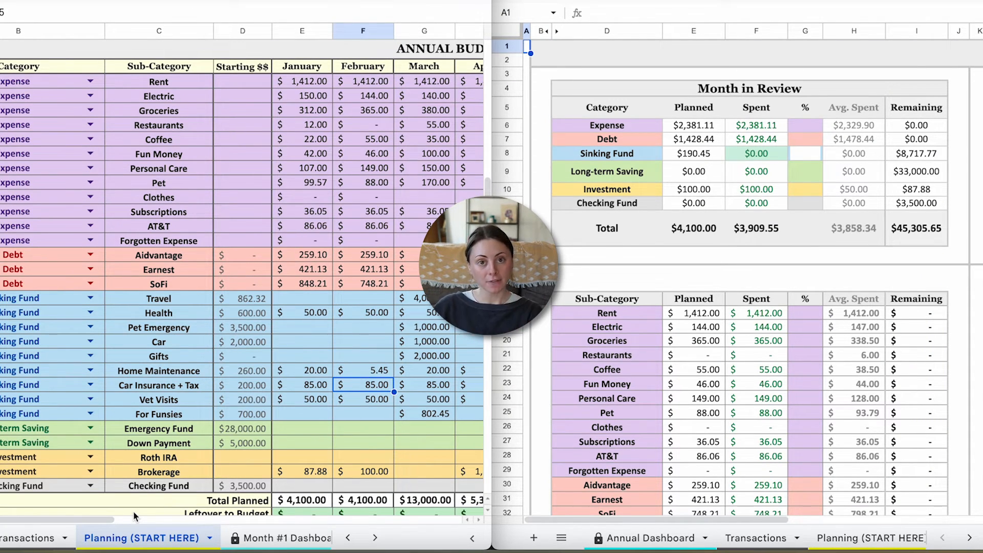
Set the February dashboard's zoom to 90% and bring its planned, spent and remaining columns into view
{"action": "scroll", "coordinate": [194, 374], "scroll_direction": "left", "scroll_amount": 1}
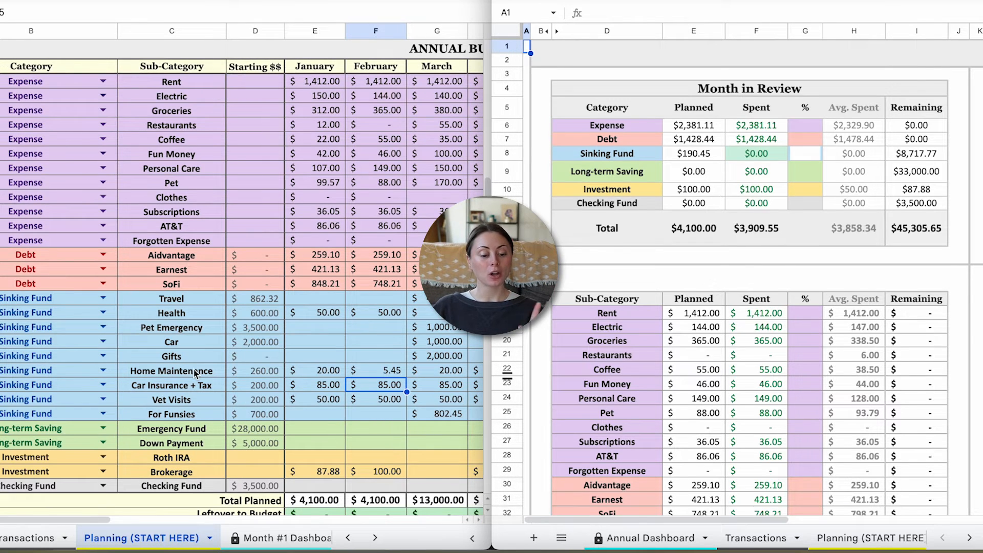
{"action": "left_click_drag", "start_coordinate": [682, 518], "coordinate": [747, 517]}
{"action": "left_click_drag", "start_coordinate": [747, 517], "coordinate": [755, 517]}
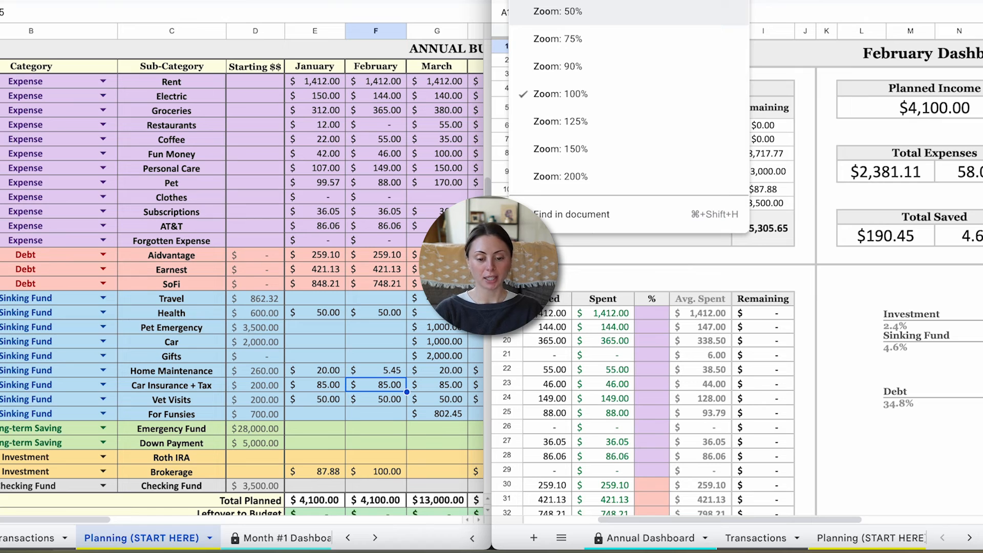
{"action": "left_click", "coordinate": [561, 66]}
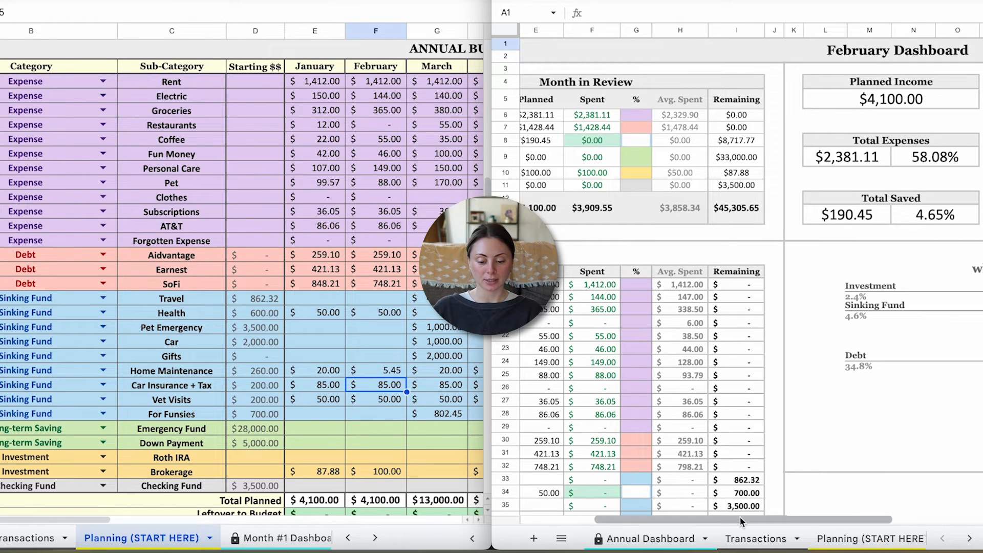
{"action": "left_click_drag", "start_coordinate": [740, 521], "coordinate": [715, 521]}
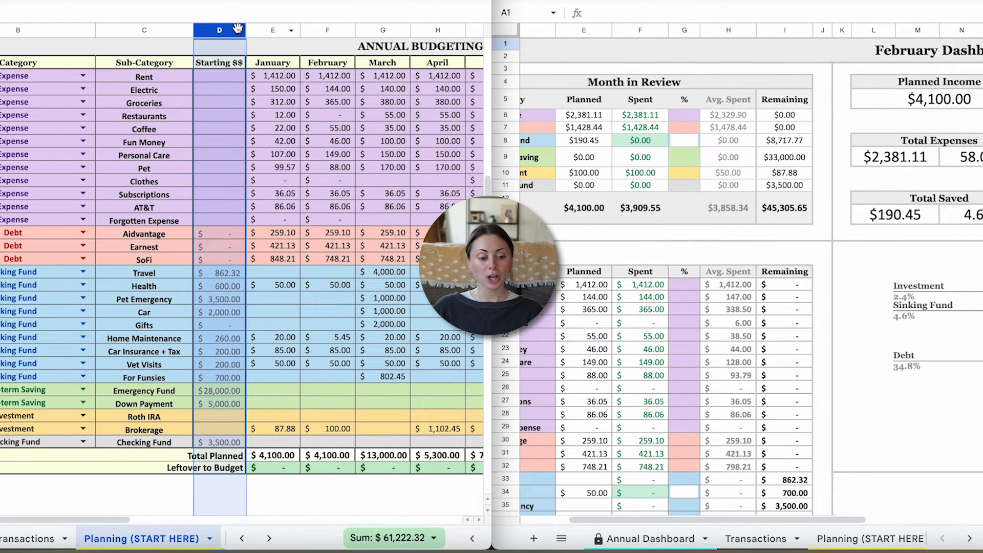
Hide the Starting $$ column and the January column in the Annual Budgeting Plan
{"action": "left_click", "coordinate": [235, 33]}
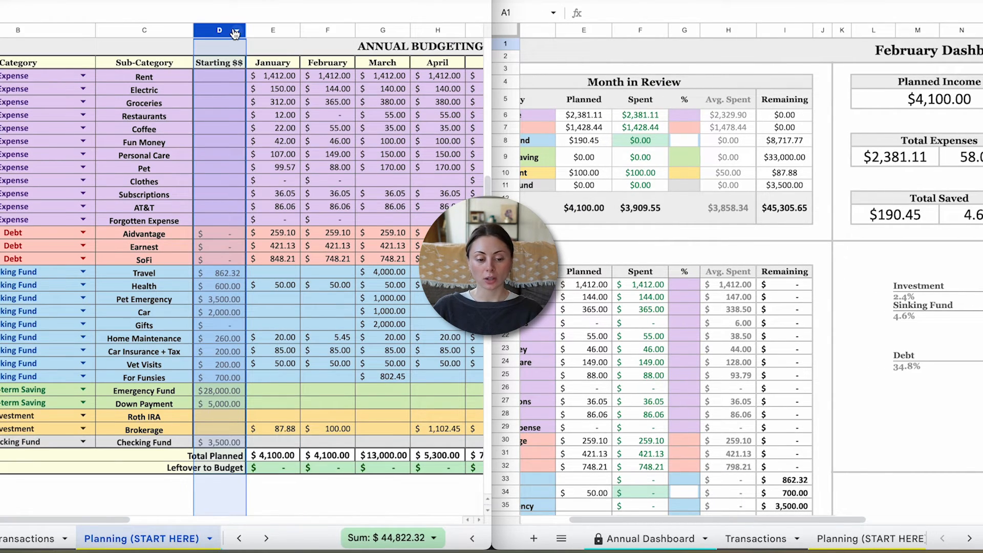
{"action": "left_click_drag", "start_coordinate": [235, 31], "coordinate": [259, 28]}
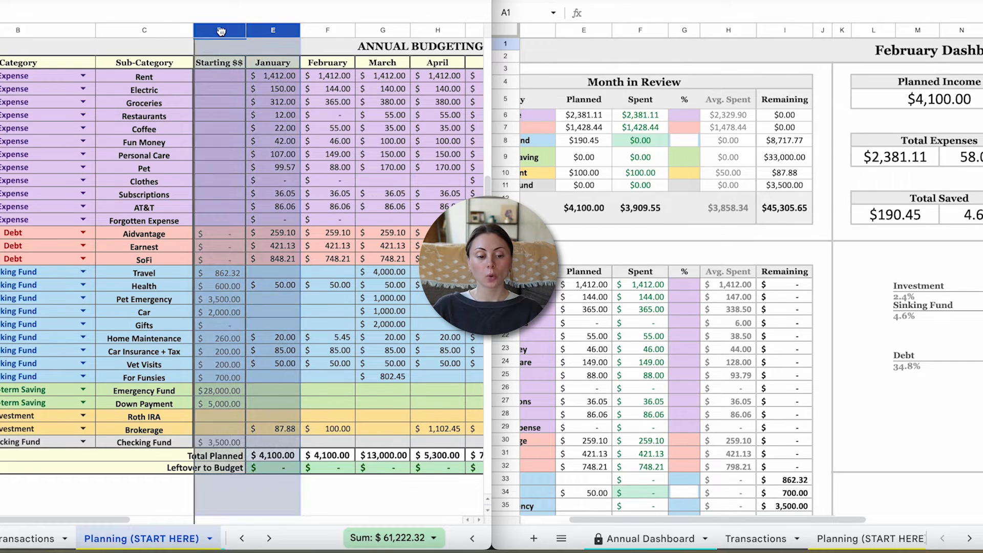
{"action": "left_click", "coordinate": [216, 29]}
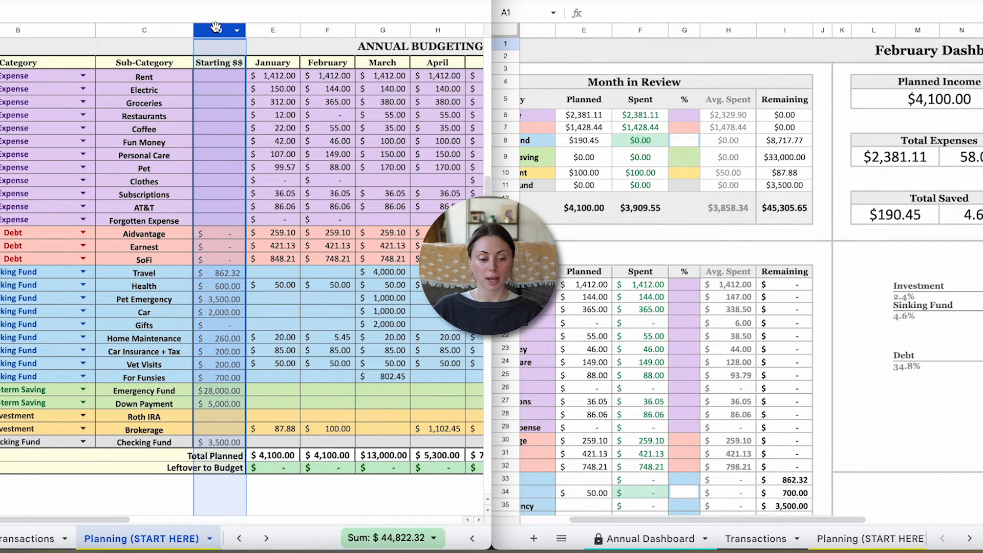
{"action": "right_click", "coordinate": [216, 28]}
{"action": "left_click", "coordinate": [331, 233]}
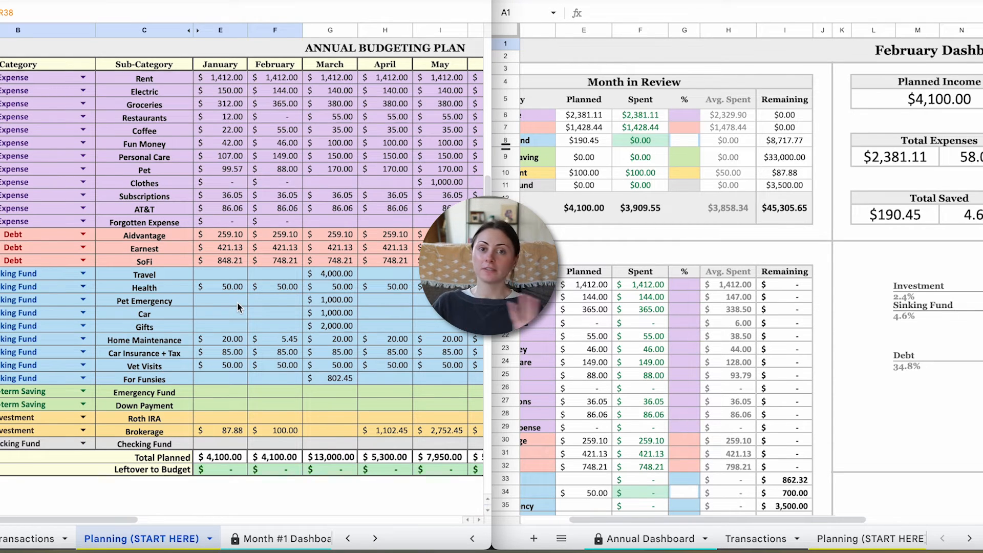
{"action": "right_click", "coordinate": [221, 30]}
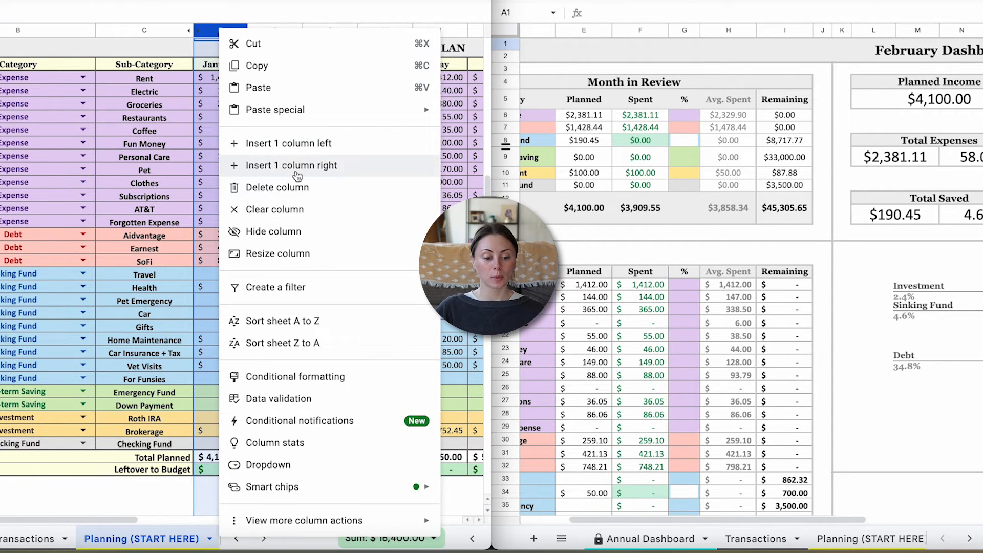
{"action": "left_click", "coordinate": [277, 233]}
{"action": "scroll", "coordinate": [259, 167], "scroll_direction": "down", "scroll_amount": 3}
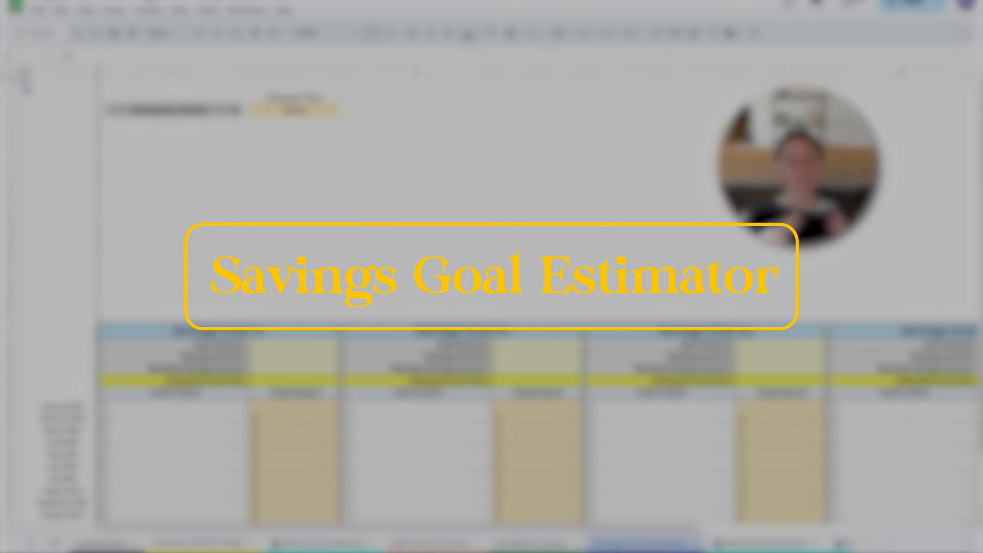
Set the Savings Goal Estimator's current year to 2025 and its month to January 2025
{"action": "left_click", "coordinate": [322, 111]}
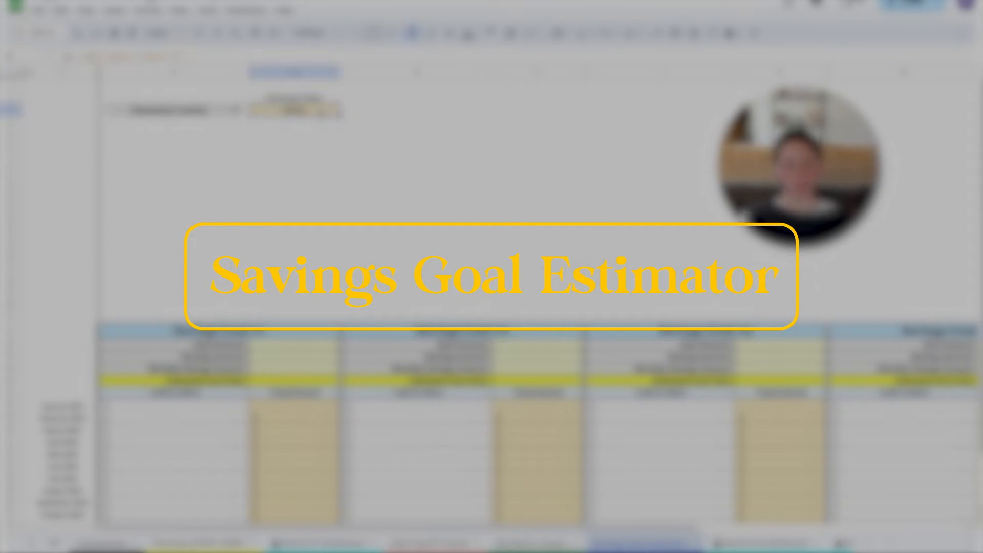
{"action": "type", "text": "2"}
{"action": "left_click", "coordinate": [236, 109]}
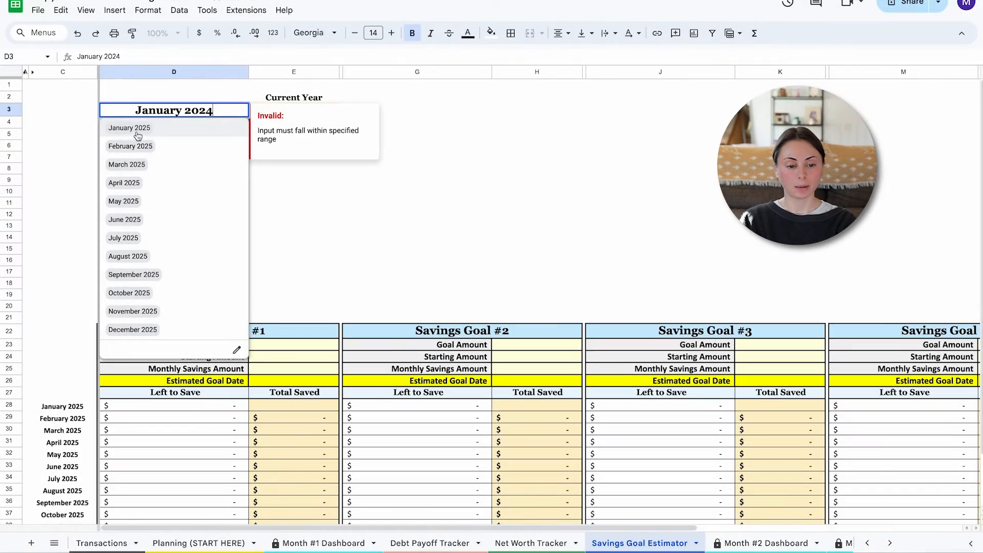
{"action": "left_click", "coordinate": [233, 128]}
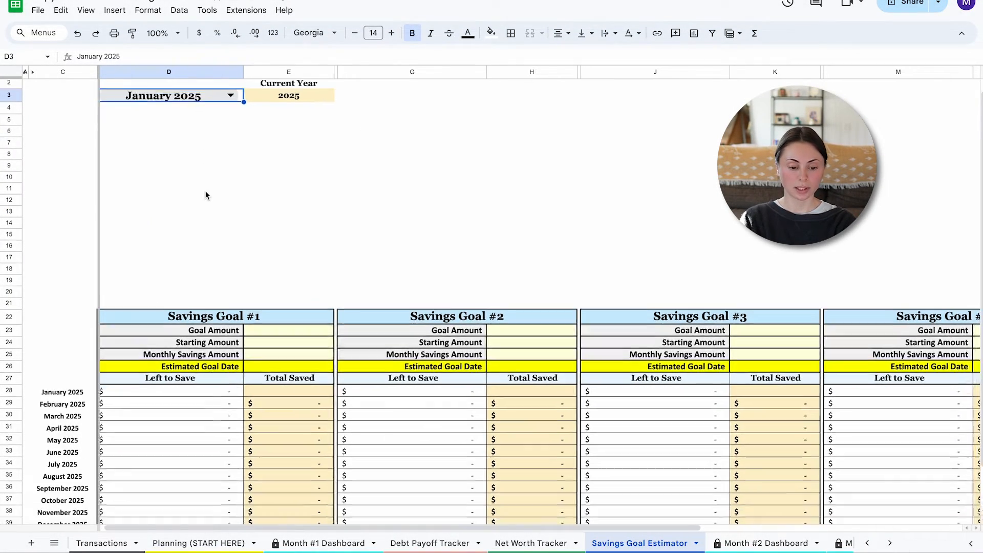
Rename Savings Goal #1 as 6 month Emergency Fund and set its goal amount to 35,000
{"action": "scroll", "coordinate": [206, 193], "scroll_direction": "down", "scroll_amount": 2}
{"action": "scroll", "coordinate": [206, 195], "scroll_direction": "right", "scroll_amount": 5}
{"action": "scroll", "coordinate": [206, 195], "scroll_direction": "left", "scroll_amount": 5}
{"action": "left_click", "coordinate": [216, 271]}
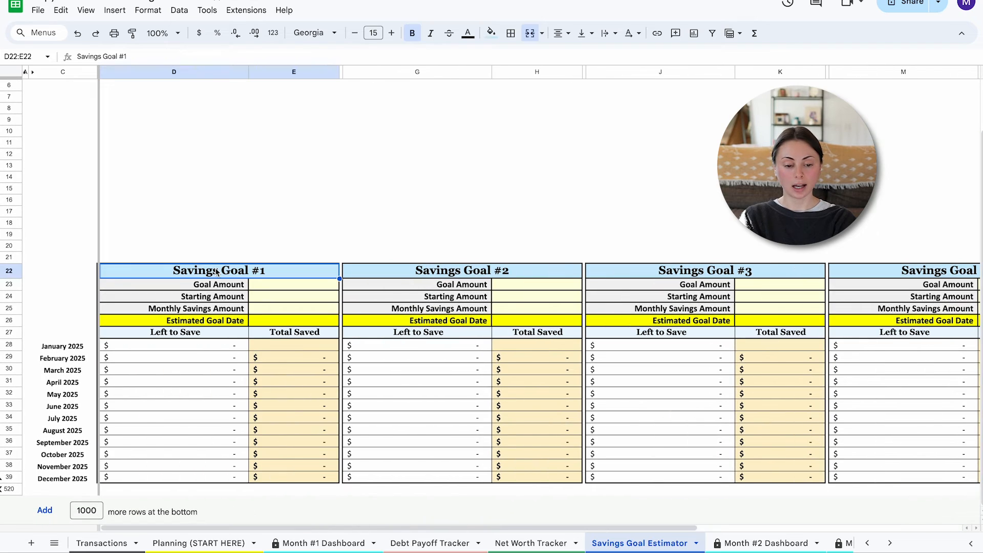
{"action": "type", "text": "6 month Emergency Fund"}
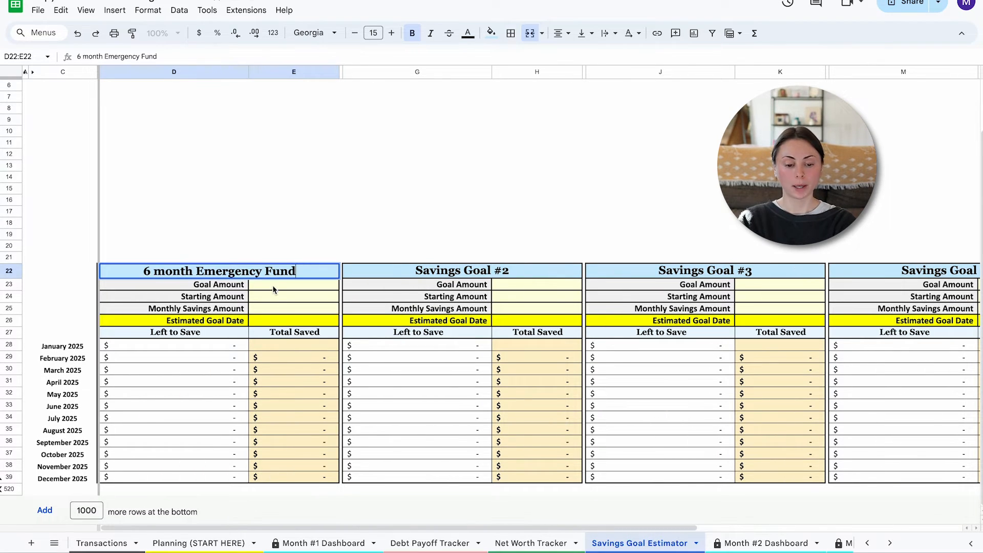
{"action": "left_click", "coordinate": [272, 285]}
{"action": "type", "text": "35000"}
Set the emergency fund goal's starting amount to 28,000 and its monthly savings amount to 100
{"action": "left_click", "coordinate": [313, 299]}
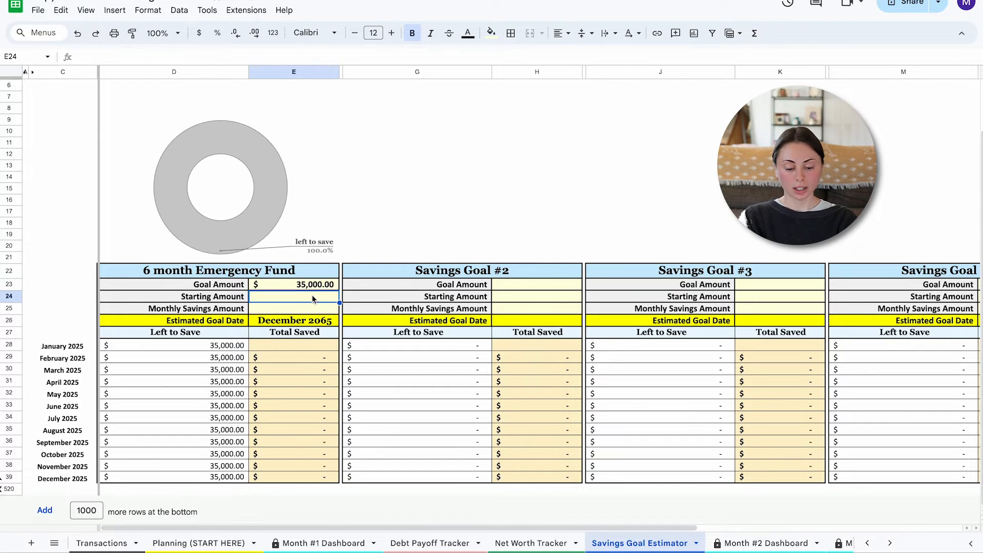
{"action": "type", "text": "28000"}
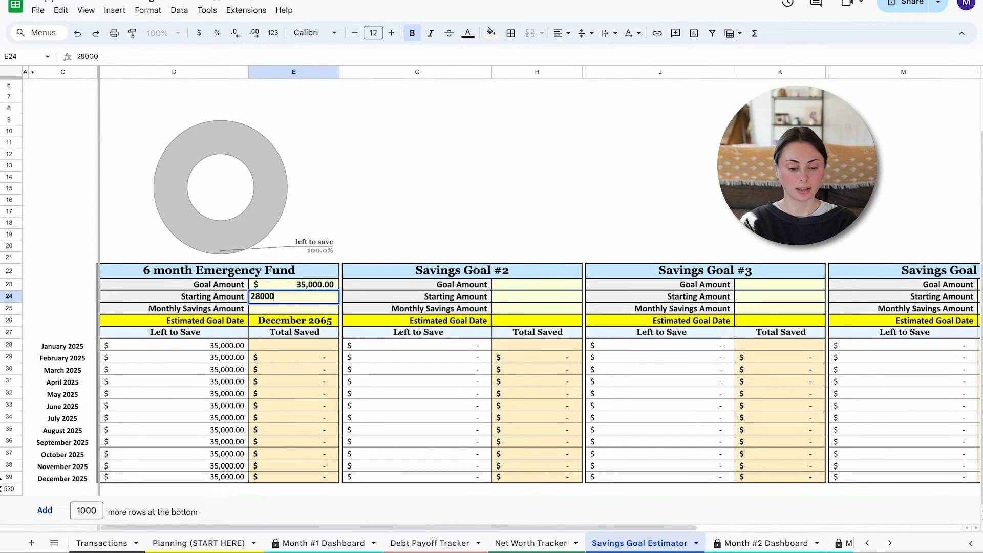
{"action": "key", "text": "Return"}
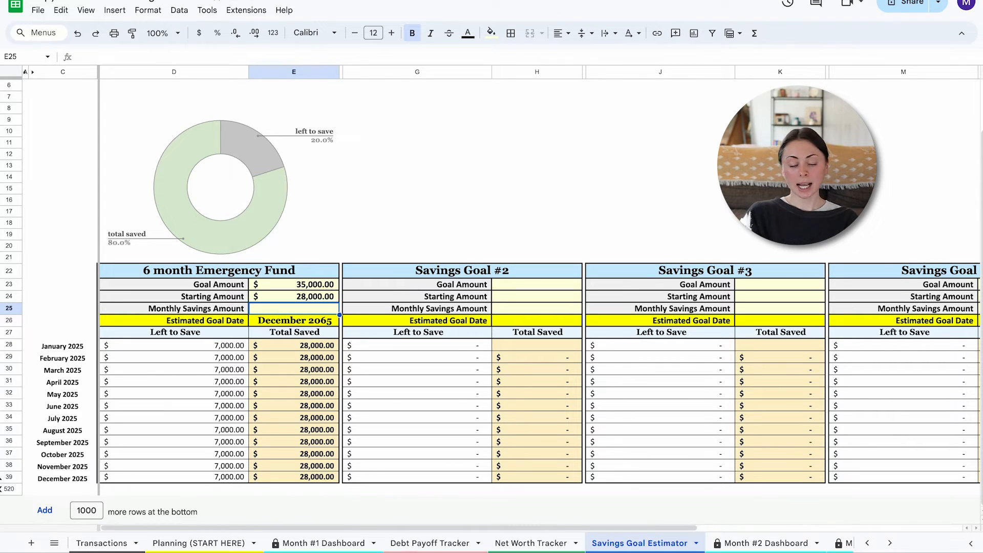
{"action": "type", "text": "100"}
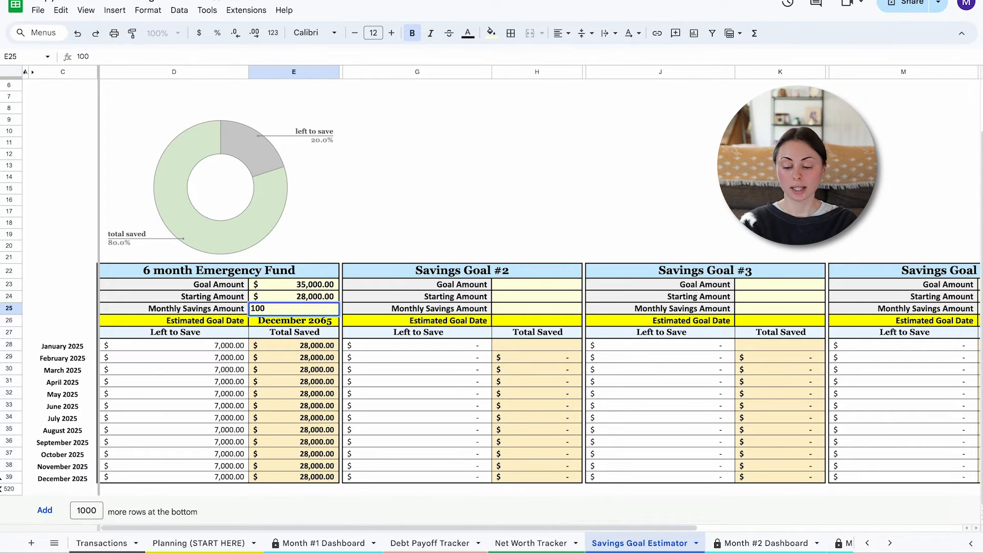
{"action": "key", "text": "Return"}
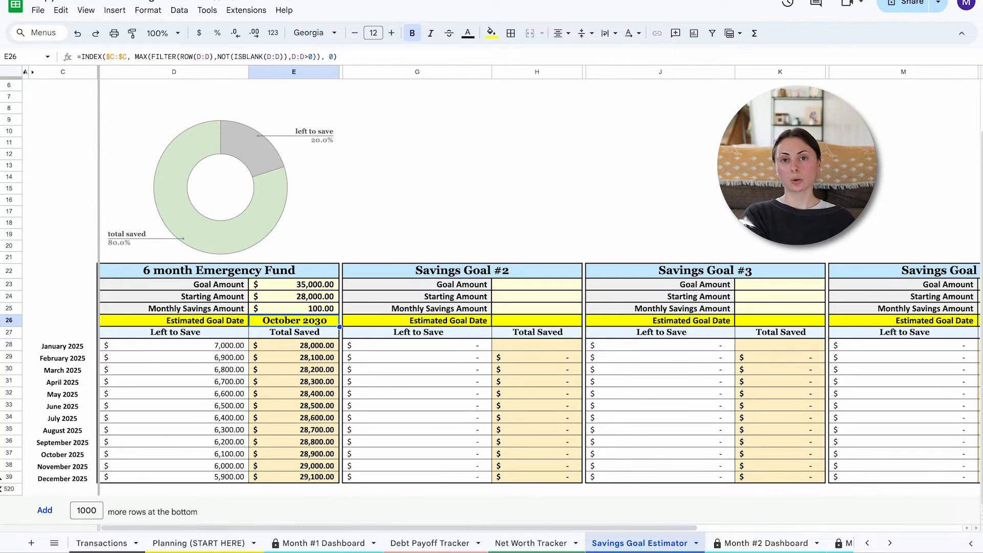
Switch the estimator's month between January 2025 and December 2025 to compare the savings chart, ending on December 2025
{"action": "scroll", "coordinate": [210, 120], "scroll_direction": "up", "scroll_amount": 2}
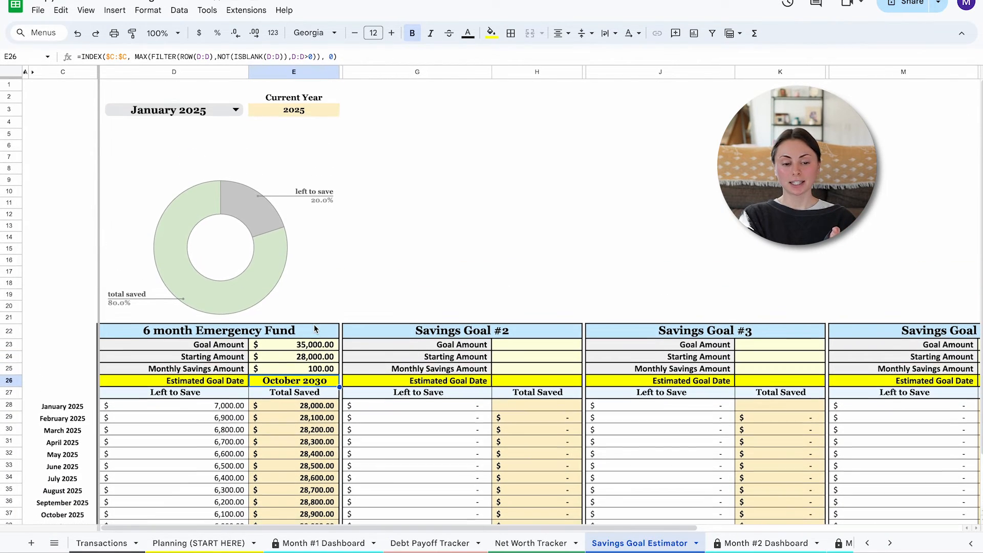
{"action": "left_click", "coordinate": [209, 110]}
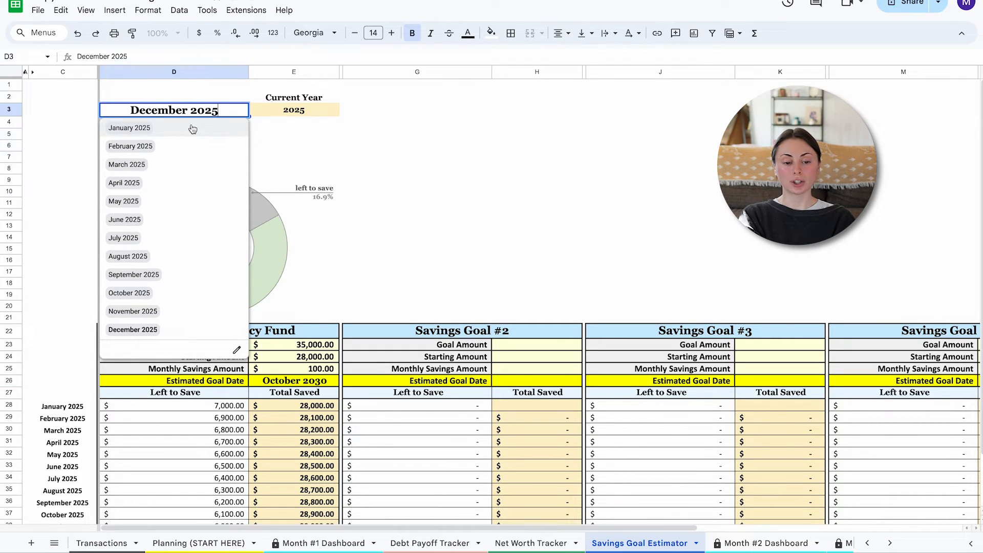
{"action": "left_click", "coordinate": [193, 128]}
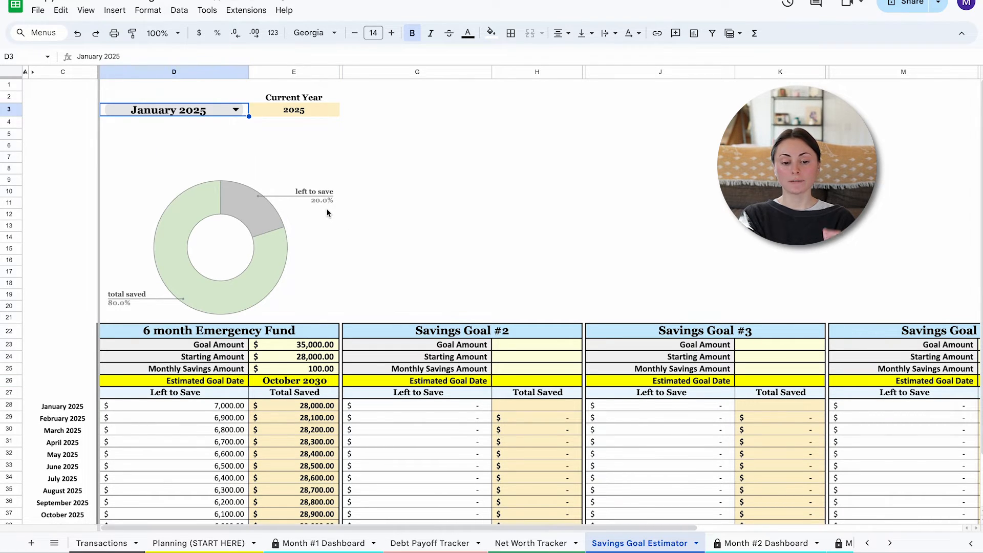
{"action": "left_click", "coordinate": [205, 110]}
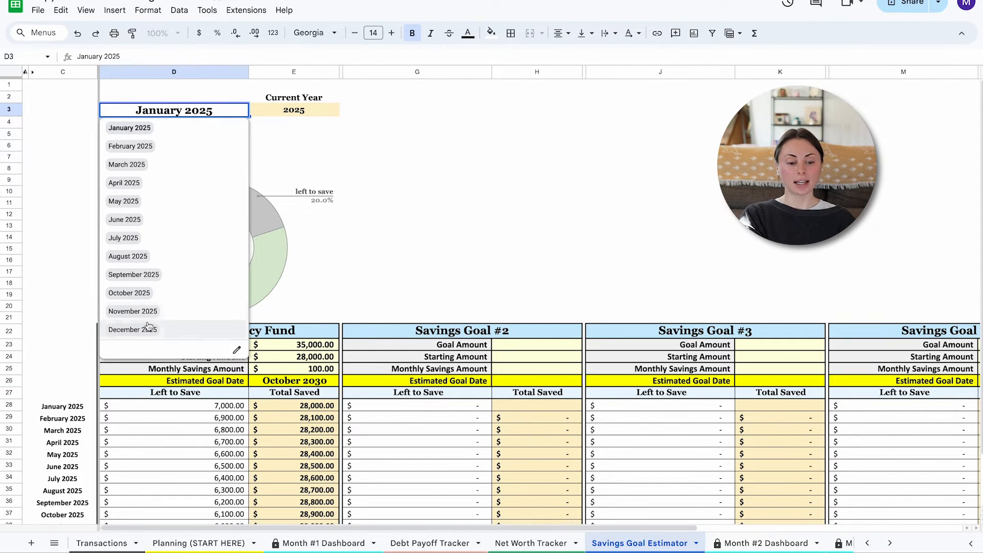
{"action": "left_click", "coordinate": [169, 328]}
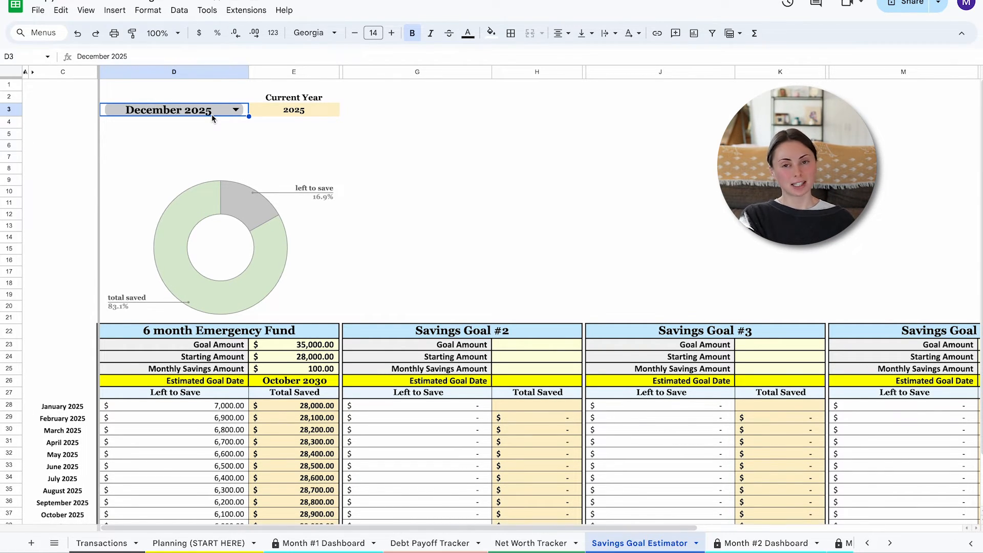
Review the emergency fund's monthly Total Saved amounts and overwrite the February 2025 amount with 29,100
{"action": "scroll", "coordinate": [239, 183], "scroll_direction": "down", "scroll_amount": 2}
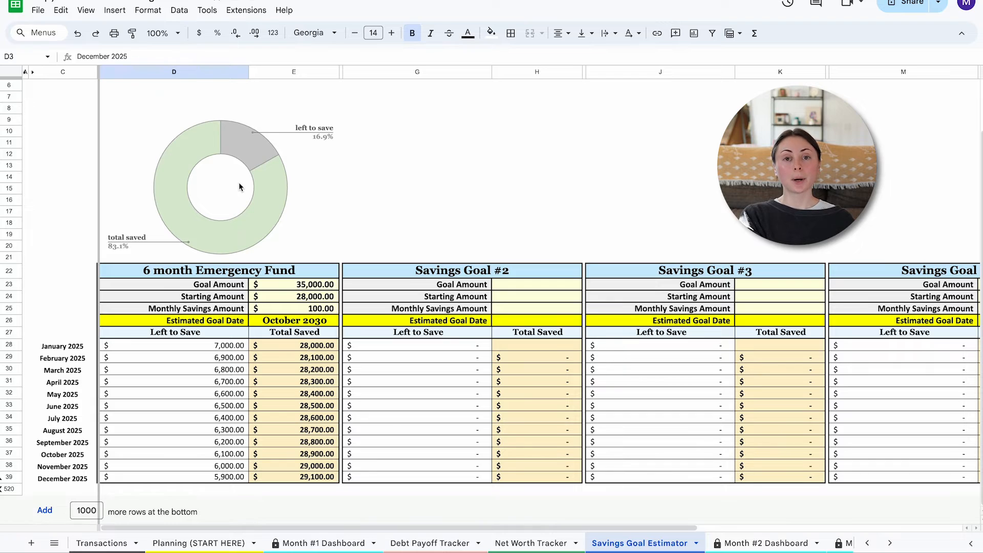
{"action": "left_click_drag", "start_coordinate": [293, 345], "coordinate": [290, 479]}
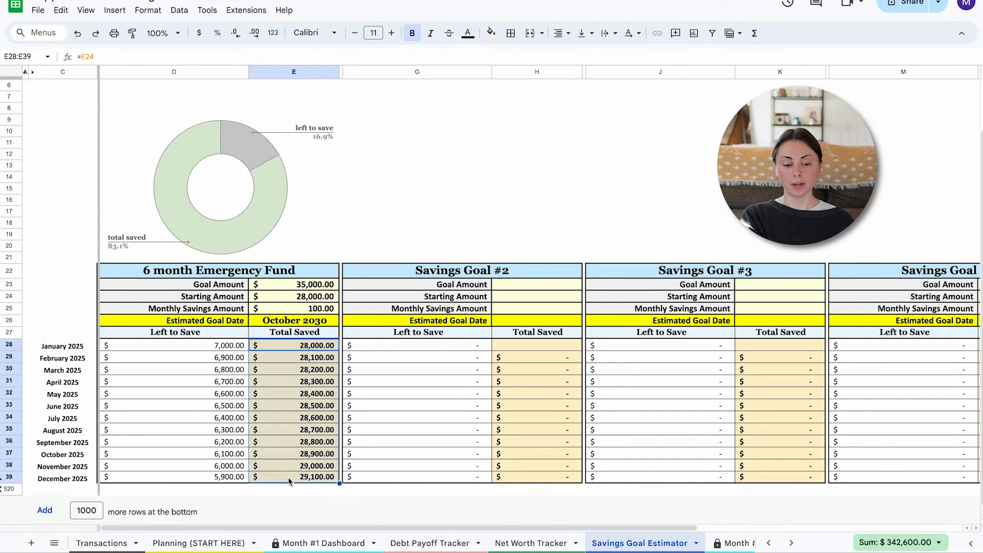
{"action": "left_click", "coordinate": [290, 478]}
{"action": "left_click", "coordinate": [300, 349]}
{"action": "left_click_drag", "start_coordinate": [299, 351], "coordinate": [298, 478]}
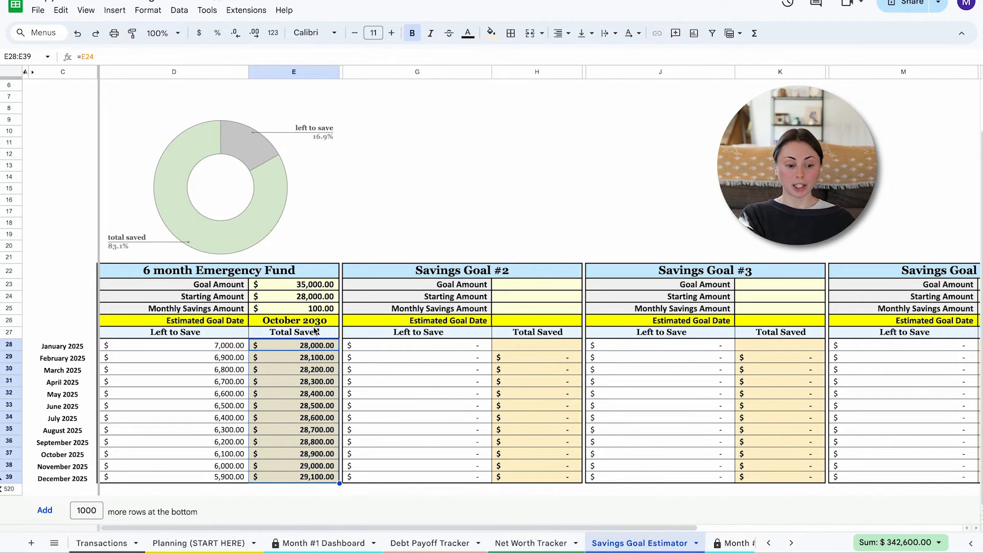
{"action": "left_click", "coordinate": [305, 361]}
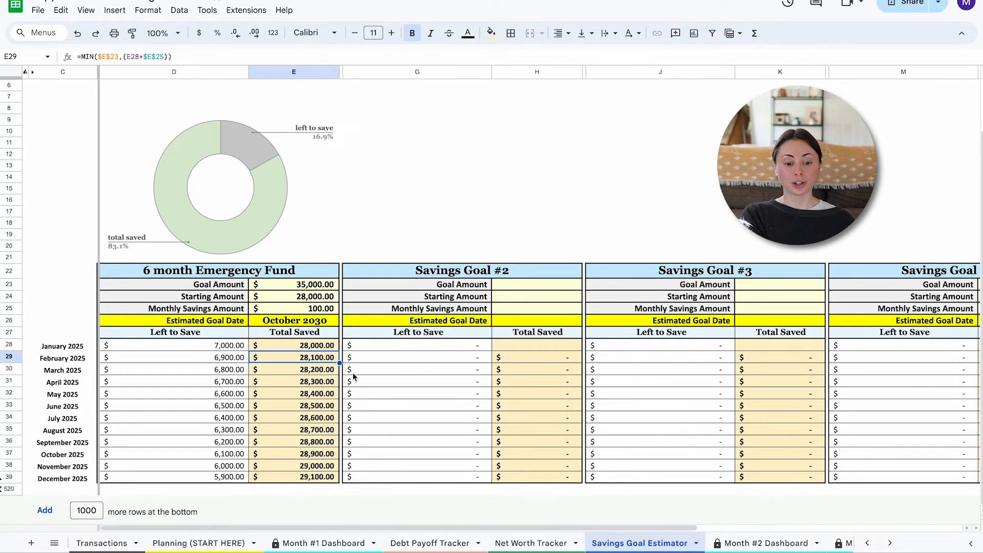
{"action": "double_click", "coordinate": [351, 373]}
{"action": "left_click", "coordinate": [316, 357]}
{"action": "type", "text": "2"}
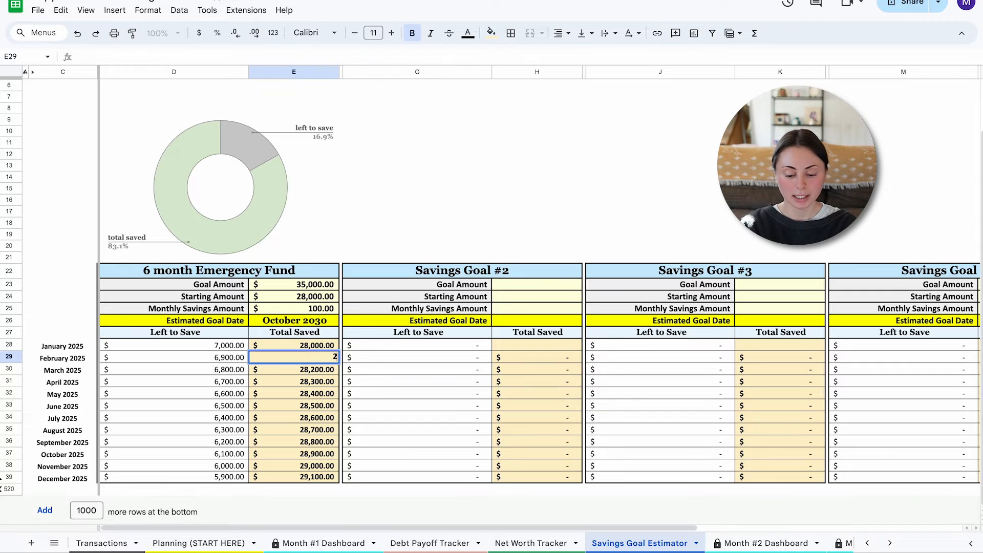
{"action": "type", "text": "9,1000"}
{"action": "key", "text": "Return"}
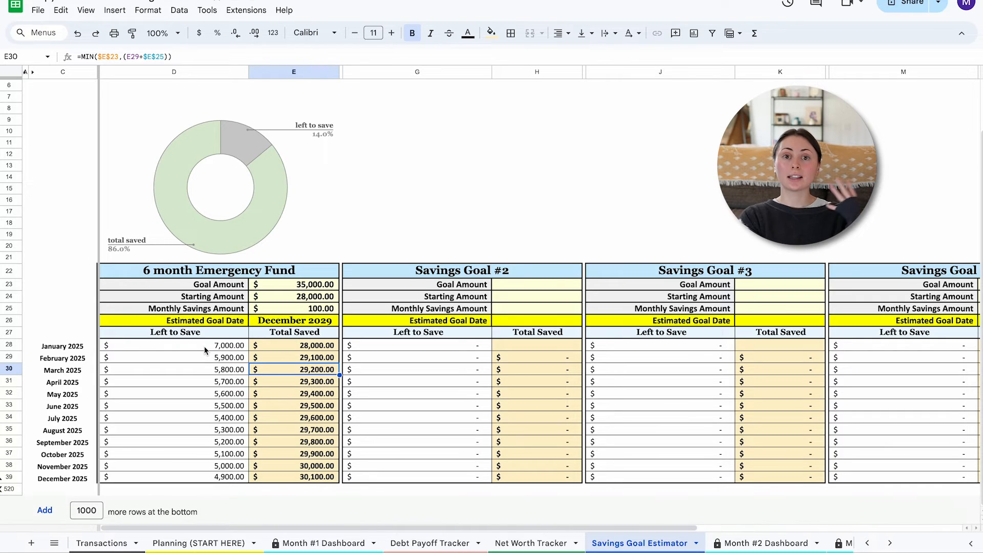
Examine the emergency fund's Total Saved amounts from January to December 2025 and the blocks for the other savings goals
{"action": "left_click_drag", "start_coordinate": [303, 346], "coordinate": [289, 481]}
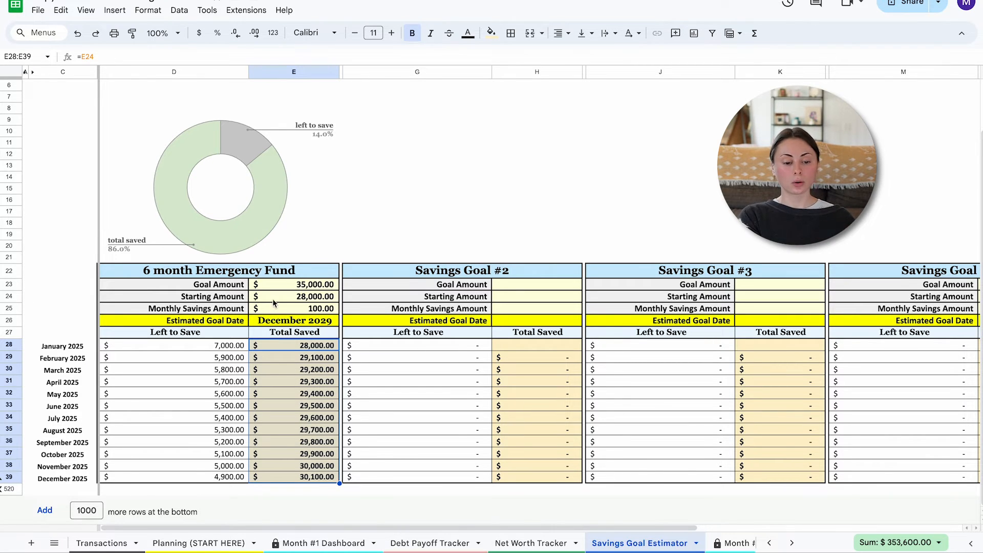
{"action": "scroll", "coordinate": [361, 287], "scroll_direction": "right", "scroll_amount": 5}
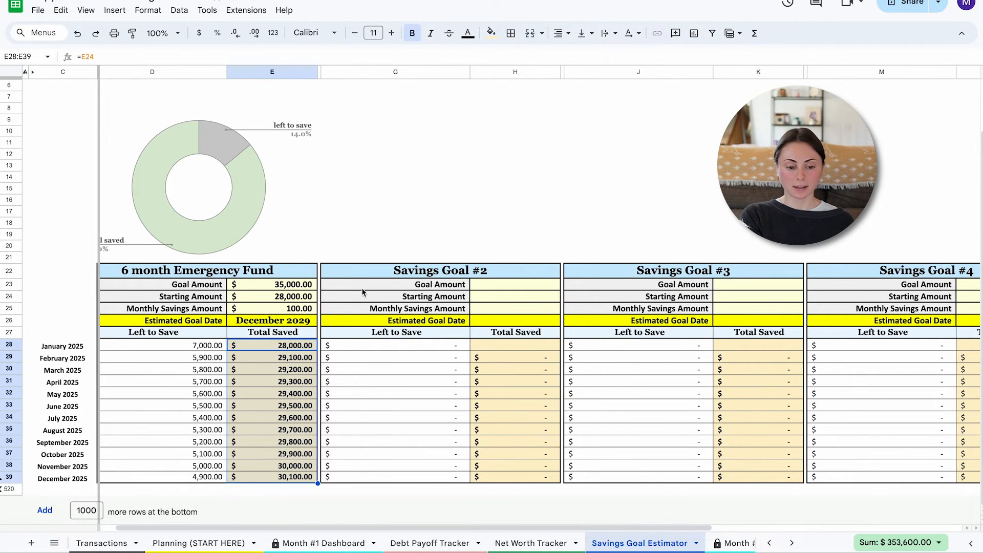
{"action": "scroll", "coordinate": [362, 288], "scroll_direction": "up", "scroll_amount": 1}
{"action": "scroll", "coordinate": [383, 315], "scroll_direction": "left", "scroll_amount": 5}
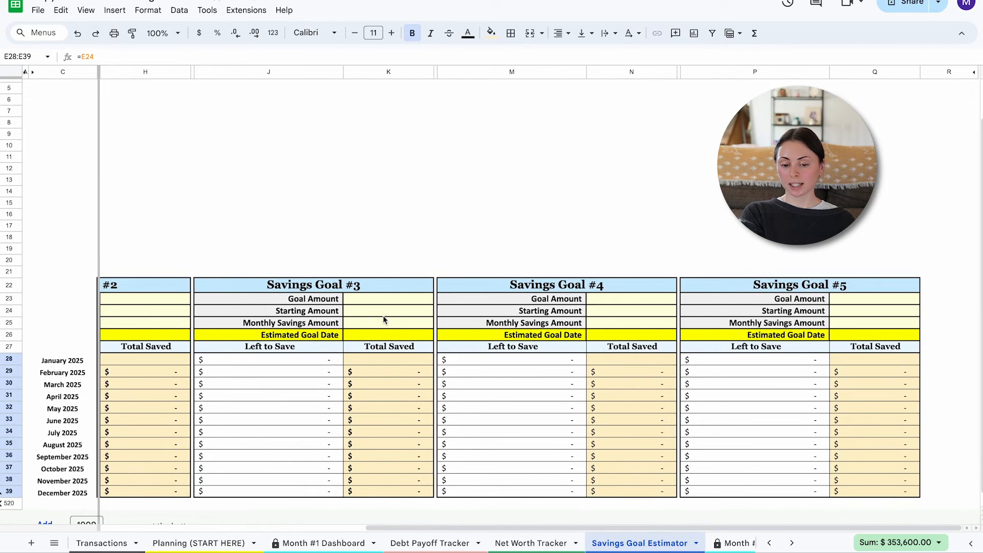
{"action": "scroll", "coordinate": [383, 315], "scroll_direction": "down", "scroll_amount": 1}
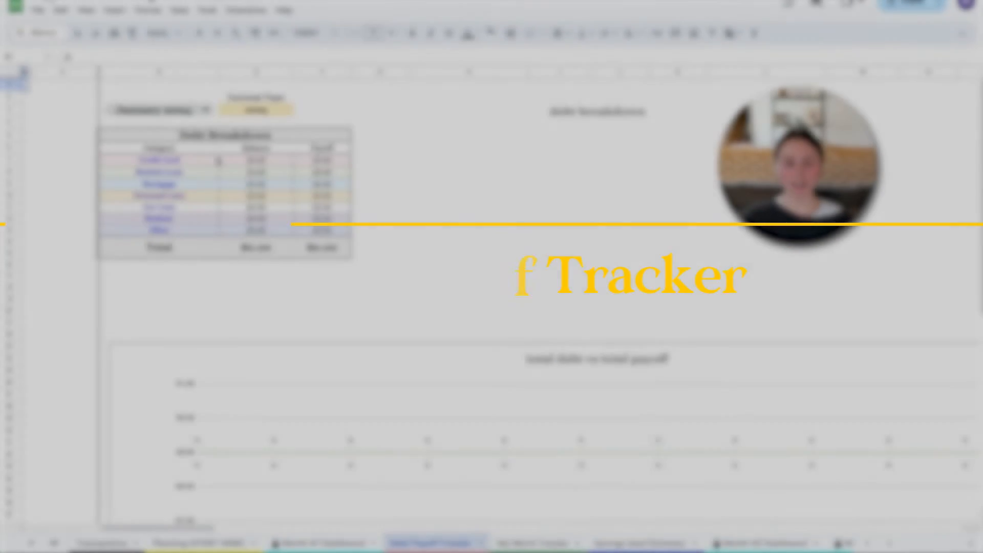
Set the Debt Payoff Tracker's current year to 2025 and its displayed month to January 2025
{"action": "left_click", "coordinate": [257, 110]}
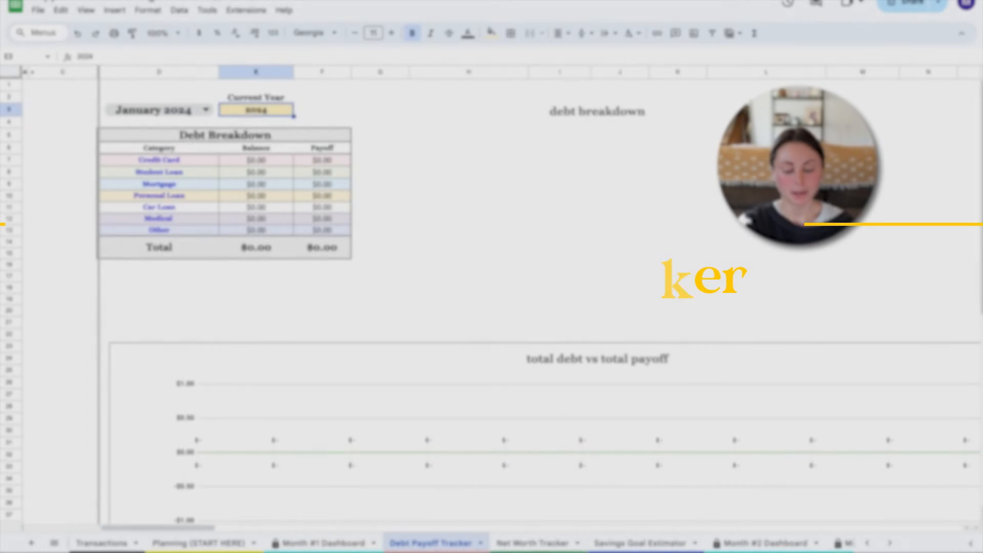
{"action": "type", "text": "2025"}
{"action": "key", "text": "Return"}
{"action": "double_click", "coordinate": [157, 110]}
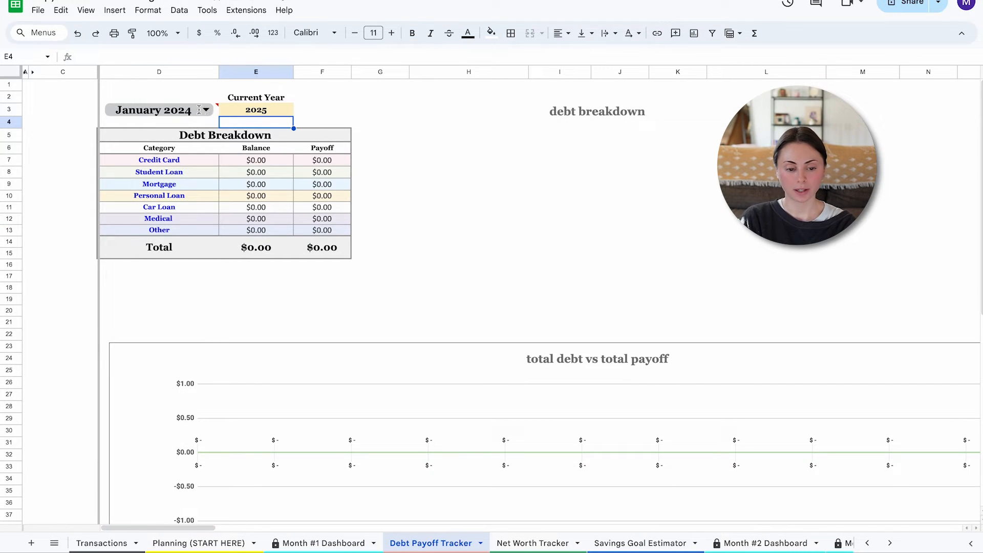
{"action": "left_click", "coordinate": [158, 129]}
{"action": "left_click", "coordinate": [441, 151]}
{"action": "left_click", "coordinate": [405, 151]}
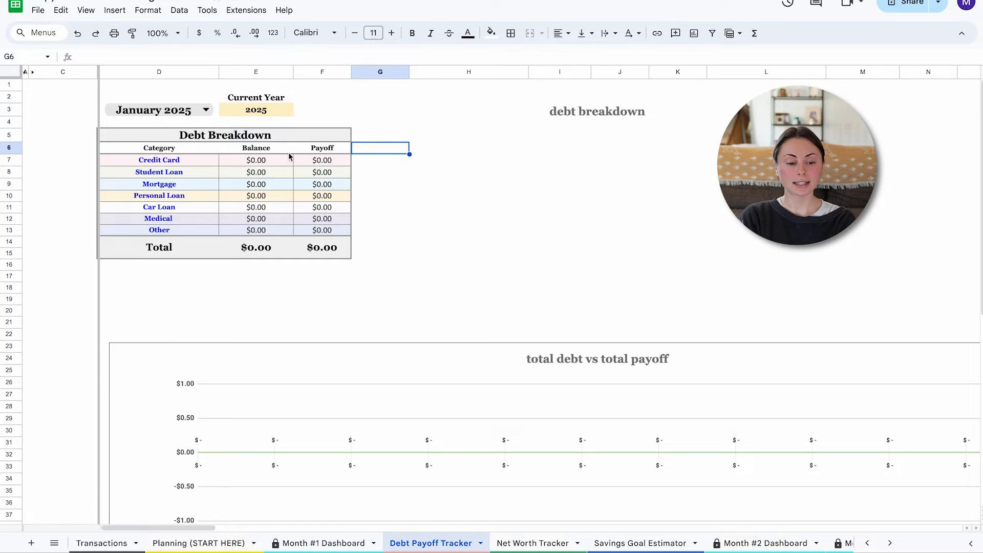
Review the debt categories, name the first debt block SoFi and categorize it as Student Loan
{"action": "left_click_drag", "start_coordinate": [198, 160], "coordinate": [199, 231]}
{"action": "left_click", "coordinate": [196, 198]}
{"action": "left_click", "coordinate": [184, 162]}
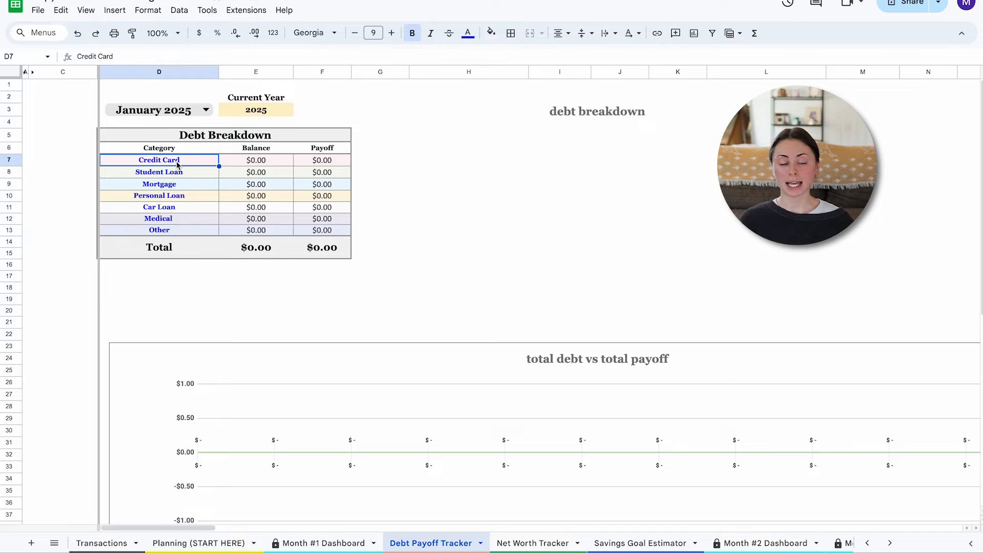
{"action": "scroll", "coordinate": [325, 256], "scroll_direction": "down", "scroll_amount": 7}
{"action": "left_click", "coordinate": [324, 253]}
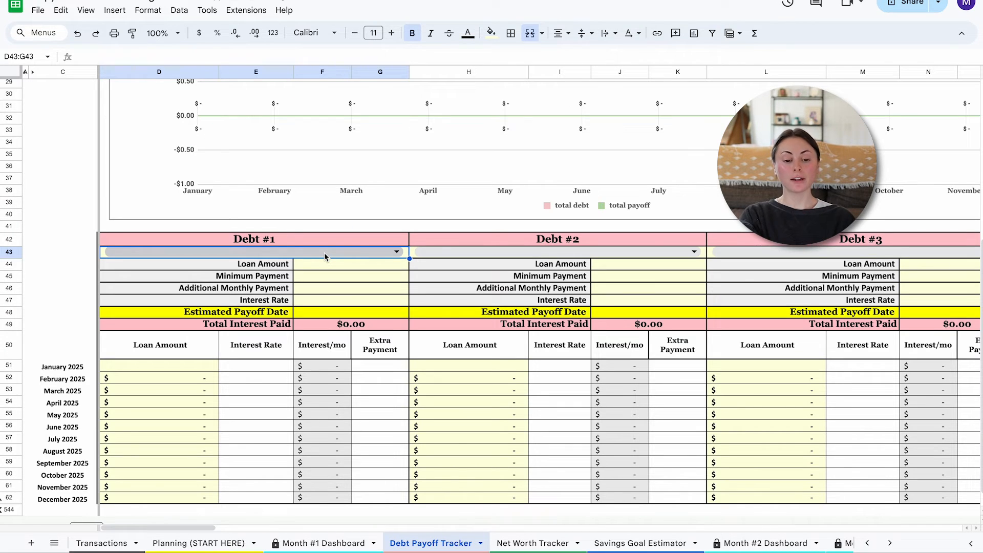
{"action": "left_click", "coordinate": [295, 242]}
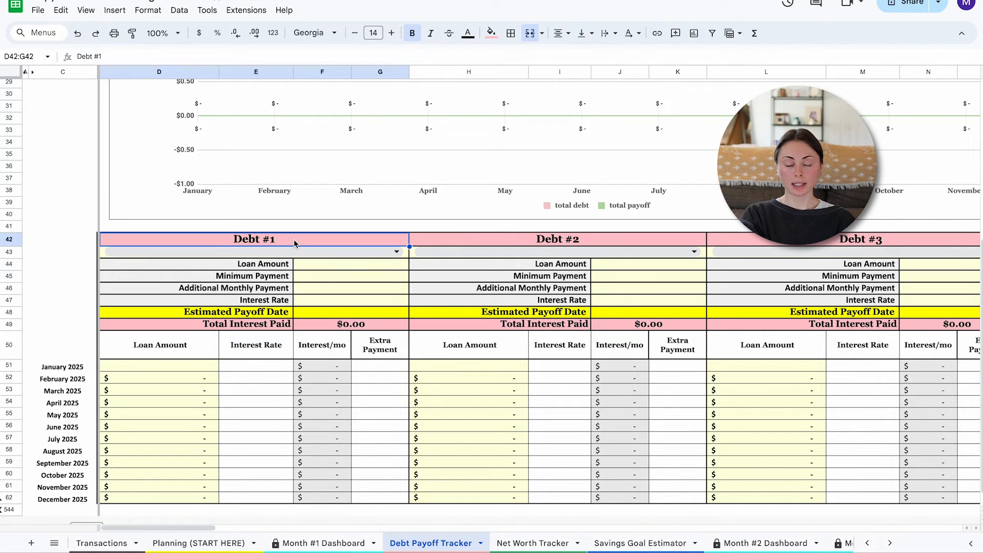
{"action": "type", "text": "SoFi"}
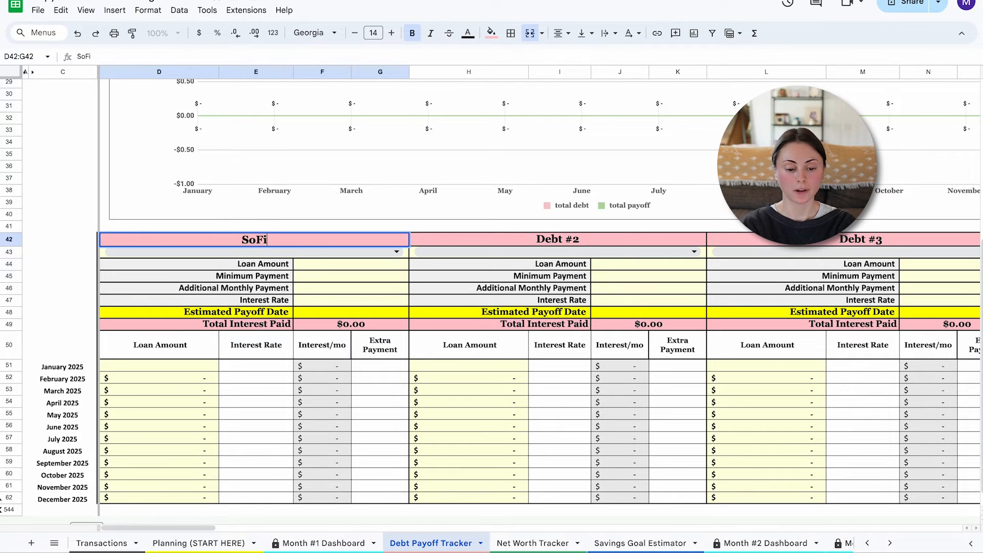
{"action": "key", "text": "Return"}
{"action": "left_click", "coordinate": [307, 253]}
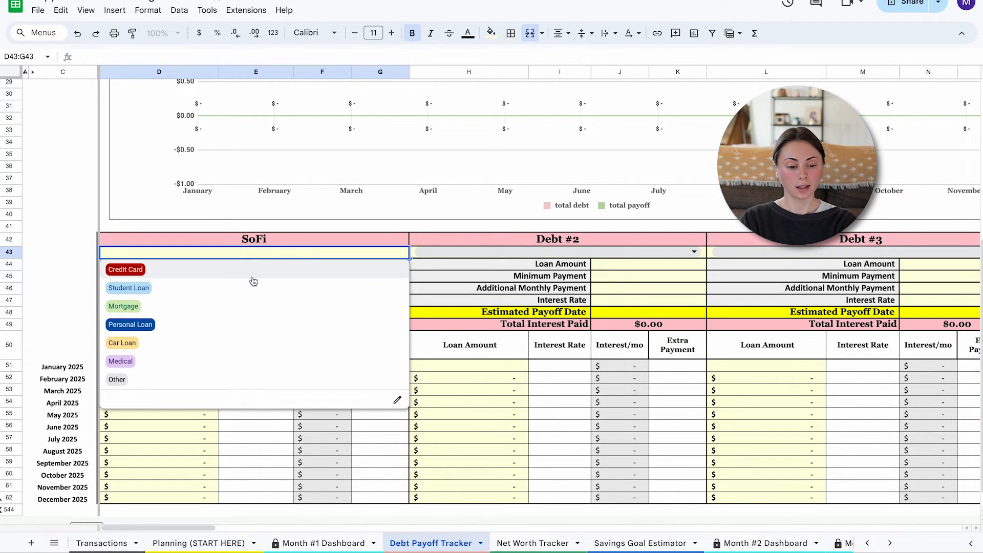
{"action": "left_click", "coordinate": [219, 287]}
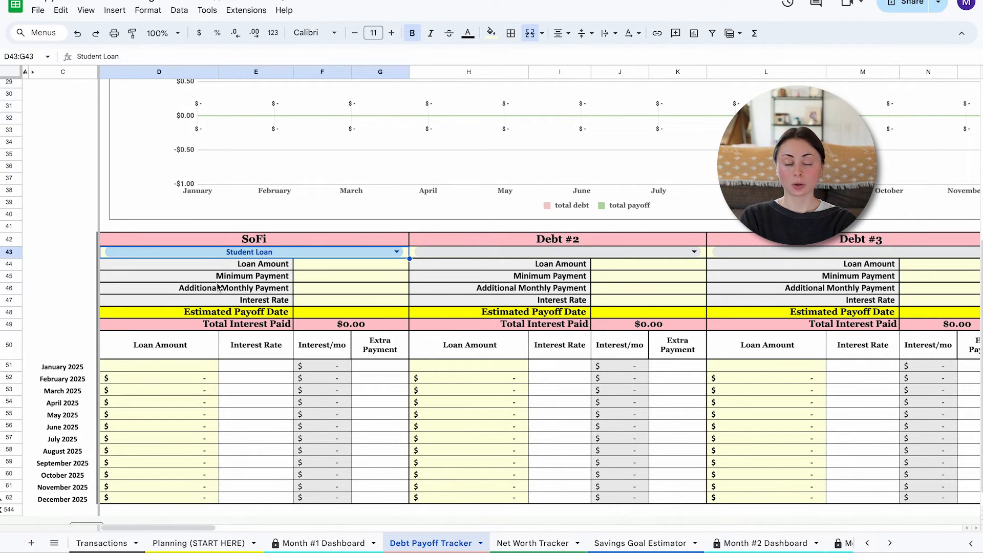
Enter the SoFi loan's amount of 25,000, minimum payment of 750, additional monthly payment of 0 and interest rate of 4.86%
{"action": "left_click", "coordinate": [317, 267]}
{"action": "type", "text": "25000"}
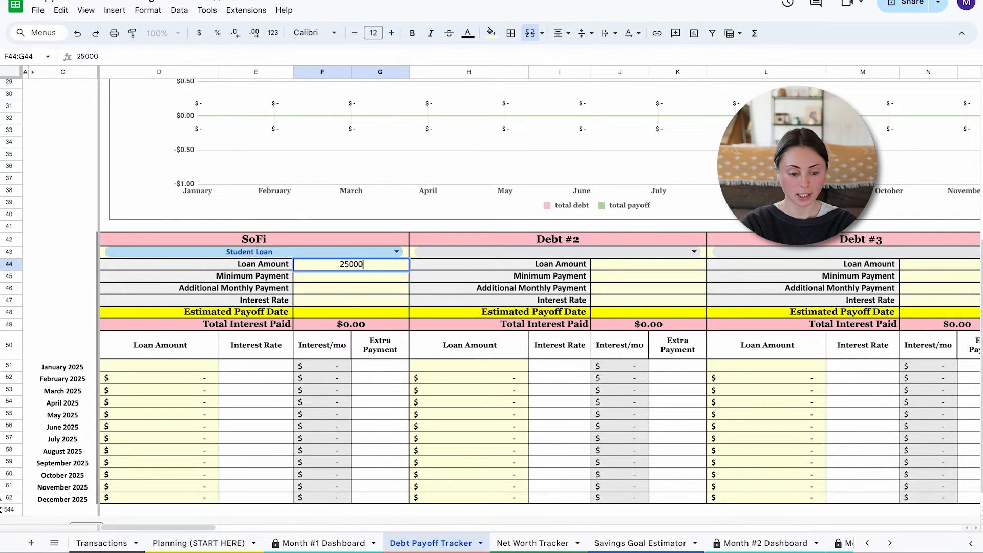
{"action": "key", "text": "Return"}
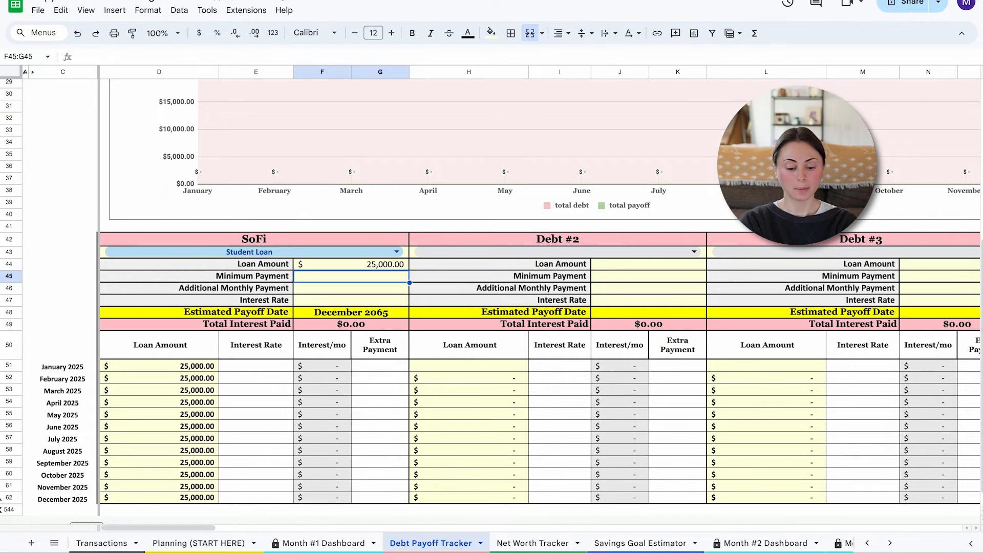
{"action": "type", "text": "750"}
{"action": "key", "text": "Return"}
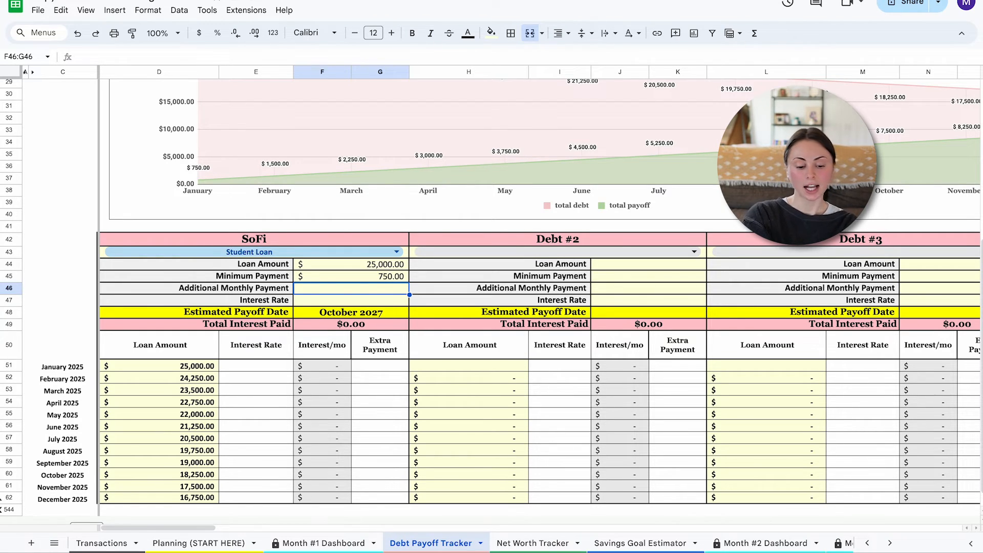
{"action": "type", "text": "0"}
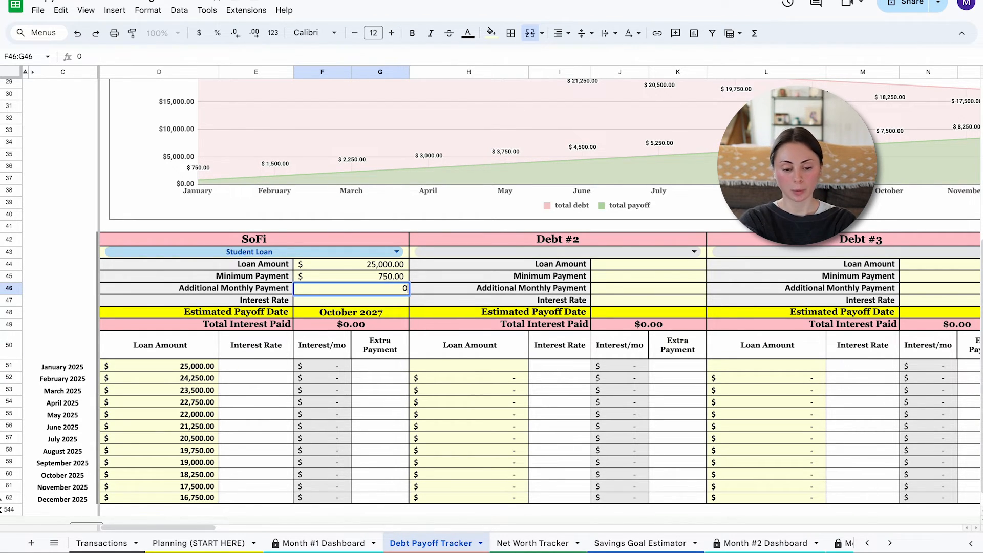
{"action": "key", "text": "Return"}
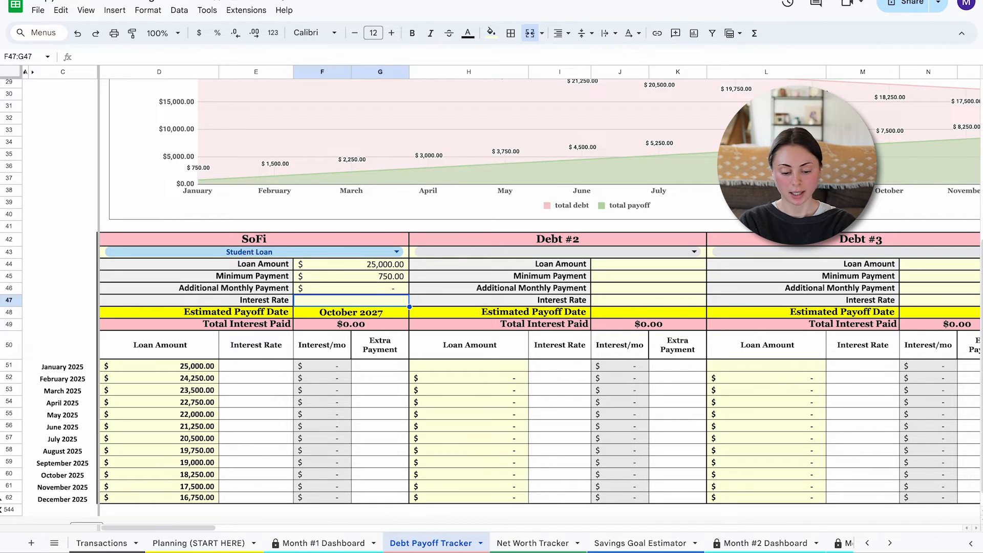
{"action": "type", "text": "4.86"}
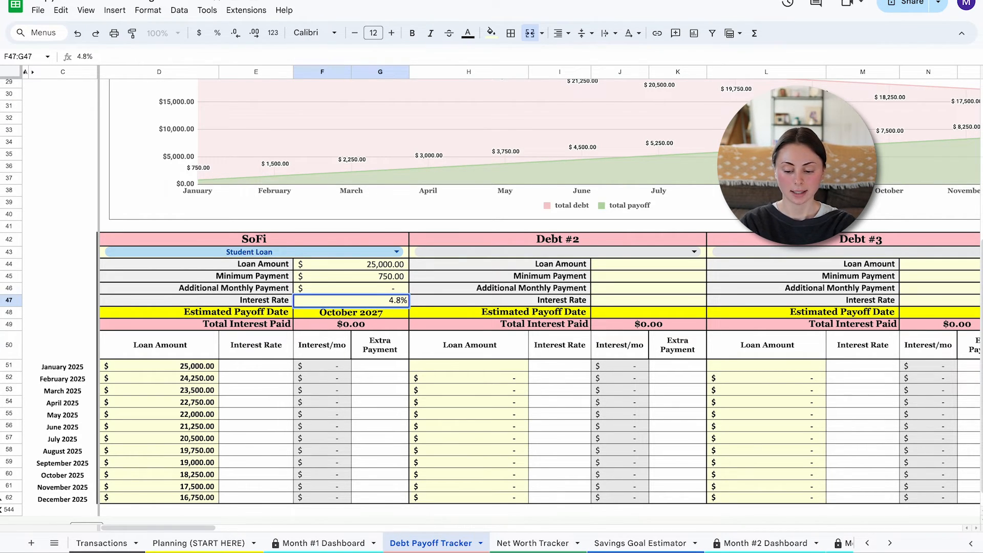
{"action": "key", "text": "Return"}
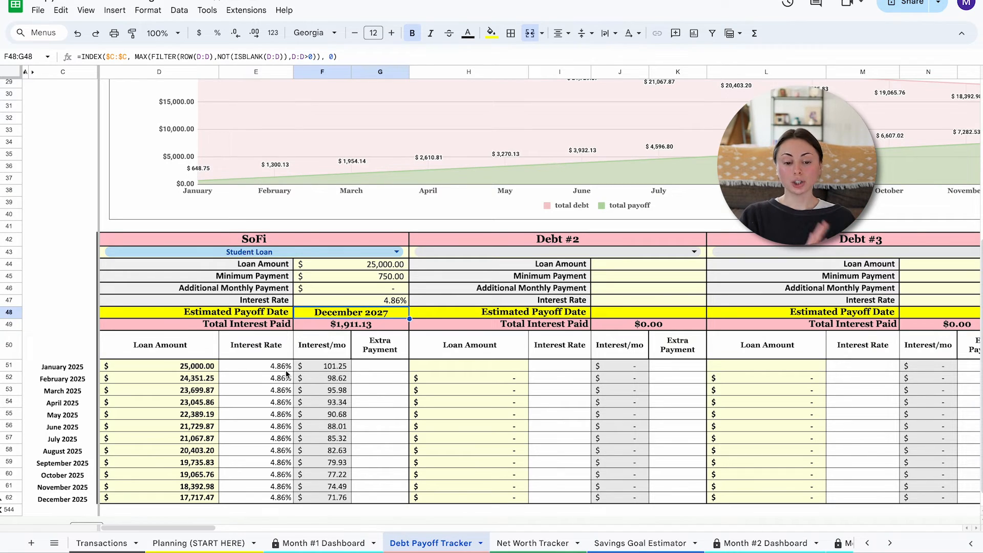
Try an additional monthly payment of 100 on the SoFi loan
{"action": "left_click", "coordinate": [307, 288]}
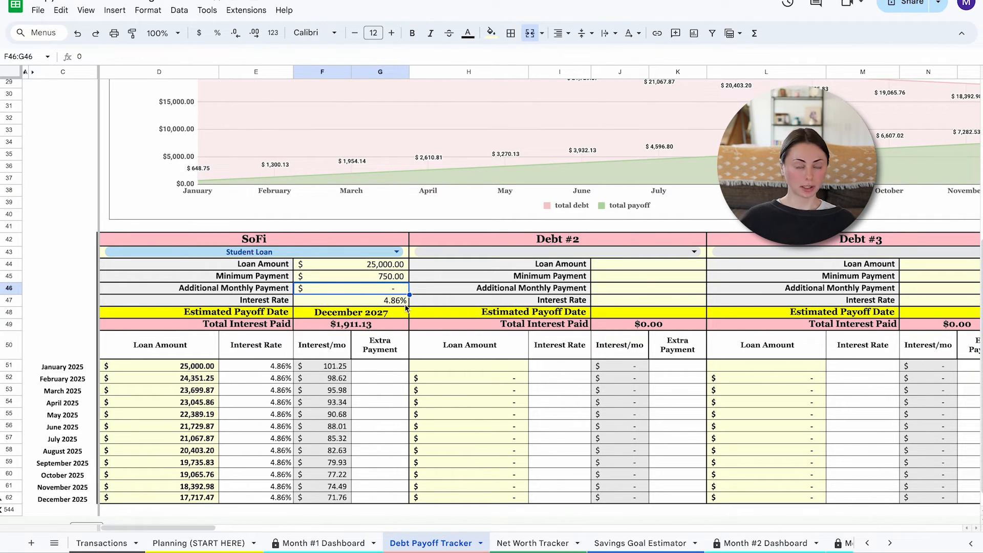
{"action": "type", "text": "100"}
{"action": "key", "text": "Return"}
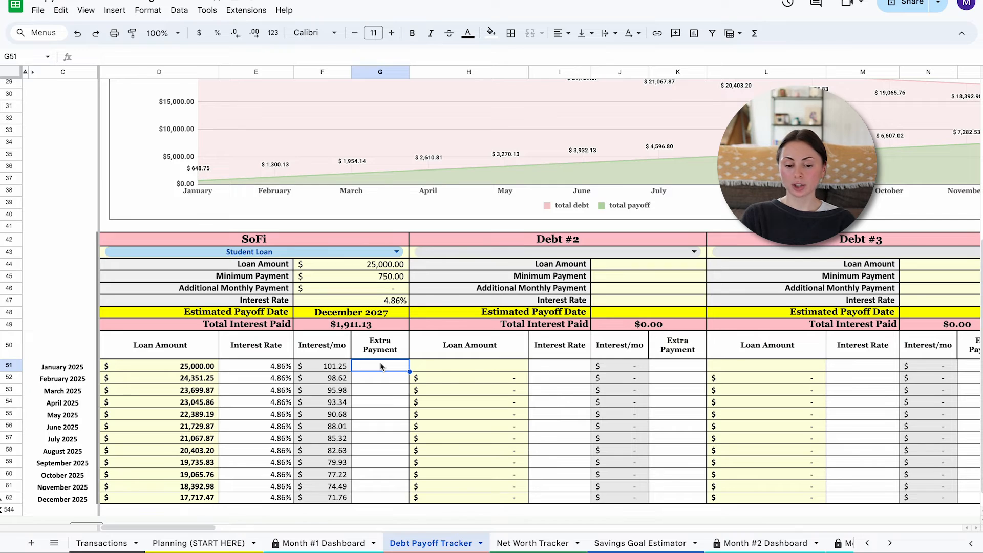
Try a one-time extra payment of 9,000 on the SoFi loan in March 2025
{"action": "left_click_drag", "start_coordinate": [380, 346], "coordinate": [374, 499]}
{"action": "left_click", "coordinate": [372, 391]}
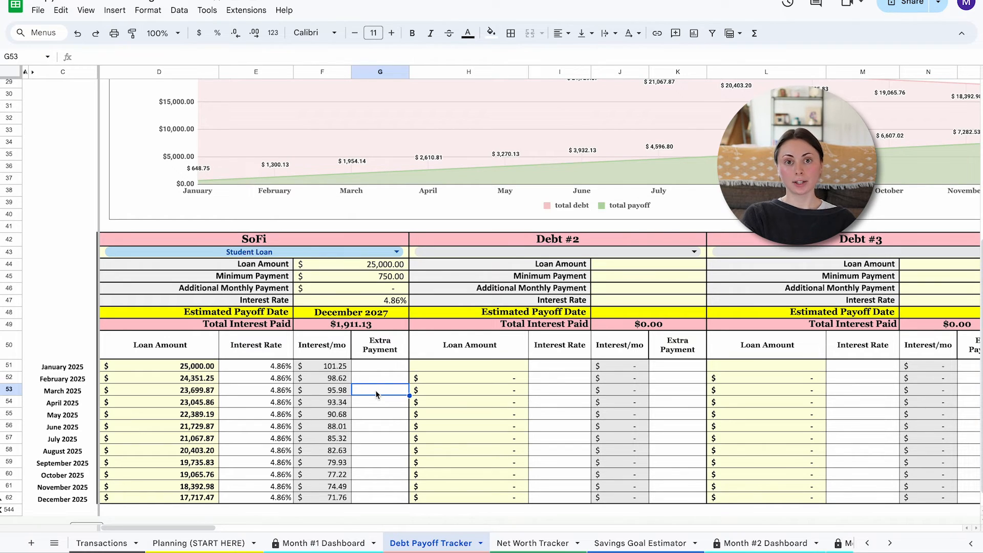
{"action": "type", "text": "9000"}
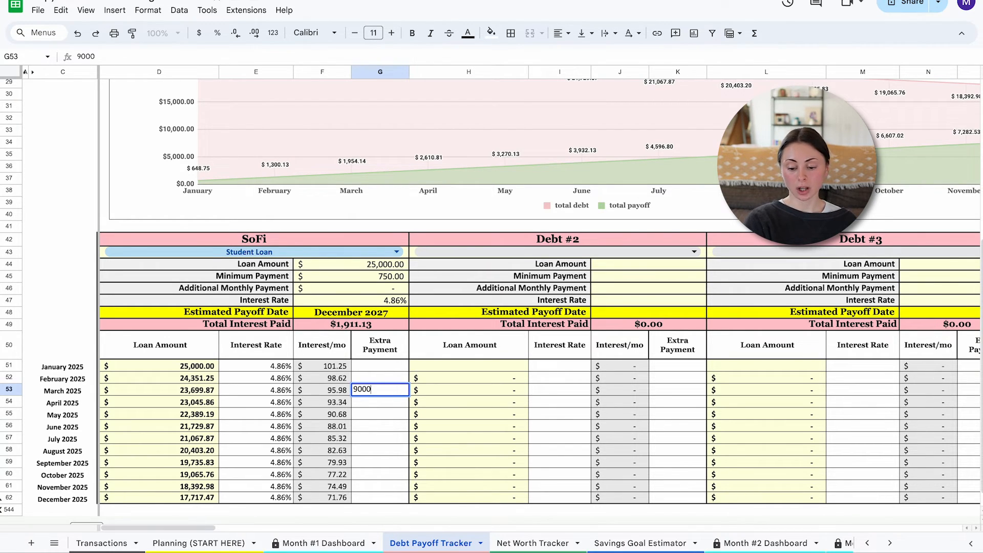
{"action": "key", "text": "Return"}
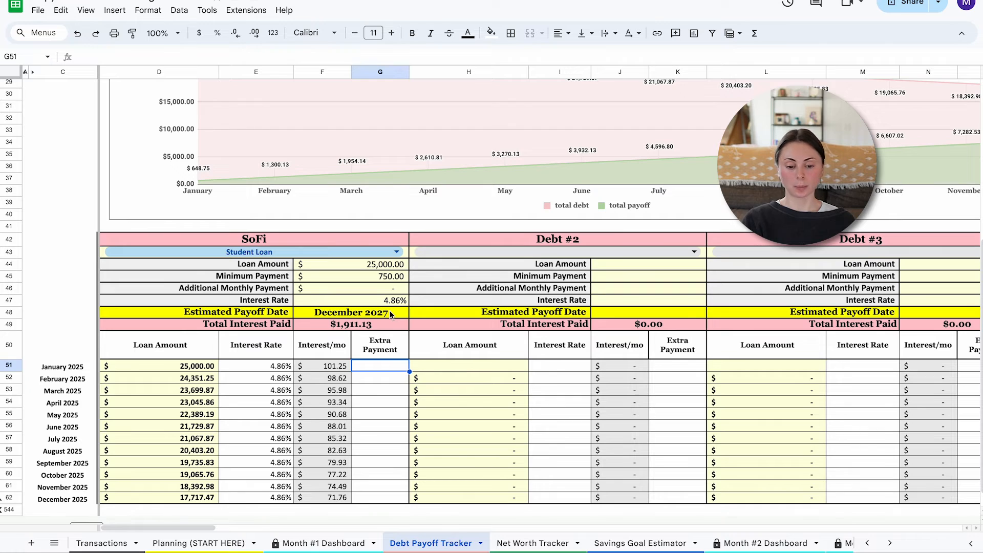
Override the SoFi loan's June 2025 interest rate with 4.2%
{"action": "left_click", "coordinate": [376, 304]}
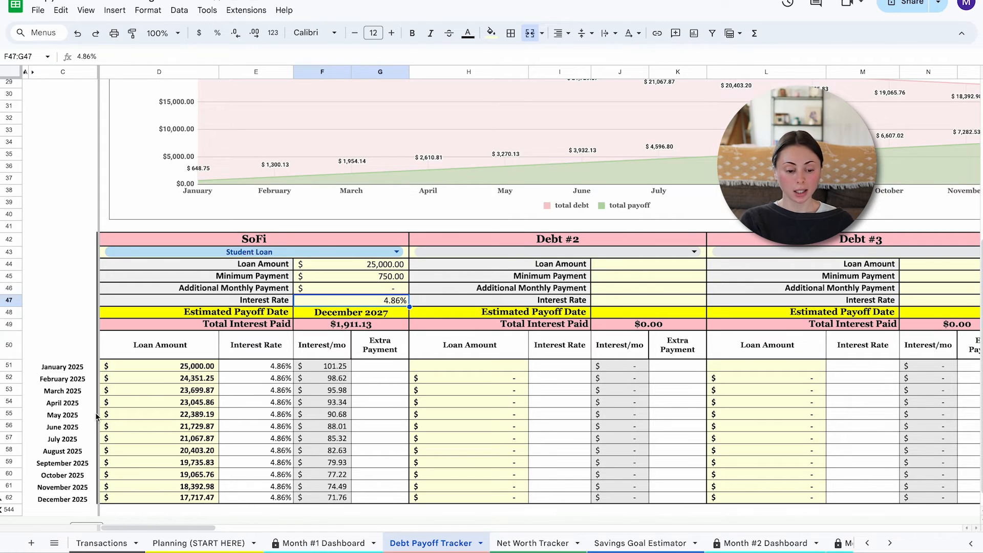
{"action": "left_click_drag", "start_coordinate": [70, 431], "coordinate": [259, 433]}
{"action": "left_click", "coordinate": [259, 434]}
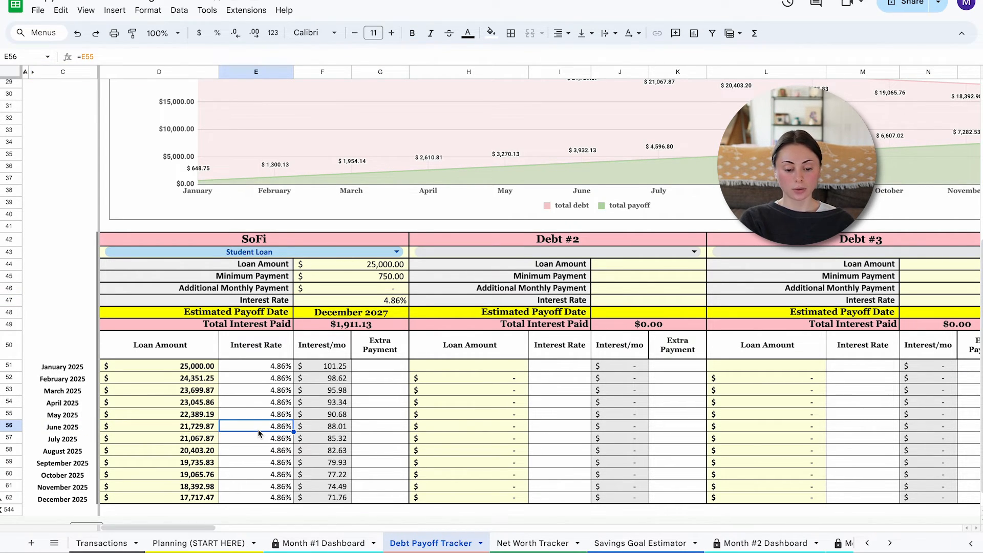
{"action": "type", "text": "4.2"}
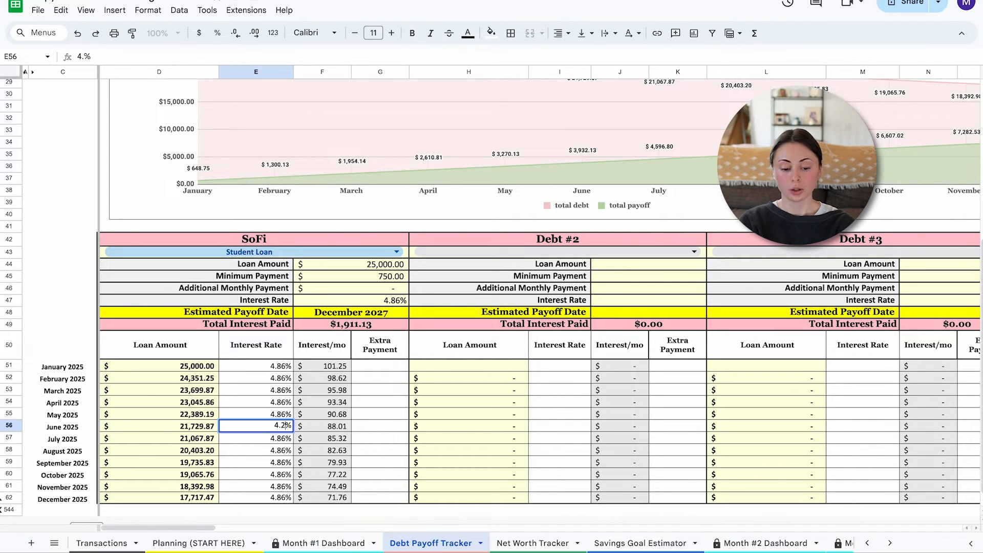
{"action": "key", "text": "Return"}
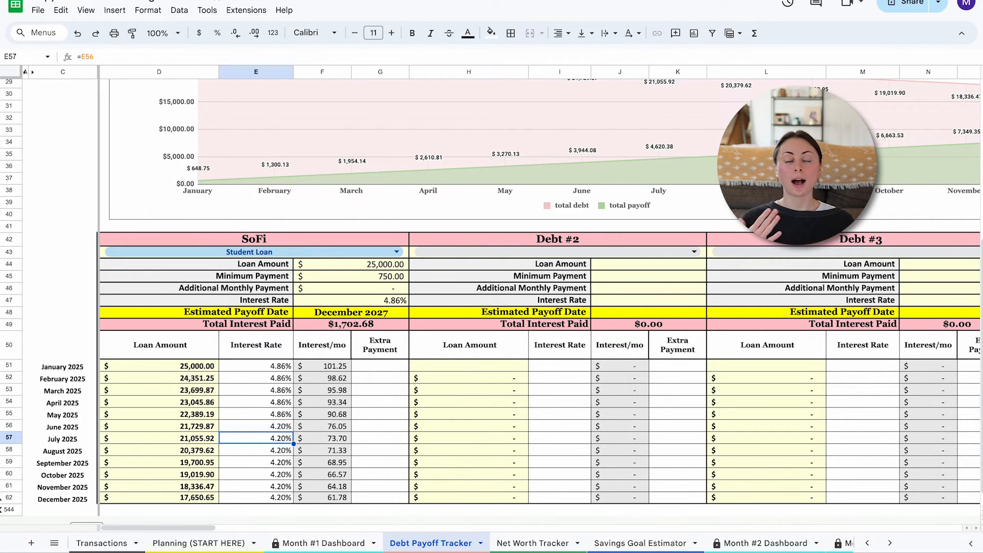
Replace the SoFi loan amount formulas from January to May 2025 with their own static values
{"action": "left_click", "coordinate": [384, 280]}
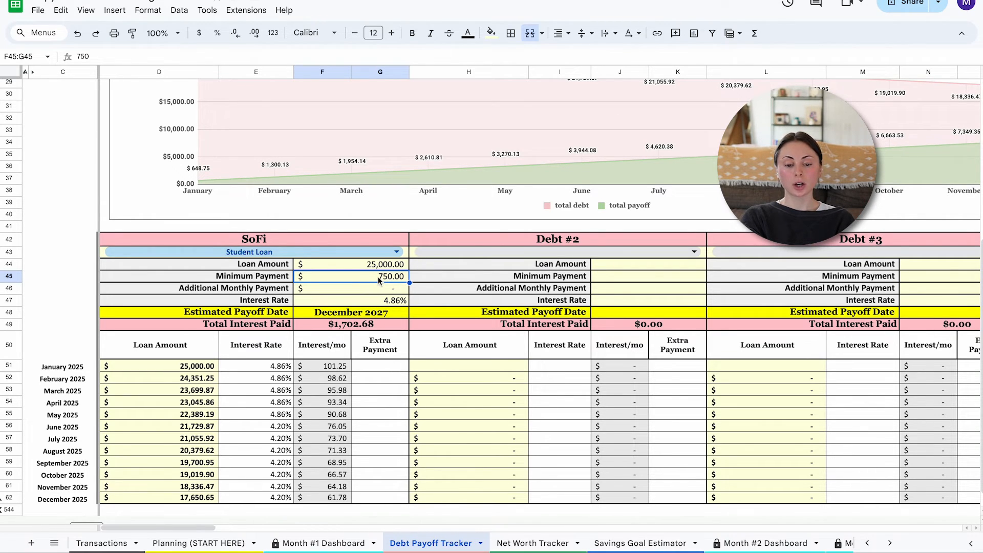
{"action": "left_click", "coordinate": [252, 426]}
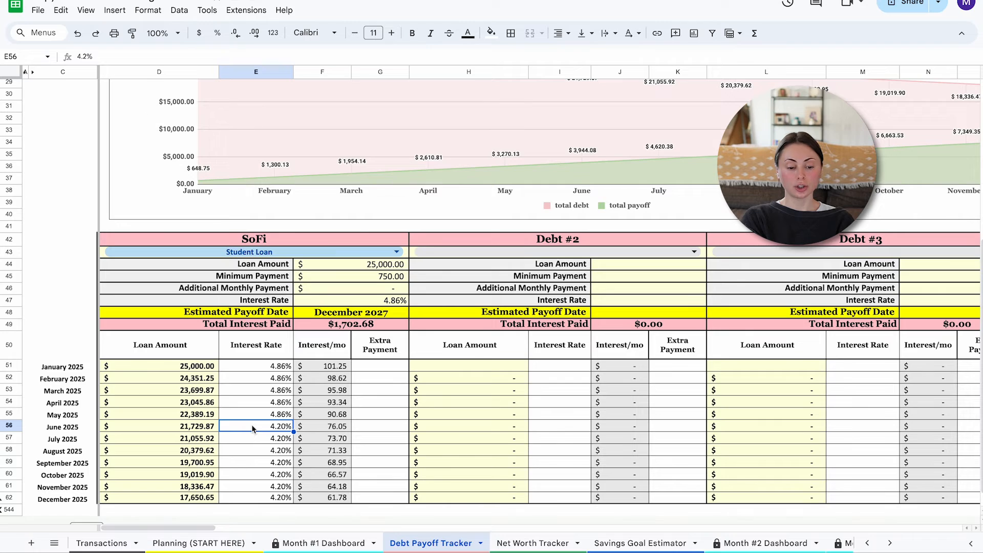
{"action": "left_click", "coordinate": [393, 277]}
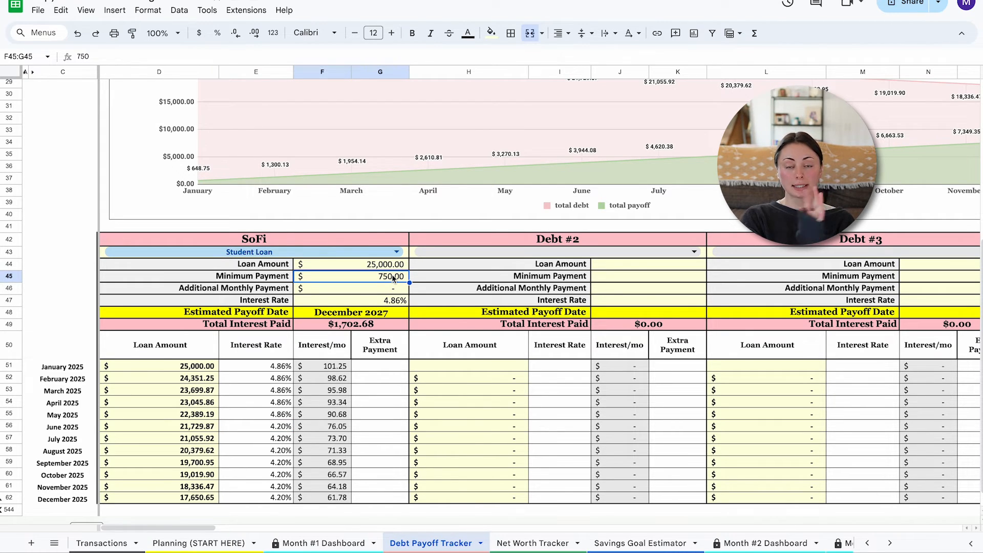
{"action": "left_click", "coordinate": [195, 366]}
{"action": "left_click_drag", "start_coordinate": [196, 367], "coordinate": [186, 415]}
{"action": "key", "text": "ctrl+c"}
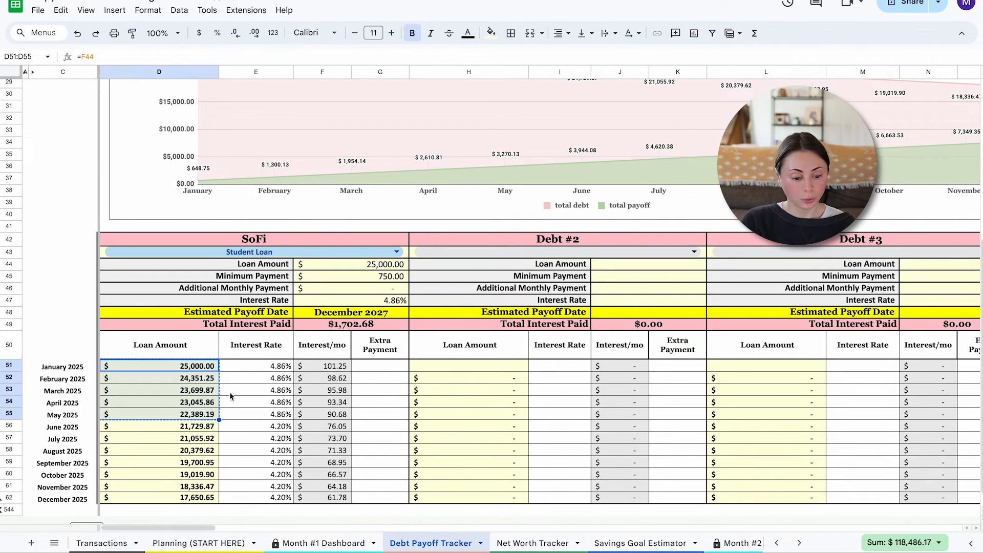
{"action": "right_click", "coordinate": [193, 366]}
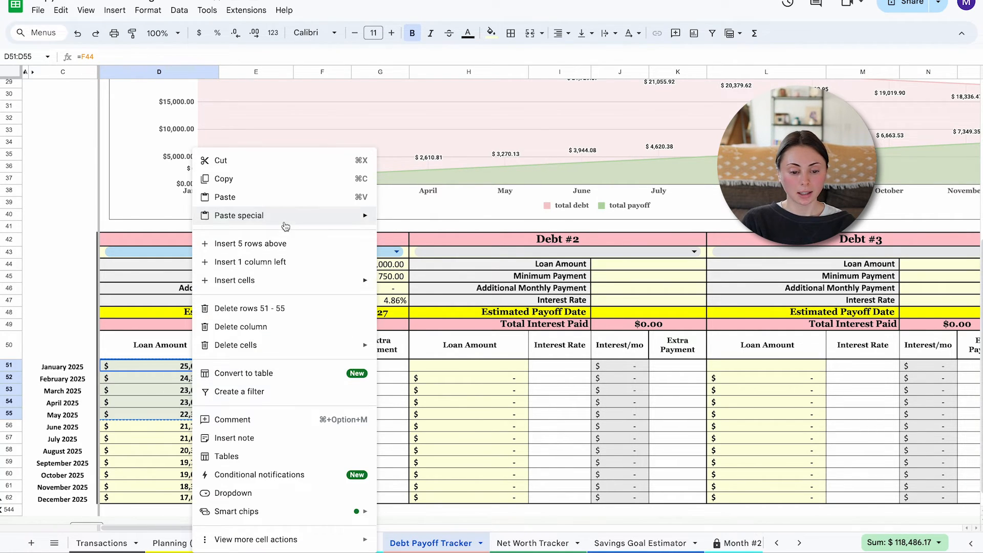
{"action": "mouse_move", "coordinate": [353, 215]}
{"action": "left_click", "coordinate": [392, 220]}
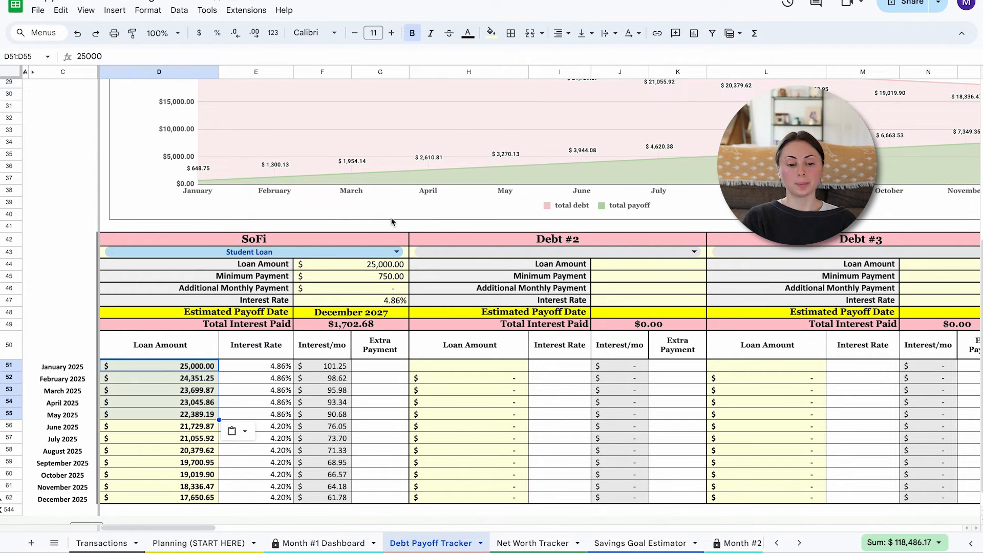
Set the SoFi loan's minimum payment to 600 and check its January 2025 loan amount
{"action": "left_click", "coordinate": [380, 273]}
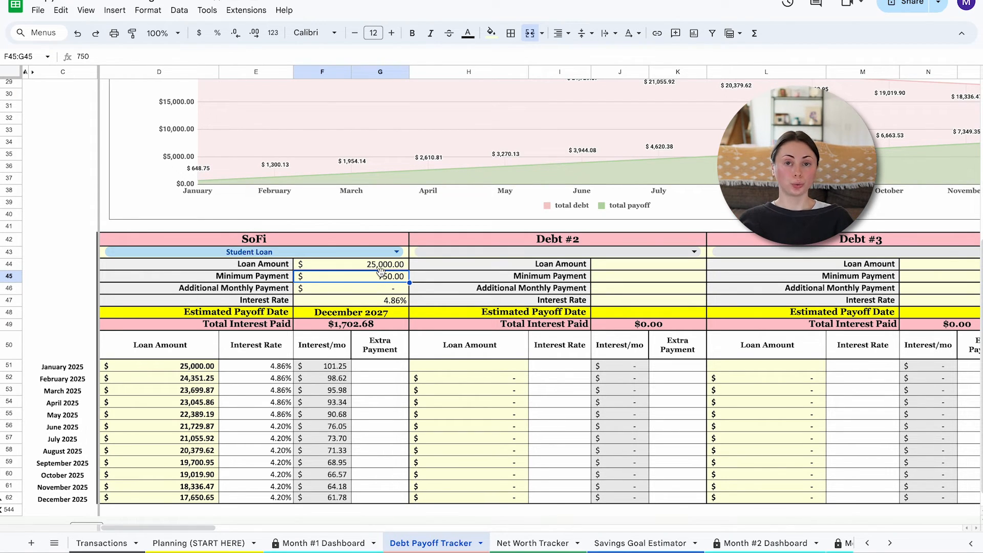
{"action": "type", "text": "600"}
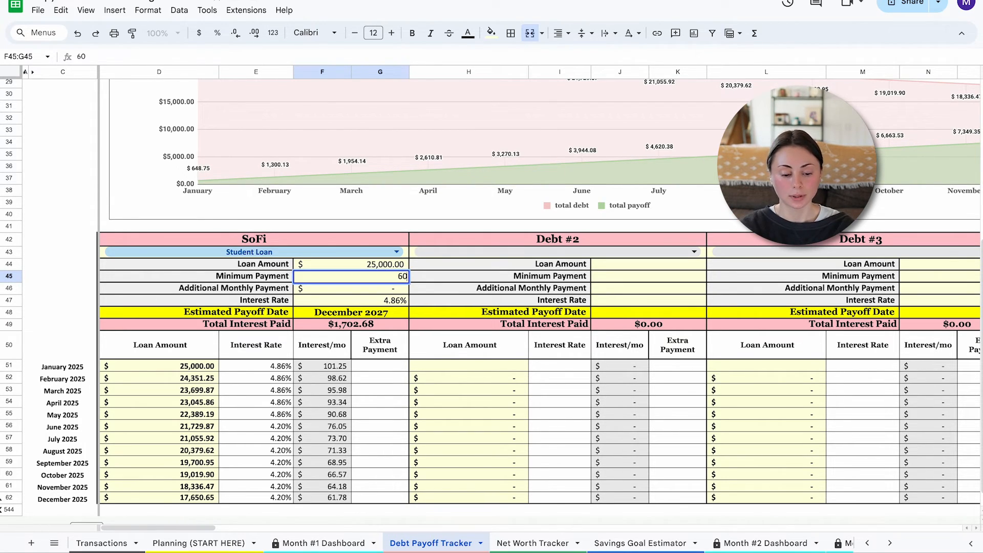
{"action": "key", "text": "Return"}
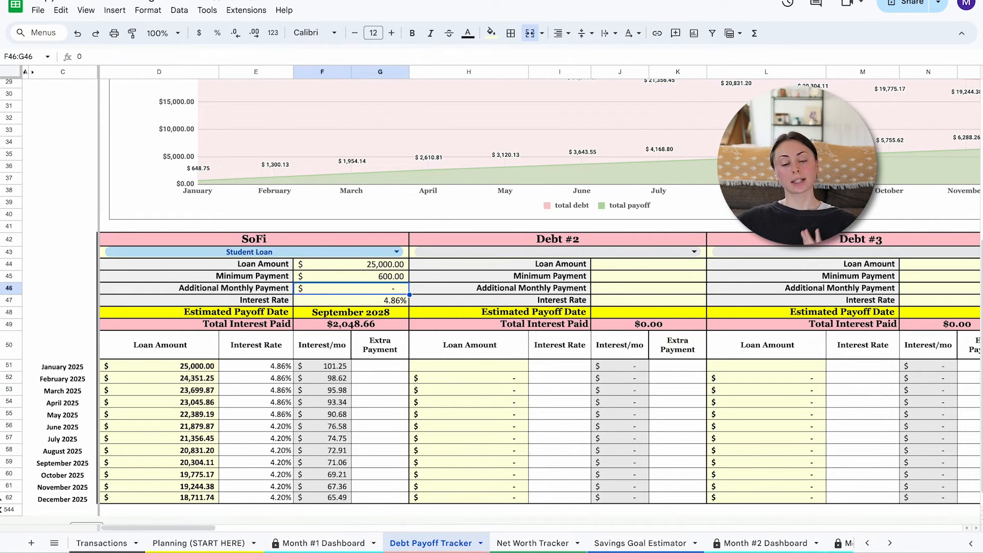
{"action": "left_click", "coordinate": [210, 366]}
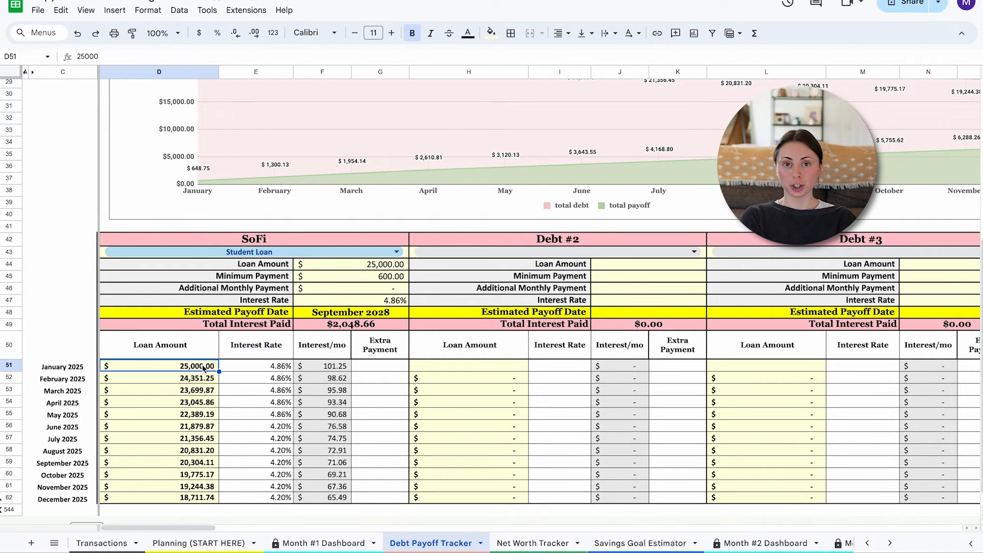
Check the SoFi loan amounts from January to June 2025 and the loan's minimum payment
{"action": "left_click_drag", "start_coordinate": [203, 368], "coordinate": [181, 430]}
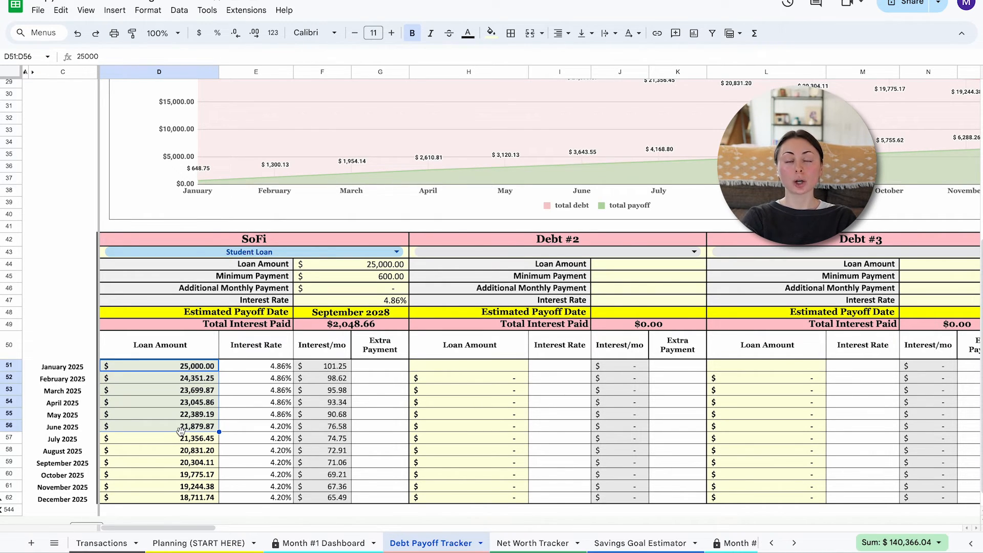
{"action": "left_click", "coordinate": [381, 275]}
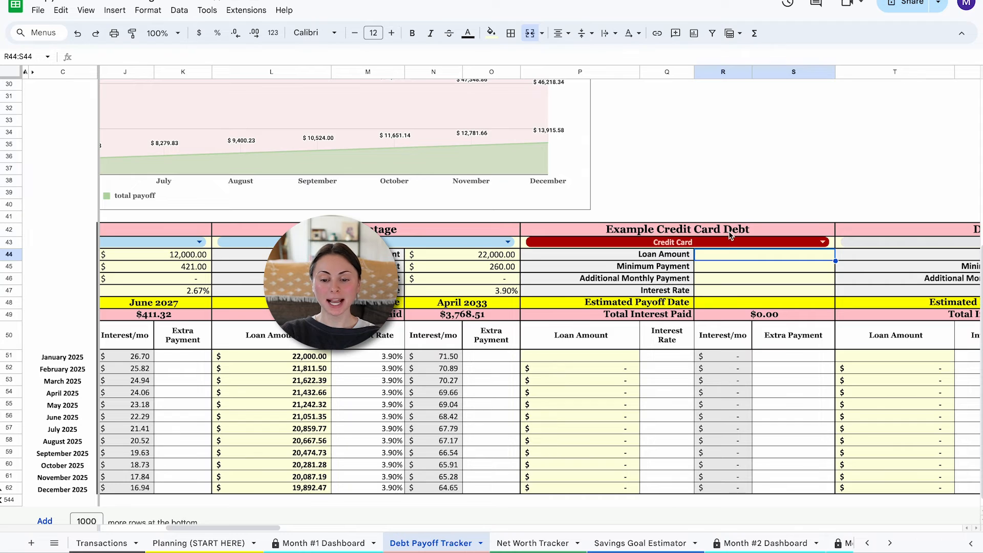
Give the Example Credit Card Debt a 1,000 loan amount, a 100 minimum payment and a 22% interest rate
{"action": "left_click", "coordinate": [737, 233]}
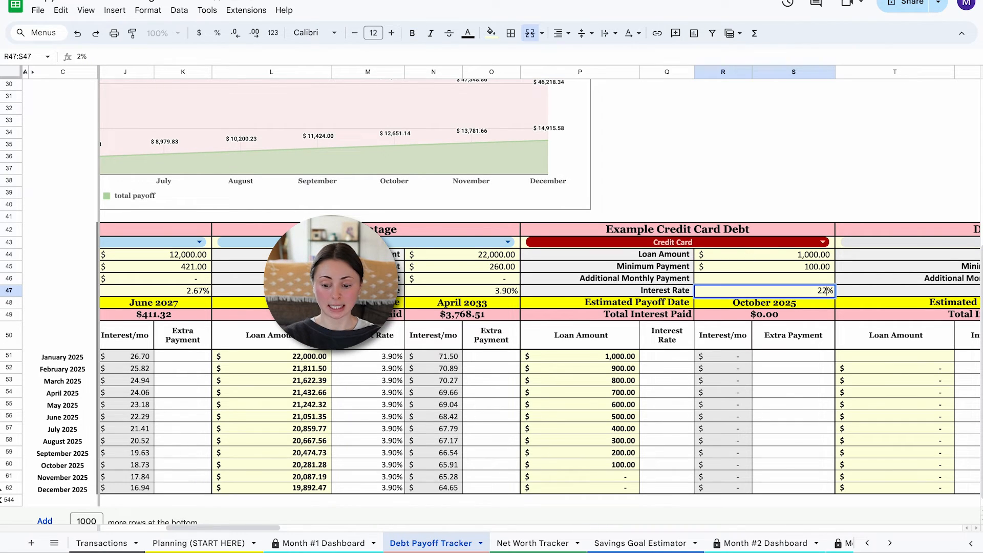
{"action": "left_click", "coordinate": [813, 306]}
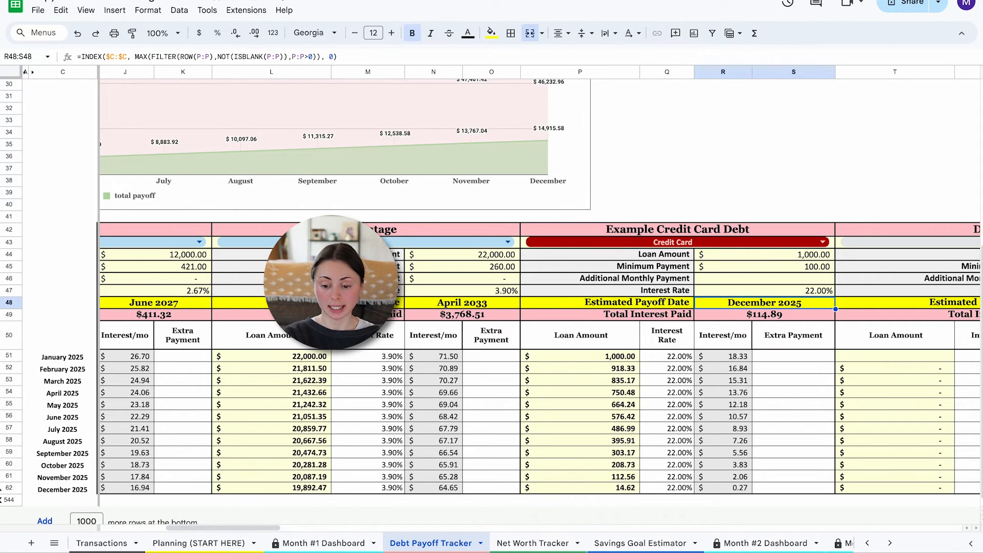
{"action": "left_click", "coordinate": [809, 316]}
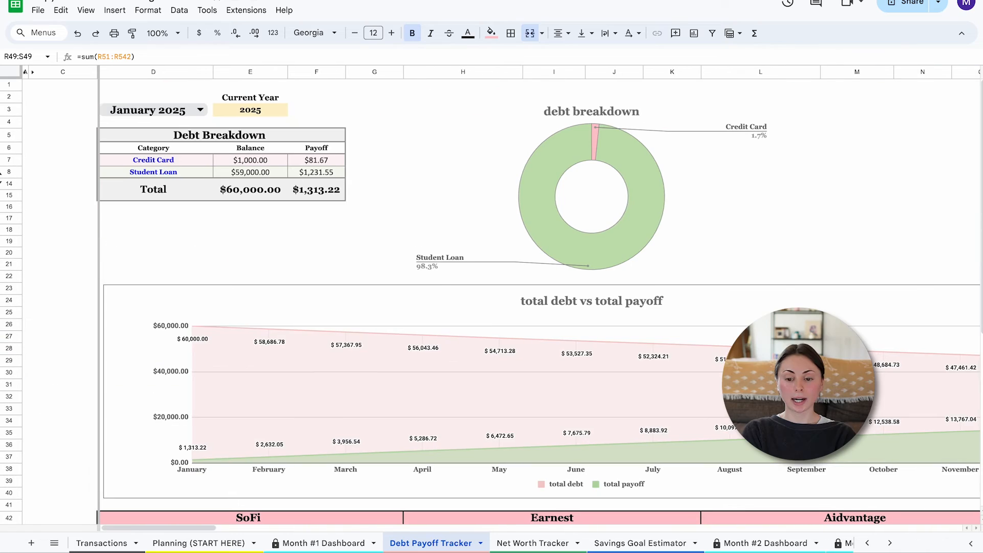
Examine the debt breakdown and the total debt vs total payoff chart from January to December
{"action": "scroll", "coordinate": [808, 241], "scroll_direction": "left", "scroll_amount": 1}
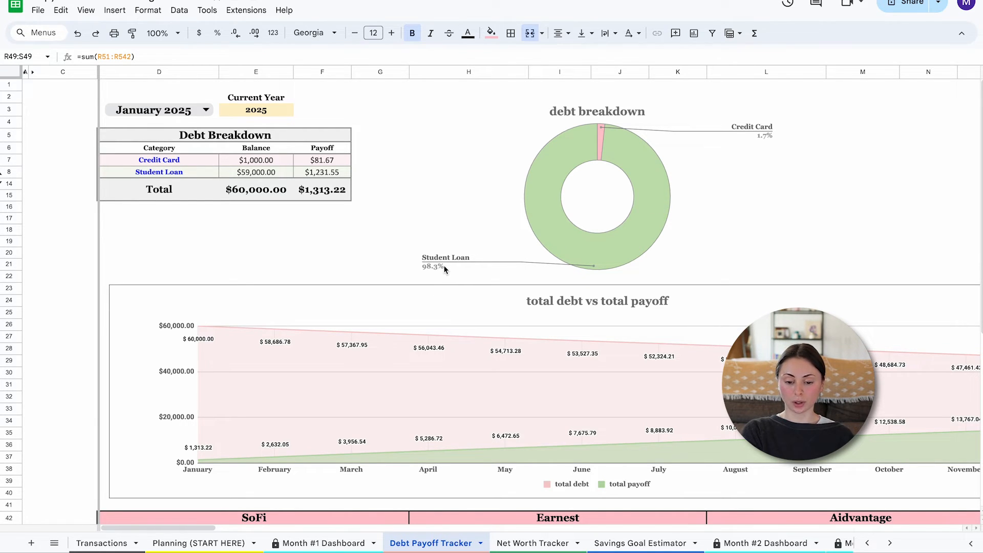
{"action": "scroll", "coordinate": [444, 270], "scroll_direction": "down", "scroll_amount": 1}
{"action": "scroll", "coordinate": [444, 270], "scroll_direction": "down", "scroll_amount": 4}
{"action": "scroll", "coordinate": [445, 269], "scroll_direction": "right", "scroll_amount": 2}
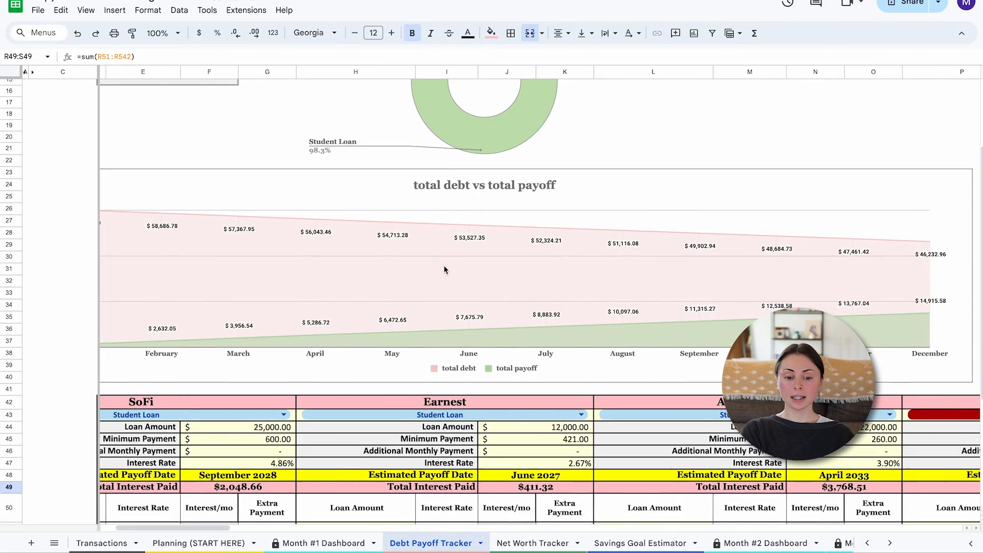
{"action": "scroll", "coordinate": [444, 269], "scroll_direction": "left", "scroll_amount": 2}
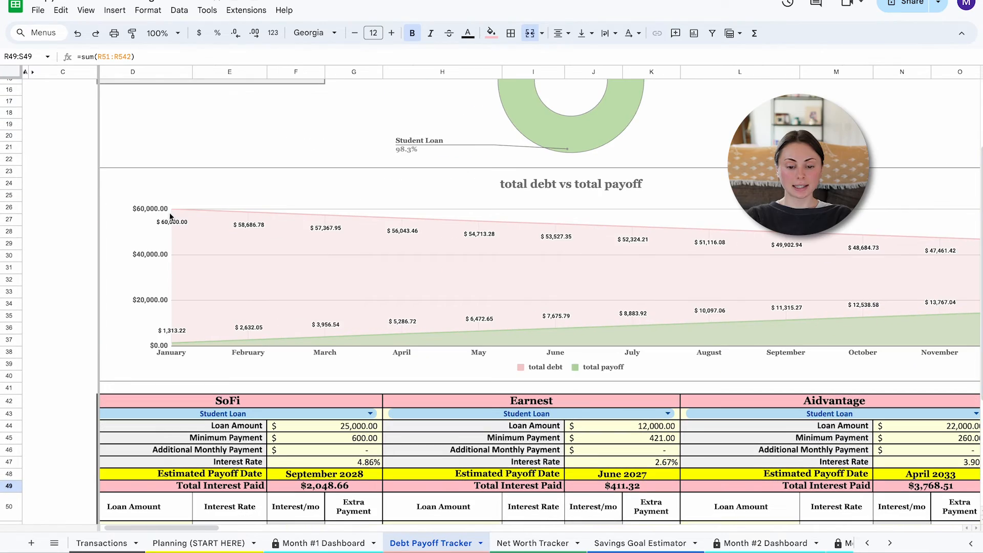
{"action": "scroll", "coordinate": [392, 228], "scroll_direction": "down", "scroll_amount": 1}
{"action": "scroll", "coordinate": [392, 228], "scroll_direction": "right", "scroll_amount": 2}
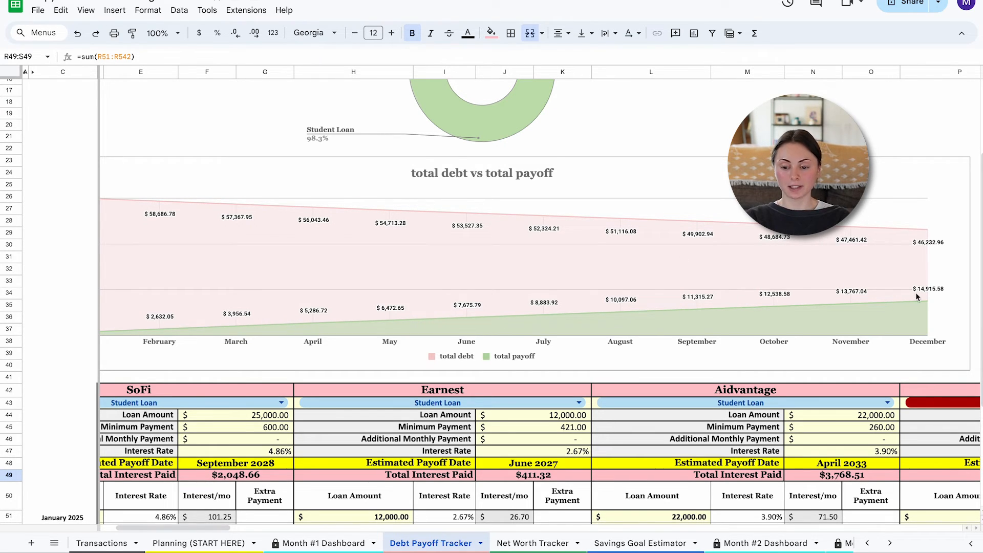
{"action": "scroll", "coordinate": [916, 296], "scroll_direction": "up", "scroll_amount": 1}
{"action": "scroll", "coordinate": [917, 296], "scroll_direction": "right", "scroll_amount": 1}
{"action": "scroll", "coordinate": [915, 294], "scroll_direction": "up", "scroll_amount": 1}
{"action": "scroll", "coordinate": [915, 294], "scroll_direction": "right", "scroll_amount": 1}
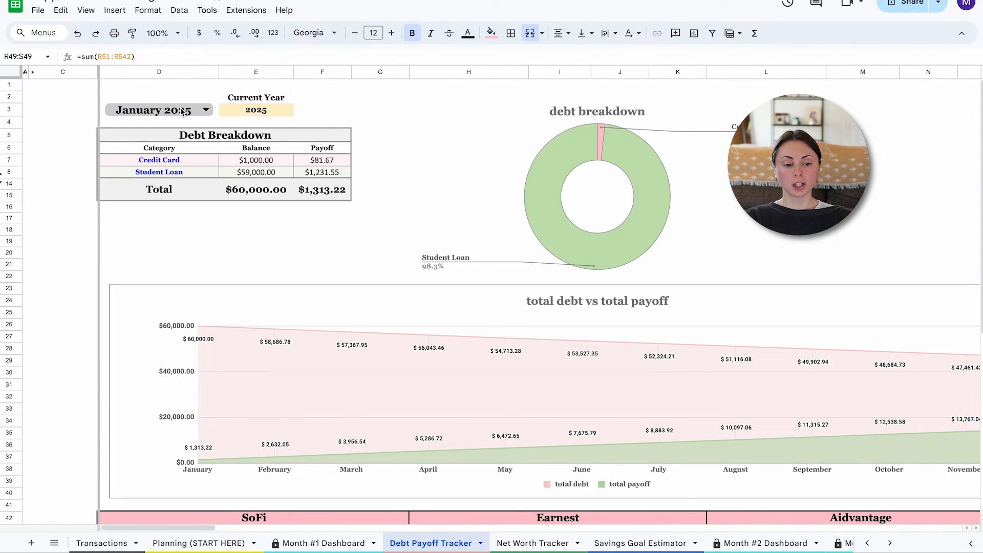
Switch the debt breakdown to February 2025 and back to January 2025, and check its total balance and payoff
{"action": "left_click", "coordinate": [180, 109]}
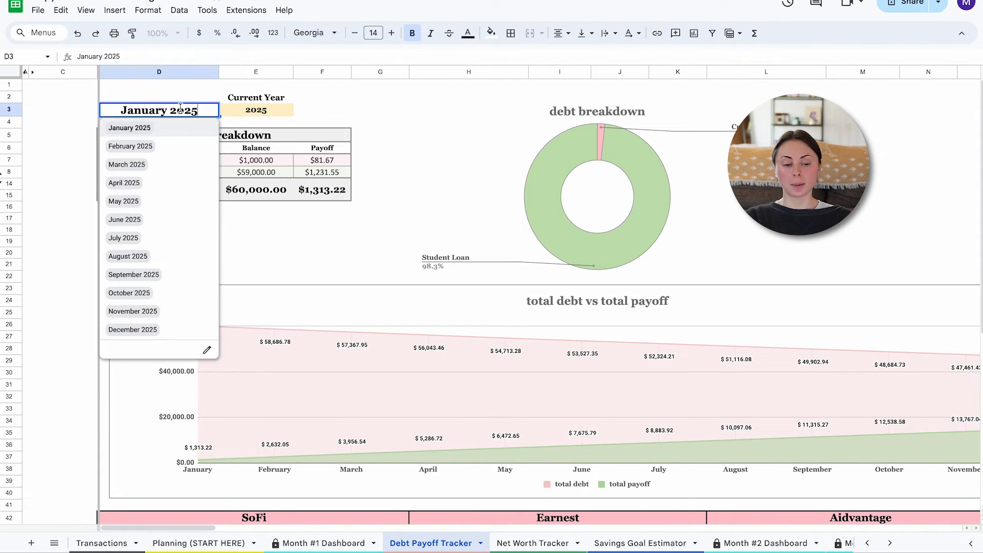
{"action": "left_click", "coordinate": [146, 145]}
{"action": "left_click", "coordinate": [173, 112]}
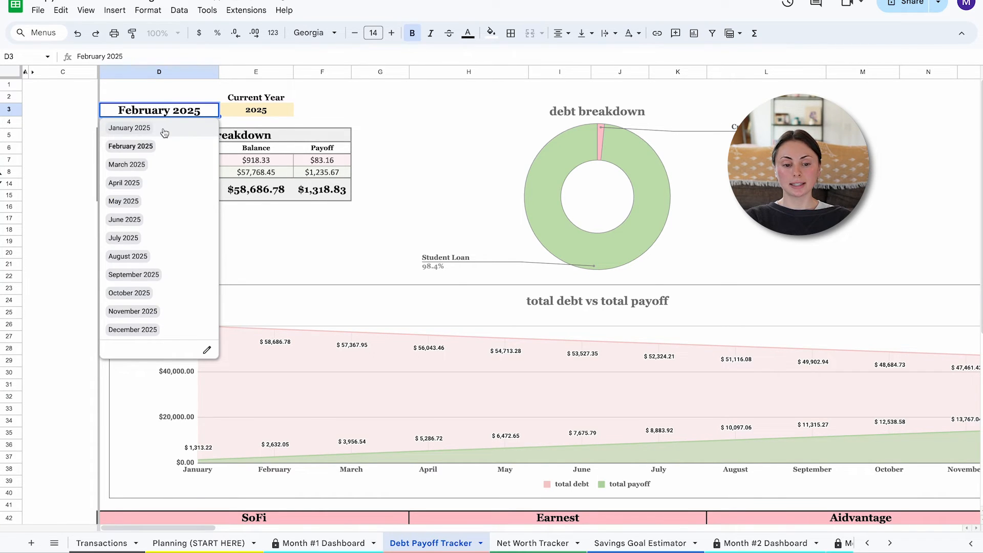
{"action": "left_click", "coordinate": [163, 129]}
{"action": "left_click", "coordinate": [251, 193]}
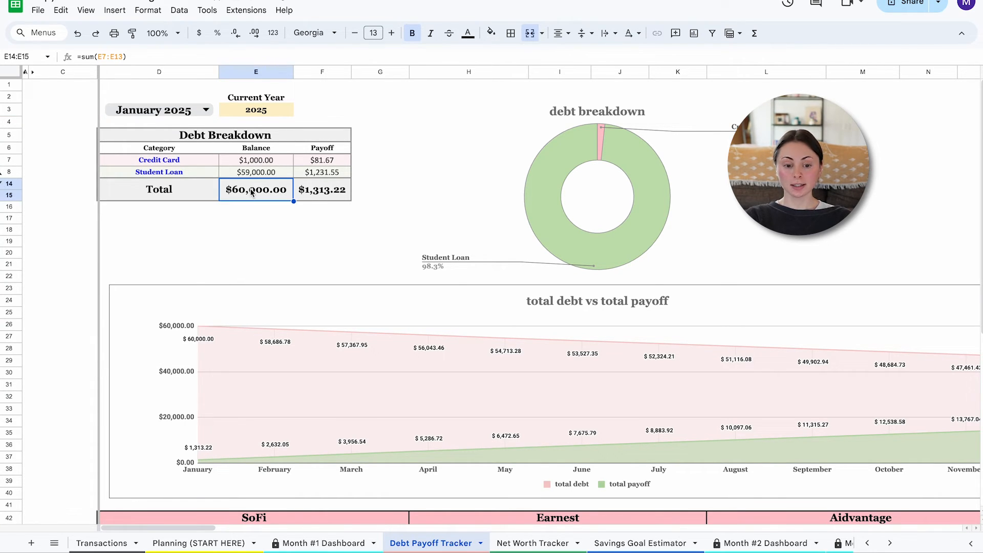
{"action": "left_click", "coordinate": [326, 195]}
Set the debt breakdown's month to April 2025
{"action": "left_click", "coordinate": [173, 110]}
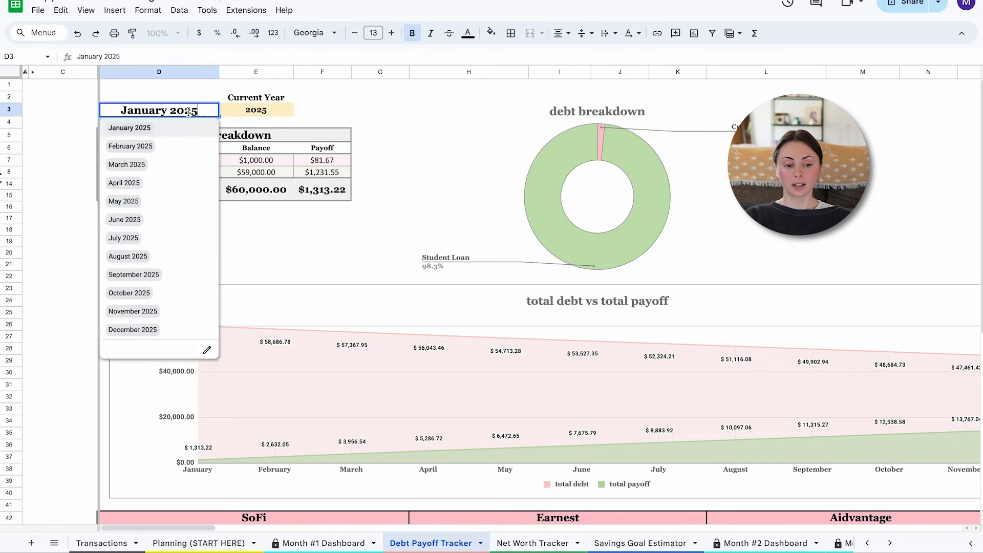
{"action": "left_click", "coordinate": [131, 182]}
Hide the unused debt columns from Debt #5 up to the Total section
{"action": "scroll", "coordinate": [551, 493], "scroll_direction": "down", "scroll_amount": 2}
{"action": "scroll", "coordinate": [550, 489], "scroll_direction": "down", "scroll_amount": 8}
{"action": "scroll", "coordinate": [549, 489], "scroll_direction": "right", "scroll_amount": 10}
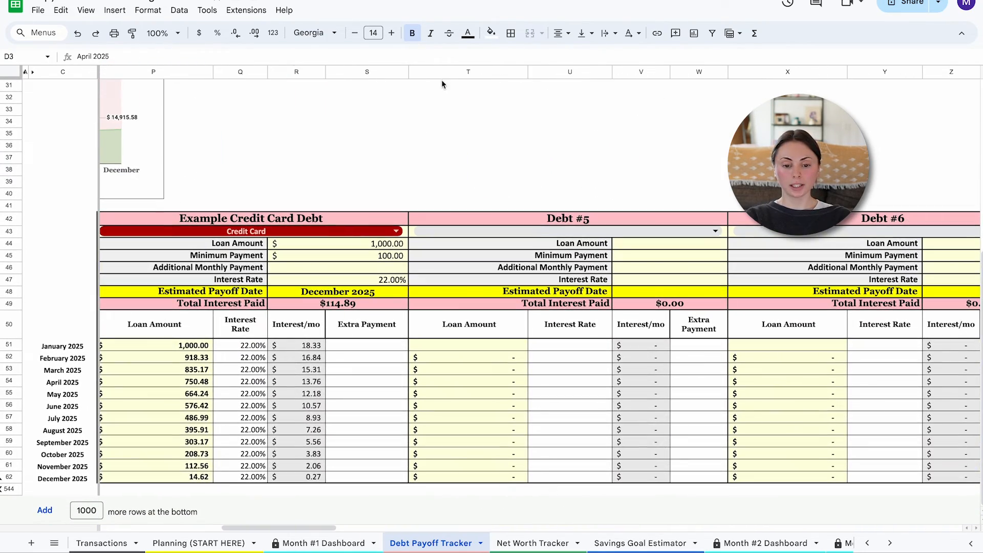
{"action": "left_click_drag", "start_coordinate": [443, 72], "coordinate": [849, 72]}
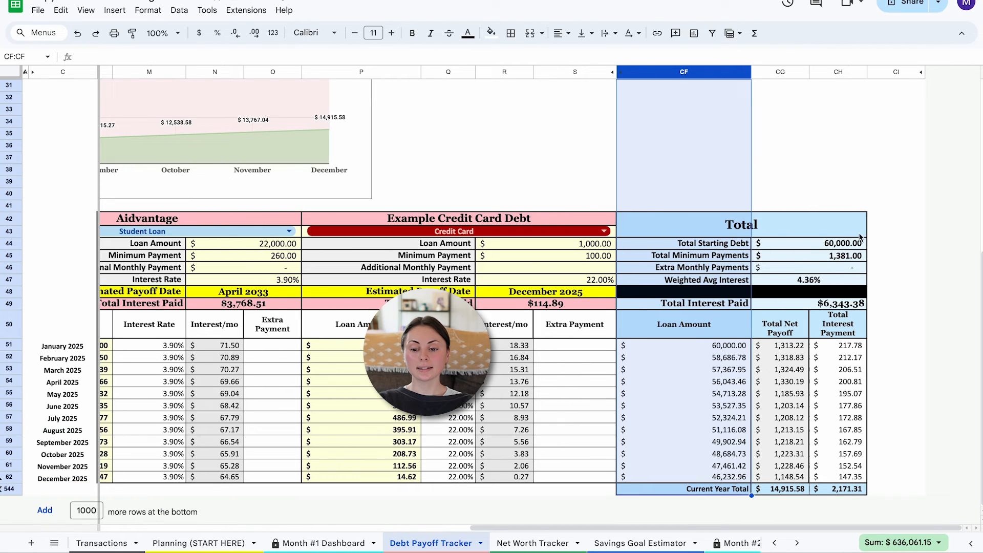
Review the Total section's minimum payments, weighted average interest, total interest paid and monthly loan amount, payoff and interest figures
{"action": "left_click", "coordinate": [877, 234]}
{"action": "left_click", "coordinate": [845, 253]}
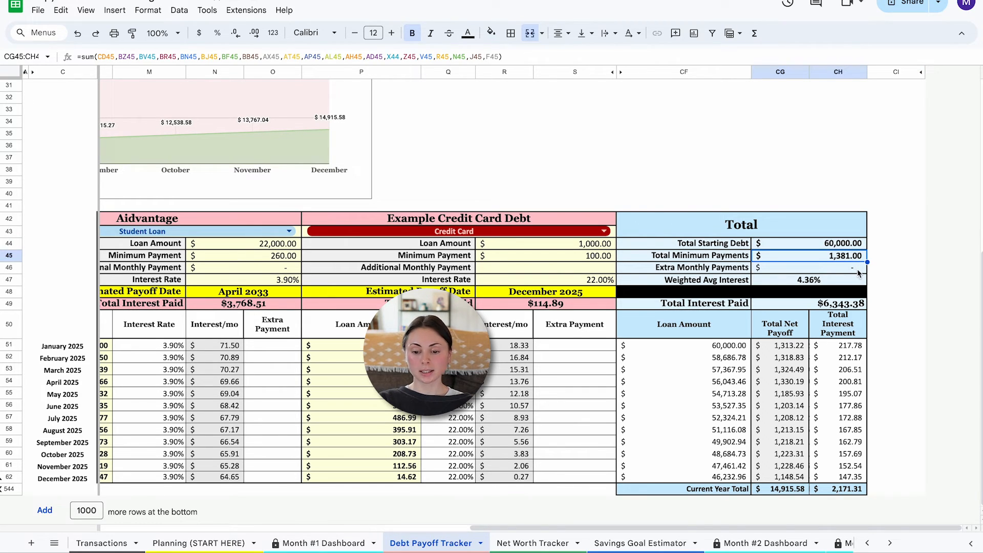
{"action": "left_click", "coordinate": [854, 284]}
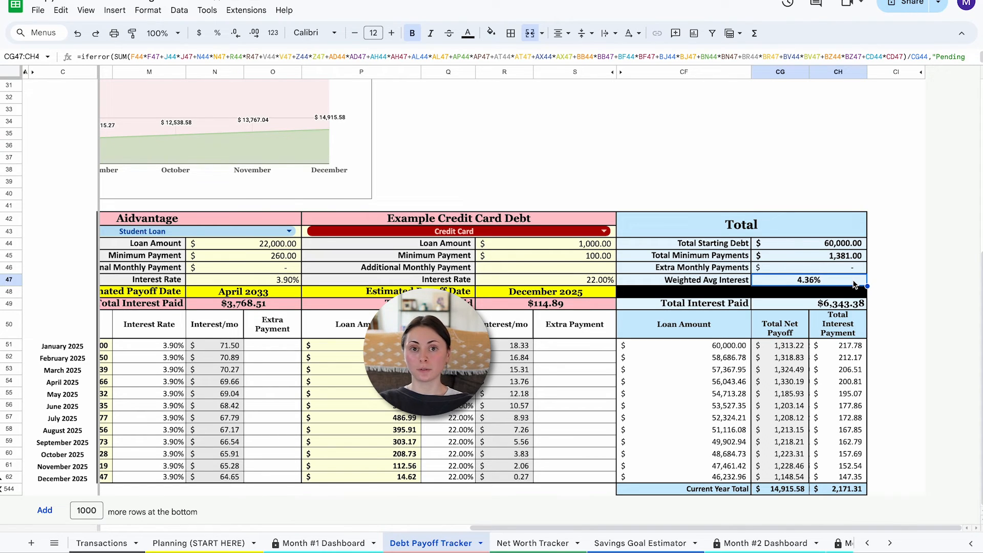
{"action": "double_click", "coordinate": [848, 304]}
{"action": "left_click", "coordinate": [874, 308]}
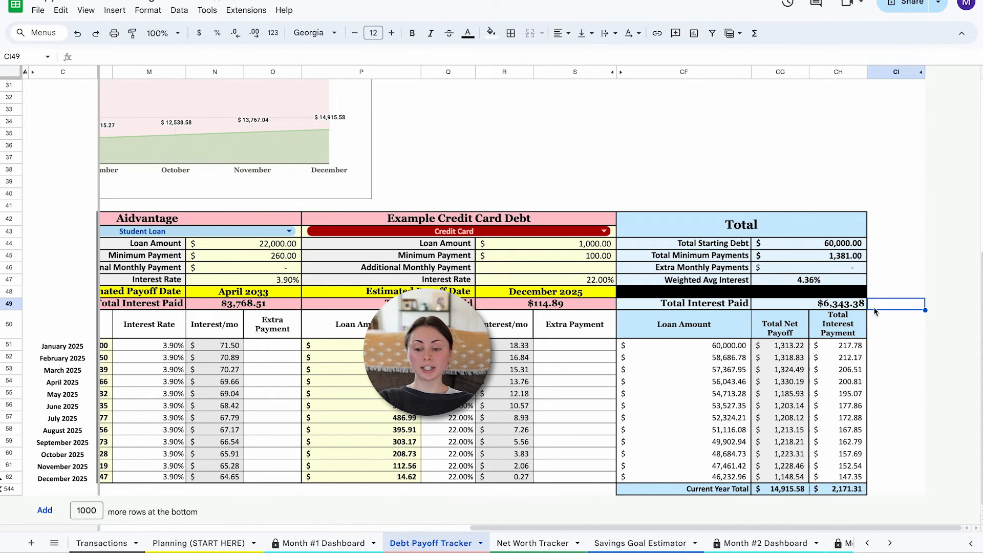
{"action": "left_click_drag", "start_coordinate": [716, 333], "coordinate": [850, 483]}
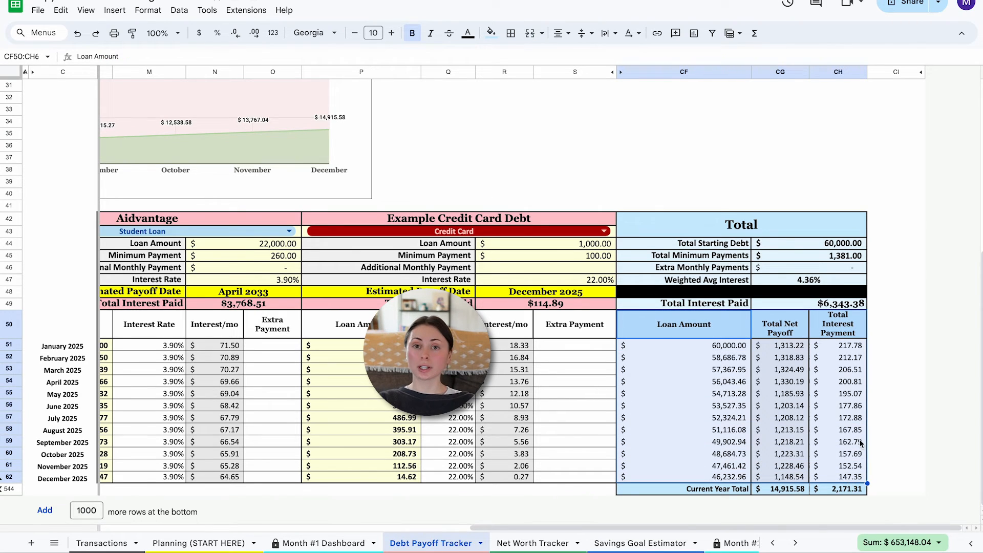
{"action": "left_click", "coordinate": [877, 406]}
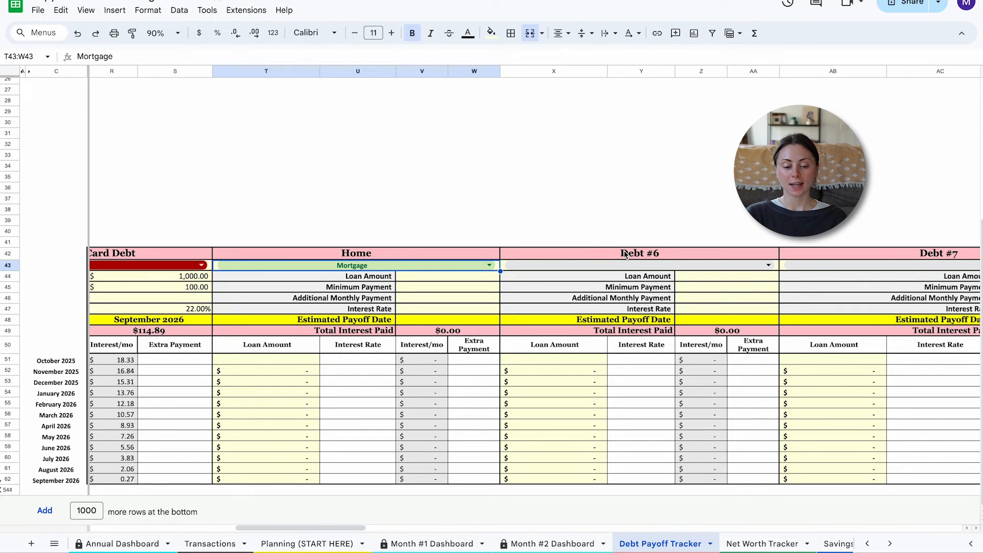
{"action": "left_click", "coordinate": [429, 289]}
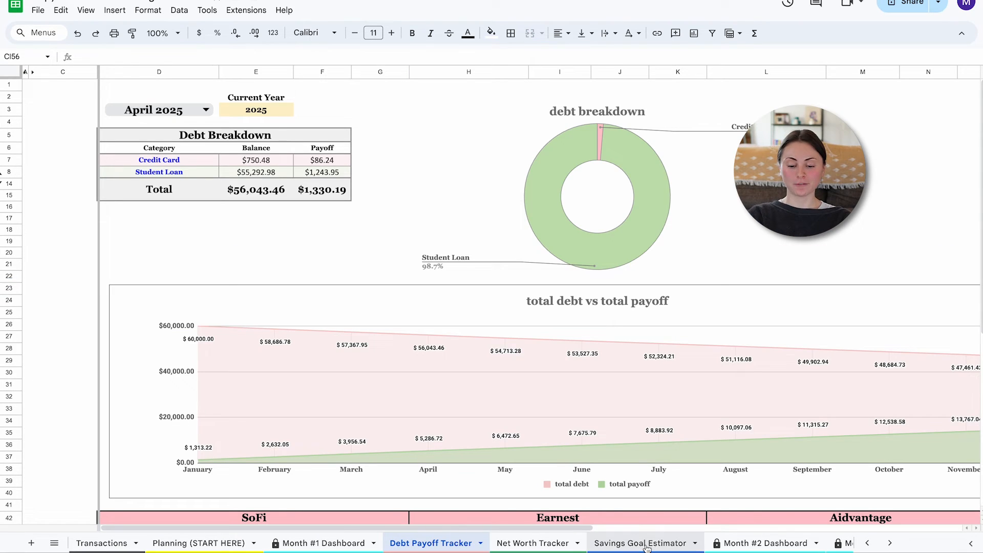
Open the Net Worth Tracker and view the months available for the net worth breakdown
{"action": "left_click", "coordinate": [540, 543]}
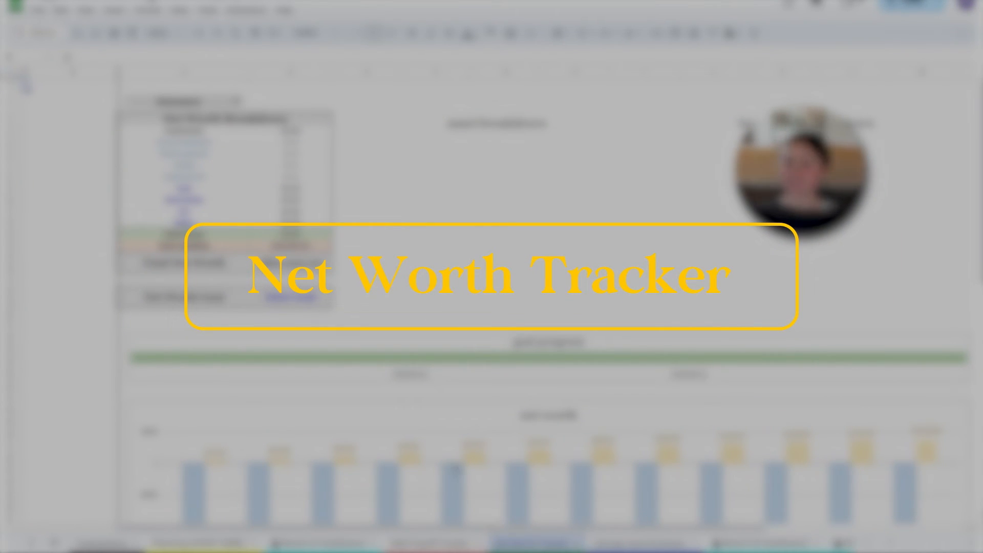
{"action": "left_click", "coordinate": [225, 100]}
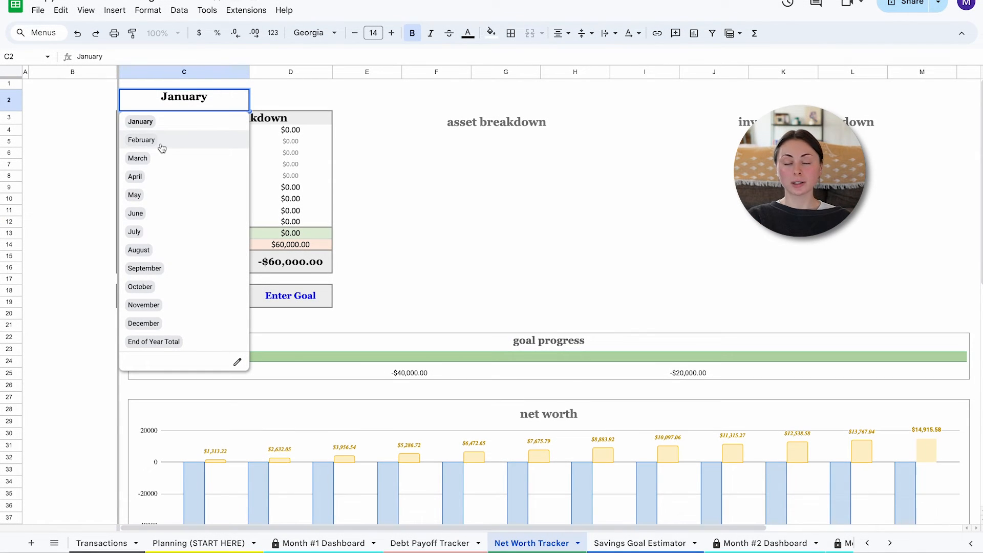
{"action": "left_click", "coordinate": [167, 147]}
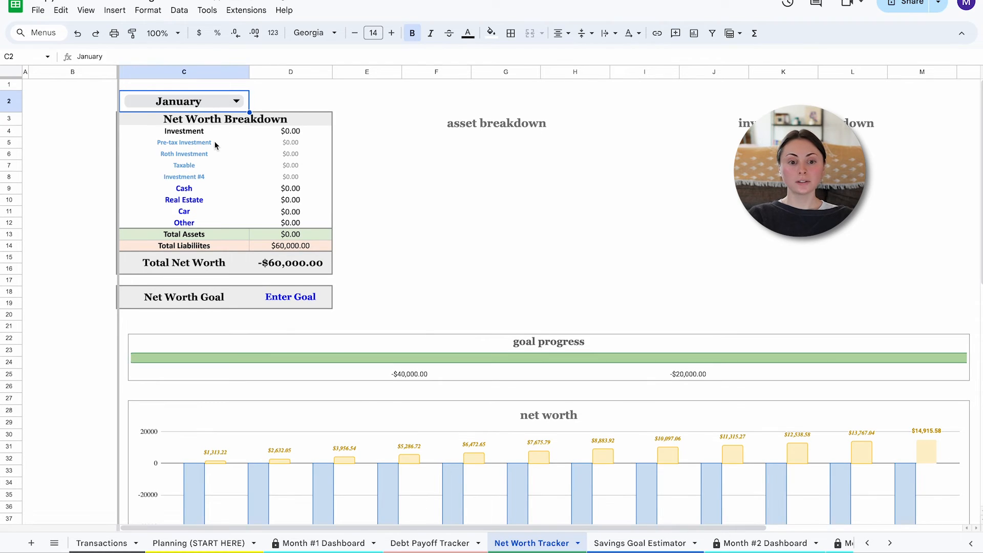
Review the asset categories in the Net Worth Breakdown, including the Investment row and its four subcategories
{"action": "left_click_drag", "start_coordinate": [215, 144], "coordinate": [200, 224]}
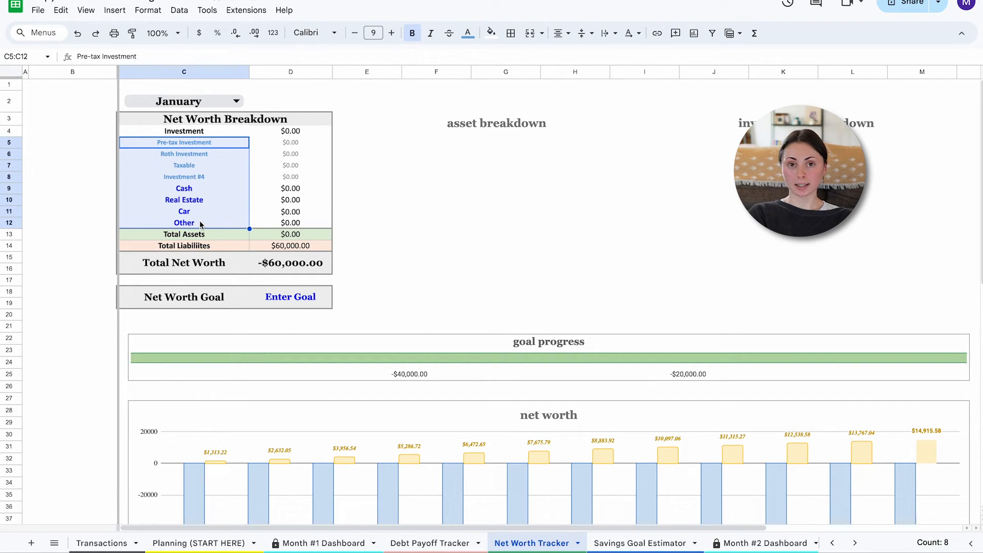
{"action": "left_click", "coordinate": [198, 142]}
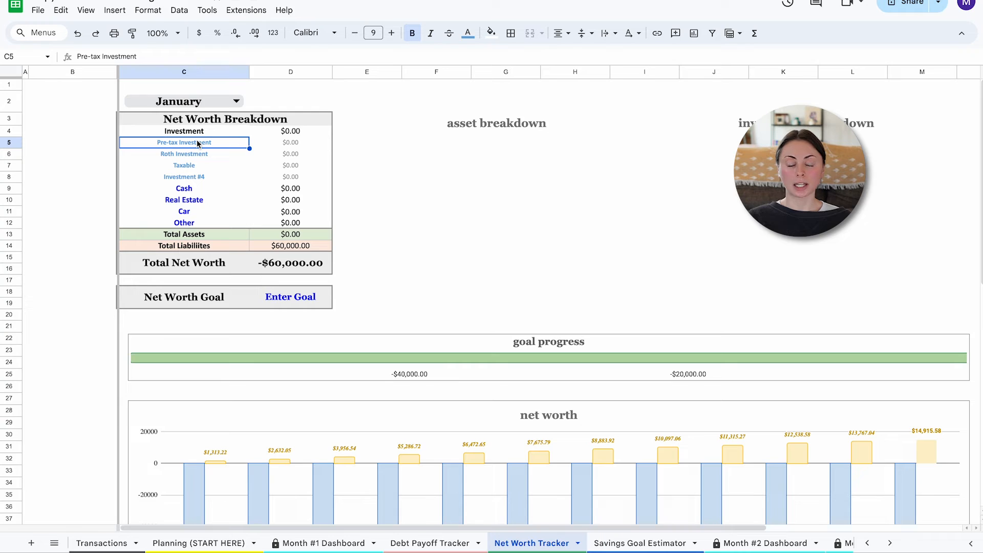
{"action": "left_click", "coordinate": [212, 134]}
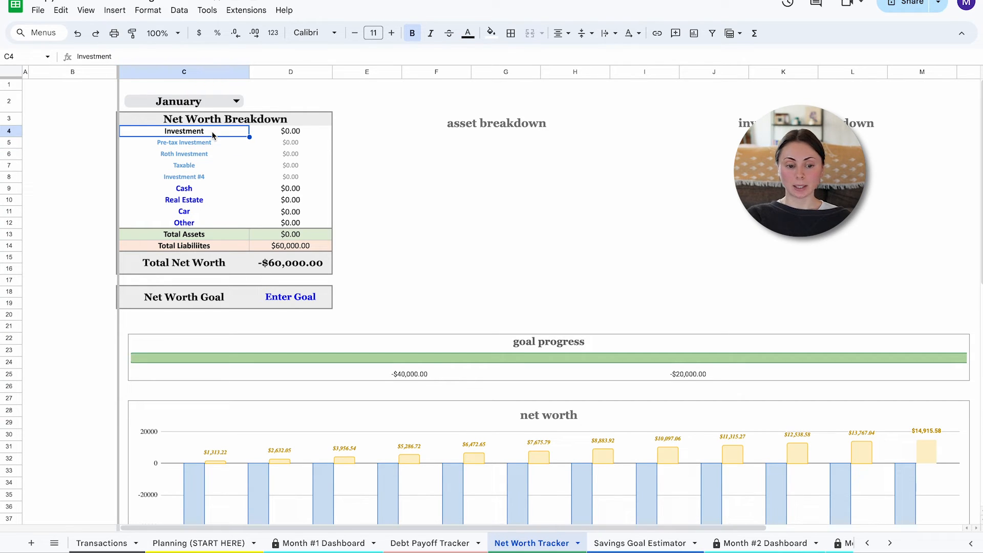
{"action": "left_click_drag", "start_coordinate": [205, 144], "coordinate": [203, 179]}
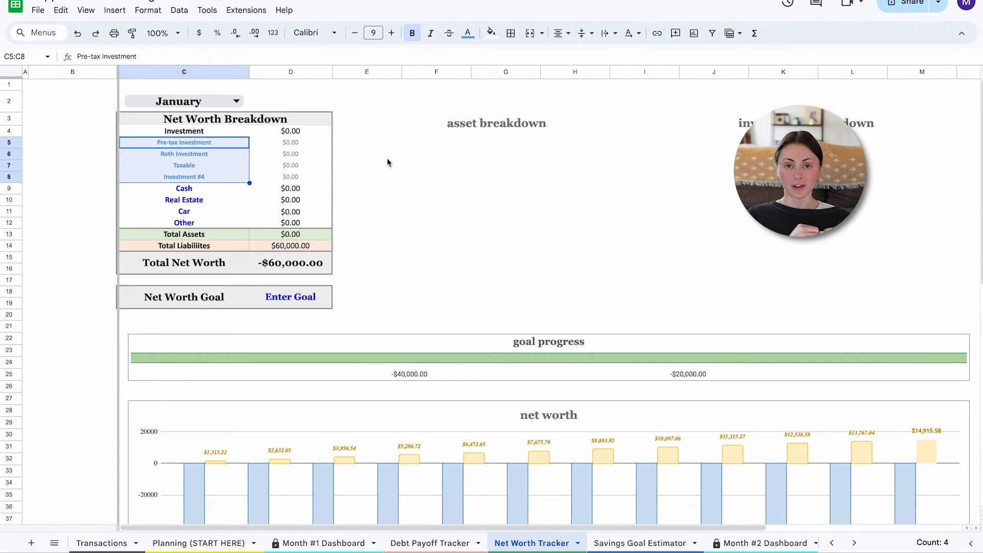
{"action": "left_click_drag", "start_coordinate": [185, 131], "coordinate": [204, 180]}
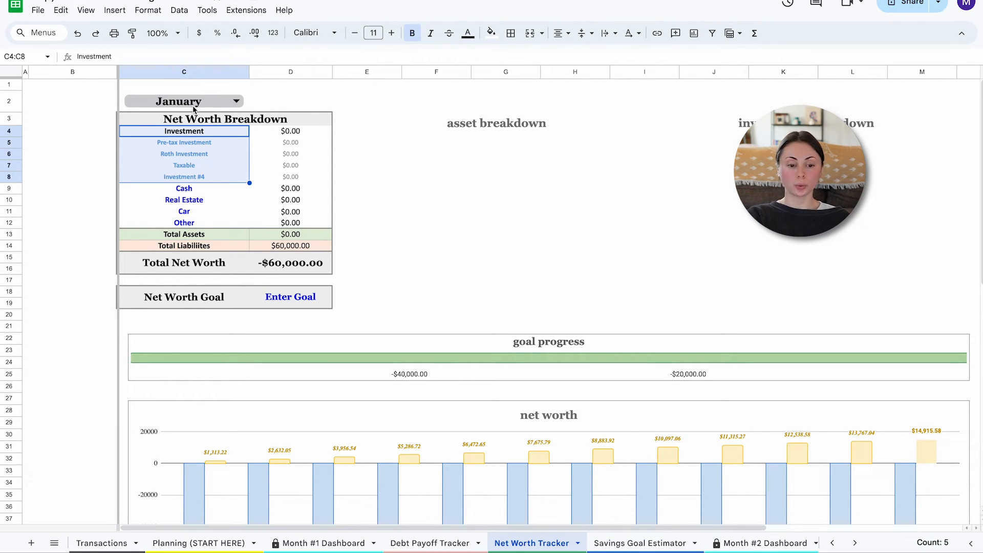
Try renaming the Investment #4 subcategory as Cash, and undo the change
{"action": "left_click", "coordinate": [183, 175]}
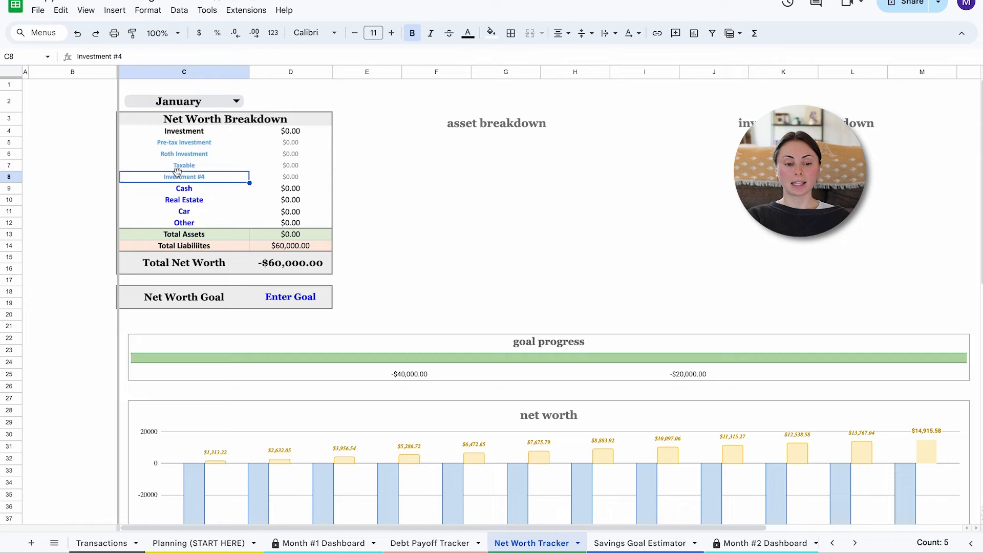
{"action": "type", "text": "Cash"}
{"action": "key", "text": "Return"}
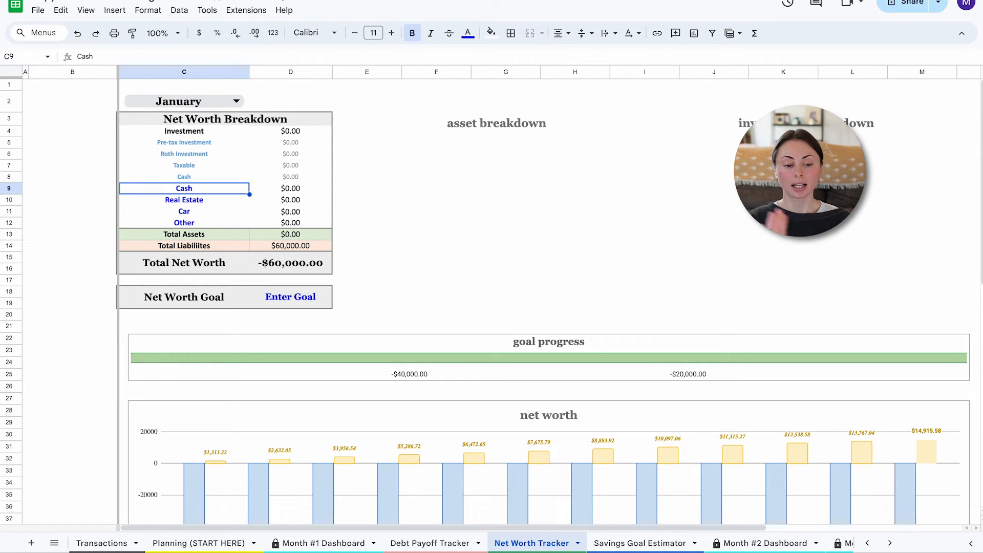
{"action": "key", "text": "Up"}
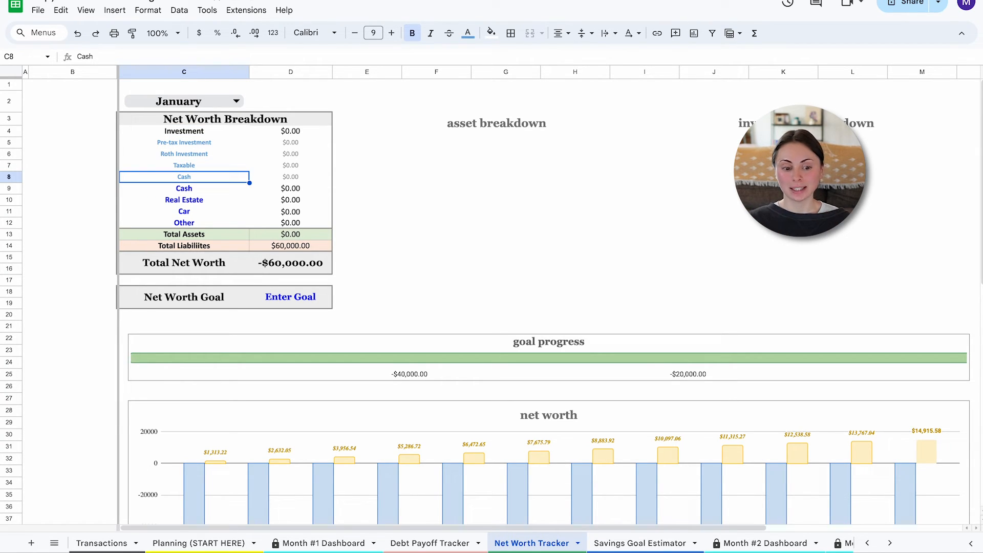
{"action": "key", "text": "ctrl+z"}
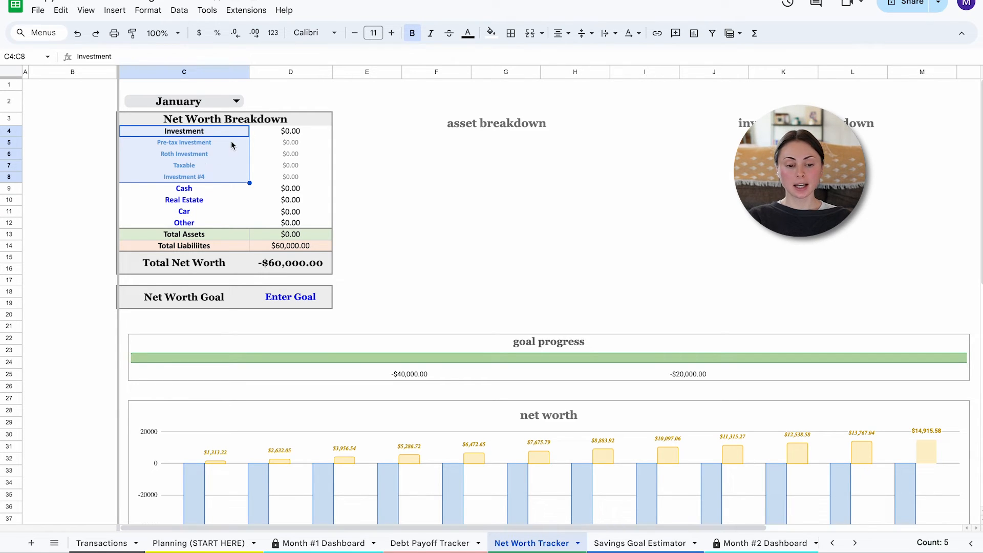
Check the Investment row and its amount in the Net Worth Breakdown
{"action": "left_click_drag", "start_coordinate": [223, 134], "coordinate": [280, 136]}
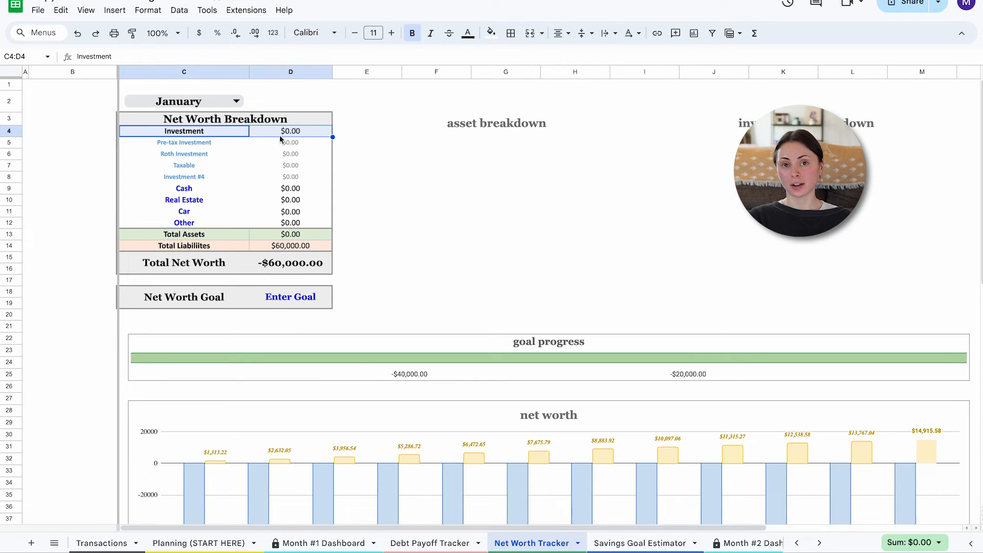
Hide the Real Estate, Car and Other rows in the Net Worth Breakdown
{"action": "left_click_drag", "start_coordinate": [188, 190], "coordinate": [294, 229]}
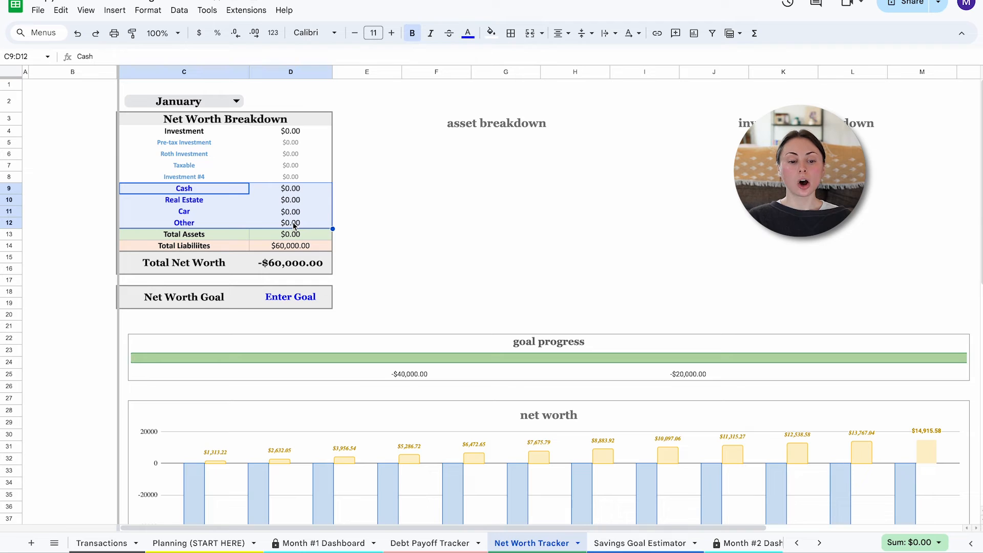
{"action": "left_click", "coordinate": [123, 201]}
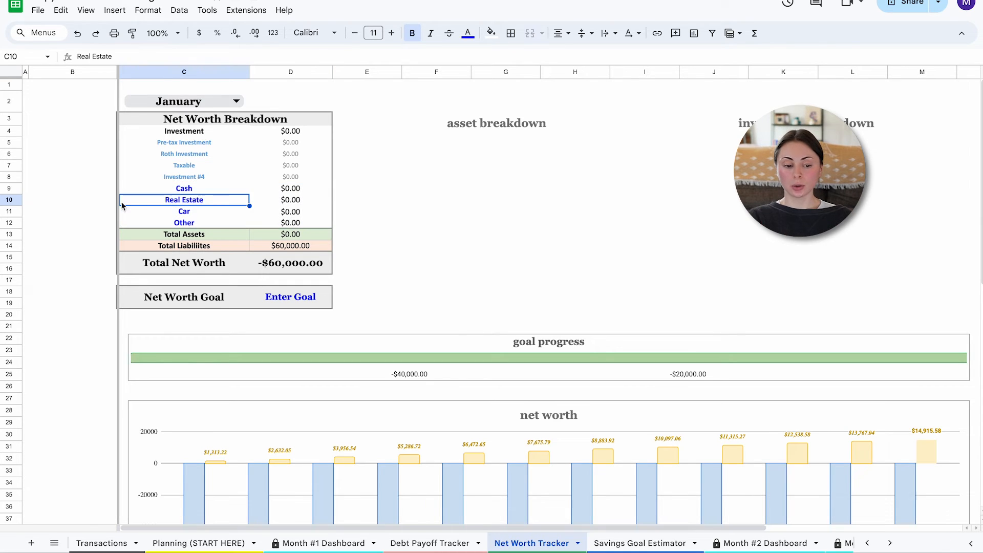
{"action": "right_click", "coordinate": [9, 199]}
{"action": "left_click", "coordinate": [43, 367]}
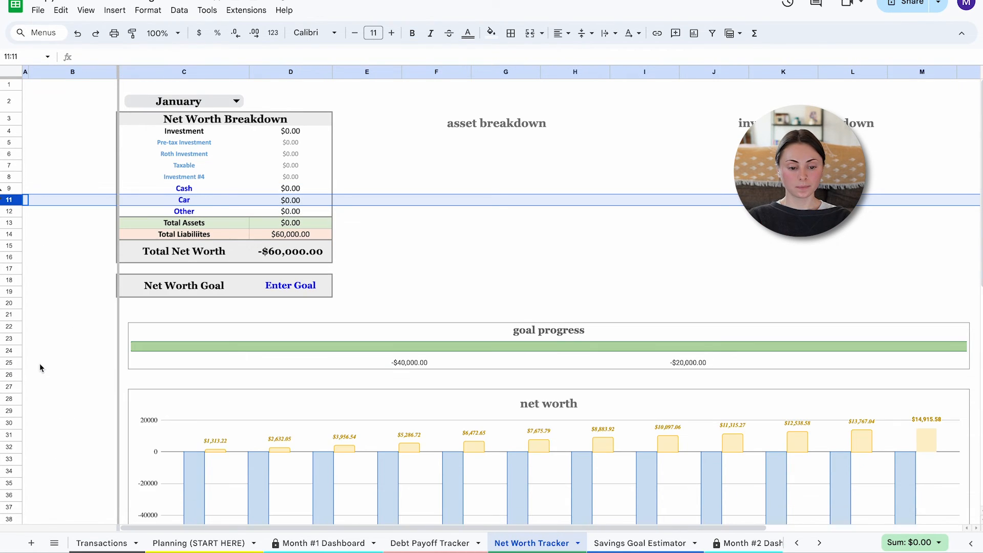
{"action": "left_click", "coordinate": [10, 211], "text": "shift"}
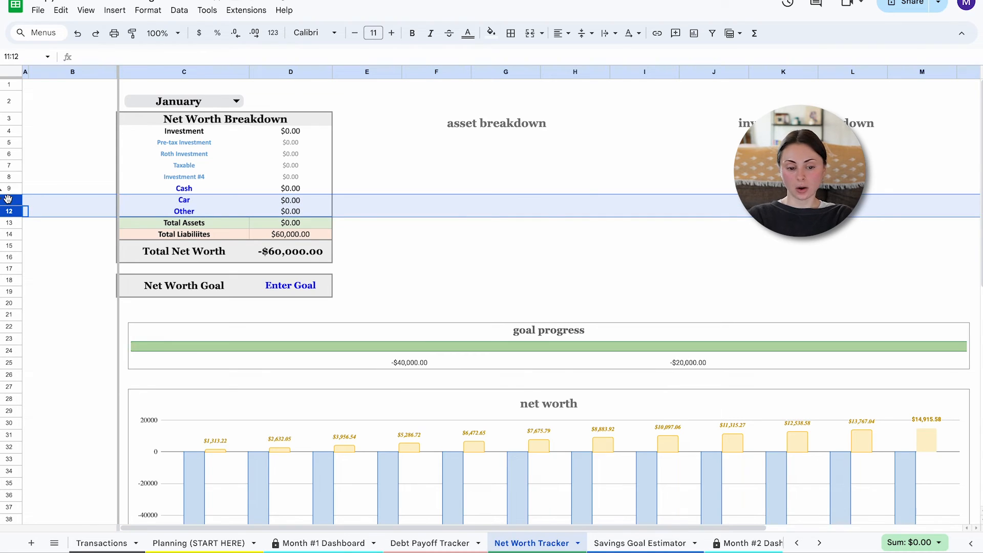
{"action": "right_click", "coordinate": [9, 201]}
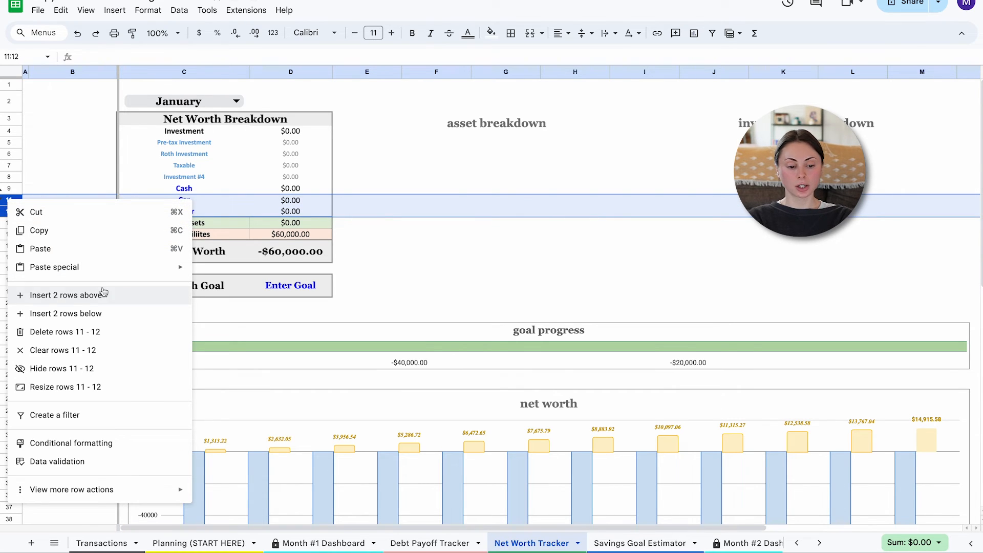
{"action": "left_click", "coordinate": [64, 369]}
Set up Asset #1 as 401k, categorized as Pre-tax Investment, with a January value of $50,000
{"action": "scroll", "coordinate": [79, 194], "scroll_direction": "down", "scroll_amount": 10}
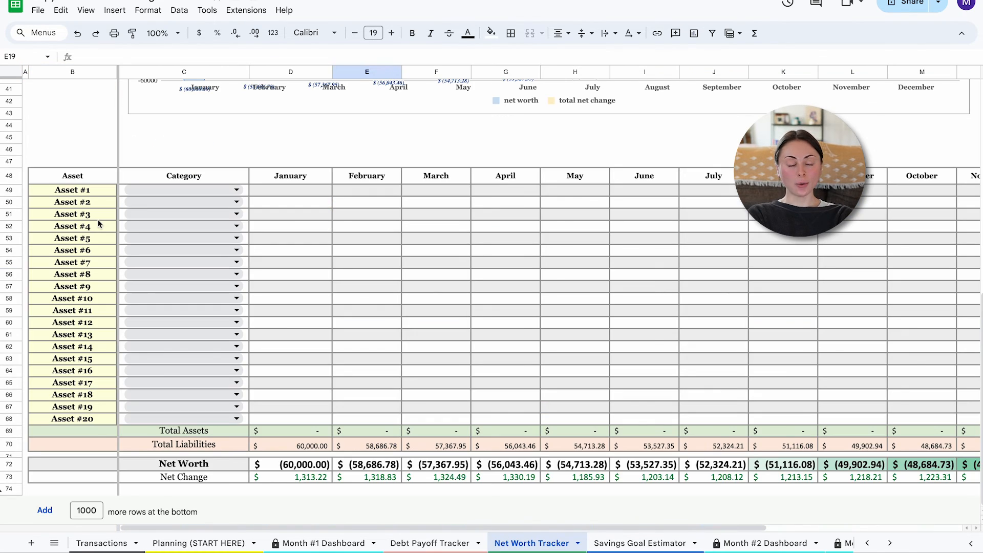
{"action": "left_click", "coordinate": [80, 192]}
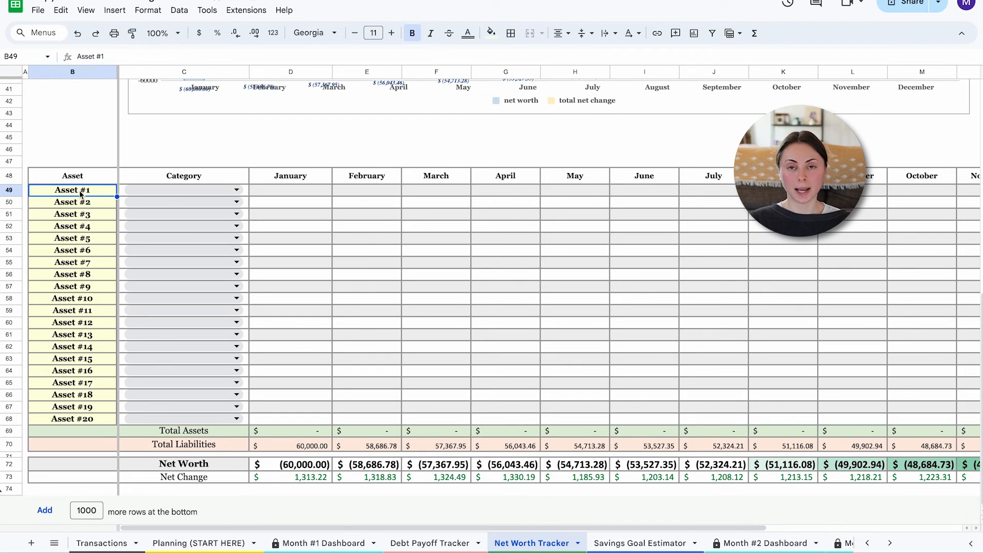
{"action": "type", "text": "401"}
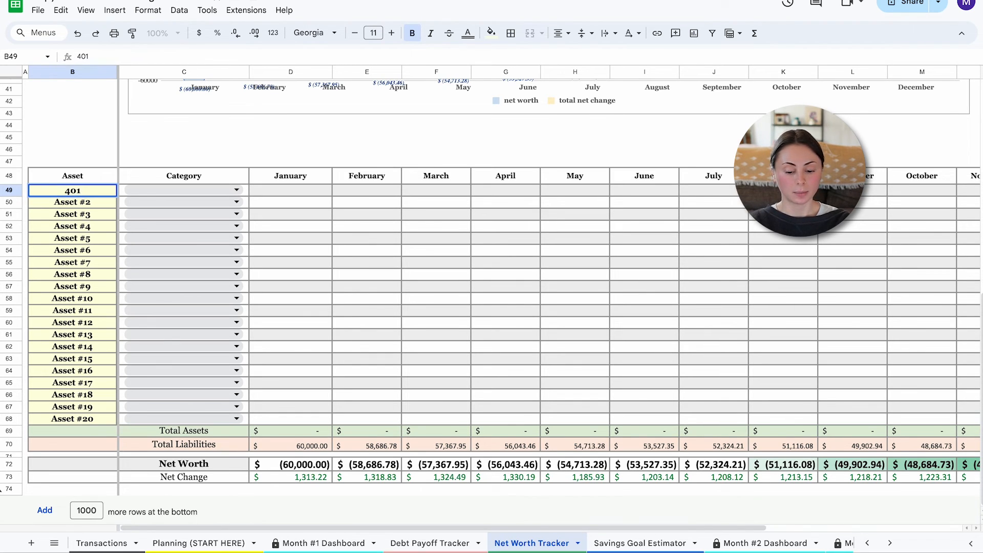
{"action": "type", "text": "k"}
{"action": "key", "text": "Tab"}
{"action": "left_click", "coordinate": [146, 188]}
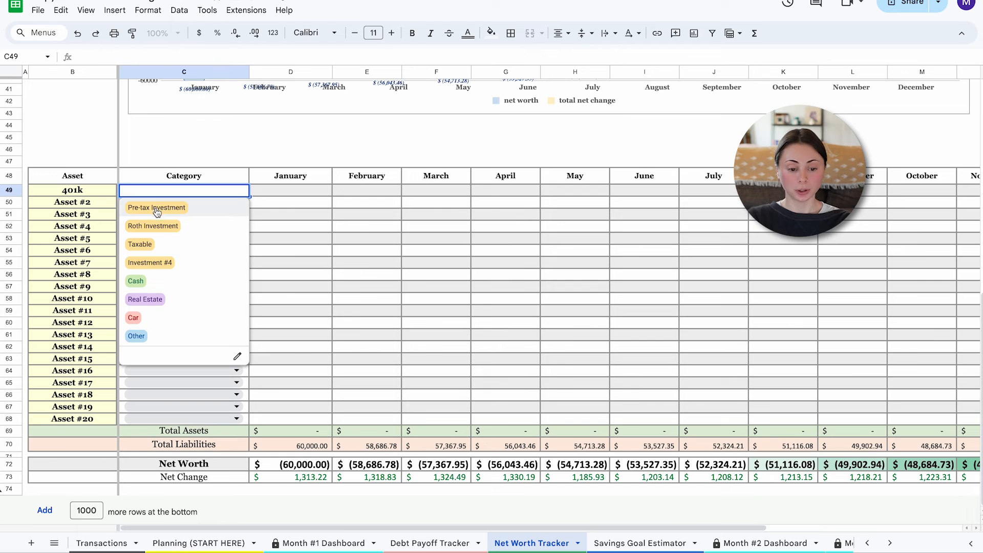
{"action": "left_click", "coordinate": [157, 208]}
{"action": "left_click", "coordinate": [277, 193]}
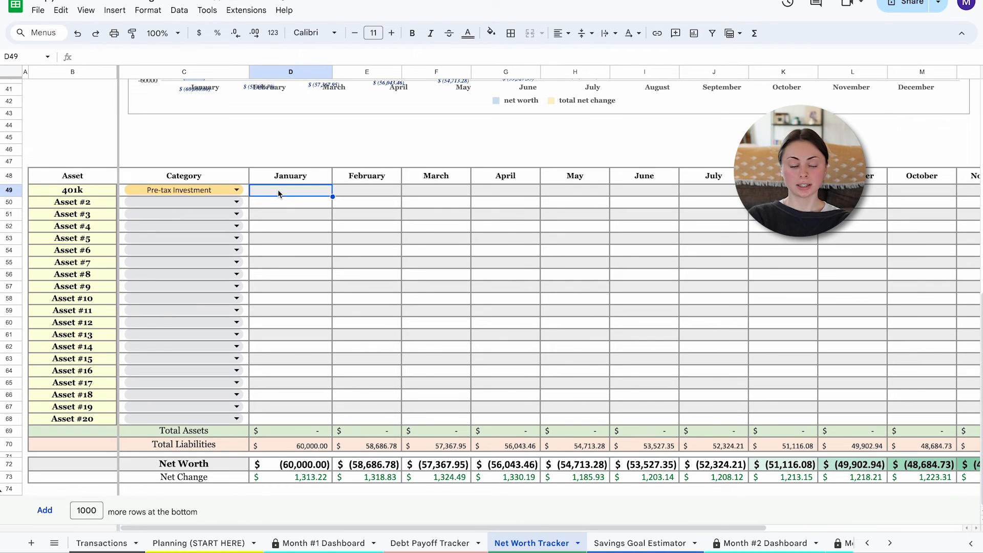
{"action": "type", "text": "50000"}
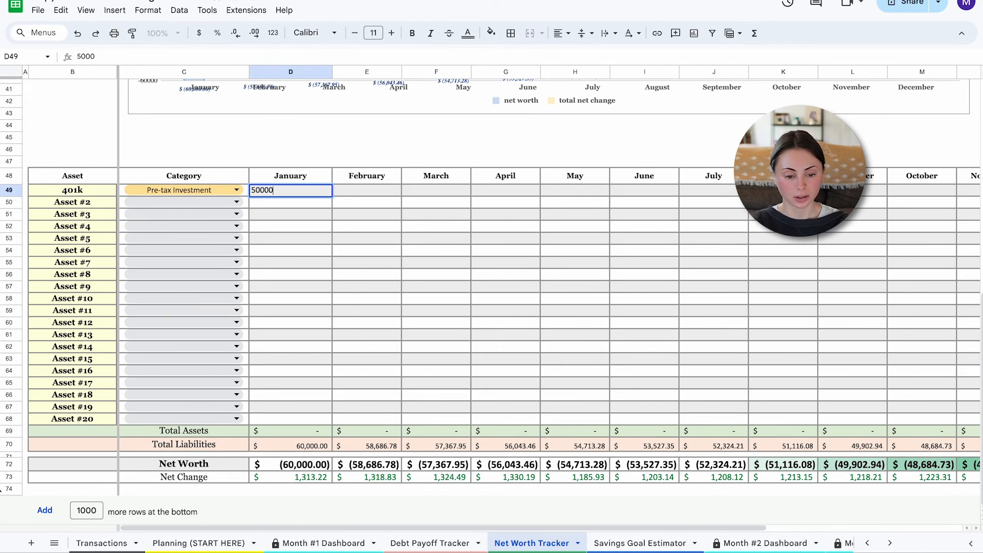
{"action": "key", "text": "Return"}
Set up Asset #2 as Roth IRA, categorized as Roth Investment, with a January value of $50,000
{"action": "left_click", "coordinate": [94, 206]}
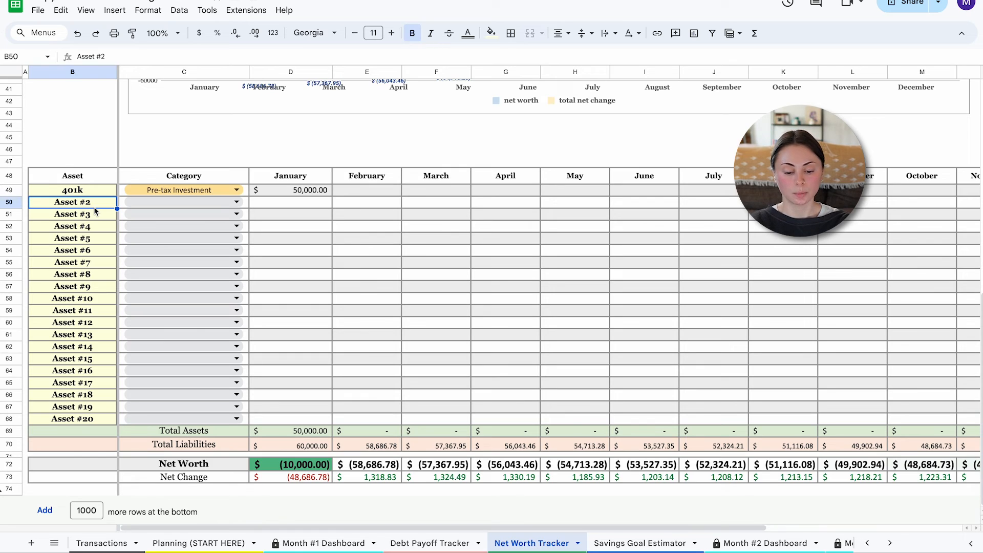
{"action": "type", "text": "Roth IRA"}
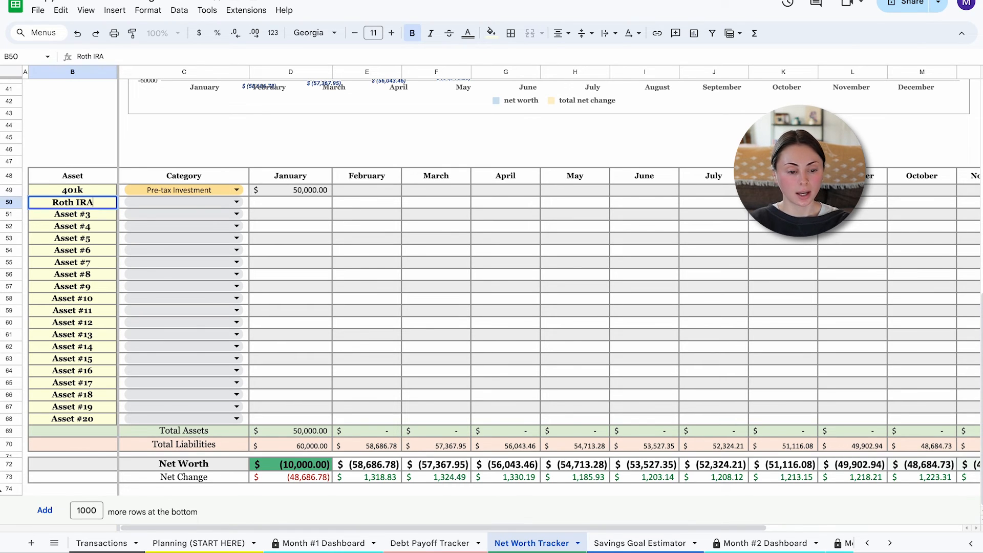
{"action": "left_click", "coordinate": [145, 209]}
{"action": "left_click", "coordinate": [213, 235]}
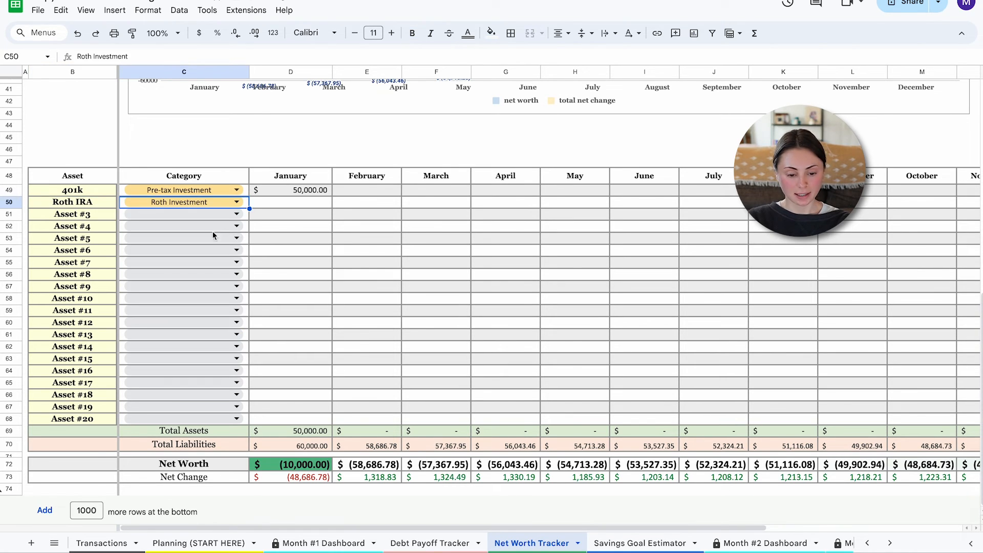
{"action": "left_click", "coordinate": [279, 202]}
{"action": "type", "text": "50000"}
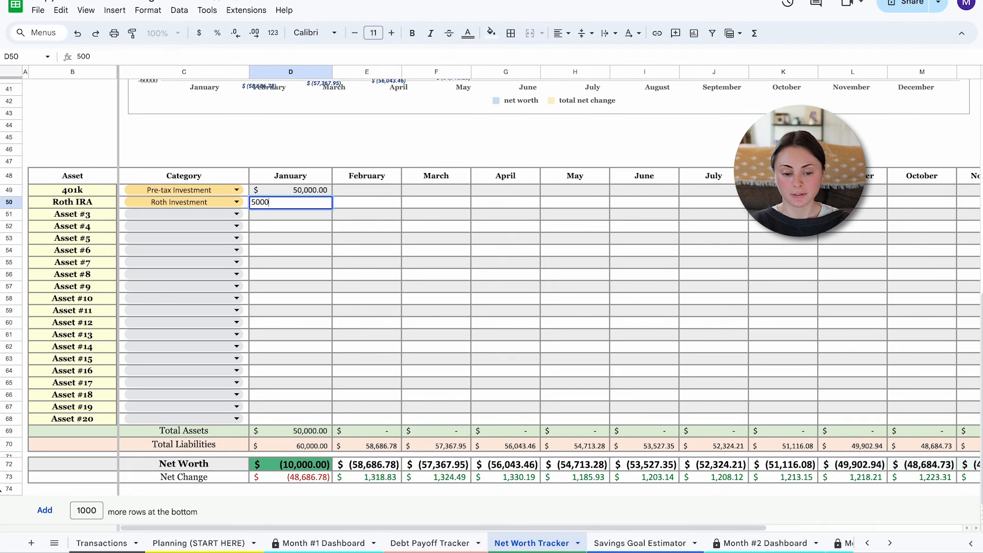
{"action": "key", "text": "Return"}
Set up Asset #3 as Marcus HYSA, categorized as Cash, with a January value of $40,000
{"action": "left_click", "coordinate": [87, 218]}
{"action": "type", "text": "Marcu"}
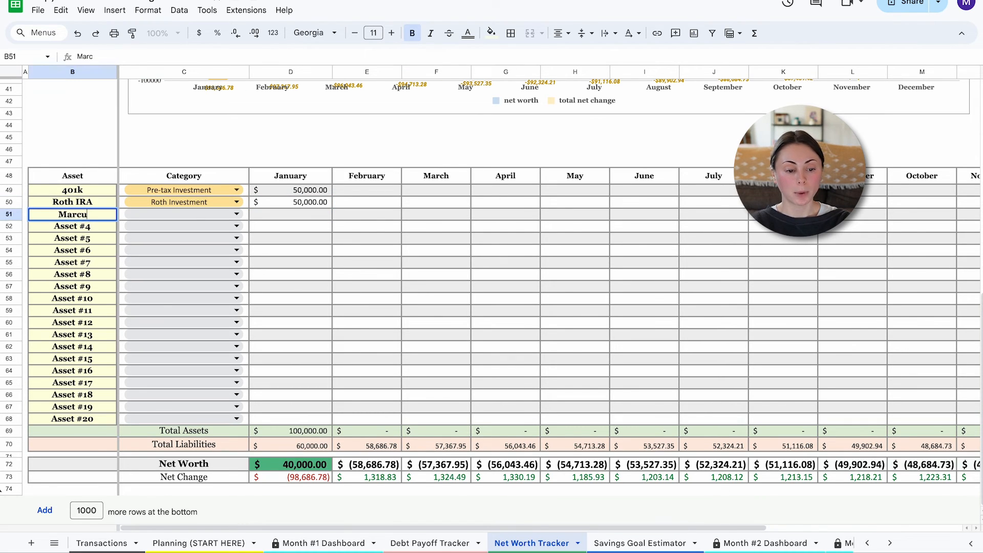
{"action": "type", "text": "s HYSA"}
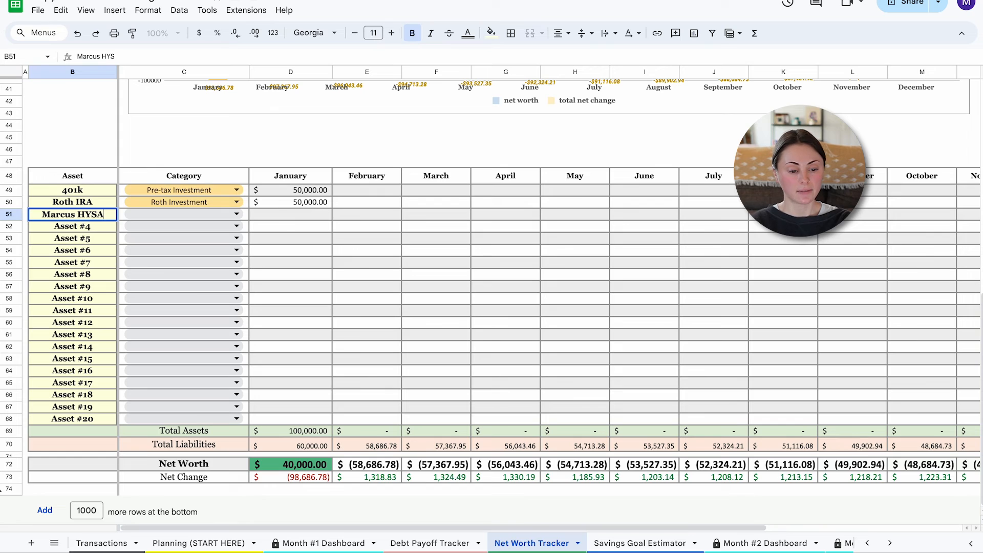
{"action": "left_click", "coordinate": [141, 217]}
{"action": "left_click", "coordinate": [166, 303]}
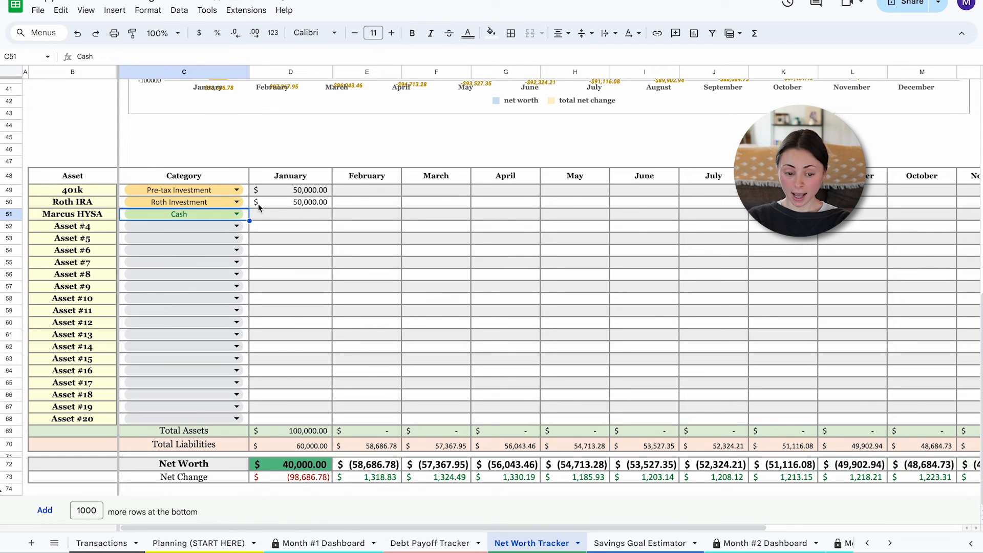
{"action": "left_click", "coordinate": [285, 215]}
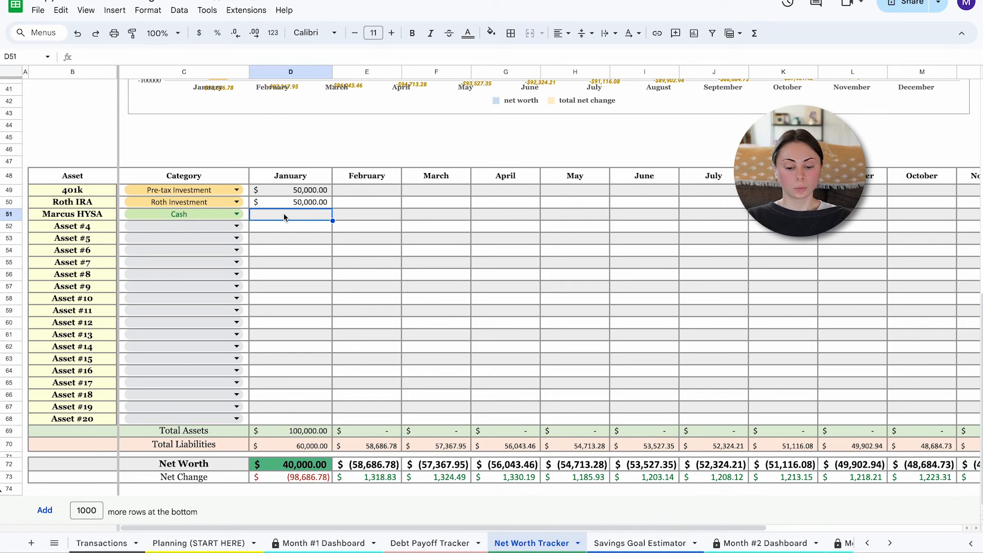
{"action": "type", "text": "40000"}
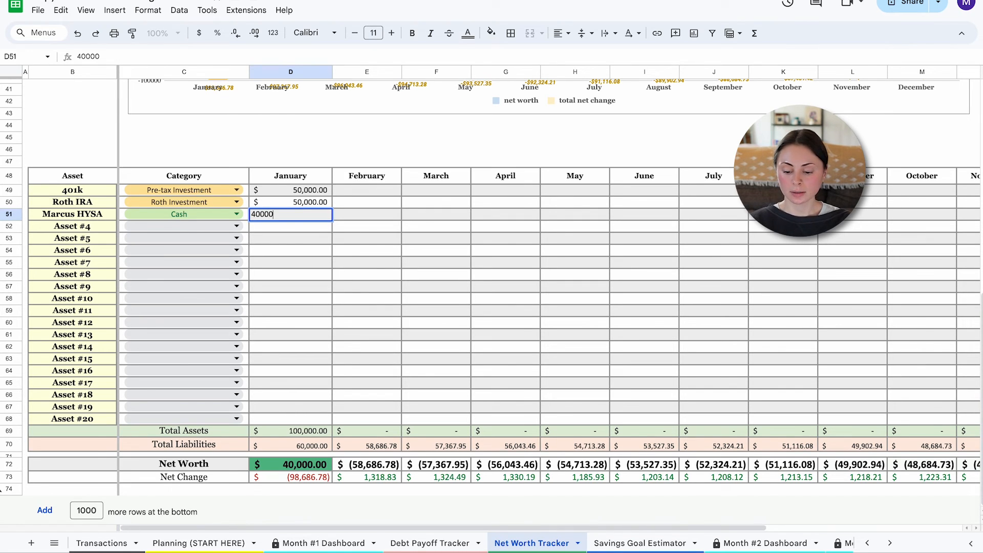
{"action": "key", "text": "Return"}
Set up Asset #4 as Vanguard Taxable, categorized as Taxable, with a January value of $10,000
{"action": "left_click", "coordinate": [89, 228]}
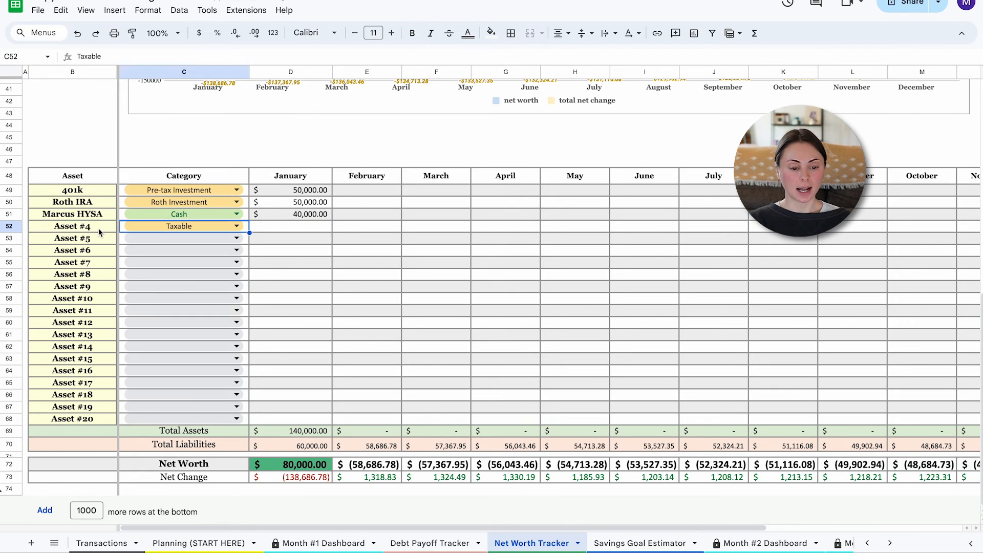
{"action": "left_click", "coordinate": [91, 230]}
{"action": "type", "text": "Vanguard Taxable"}
{"action": "left_click", "coordinate": [281, 229]}
{"action": "type", "text": "1000"}
{"action": "key", "text": "Return"}
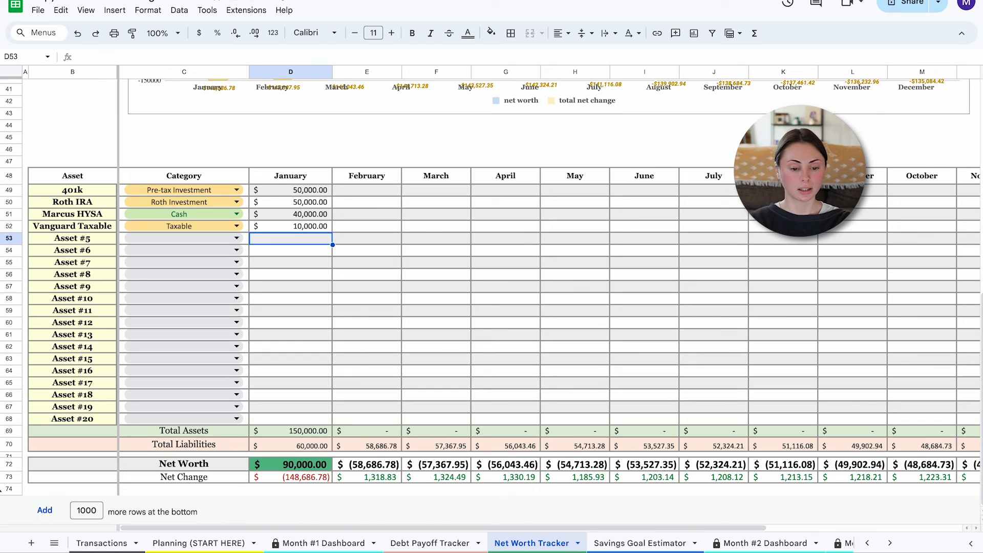
Hide the unused Asset #5 to Asset #20 rows and check January's net worth and net change
{"action": "left_click", "coordinate": [407, 274]}
{"action": "left_click_drag", "start_coordinate": [9, 238], "coordinate": [1, 415]}
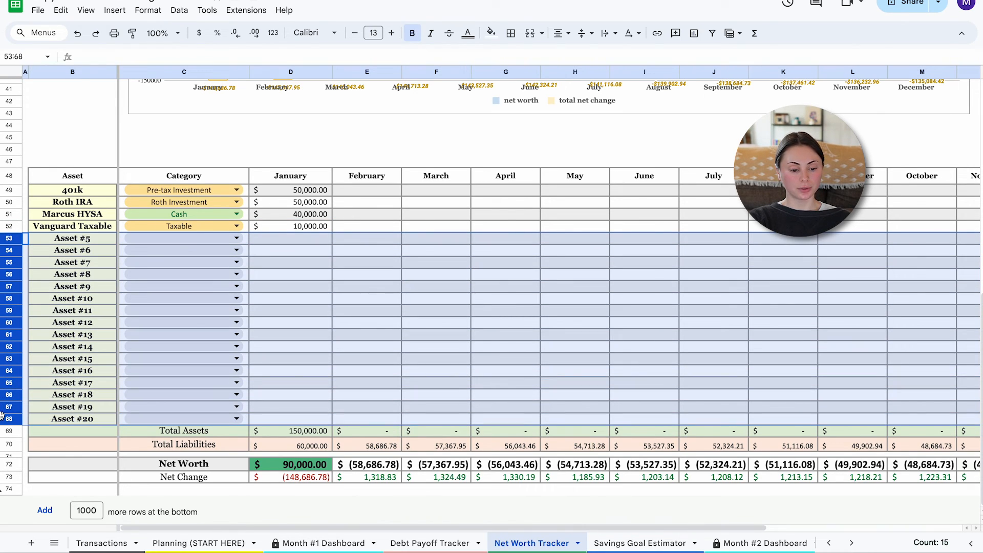
{"action": "right_click", "coordinate": [4, 323]}
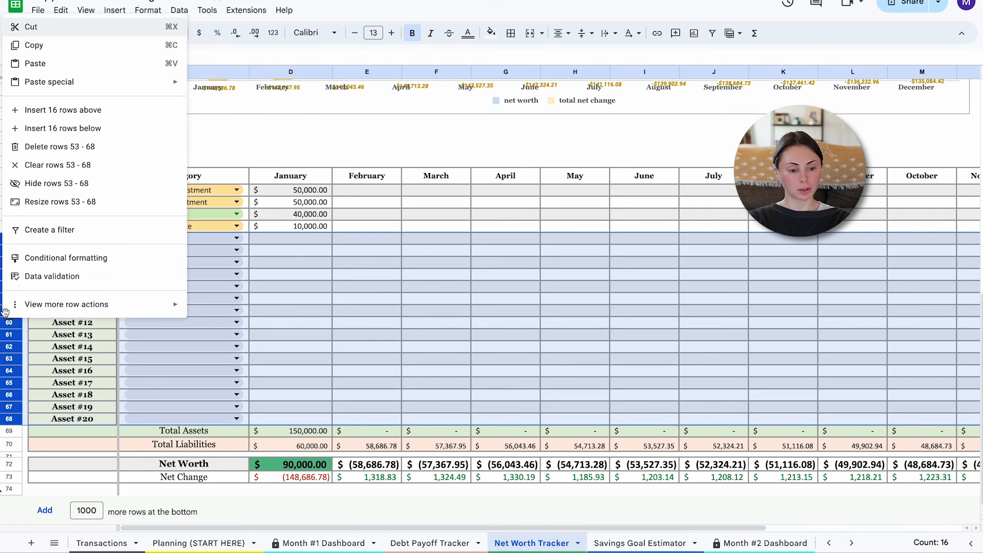
{"action": "left_click", "coordinate": [54, 183]}
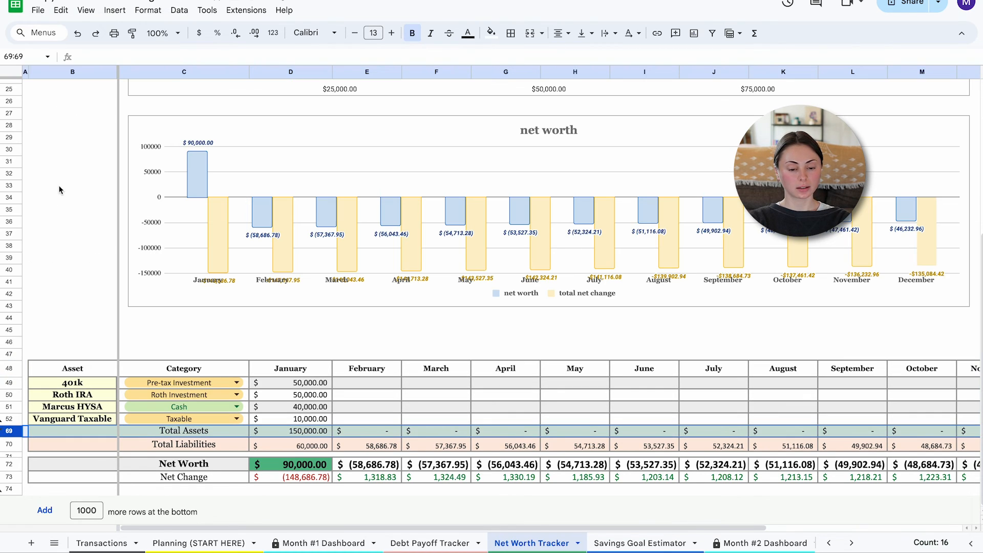
{"action": "left_click", "coordinate": [297, 465]}
{"action": "key", "text": "Down"}
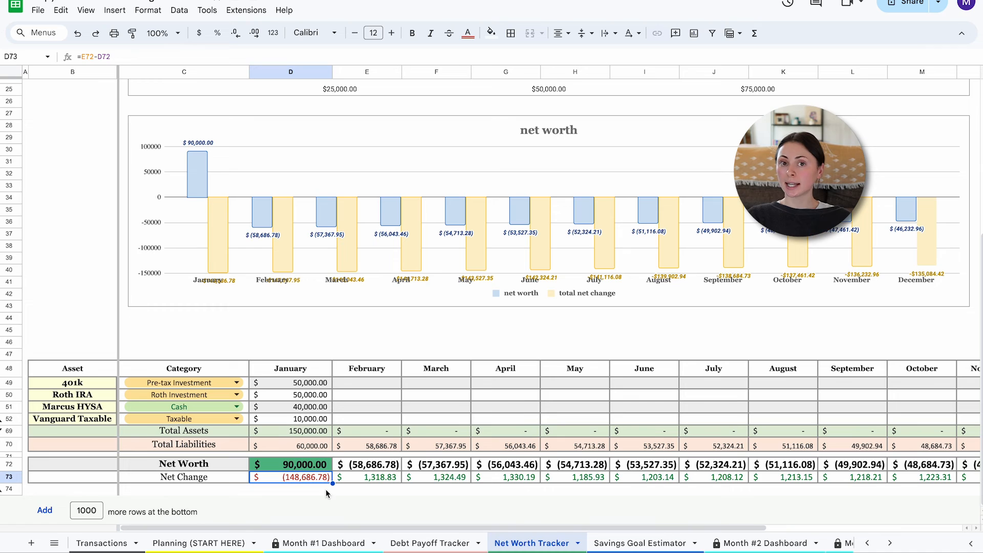
Enter the February values: 51,000 for 401k, 51,000 for Roth IRA, 41,000 for Marcus HYSA and 11,000 for Vanguard Taxable
{"action": "left_click", "coordinate": [383, 388]}
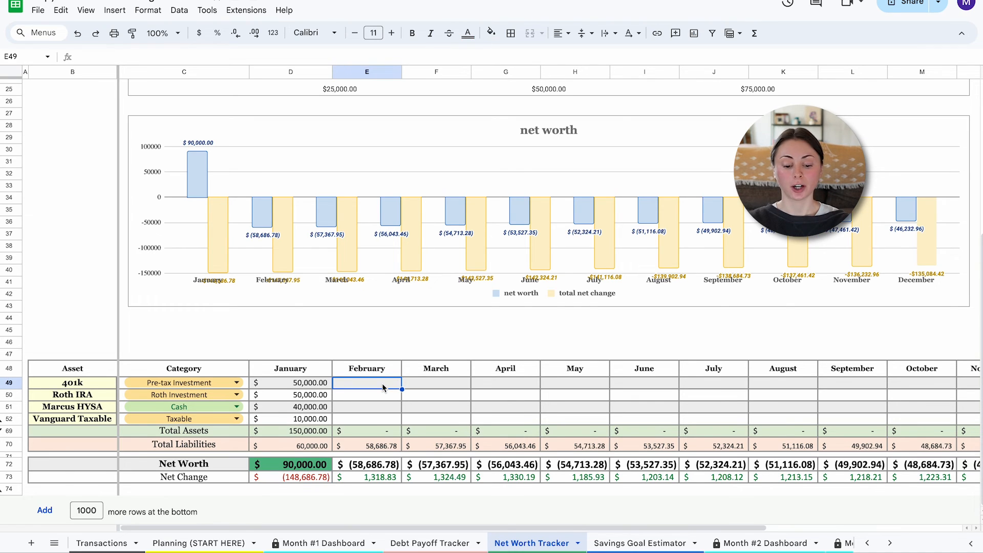
{"action": "type", "text": "51000"}
{"action": "key", "text": "Return"}
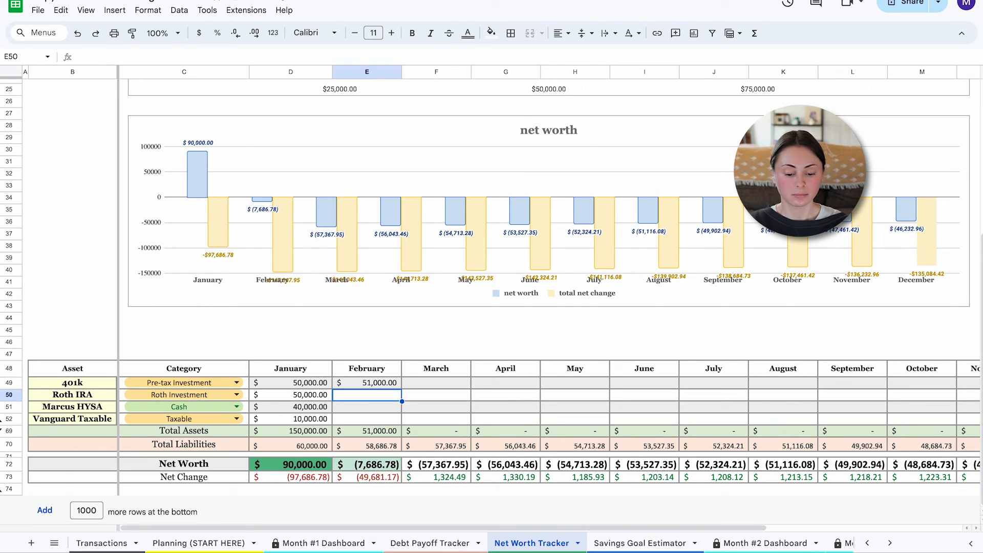
{"action": "type", "text": "51,000"}
{"action": "key", "text": "Return"}
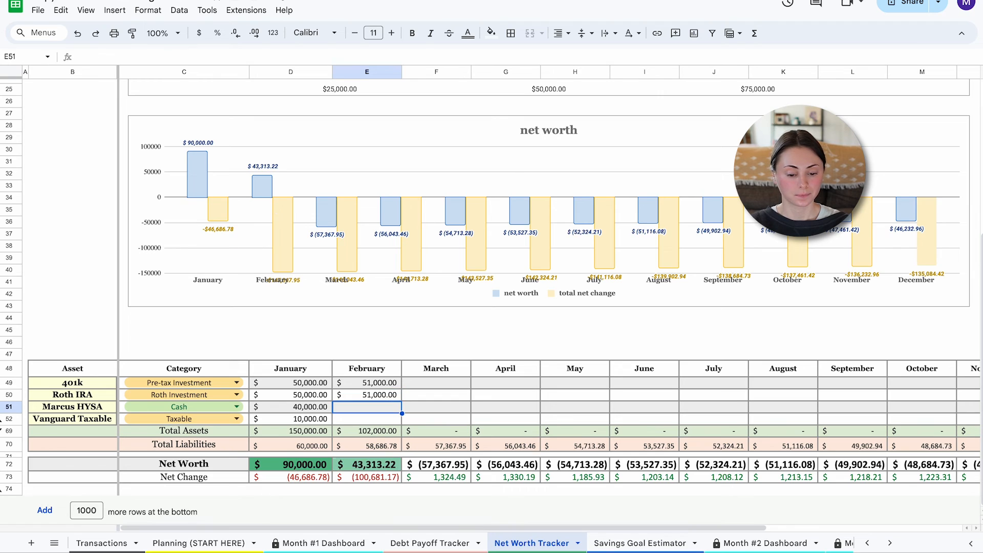
{"action": "type", "text": "410000.00"}
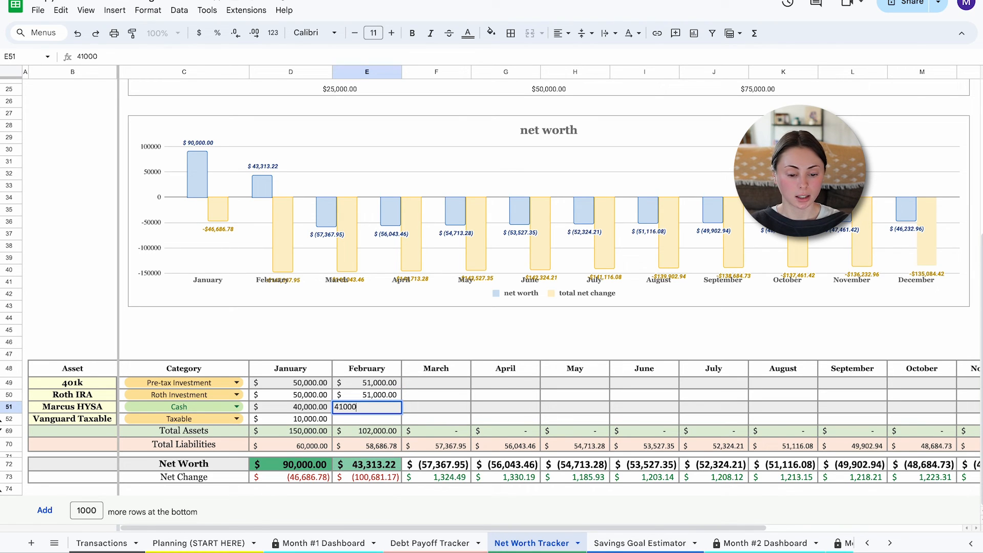
{"action": "key", "text": "Return"}
{"action": "type", "text": "11000"}
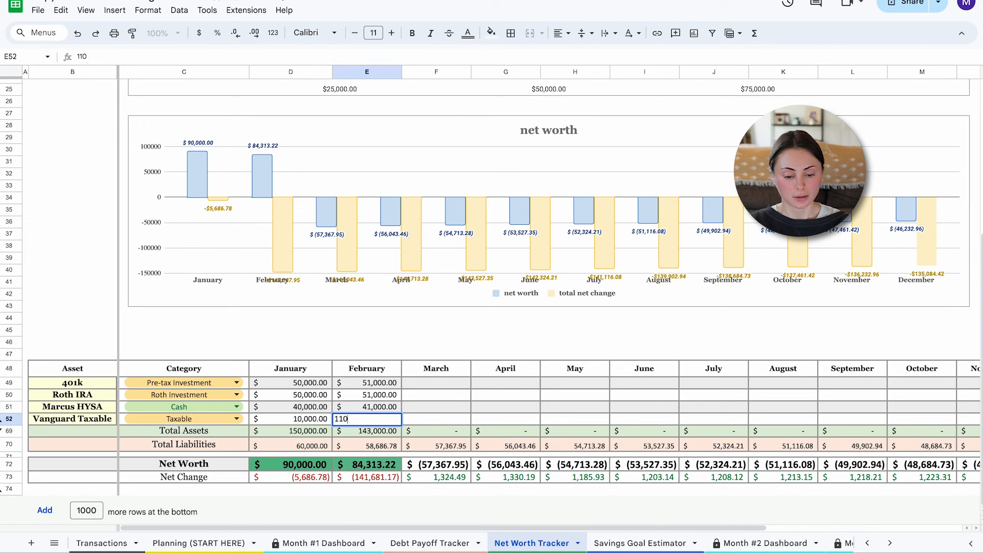
{"action": "key", "text": "Return"}
Check January's net change and the Investment share in the asset breakdown chart
{"action": "left_click", "coordinate": [378, 384]}
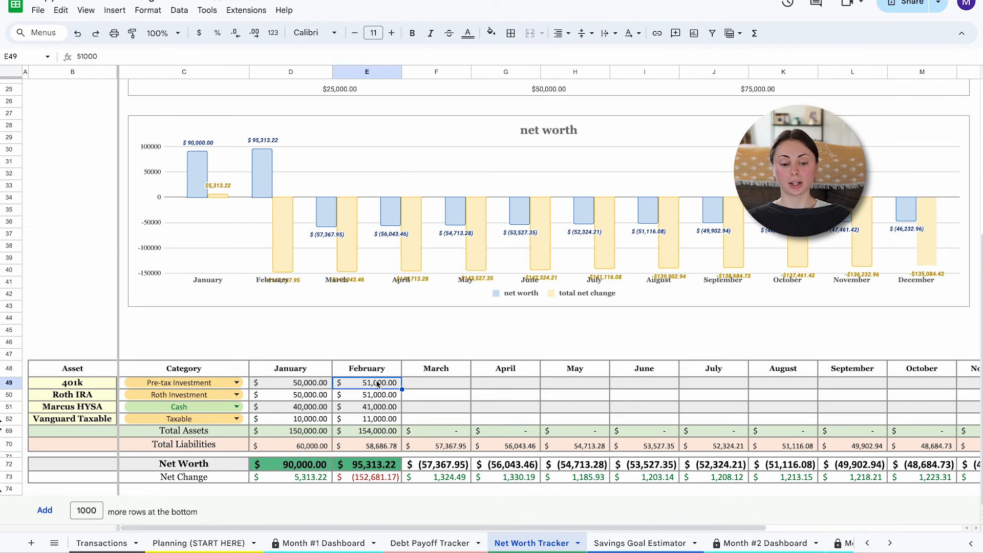
{"action": "left_click", "coordinate": [296, 481]}
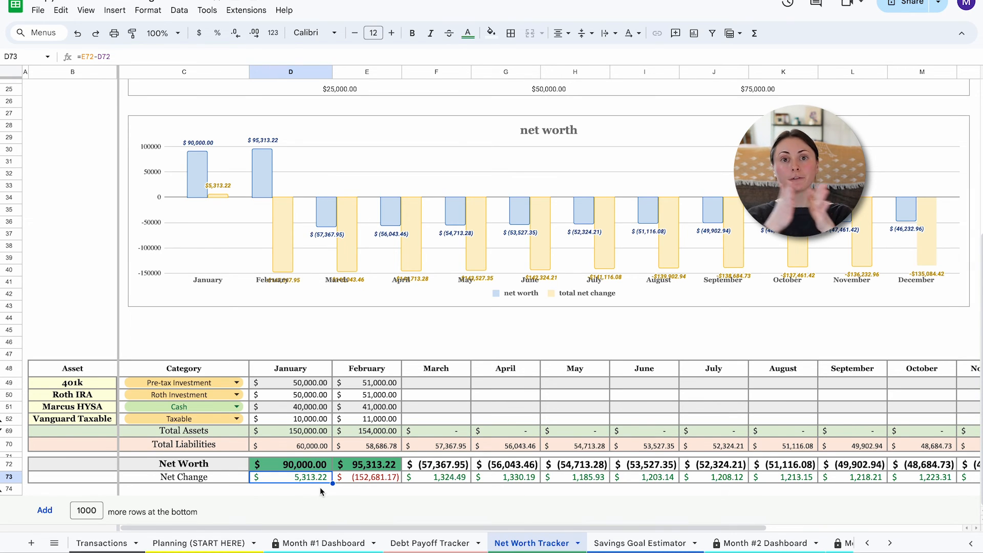
{"action": "scroll", "coordinate": [370, 450], "scroll_direction": "up", "scroll_amount": 5}
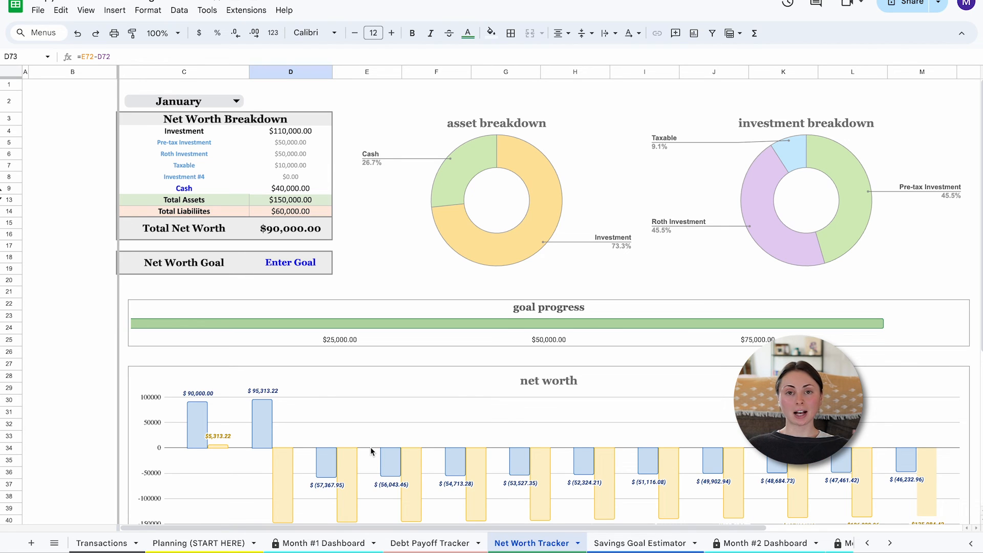
{"action": "left_click", "coordinate": [485, 204]}
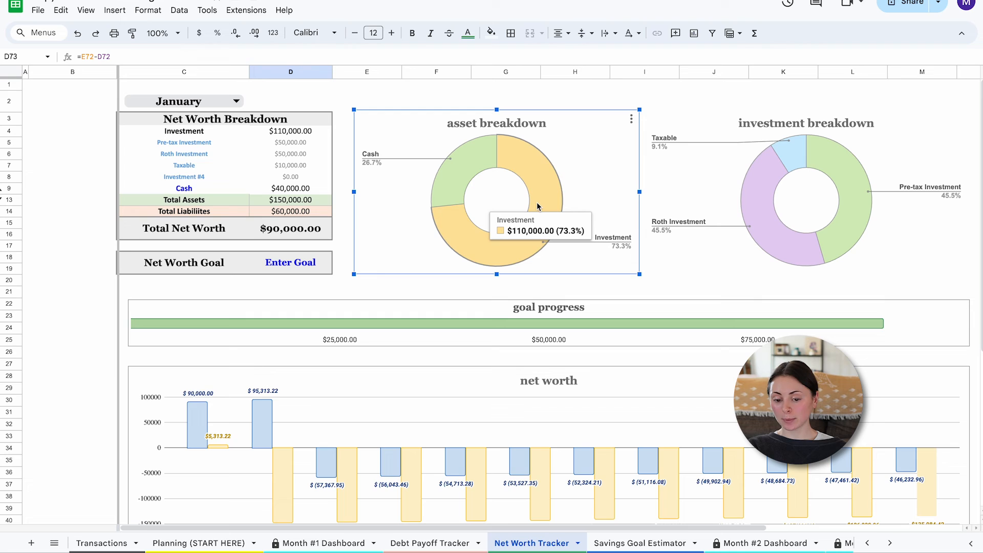
Set the net worth goal to $100,000
{"action": "mouse_move", "coordinate": [459, 164]}
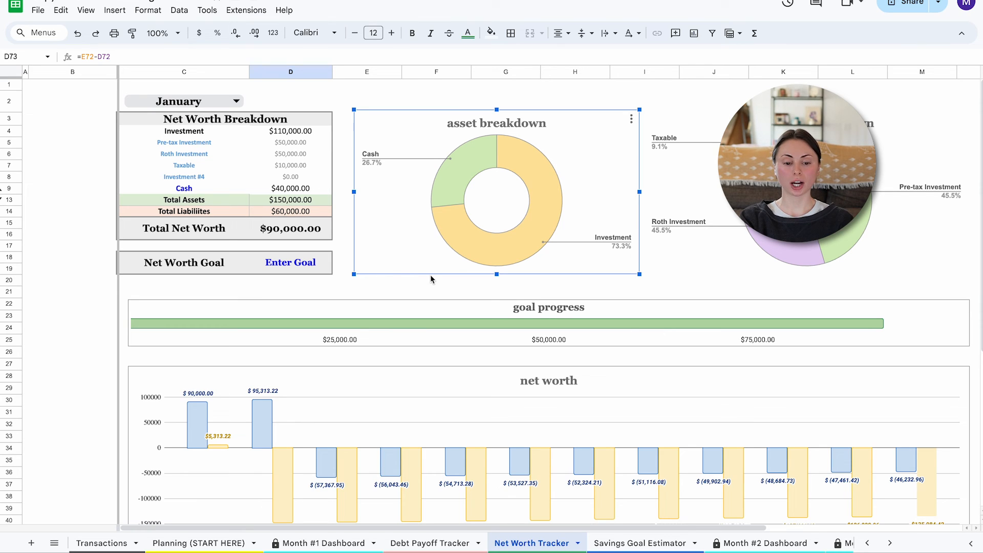
{"action": "left_click", "coordinate": [326, 259]}
{"action": "type", "text": "100000"}
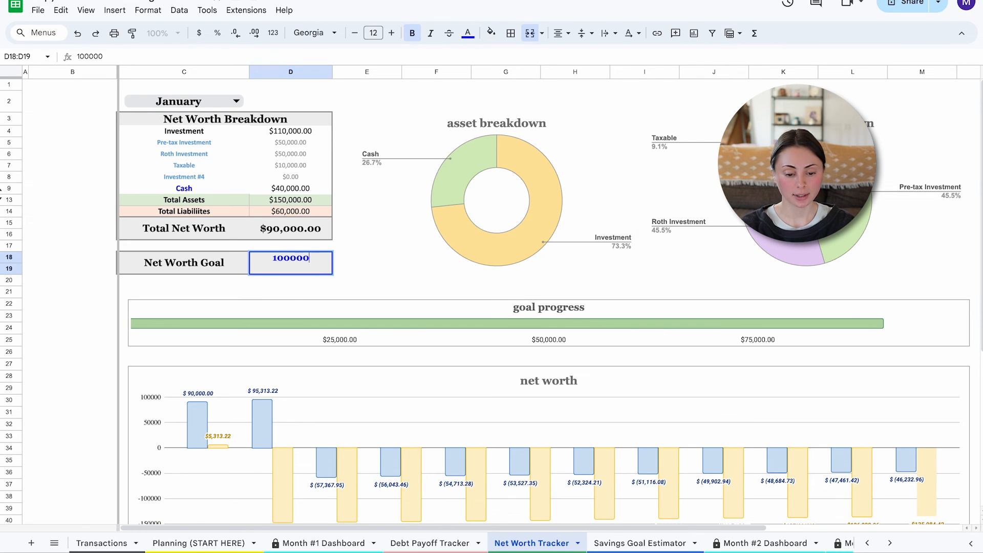
{"action": "key", "text": "Return"}
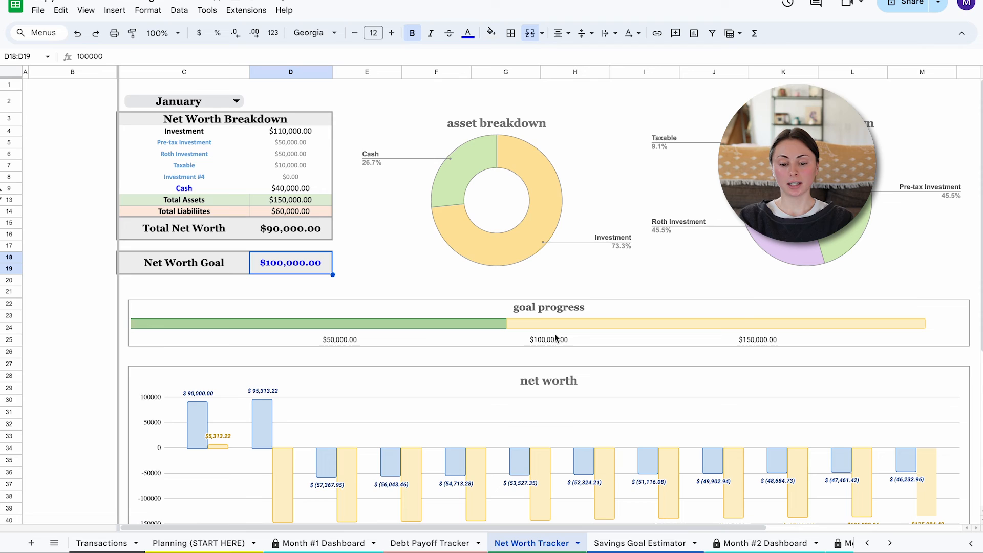
Set the goal progress chart's horizontal axis maximum to 100000 and close the chart settings
{"action": "double_click", "coordinate": [755, 338]}
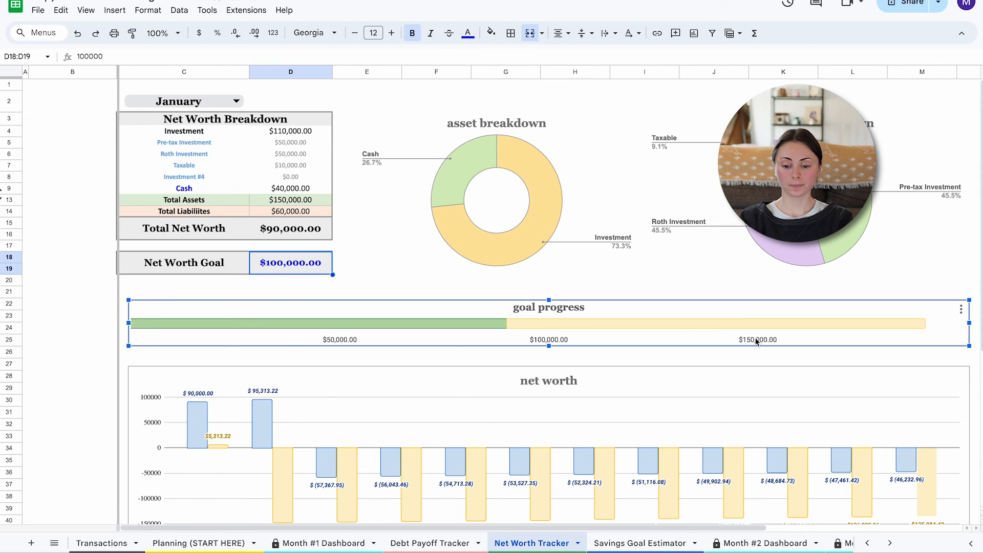
{"action": "scroll", "coordinate": [843, 305], "scroll_direction": "down", "scroll_amount": 1}
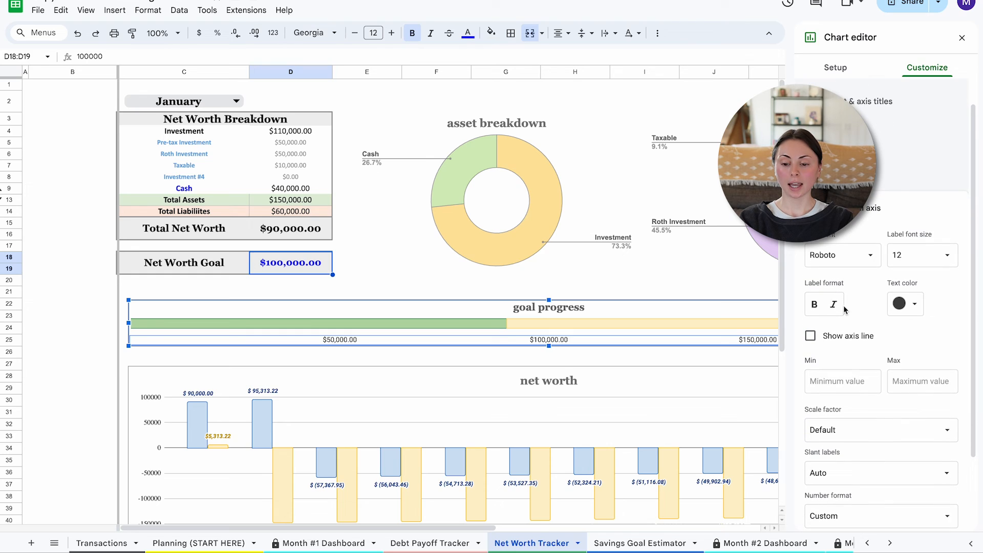
{"action": "left_click", "coordinate": [902, 374]}
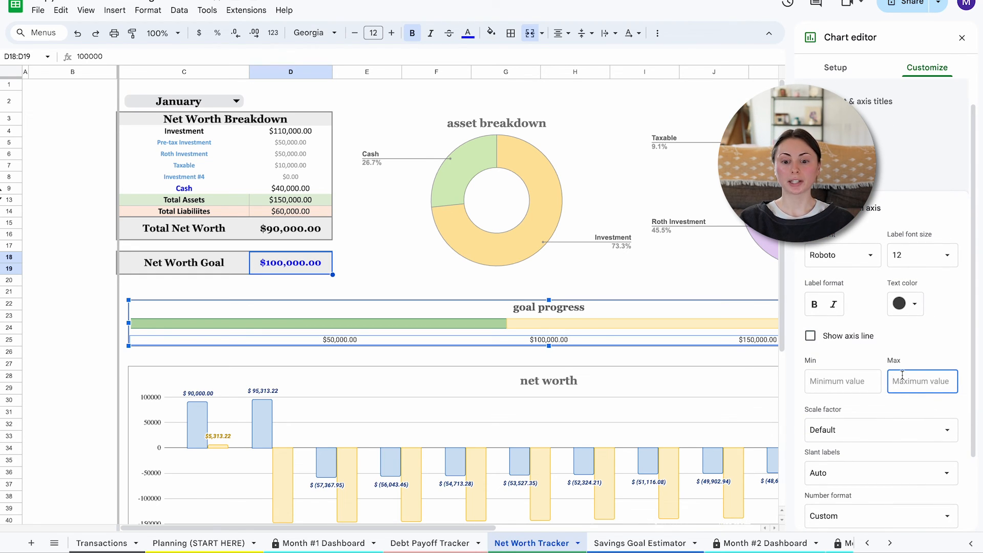
{"action": "type", "text": "100000"}
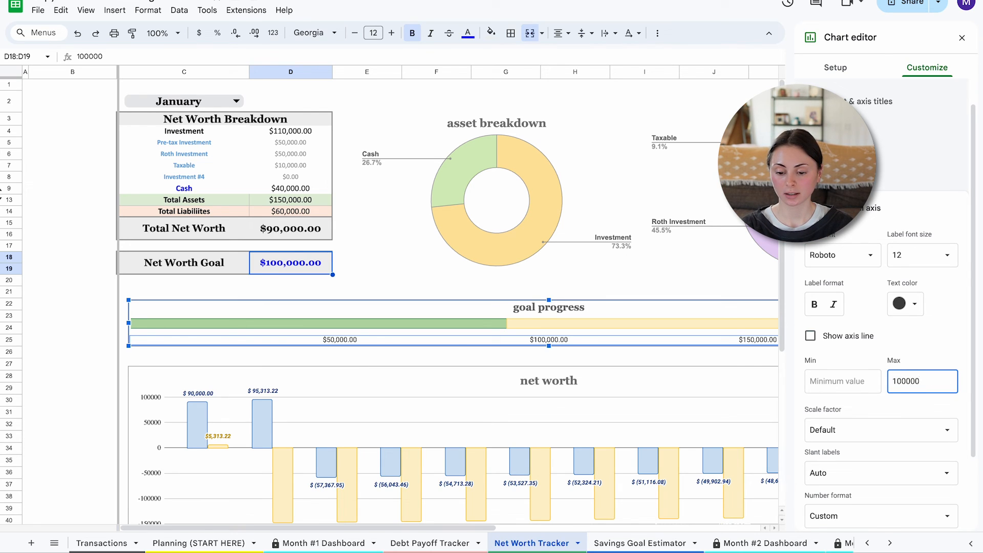
{"action": "left_click", "coordinate": [961, 37]}
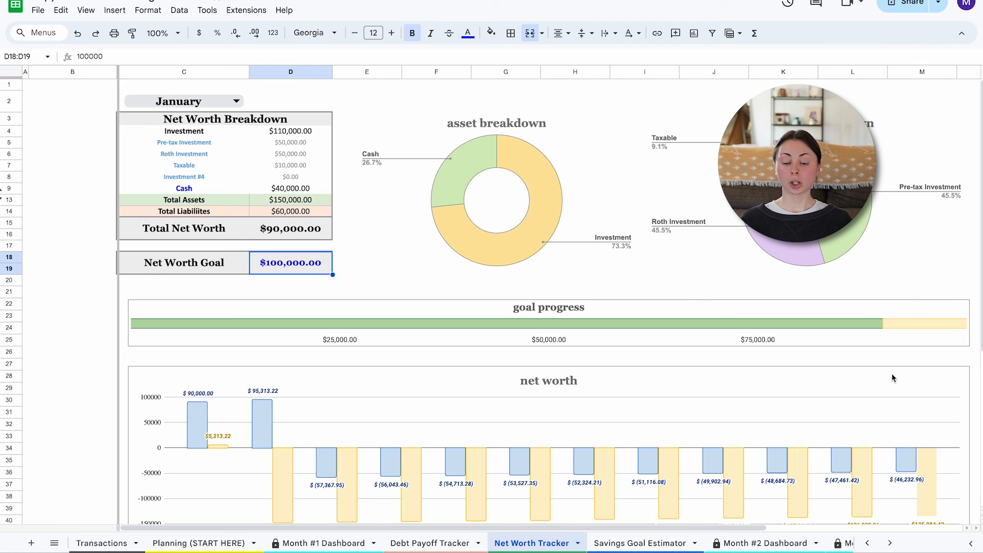
Enter a formula for the March 401k value that adds 1000 to the February value, =E49+1000
{"action": "scroll", "coordinate": [891, 378], "scroll_direction": "down", "scroll_amount": 3}
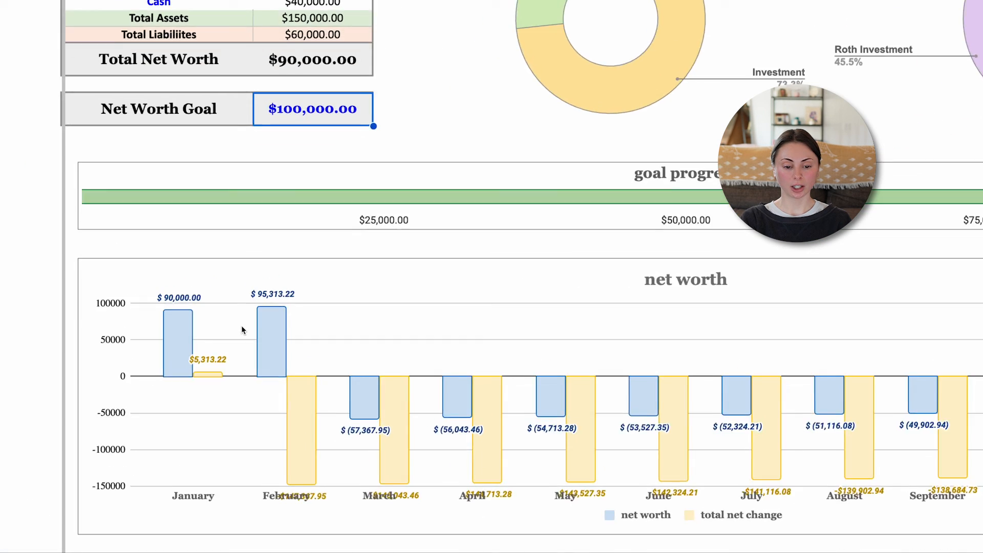
{"action": "scroll", "coordinate": [103, 320], "scroll_direction": "down", "scroll_amount": 4}
{"action": "scroll", "coordinate": [103, 321], "scroll_direction": "up", "scroll_amount": 1}
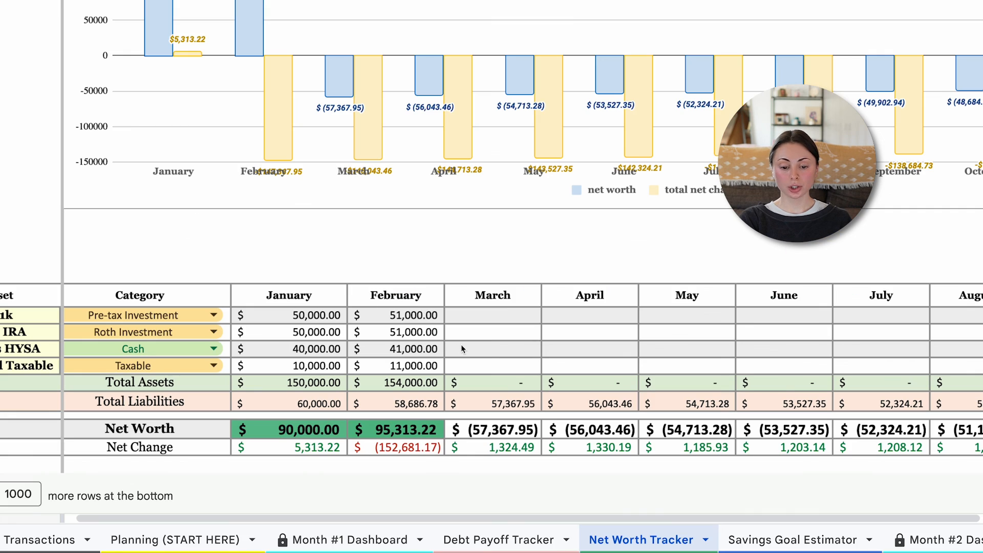
{"action": "left_click", "coordinate": [500, 321]}
{"action": "type", "text": "="}
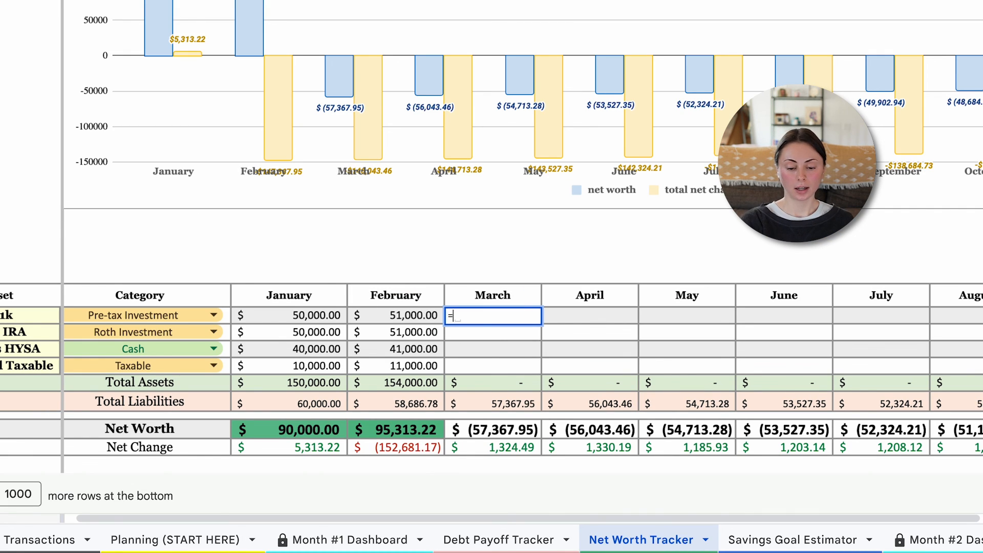
{"action": "left_click", "coordinate": [421, 318]}
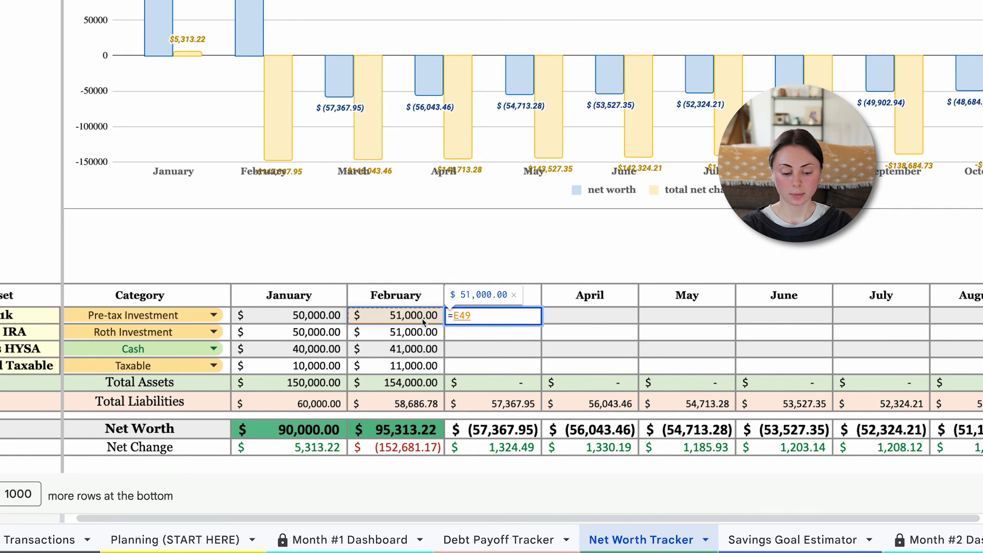
{"action": "type", "text": "+1000"}
{"action": "key", "text": "Return"}
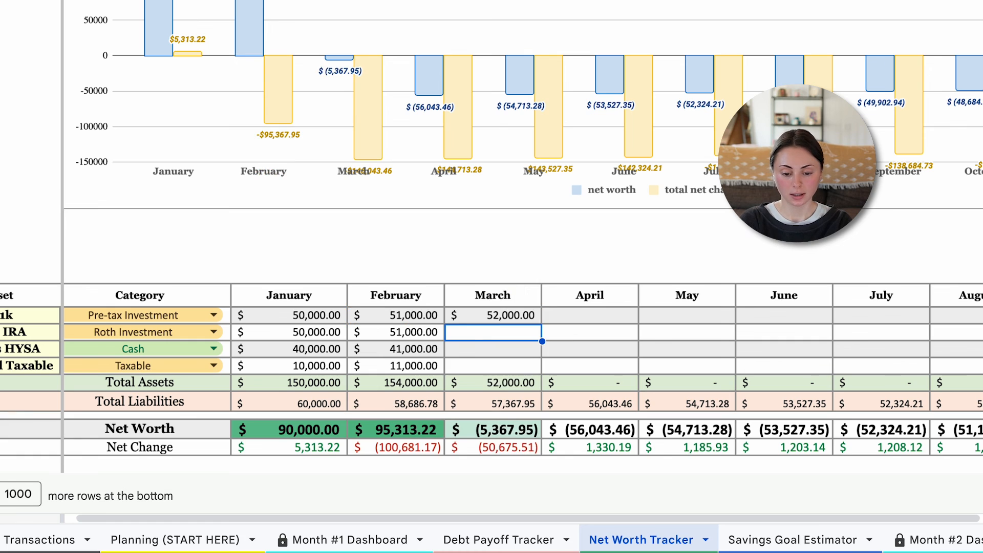
Fill the March 401k formula down to the other three assets and across all months through End of Year Total
{"action": "left_click", "coordinate": [514, 323]}
{"action": "left_click_drag", "start_coordinate": [541, 324], "coordinate": [540, 369]}
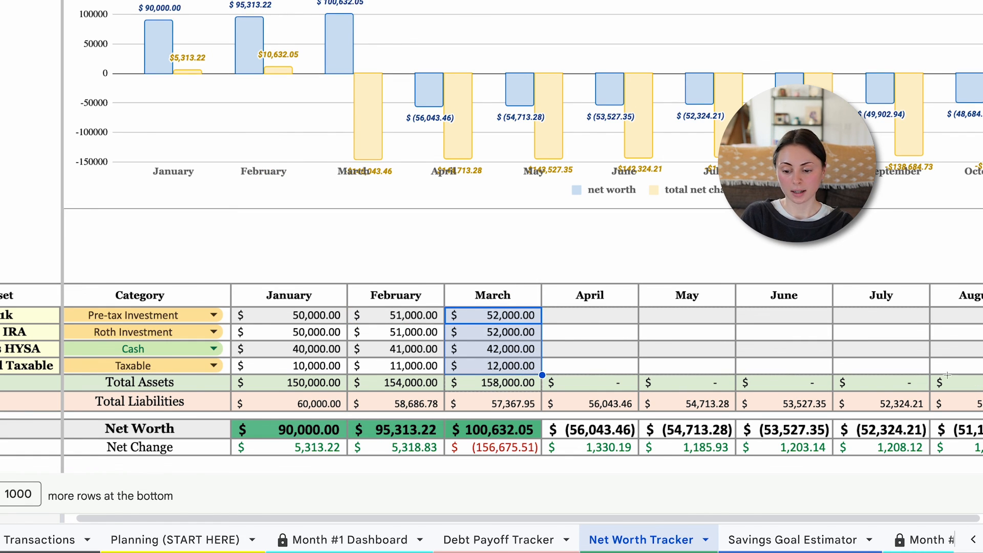
{"action": "left_click_drag", "start_coordinate": [951, 377], "coordinate": [910, 365]}
{"action": "scroll", "coordinate": [911, 362], "scroll_direction": "right", "scroll_amount": 10}
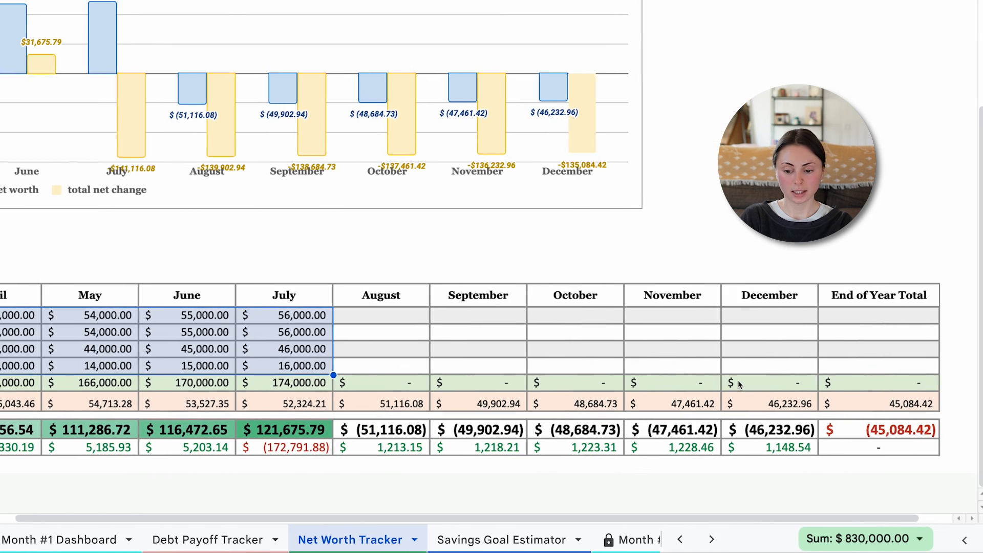
{"action": "left_click_drag", "start_coordinate": [335, 375], "coordinate": [773, 375]}
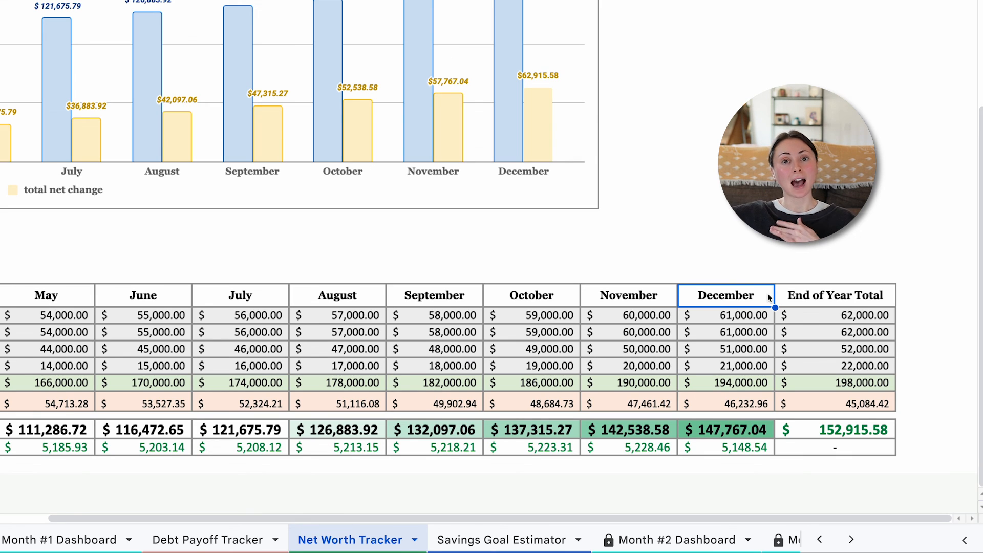
Compare the December and End of Year Total columns in the asset table
{"action": "left_click", "coordinate": [830, 298]}
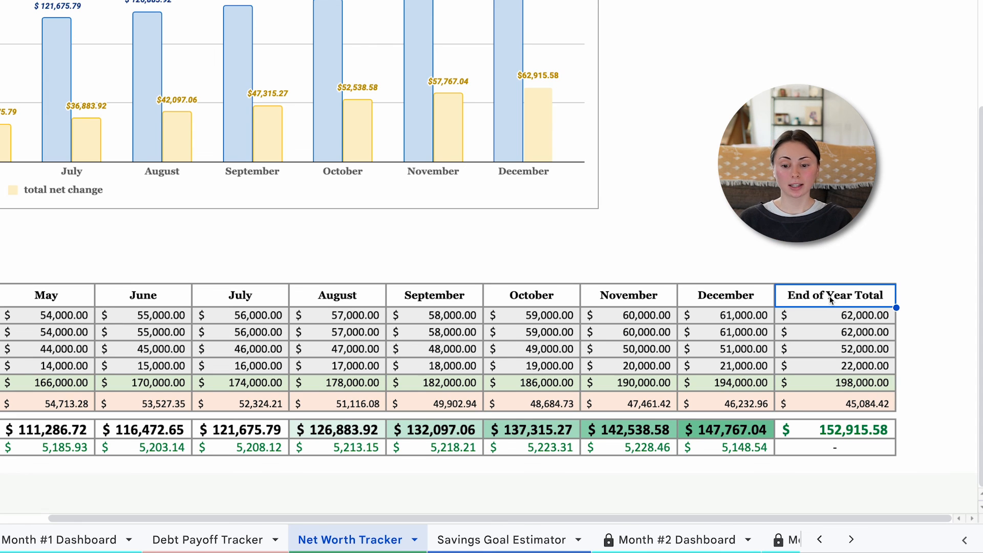
{"action": "left_click", "coordinate": [761, 302]}
{"action": "left_click", "coordinate": [816, 302]}
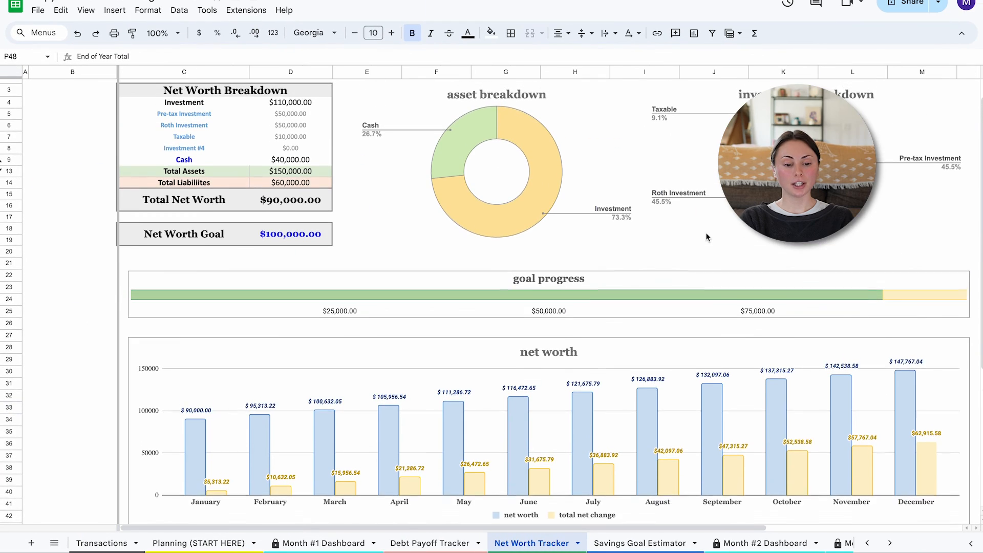
Switch the net worth breakdown to February and March and check the goal progress for each month
{"action": "scroll", "coordinate": [526, 328], "scroll_direction": "up", "scroll_amount": 2}
{"action": "left_click", "coordinate": [195, 101]}
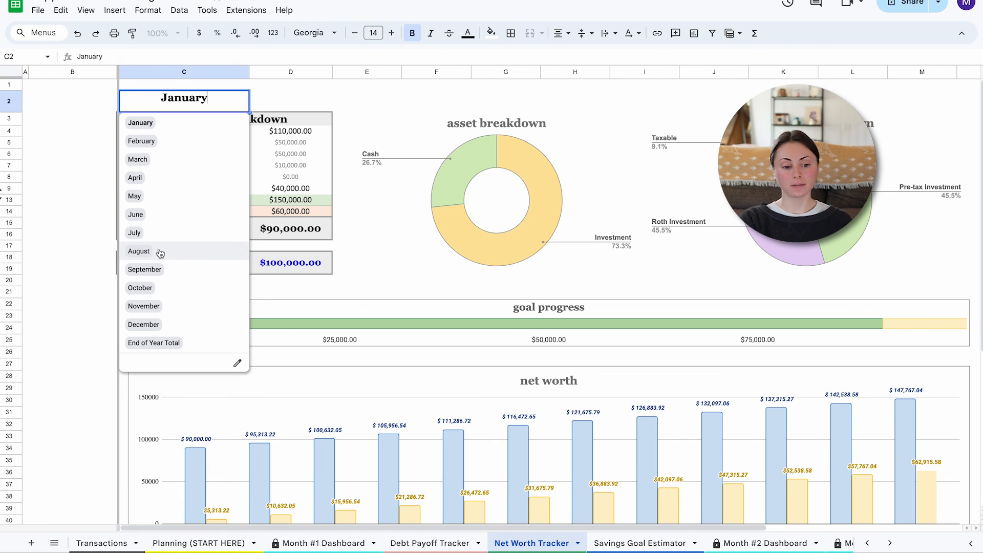
{"action": "left_click", "coordinate": [154, 142]}
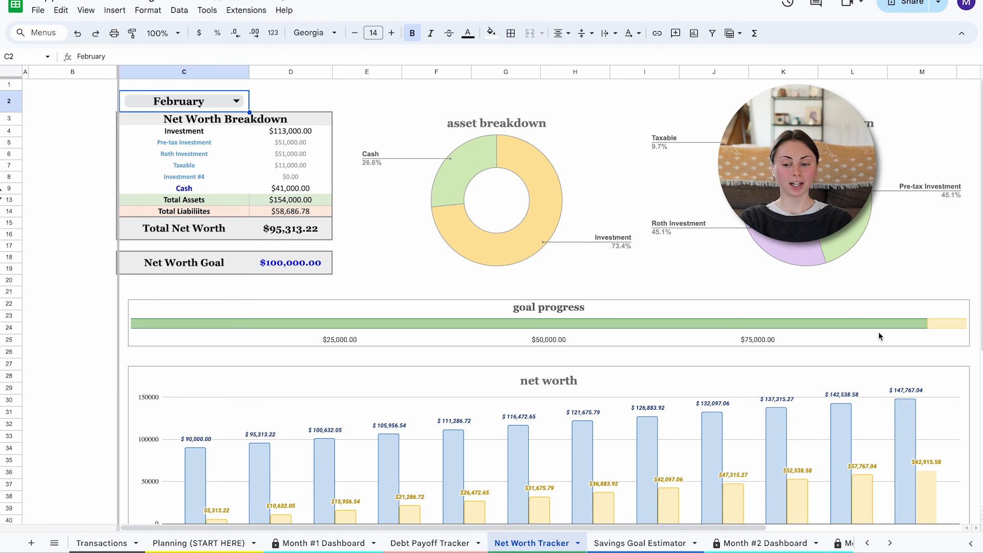
{"action": "left_click", "coordinate": [225, 101]}
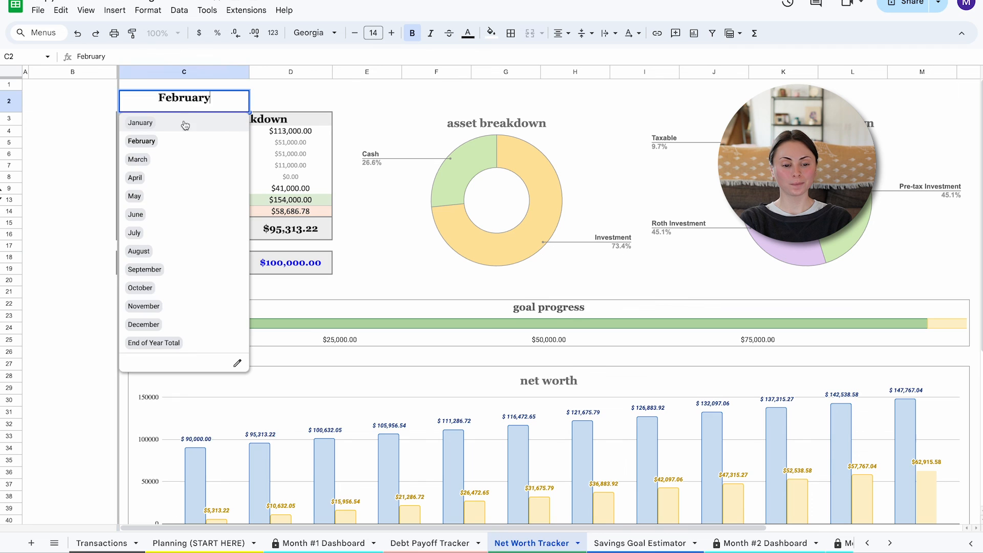
{"action": "left_click", "coordinate": [164, 159]}
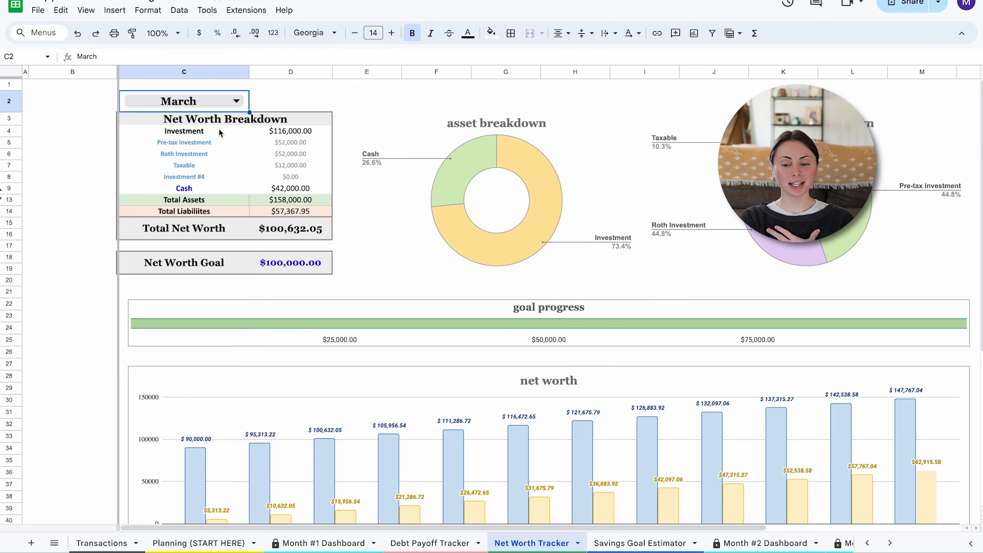
Set the net worth goal to $150,000 and the goal progress chart's horizontal axis maximum to 150000
{"action": "left_click", "coordinate": [300, 263]}
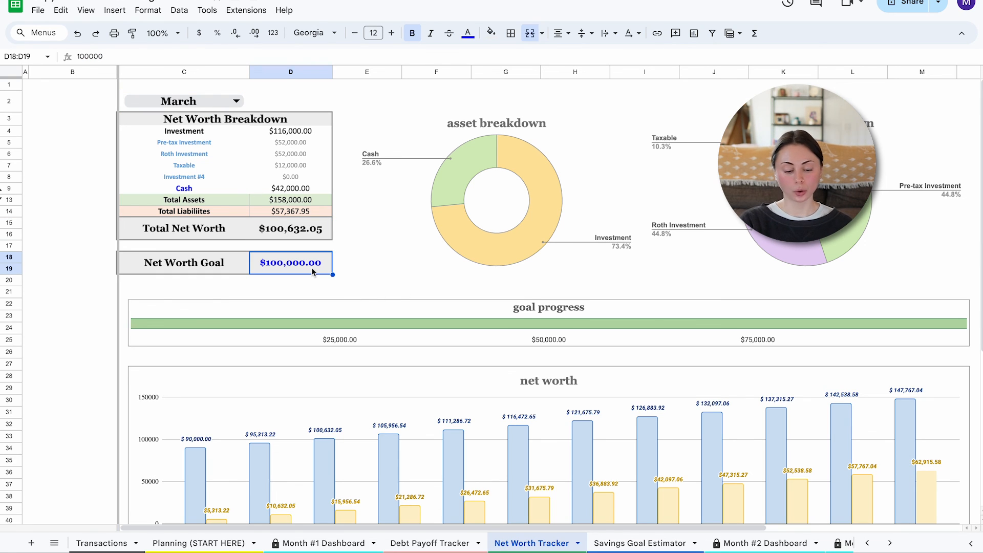
{"action": "type", "text": "150000"}
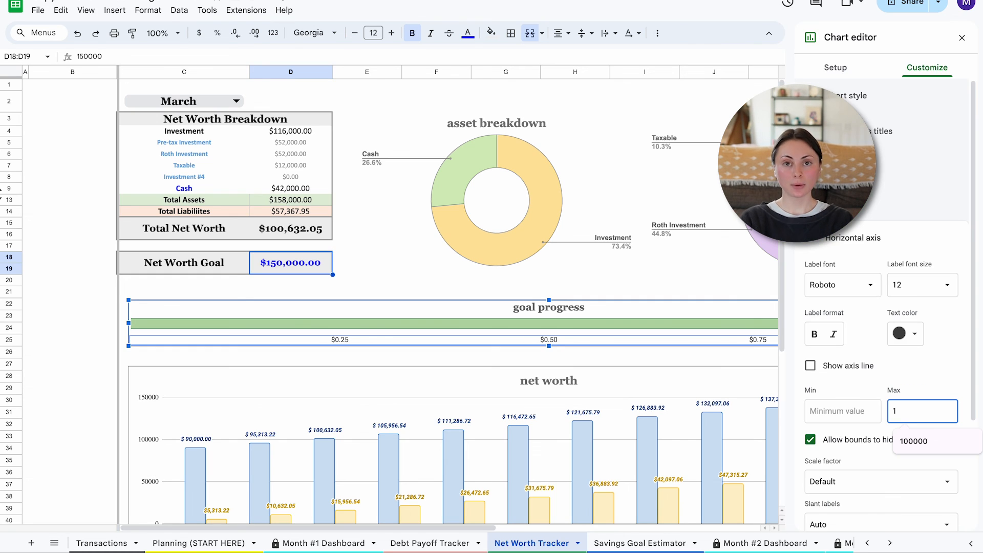
{"action": "type", "text": "5000"}
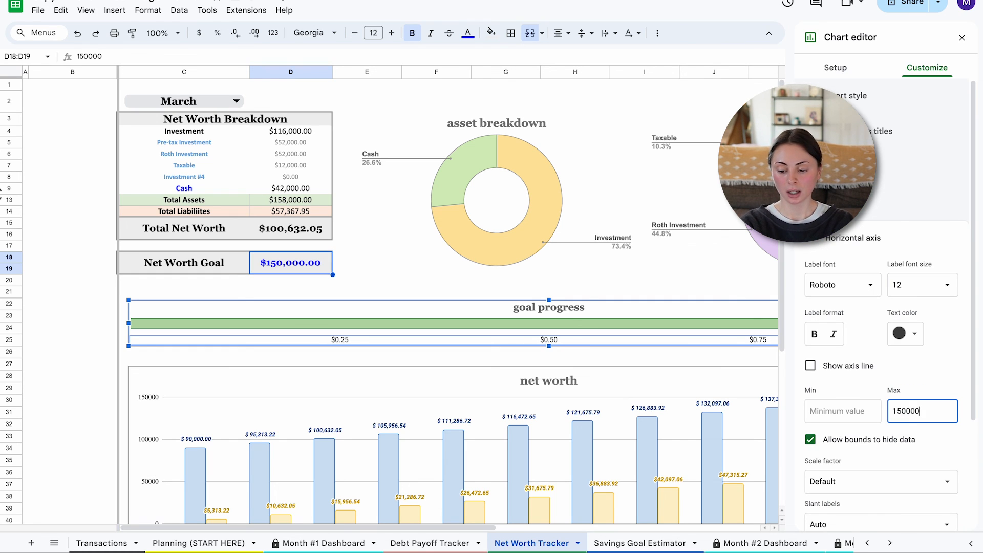
{"action": "type", "text": "0"}
{"action": "left_click", "coordinate": [962, 38]}
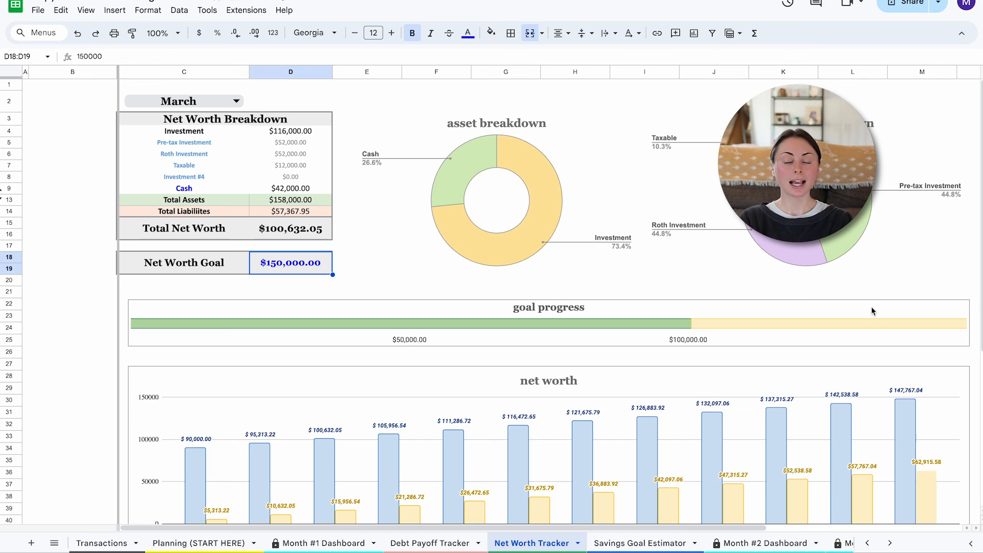
Switch the net worth breakdown through June, September, October, November and December, ending on End of Year Total
{"action": "left_click", "coordinate": [204, 101]}
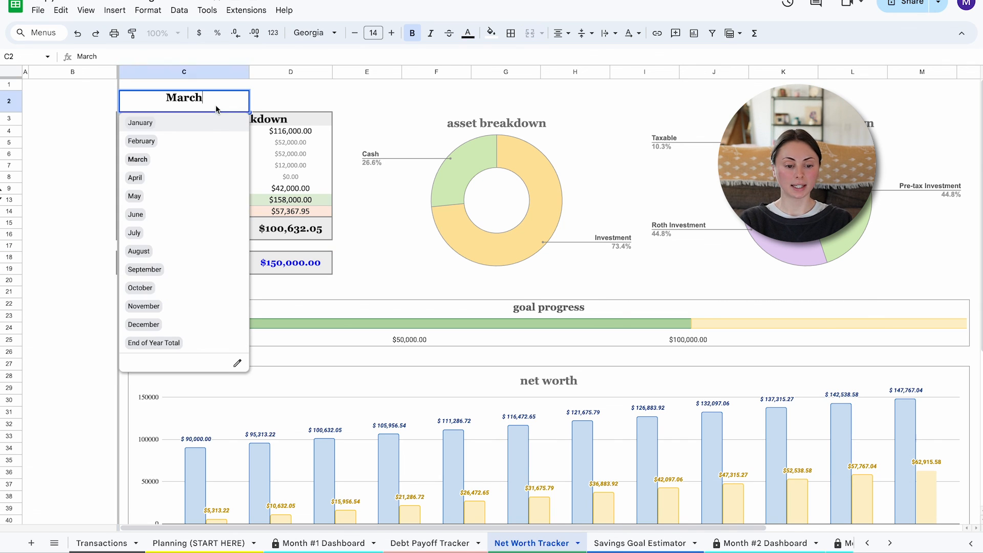
{"action": "left_click", "coordinate": [145, 211]}
{"action": "left_click", "coordinate": [202, 93]}
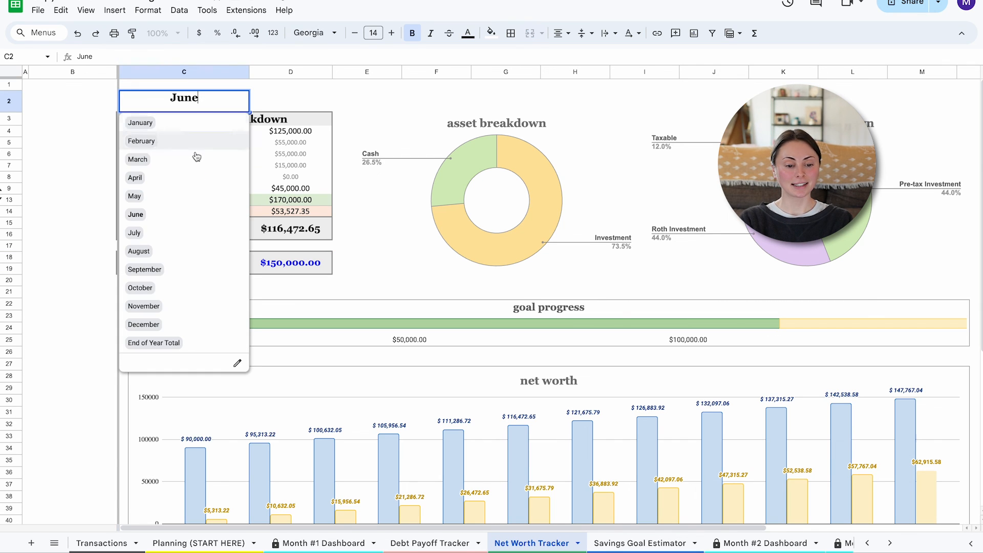
{"action": "left_click", "coordinate": [168, 268]}
{"action": "left_click", "coordinate": [176, 102]}
{"action": "left_click", "coordinate": [146, 287]}
{"action": "left_click", "coordinate": [153, 109]}
{"action": "left_click", "coordinate": [144, 306]}
{"action": "left_click", "coordinate": [162, 94]}
{"action": "left_click", "coordinate": [142, 324]}
{"action": "left_click", "coordinate": [158, 98]}
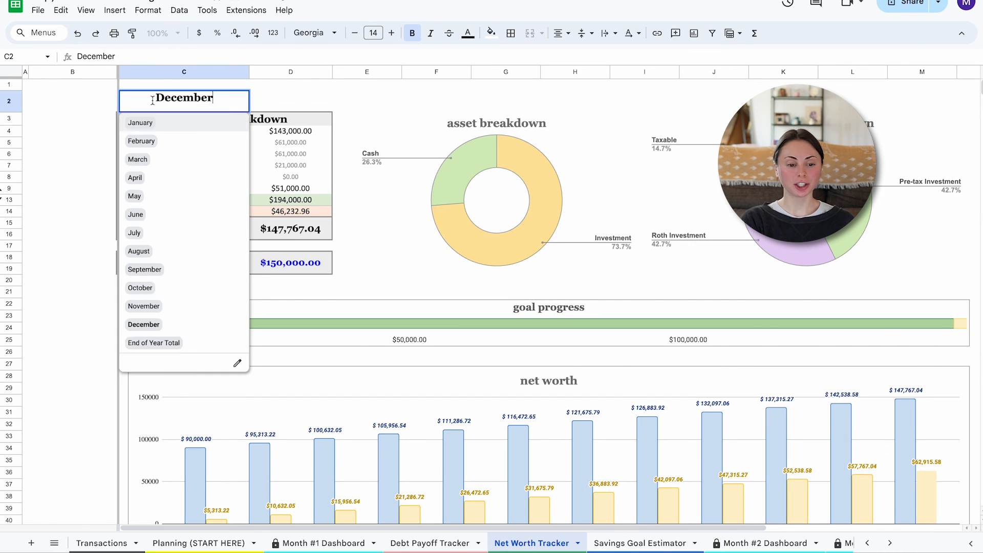
{"action": "left_click", "coordinate": [164, 348]}
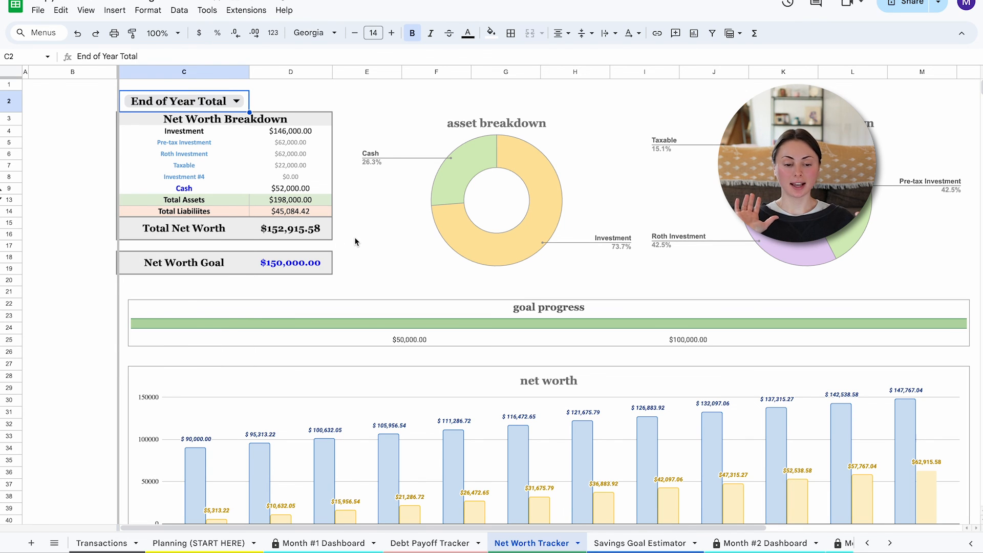